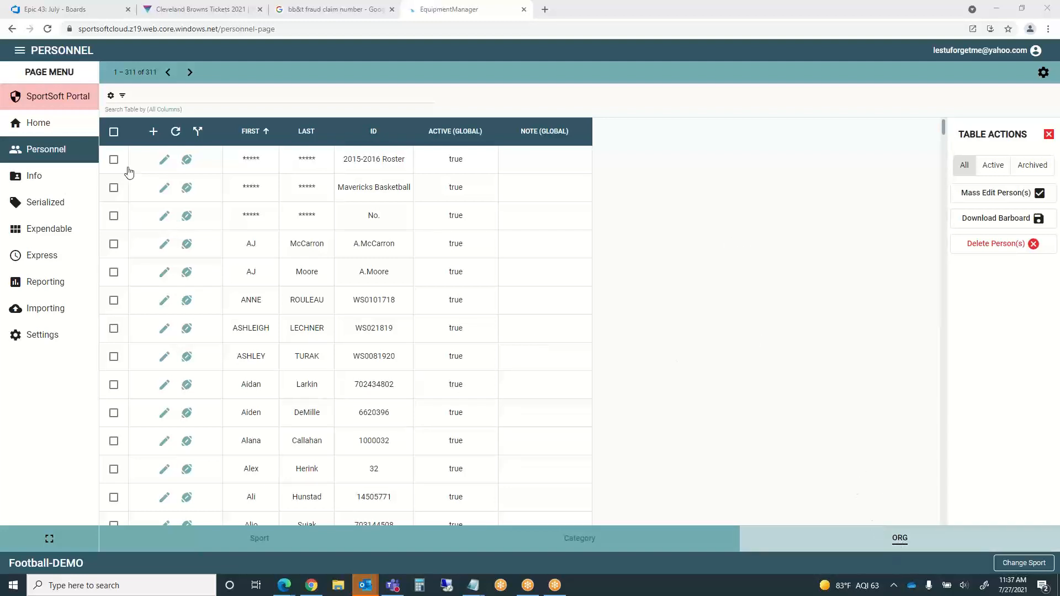
# - Start a new Personnel entry and fill in the person's first and last name
pyautogui.click(154, 133)
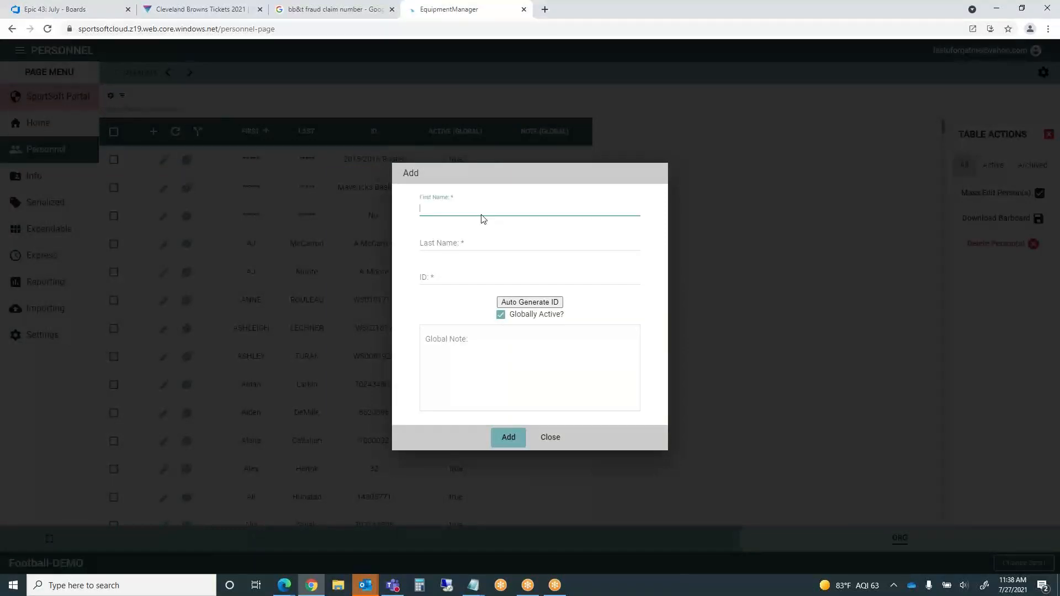
pyautogui.click(444, 241)
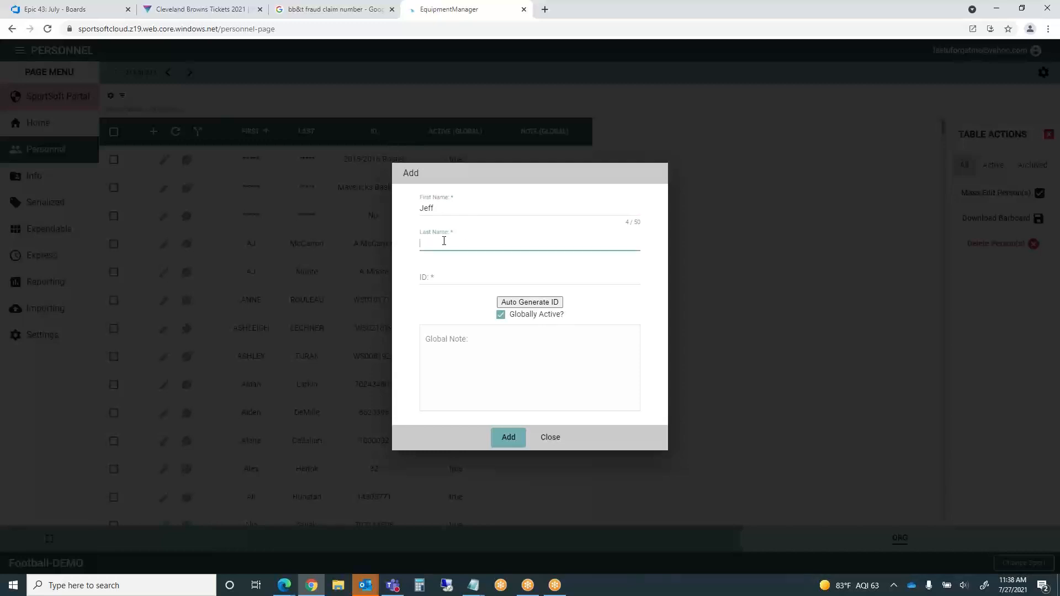
pyautogui.click(367, 589)
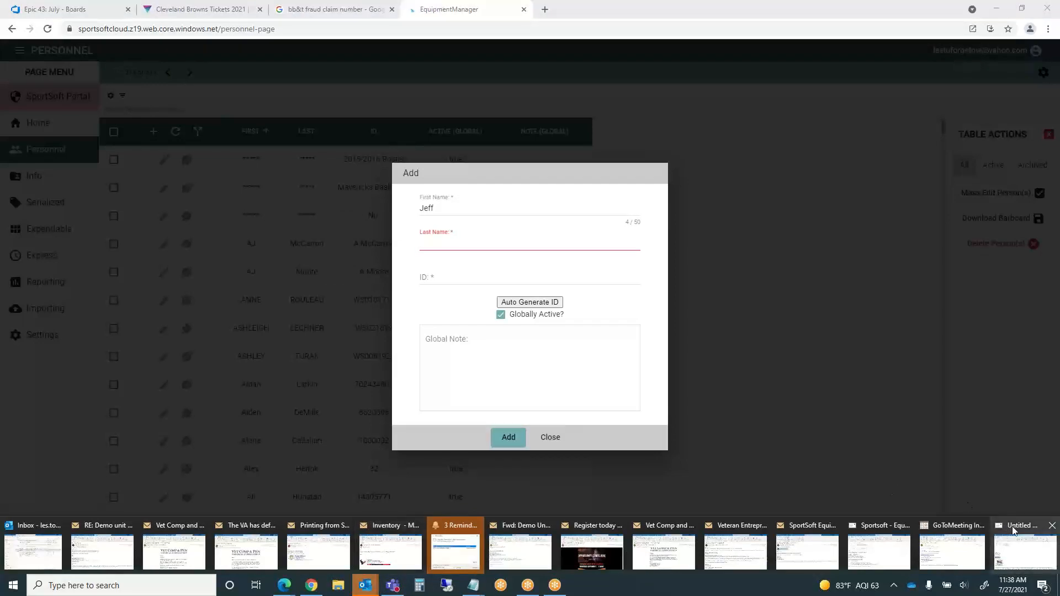
pyautogui.moveTo(1014, 530)
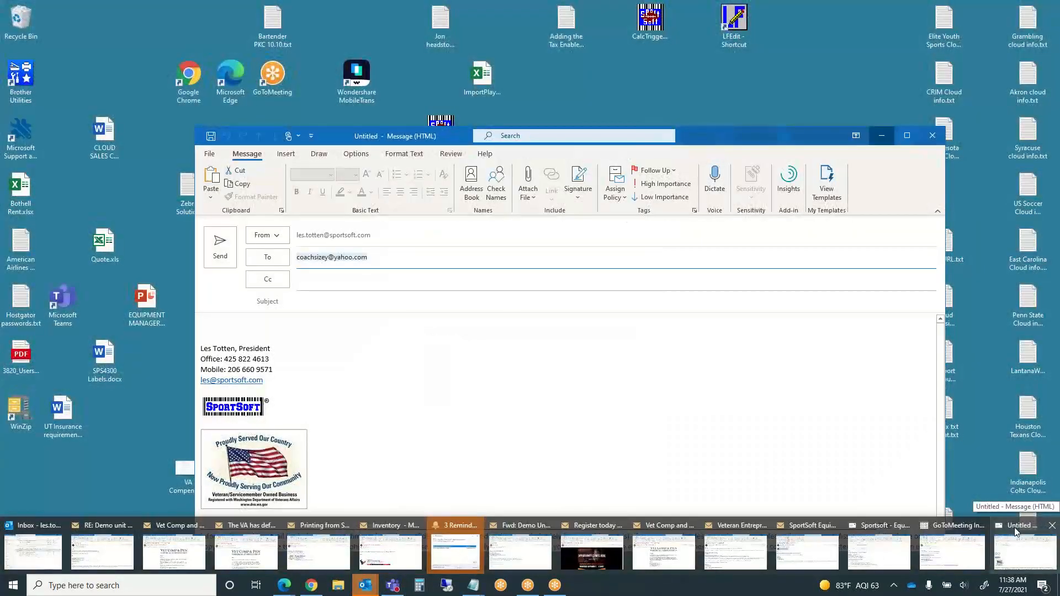
pyautogui.moveTo(960, 532)
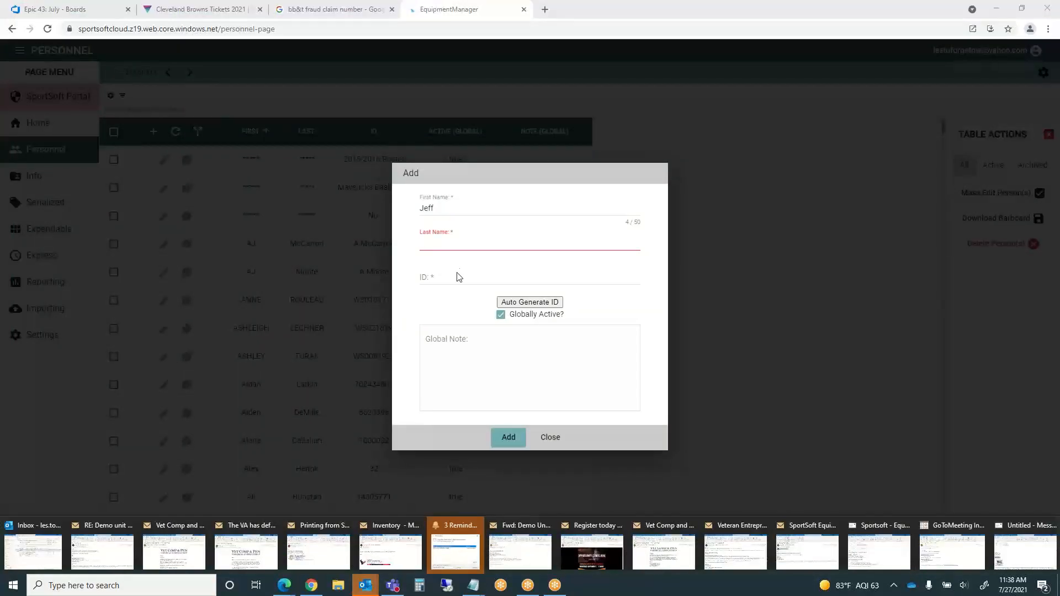
pyautogui.click(435, 243)
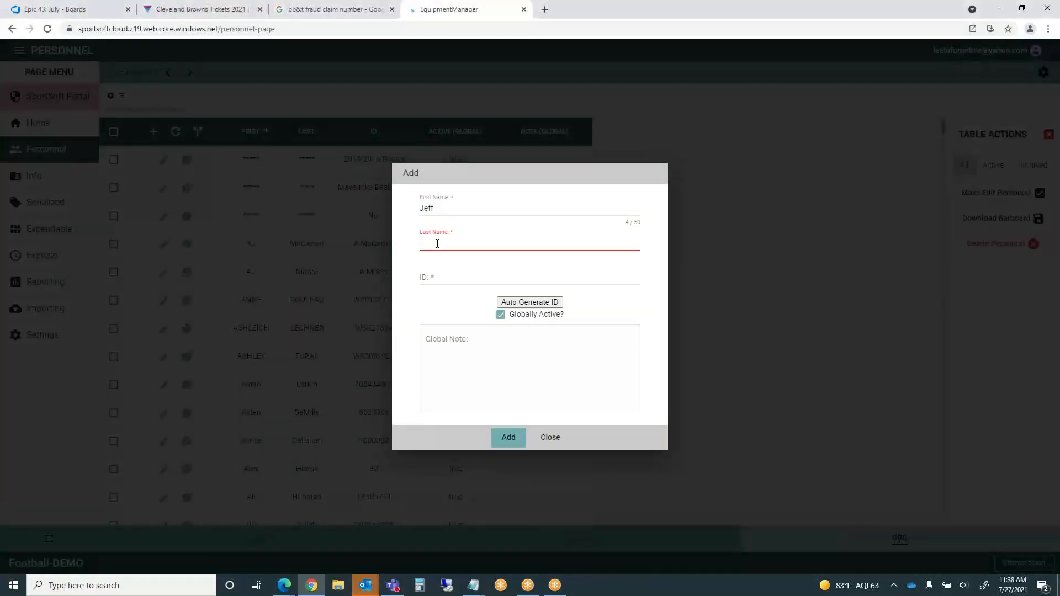
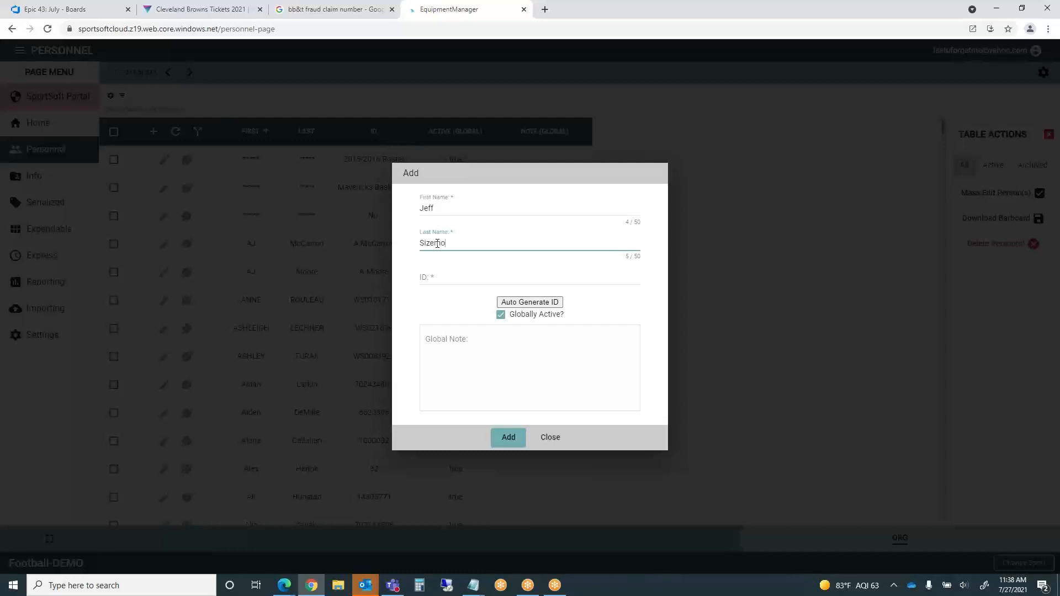
pyautogui.click(440, 276)
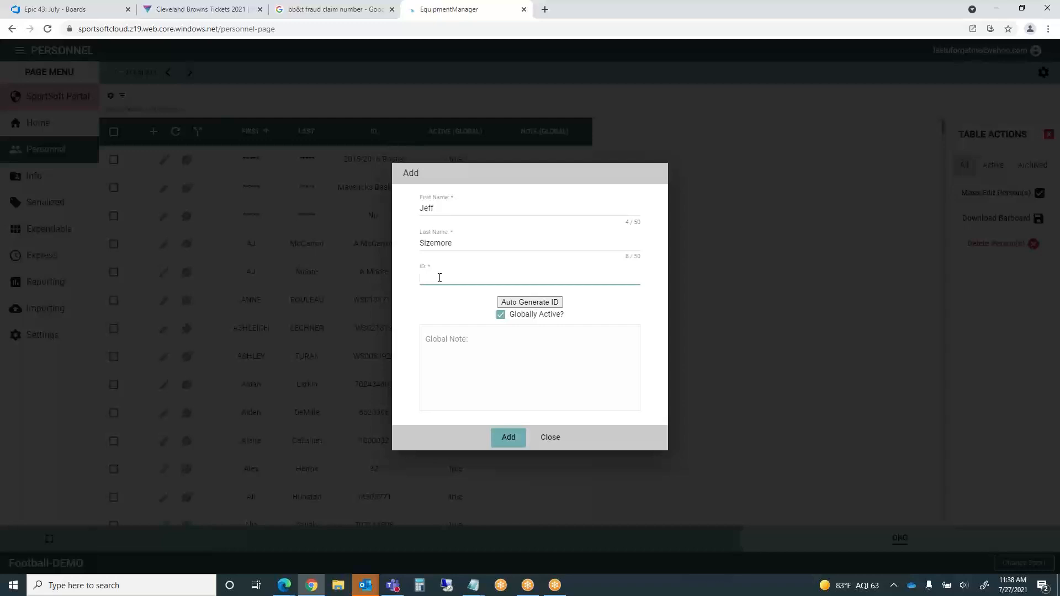
# - Enter the person's ID number, add them to Personnel, and close the Add form
pyautogui.write('440359')
pyautogui.click(509, 441)
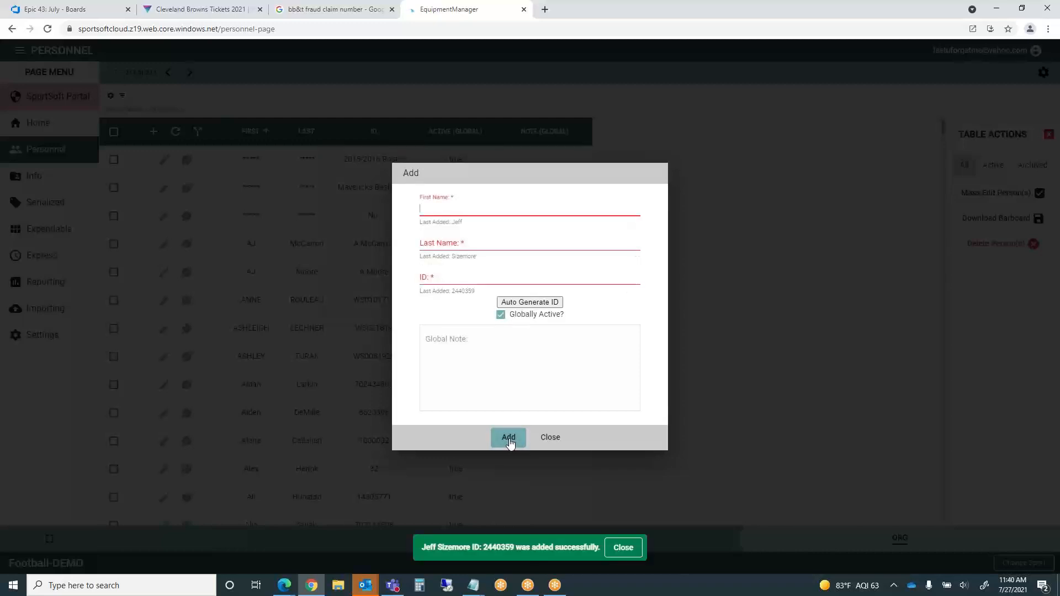
pyautogui.click(626, 549)
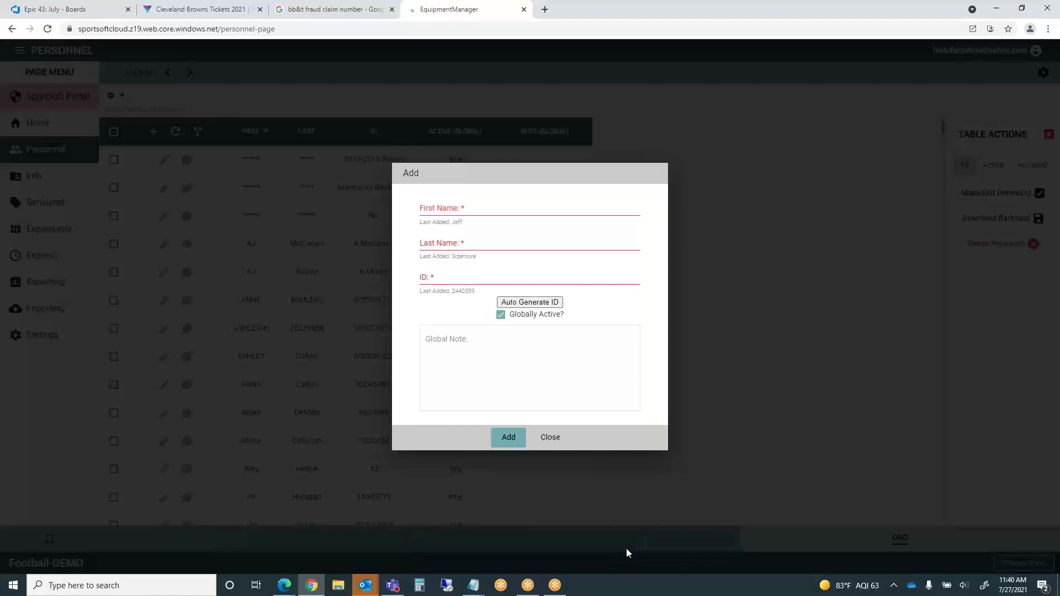
pyautogui.click(551, 438)
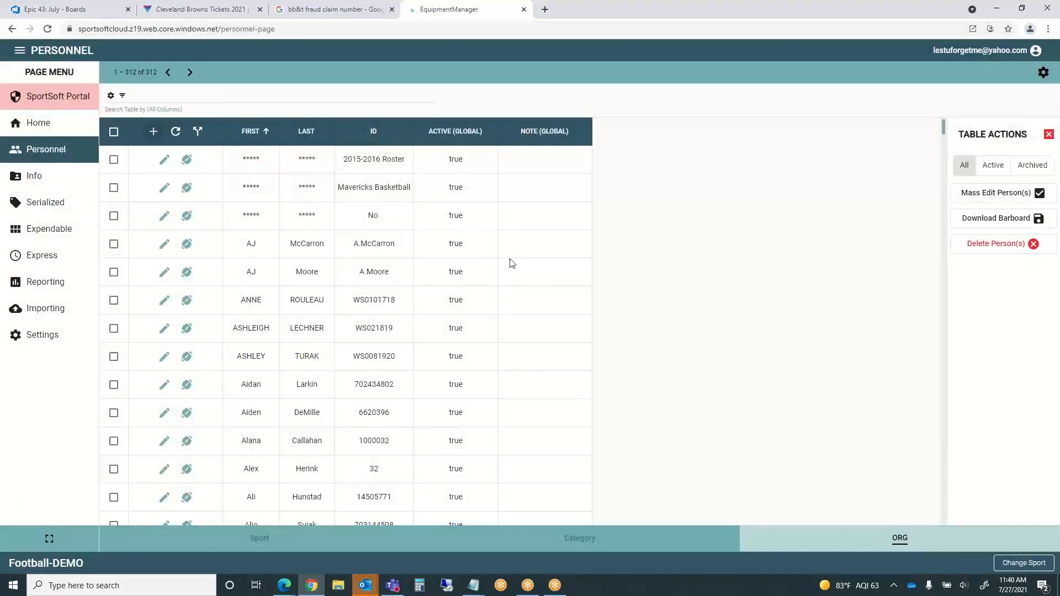
pyautogui.click(250, 133)
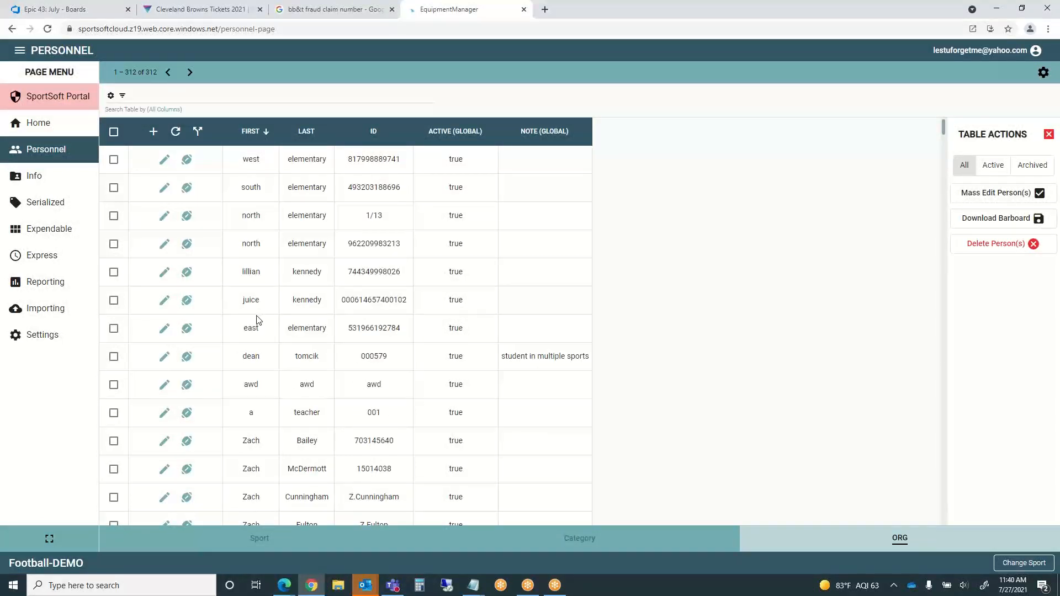
pyautogui.scroll(-1, 261, 317)
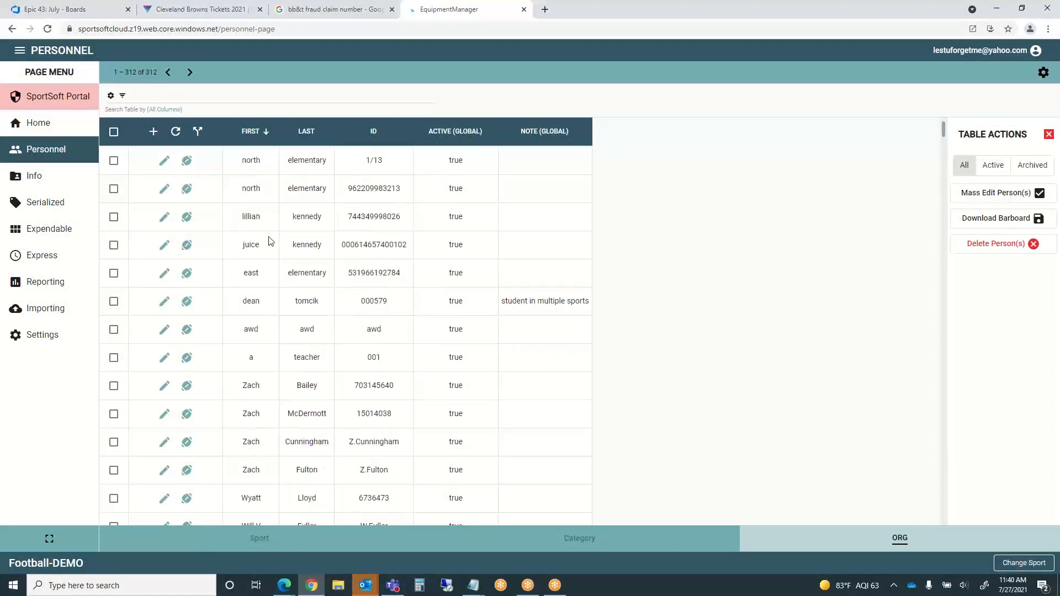
pyautogui.click(252, 138)
pyautogui.scroll(-20, 257, 371)
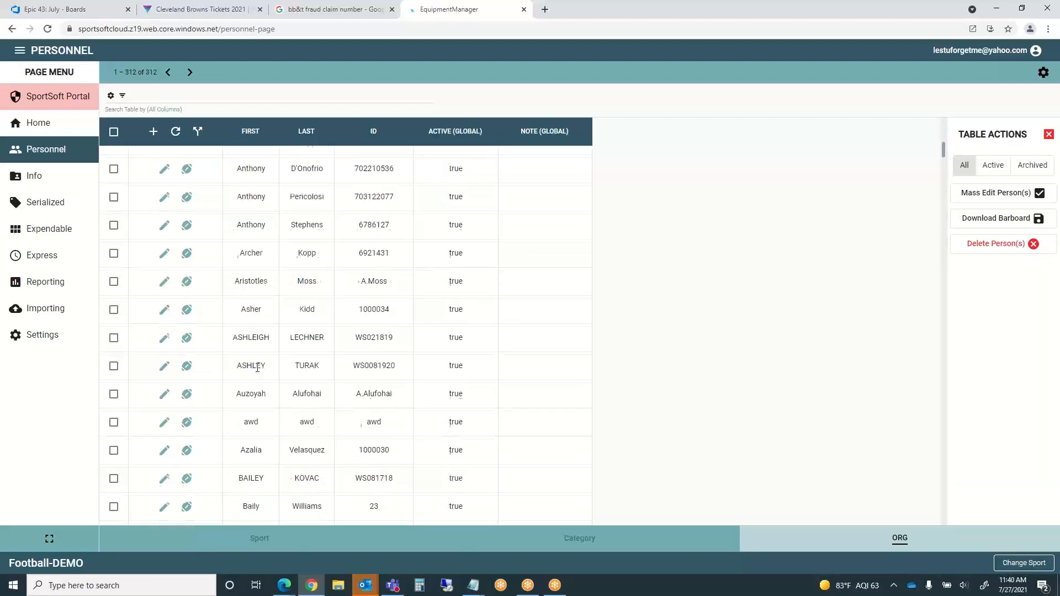
pyautogui.scroll(-5, 258, 367)
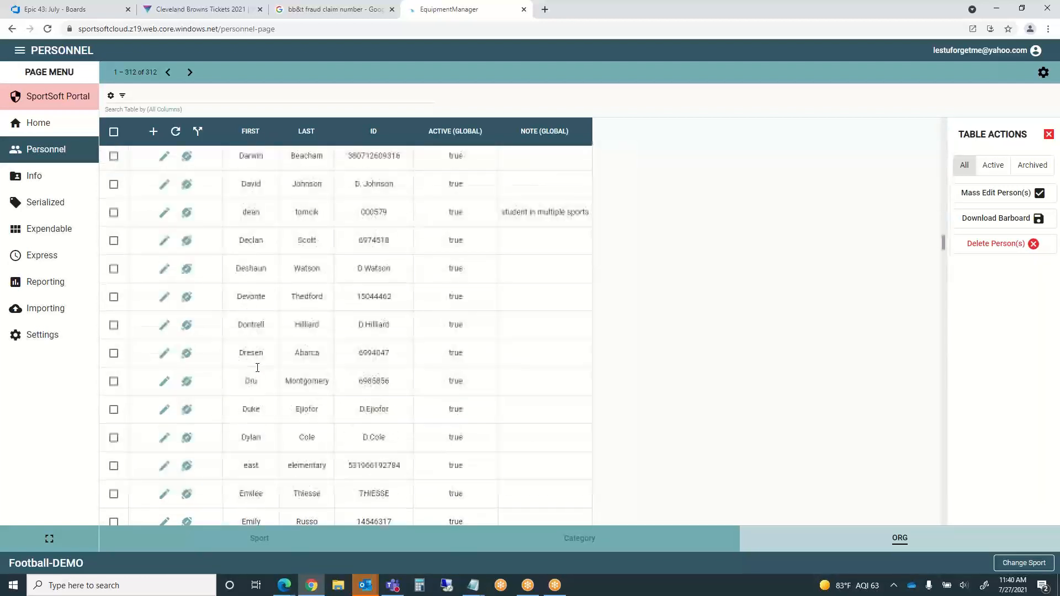
pyautogui.scroll(15, 257, 367)
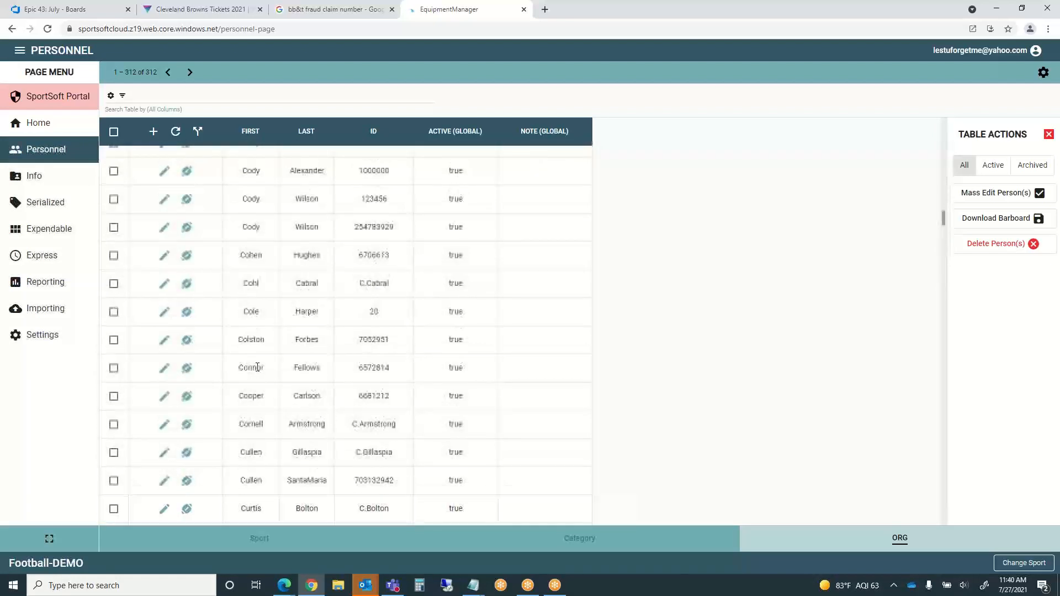
pyautogui.click(141, 96)
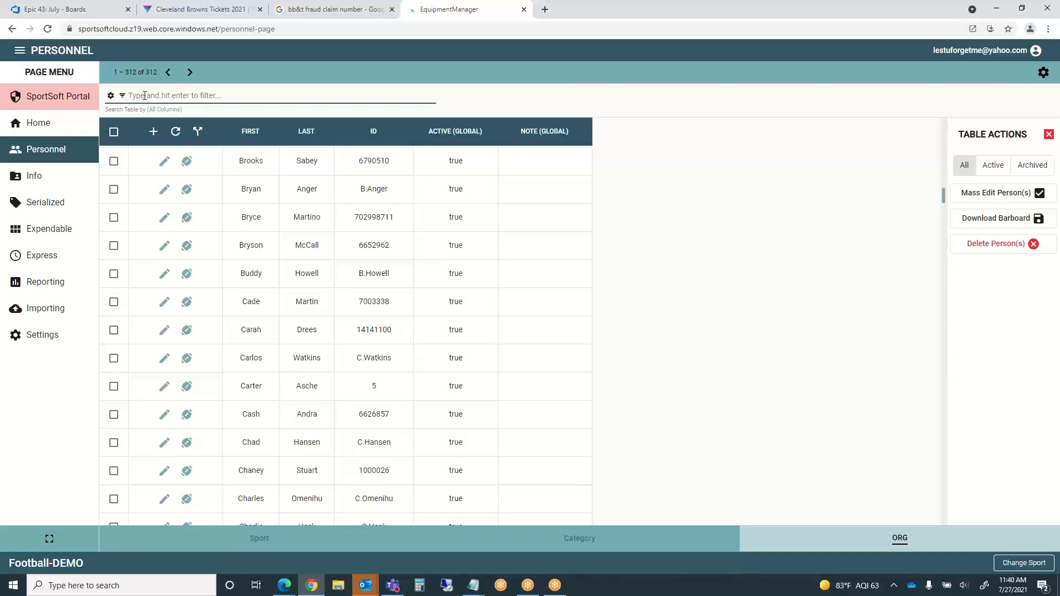
# - Filter the Personnel table by the new person's first name
pyautogui.write('jeff')
pyautogui.press('Return')
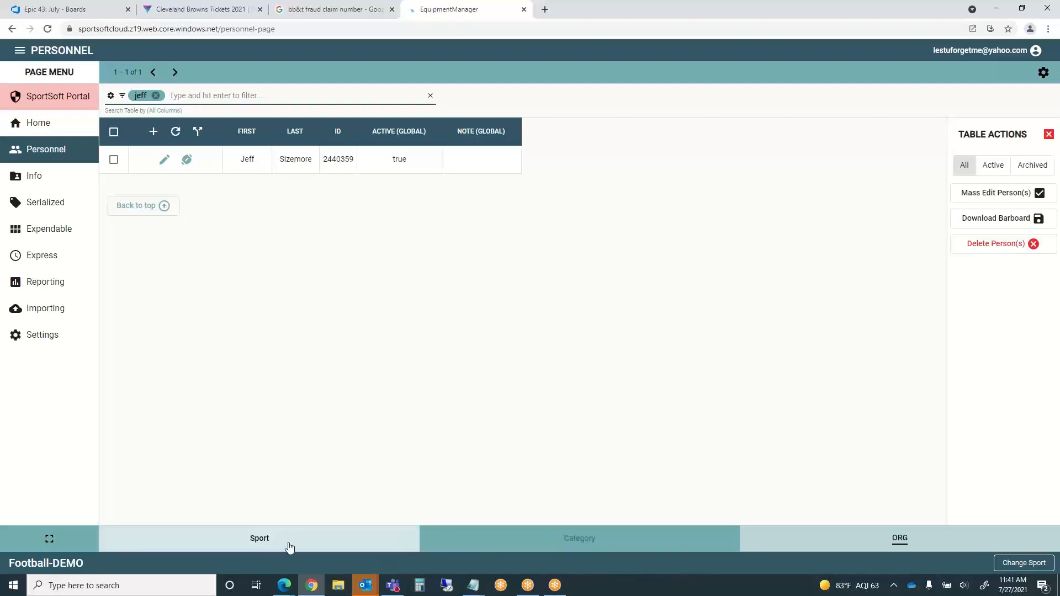
pyautogui.click(559, 544)
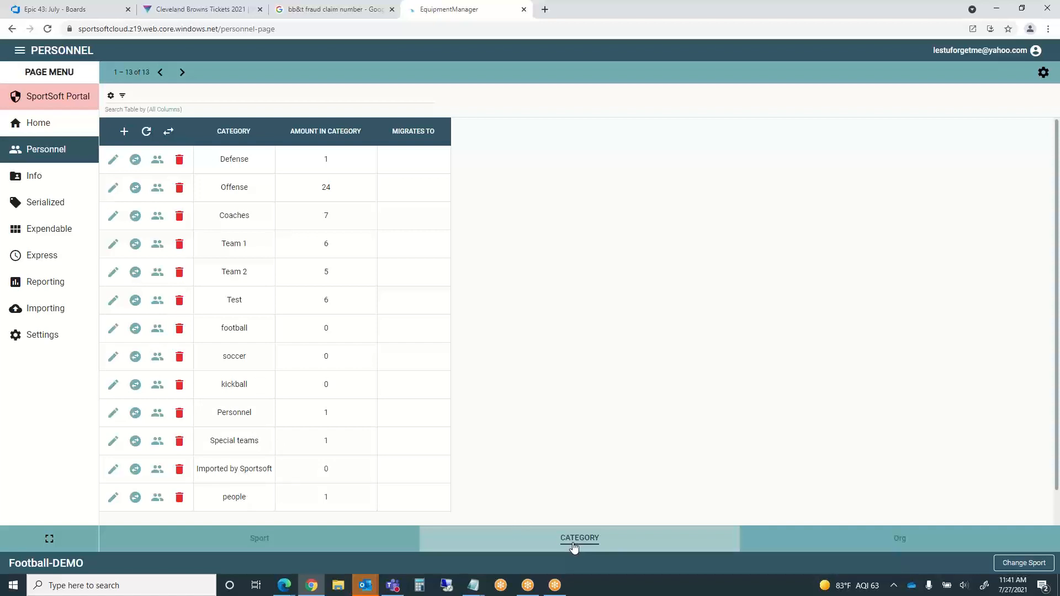
pyautogui.click(270, 540)
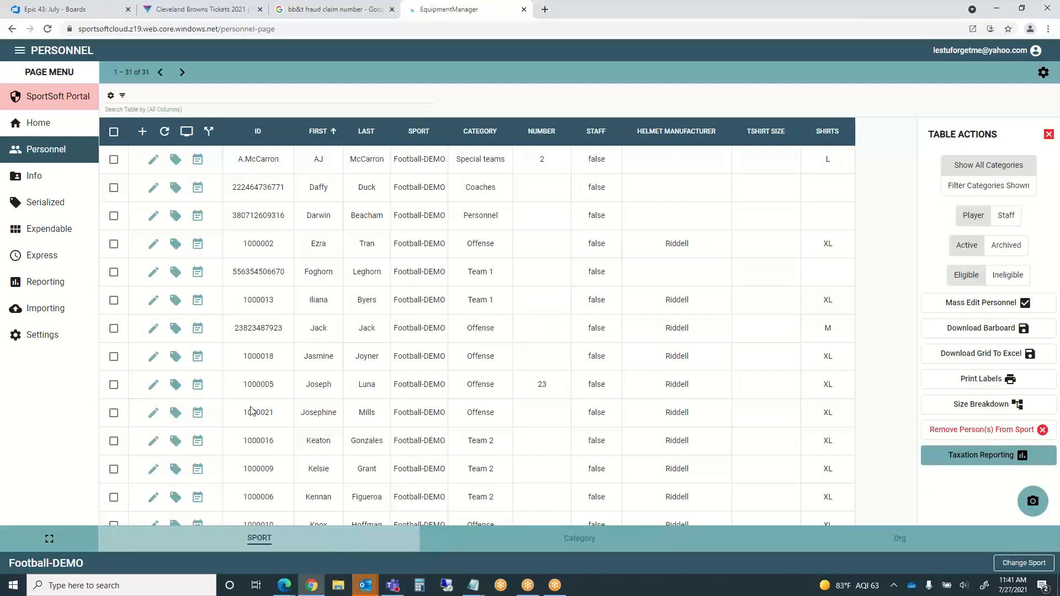
pyautogui.click(900, 536)
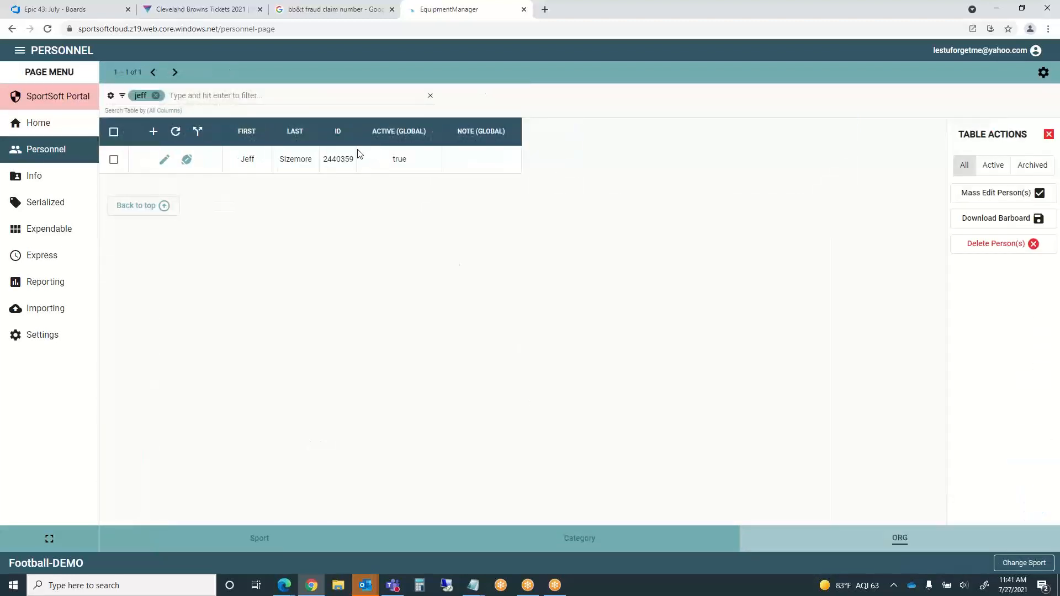
# - Select the one filtered person and open the Assign Selected To Sport form
pyautogui.click(187, 161)
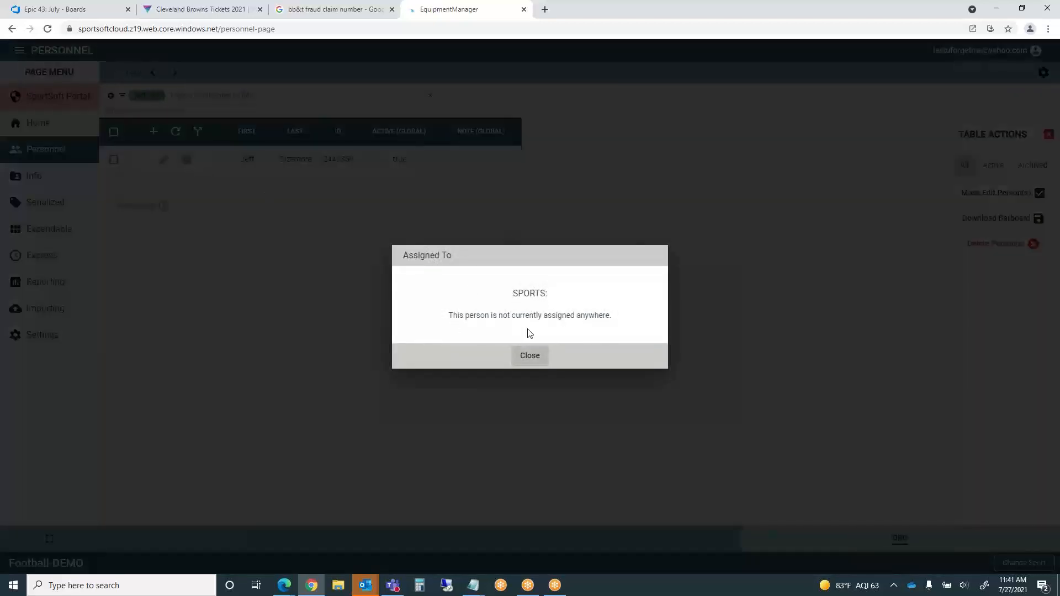
pyautogui.click(529, 357)
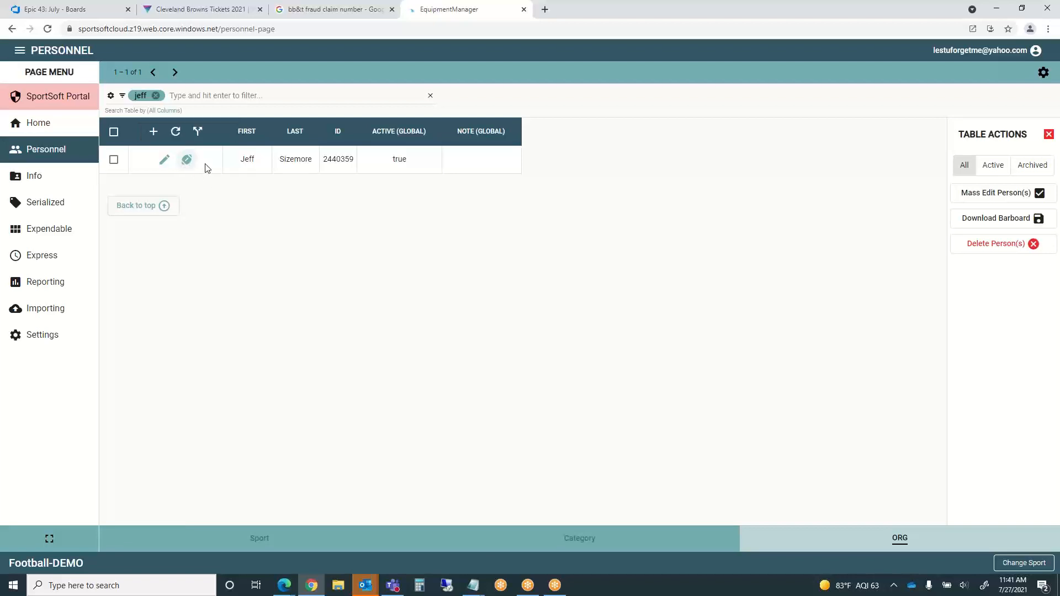
pyautogui.click(198, 133)
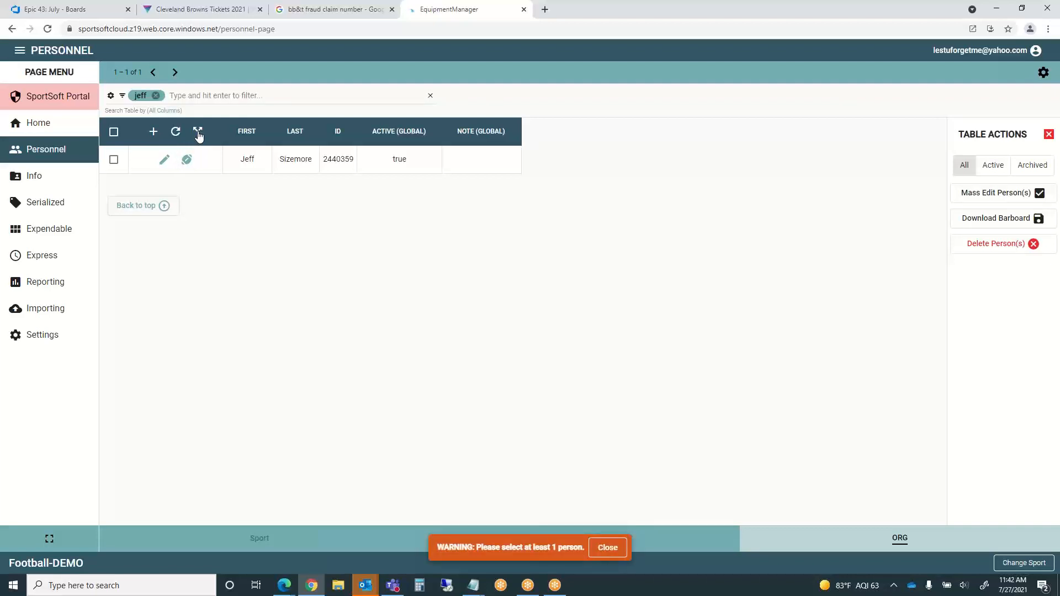
pyautogui.click(608, 549)
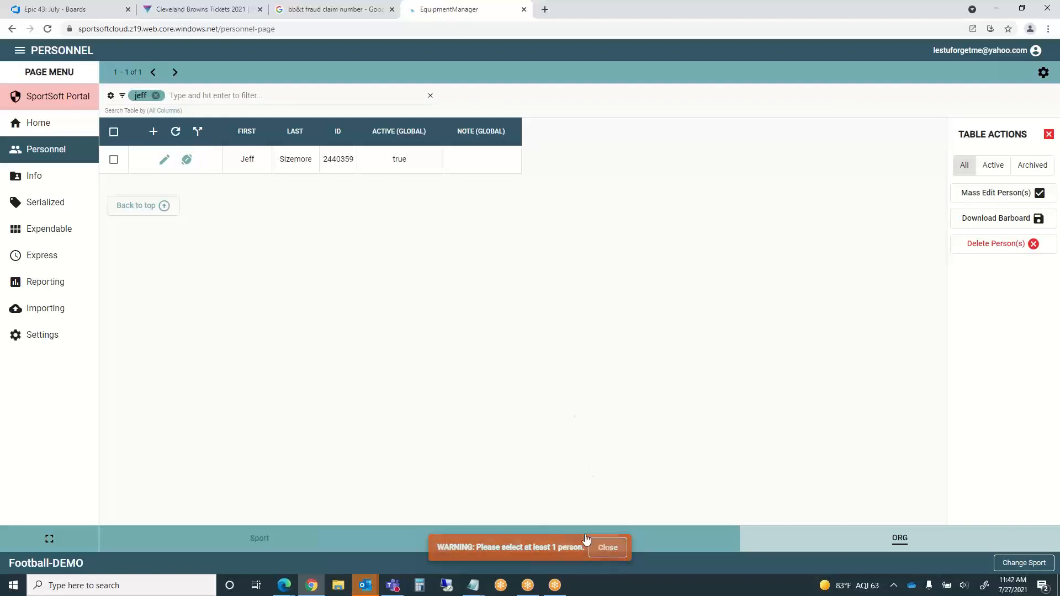
pyautogui.click(113, 160)
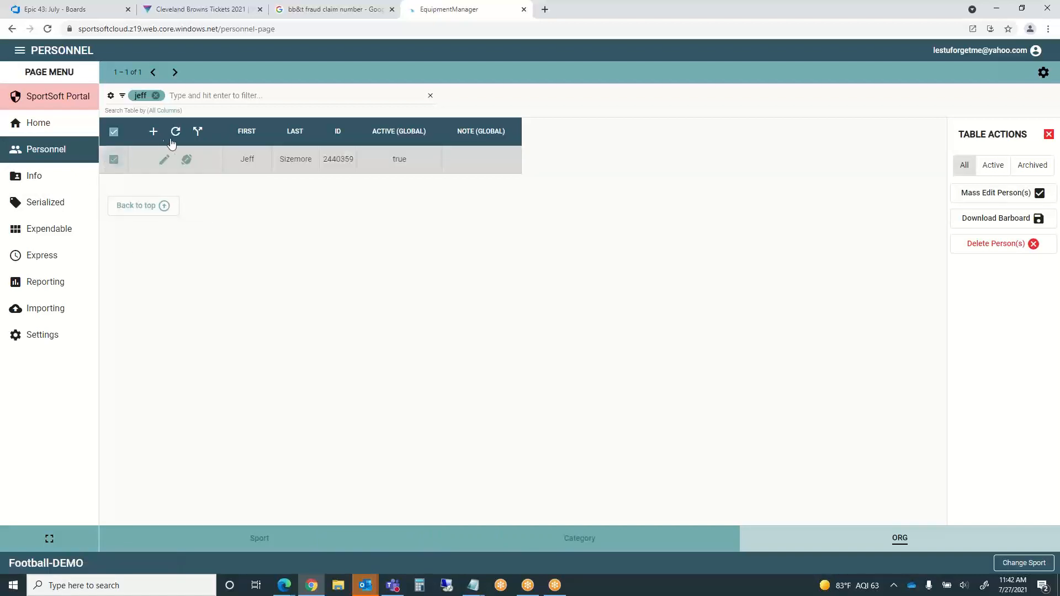
pyautogui.click(197, 131)
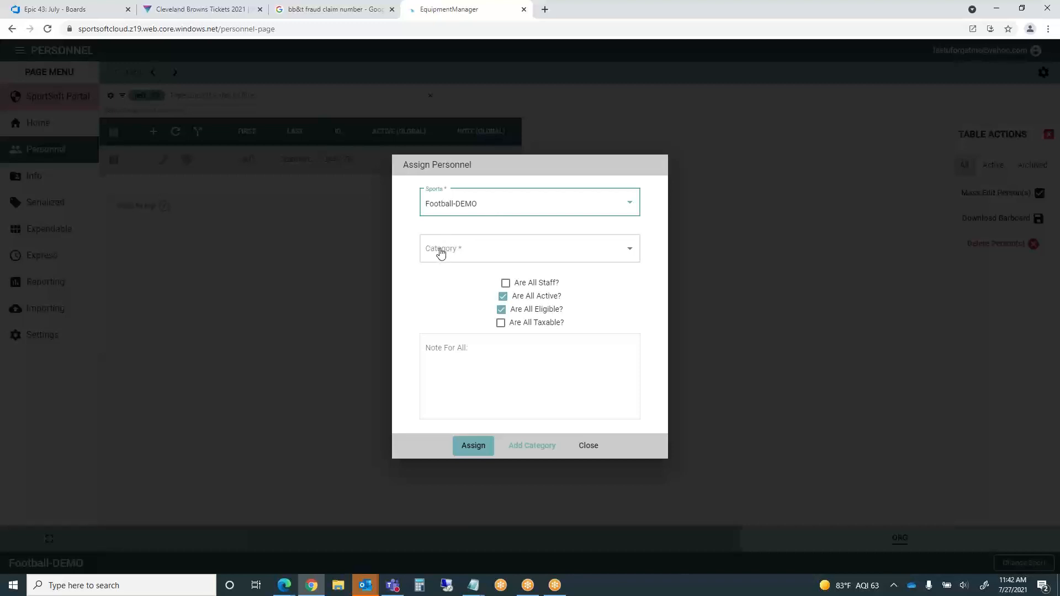
# - Assign them to Football-DEMO in the Coaches category as staff, keeping Active and Eligible on
pyautogui.click(631, 248)
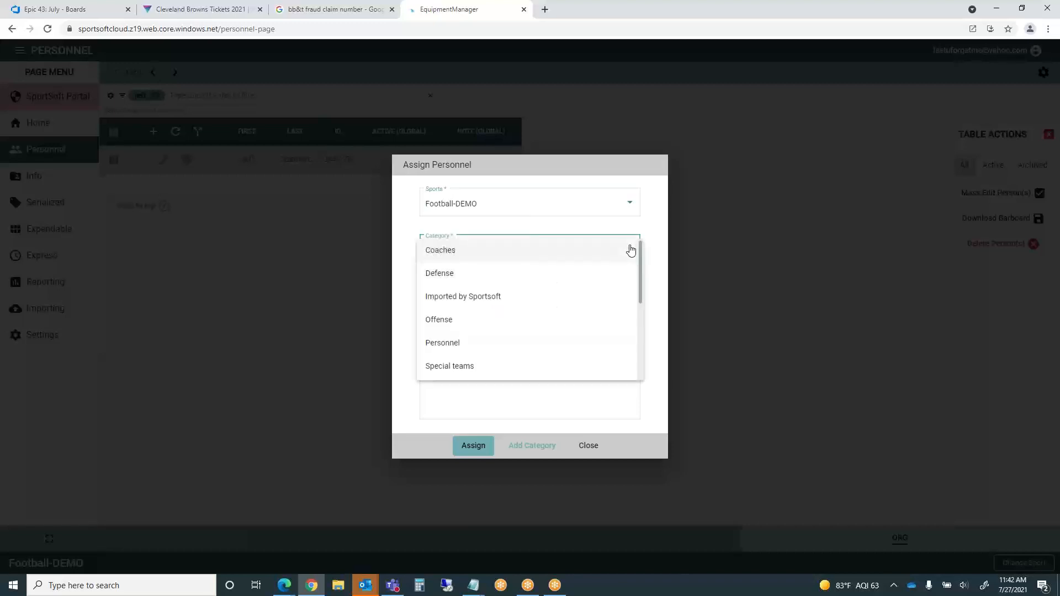
pyautogui.click(449, 256)
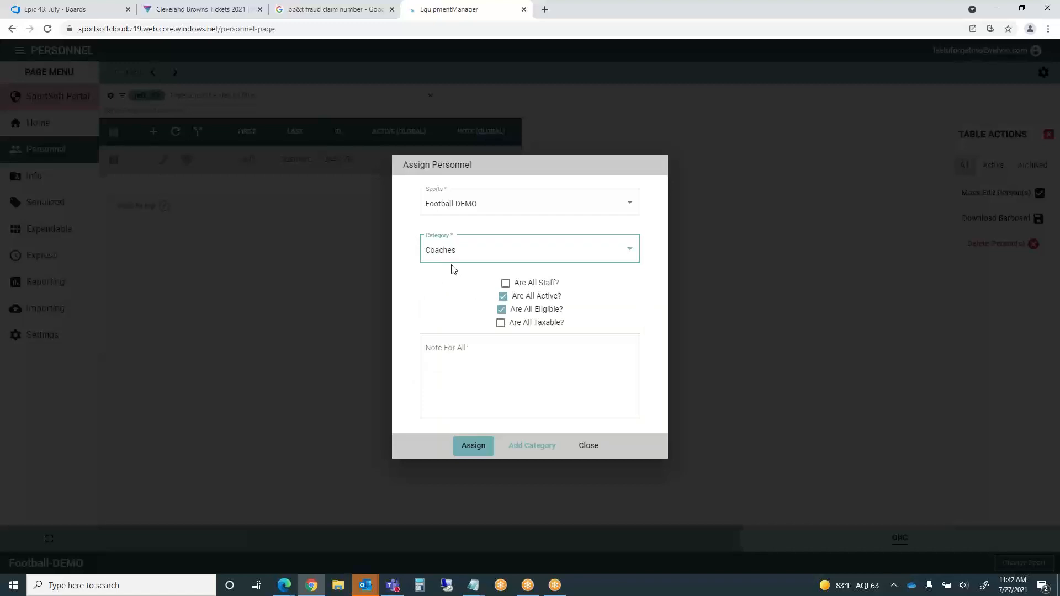
pyautogui.click(506, 283)
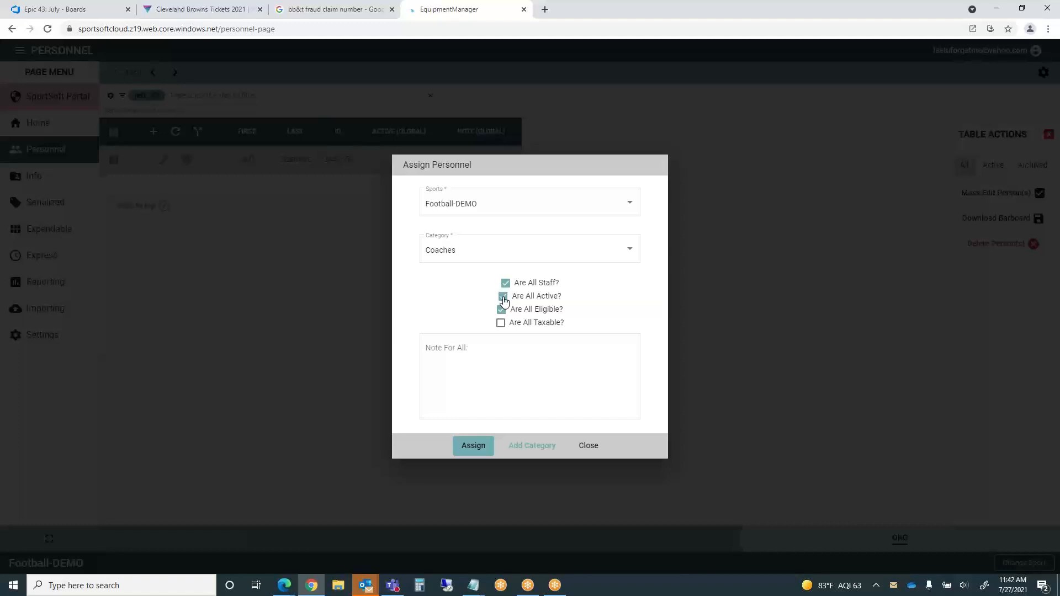
pyautogui.click(503, 298)
pyautogui.click(504, 298)
pyautogui.click(502, 315)
pyautogui.click(502, 315)
pyautogui.click(501, 315)
pyautogui.click(502, 316)
pyautogui.click(475, 446)
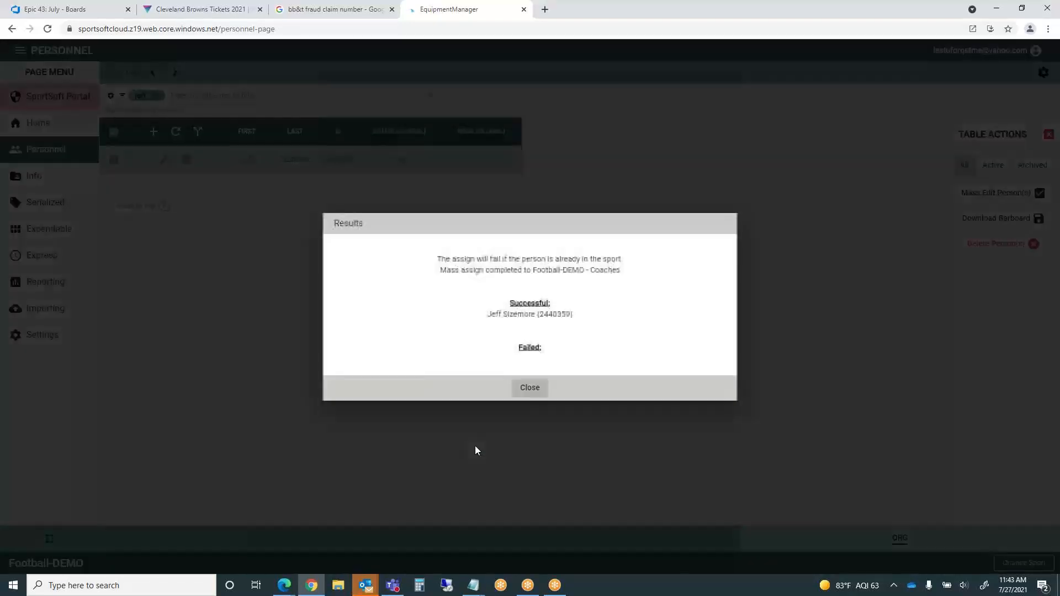
# - Close the assignment results, filter the sport roster by name, and return to the Org personnel list
pyautogui.click(530, 389)
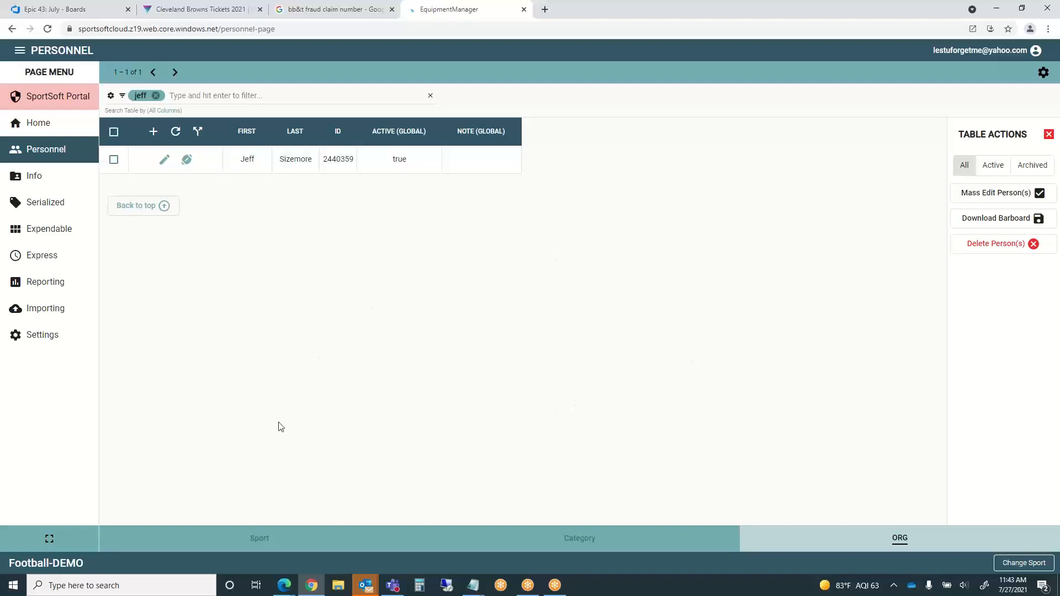
pyautogui.click(261, 543)
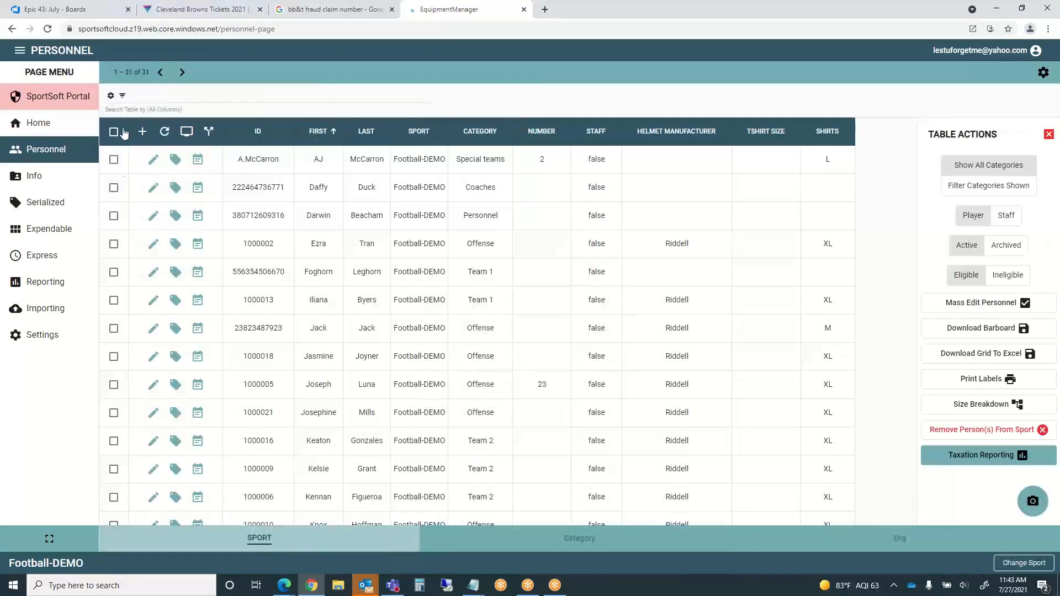
pyautogui.click(142, 95)
pyautogui.write('jeff')
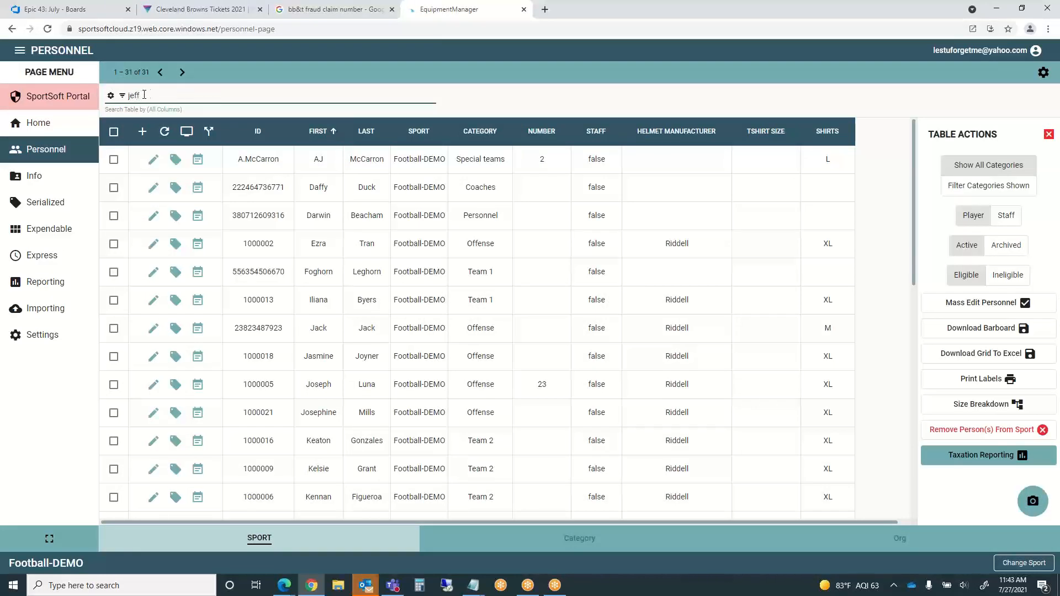
pyautogui.press('Return')
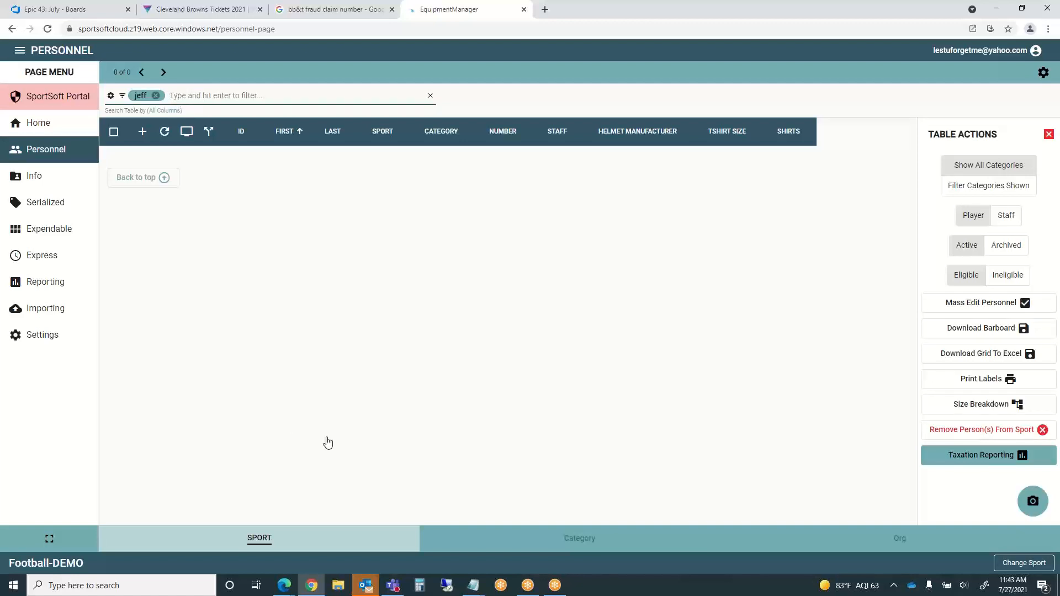
pyautogui.click(879, 552)
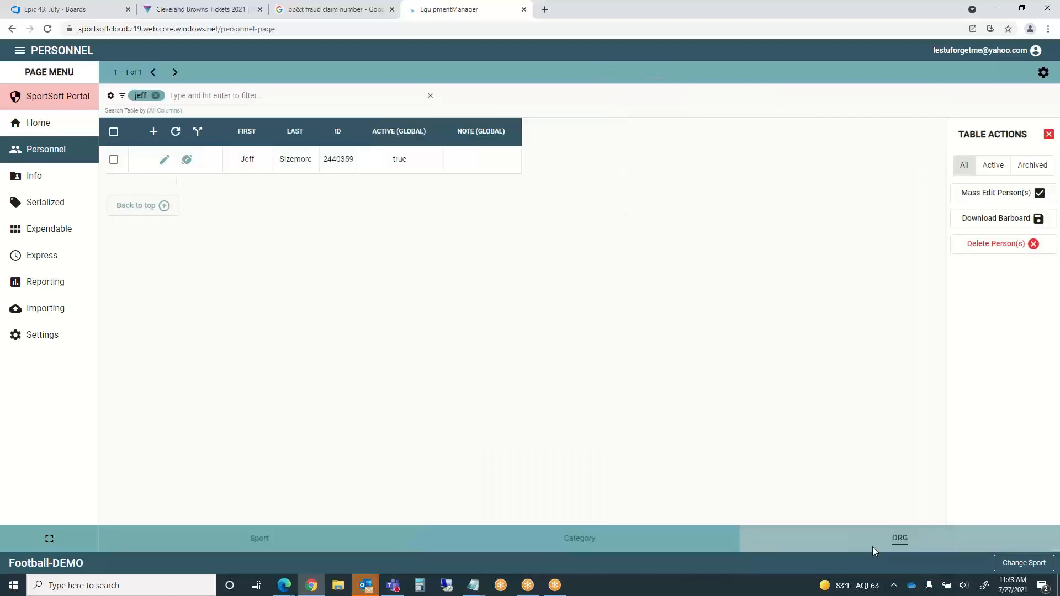
# - Review the person's assigned sports, then switch to the Football-DEMO sport roster
pyautogui.click(187, 160)
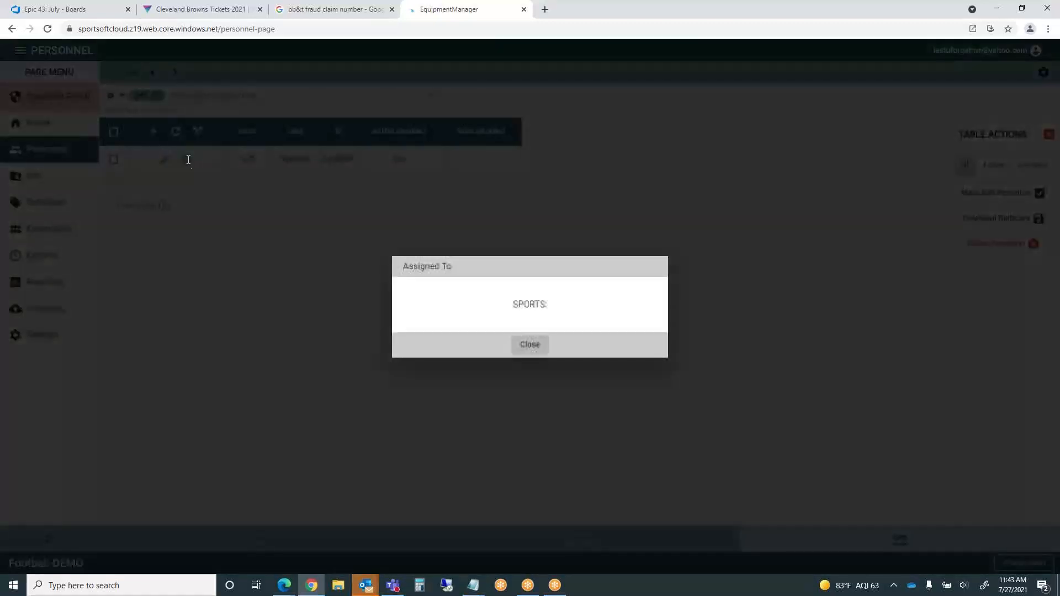
pyautogui.click(531, 356)
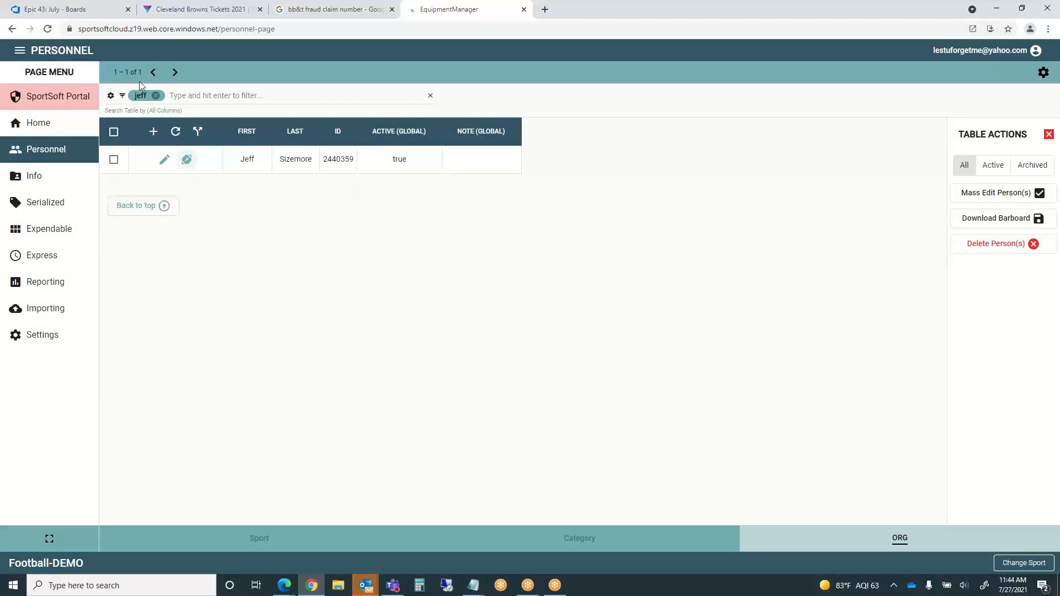
pyautogui.click(266, 541)
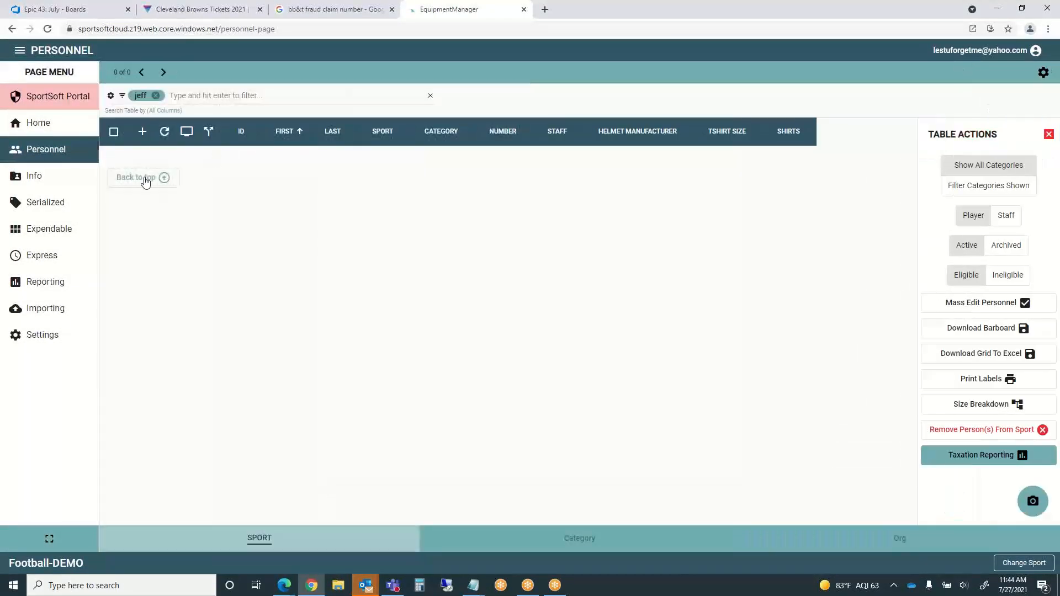
# - Switch the roster to Staff and filter it by the new coach's first name
pyautogui.click(156, 96)
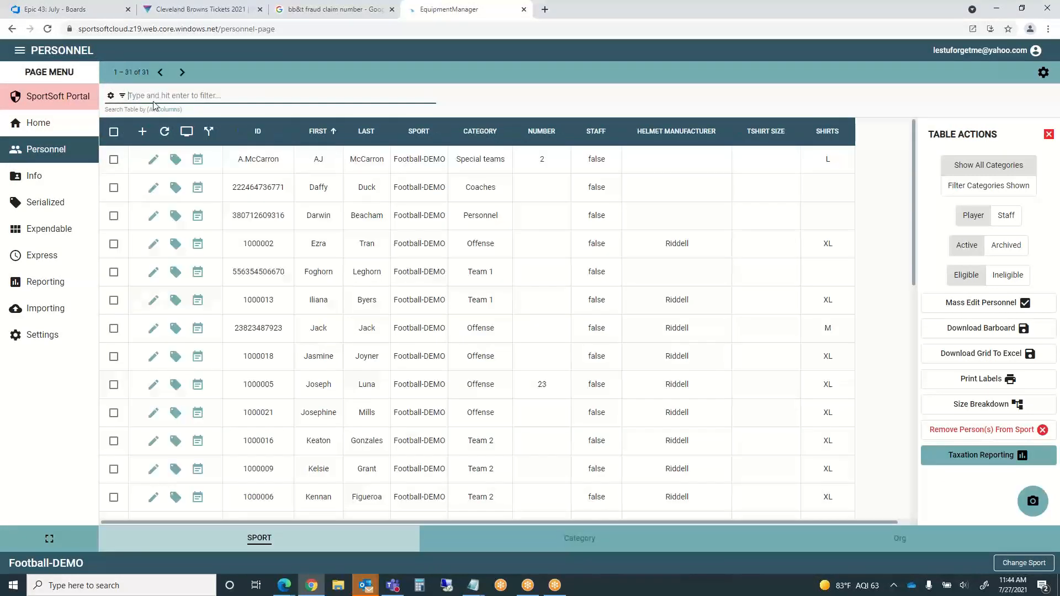
pyautogui.write('si')
pyautogui.click(1006, 217)
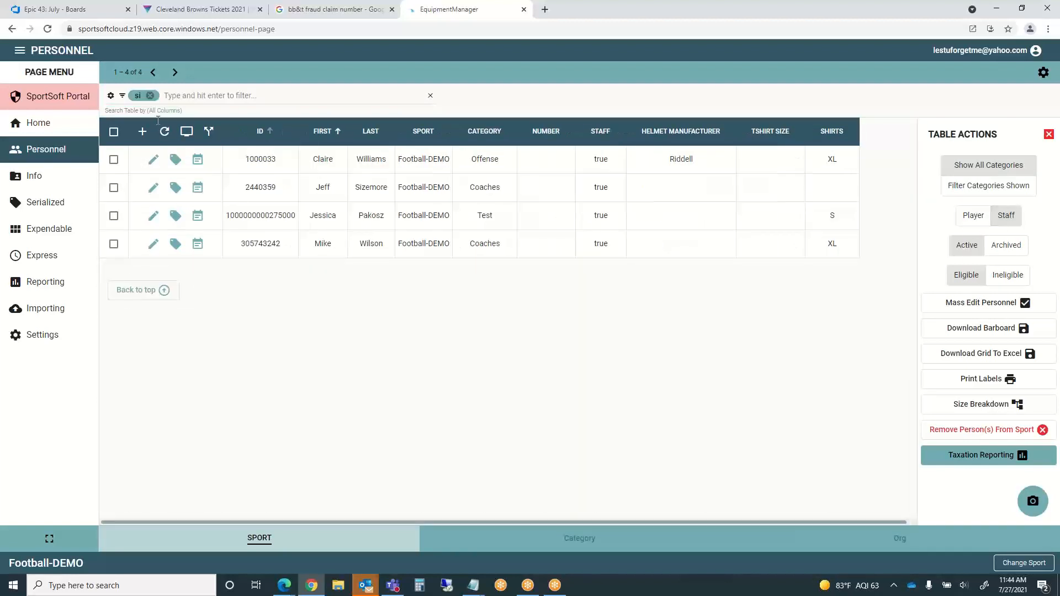
pyautogui.click(142, 98)
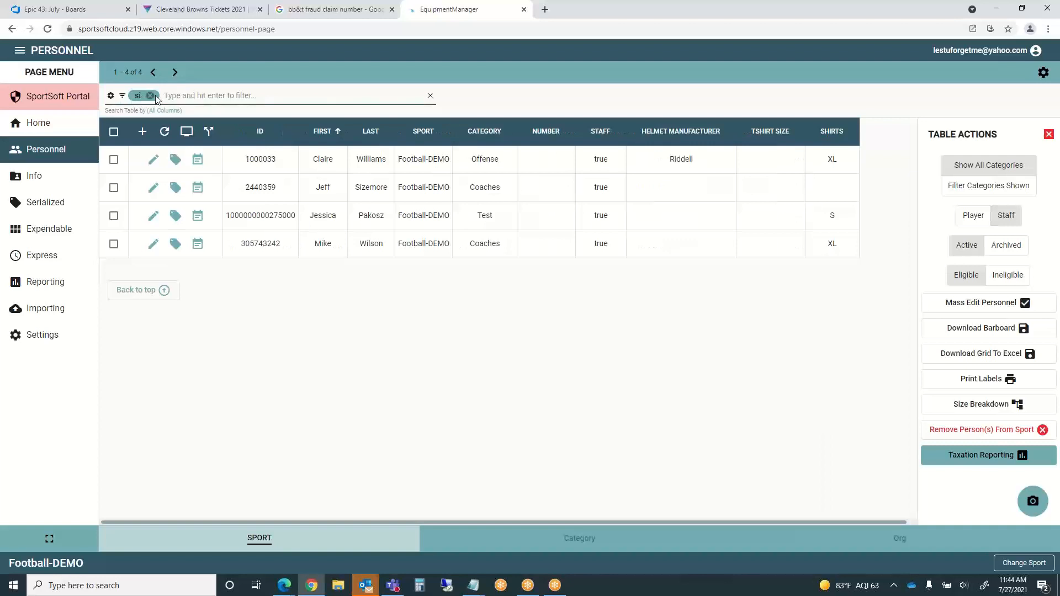
pyautogui.click(150, 97)
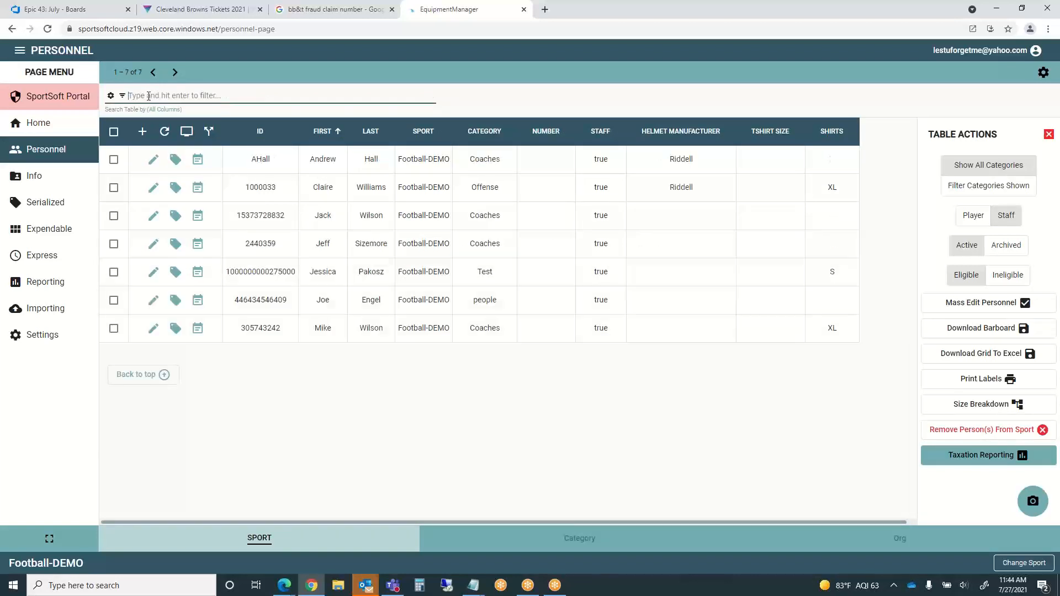
pyautogui.write('jeff')
pyautogui.press('Return')
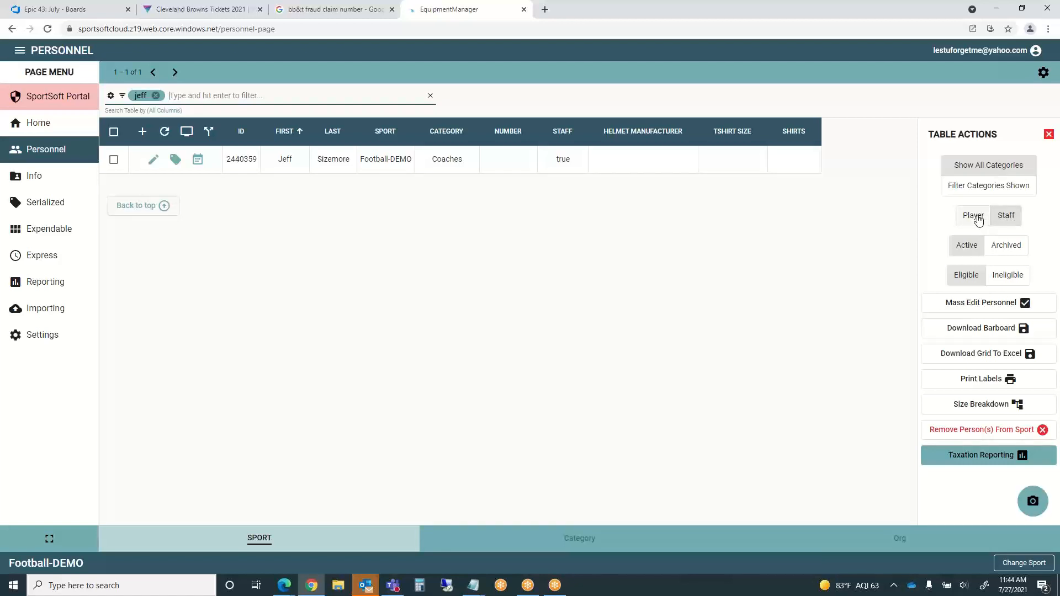
# - Add Coaches alongside Special teams in the Table Actions category filter
pyautogui.click(1011, 219)
pyautogui.click(982, 186)
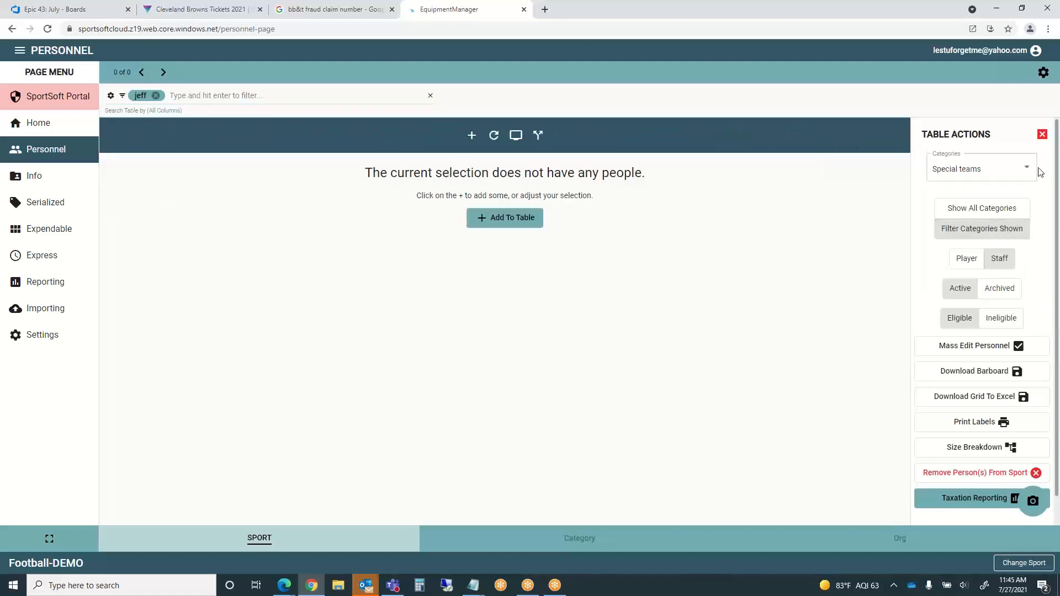
pyautogui.click(1029, 171)
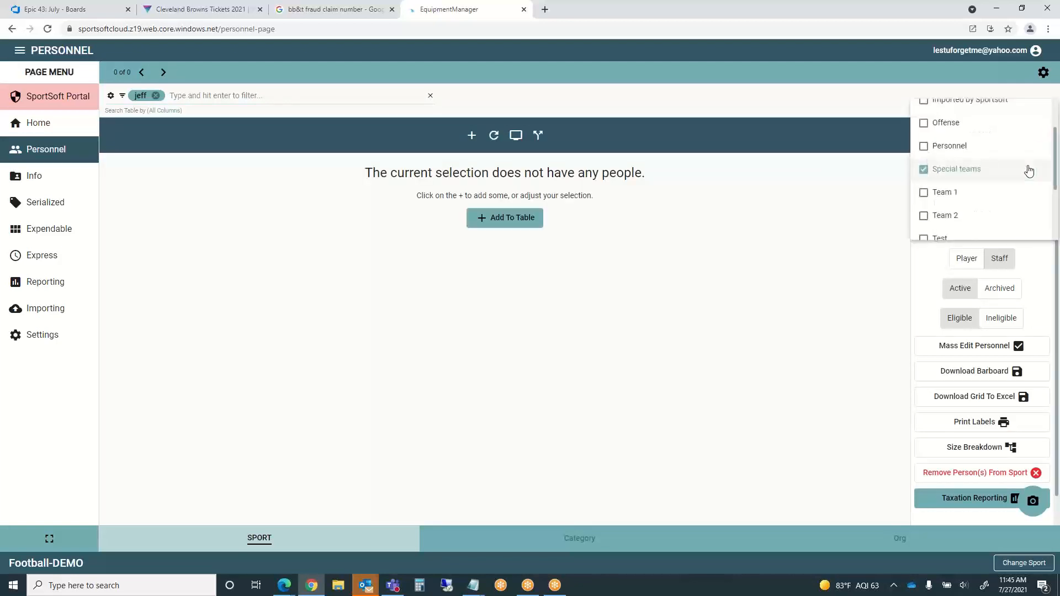
pyautogui.moveTo(1055, 172); pyautogui.dragTo(1056, 133)
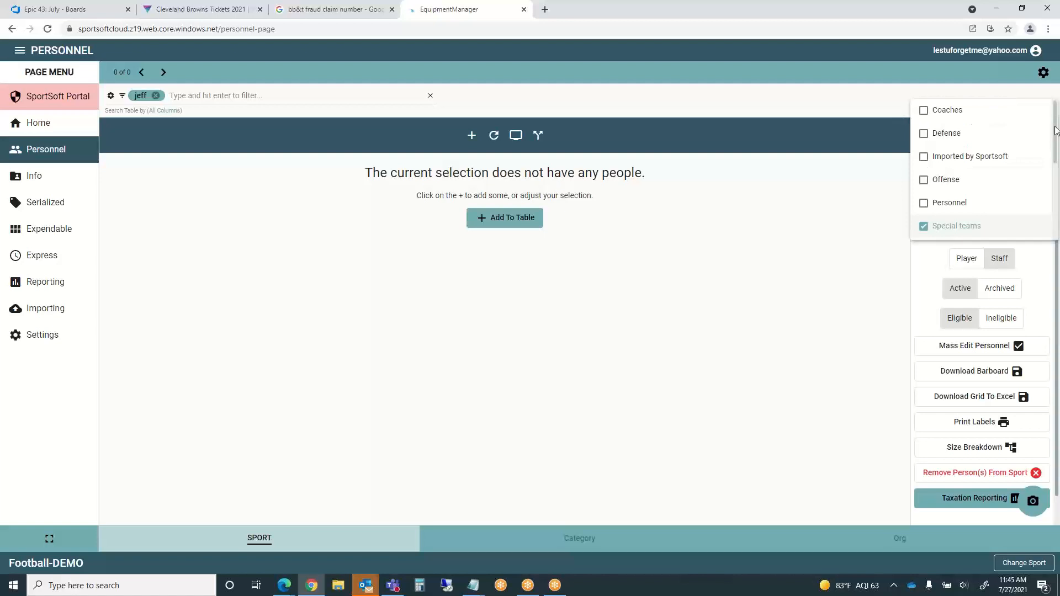
pyautogui.click(923, 114)
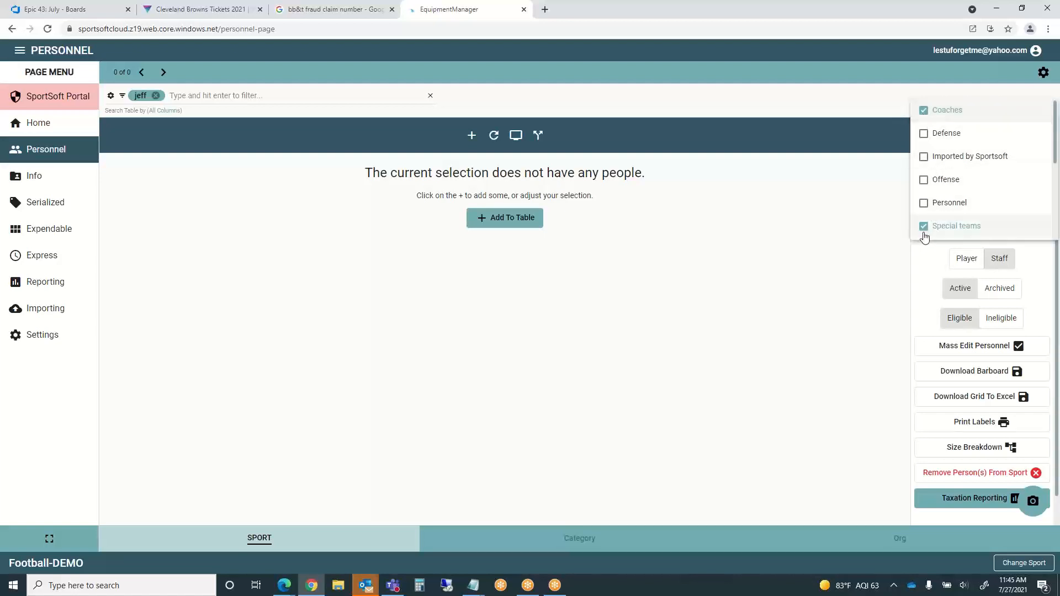
pyautogui.click(840, 223)
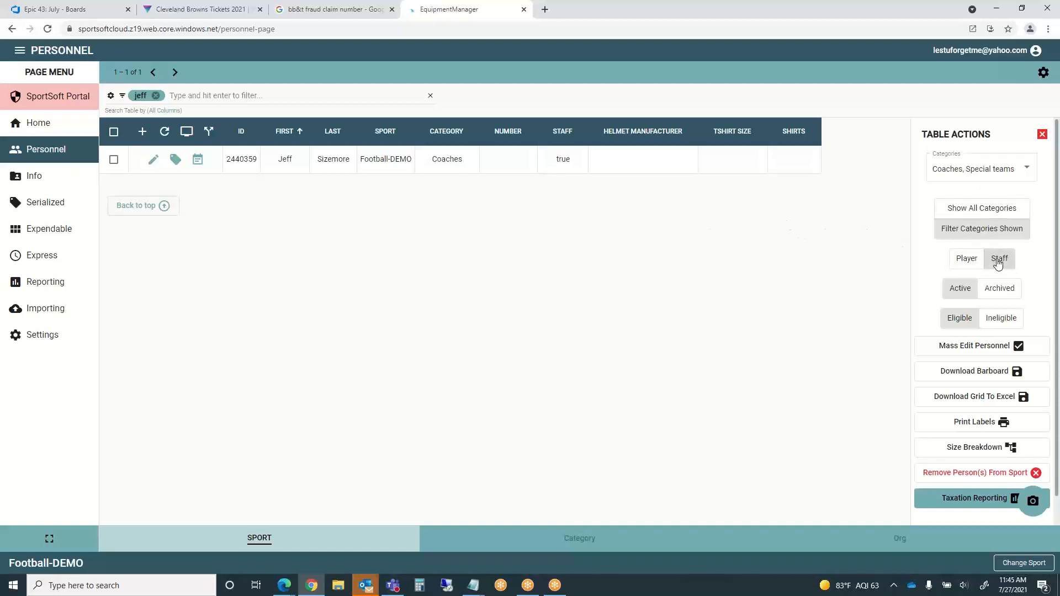
# - Switch the roster back to Active players and show all categories
pyautogui.click(998, 296)
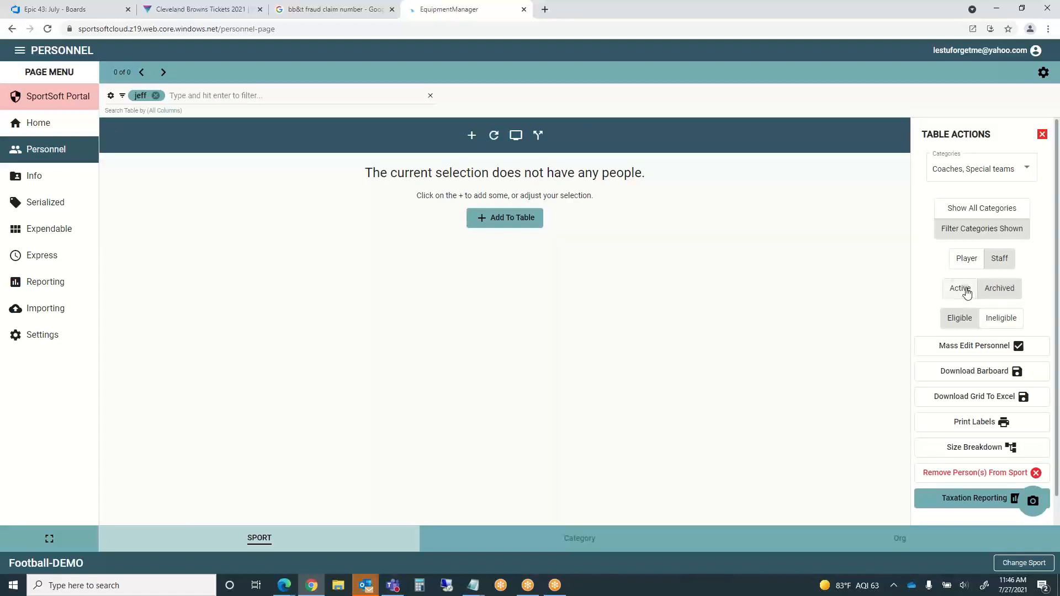
pyautogui.click(965, 292)
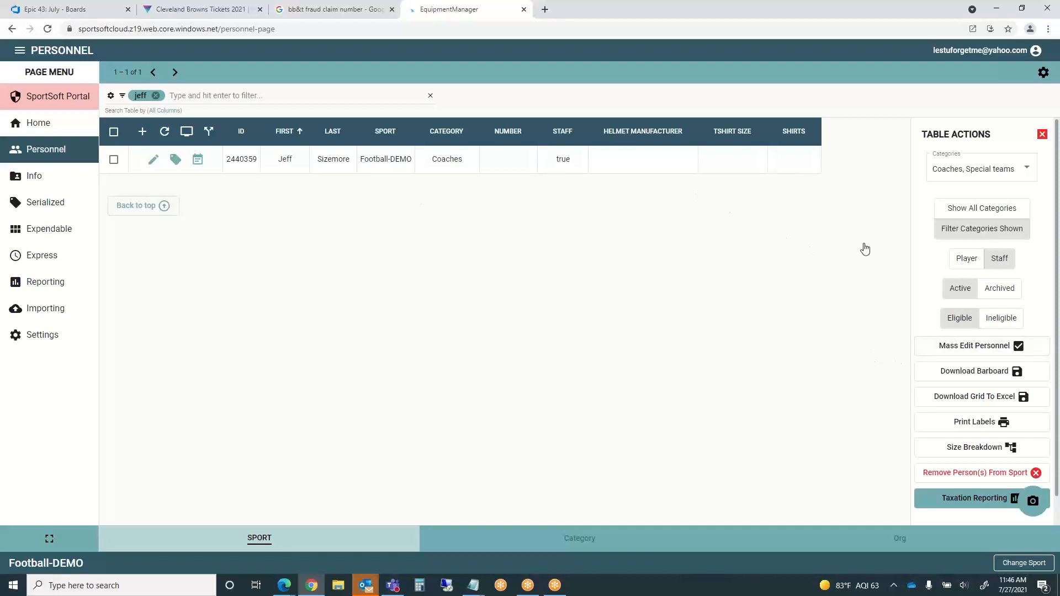
pyautogui.click(965, 265)
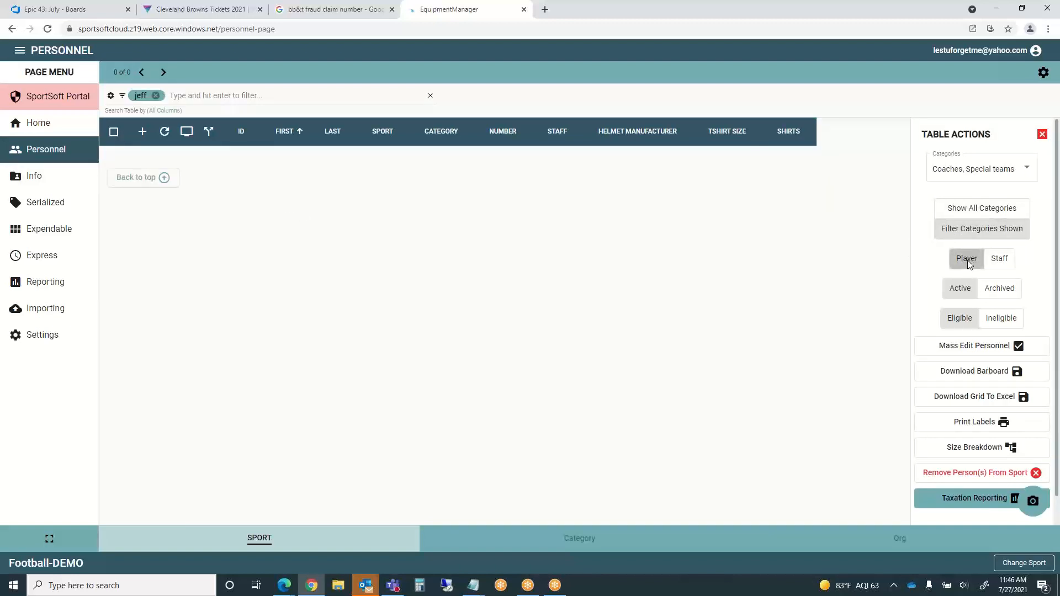
pyautogui.click(1025, 170)
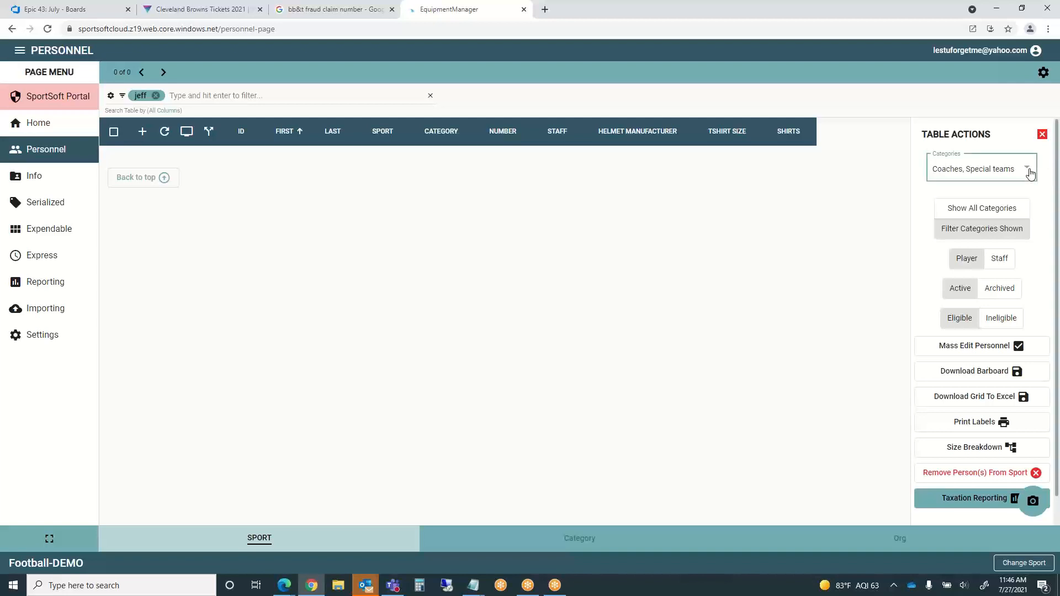
pyautogui.click(999, 152)
pyautogui.click(945, 207)
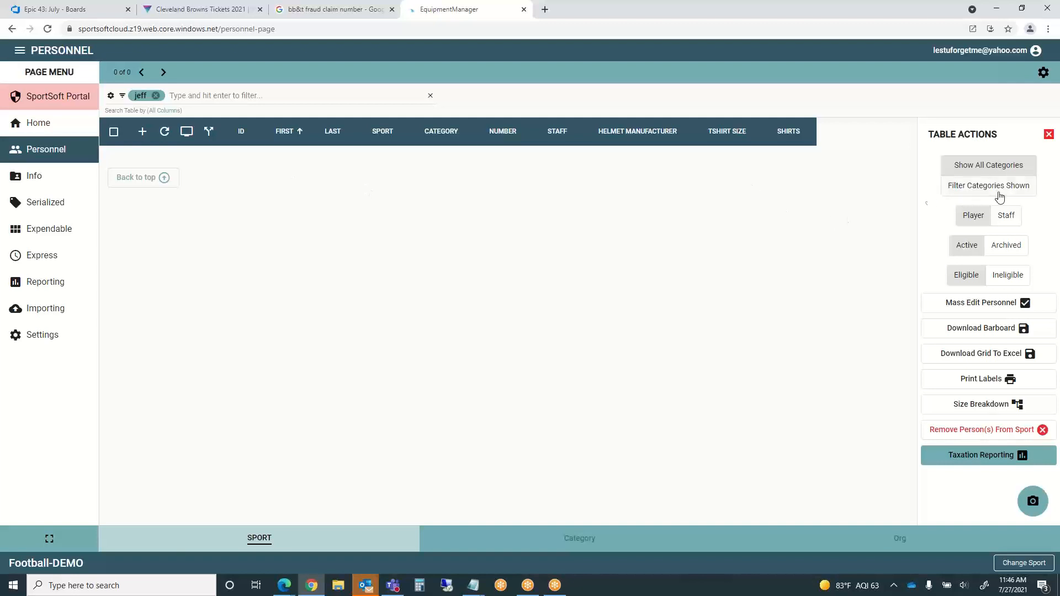
# - Remove the name filter chip to list all 31 active players, then tick the row-two Coaches person
pyautogui.click(977, 220)
pyautogui.click(980, 166)
pyautogui.click(156, 96)
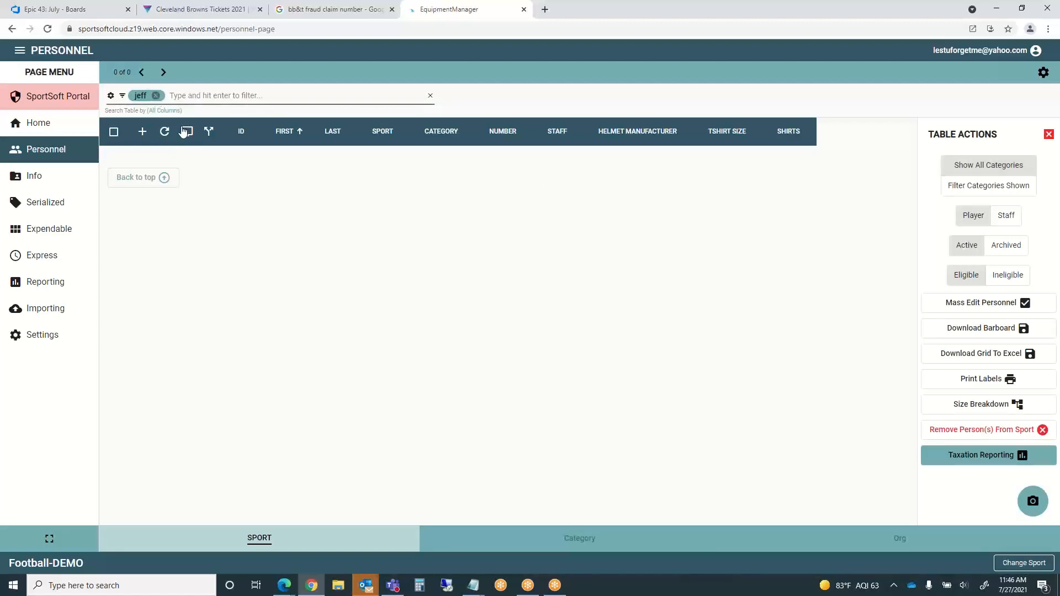
pyautogui.click(156, 96)
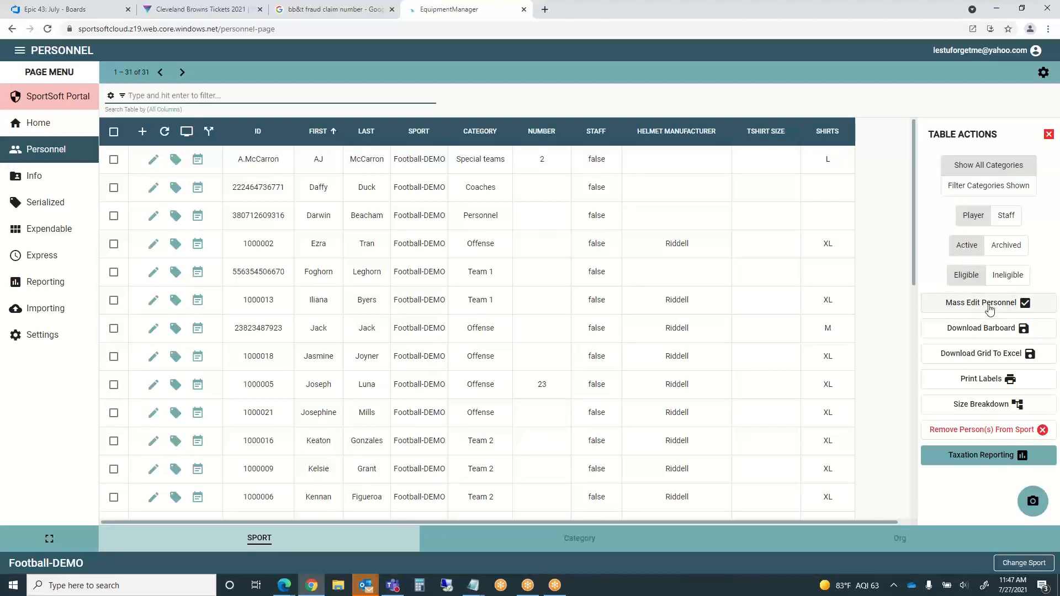
pyautogui.click(114, 188)
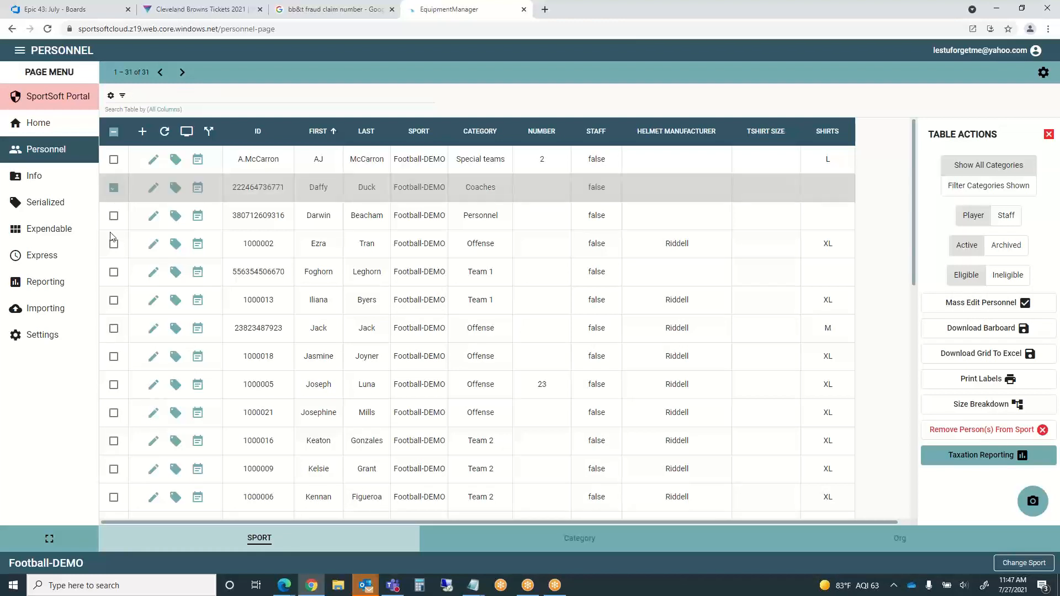
# - Tick the Team 1 person in row five, then start Mass Edit Personnel for both selected people
pyautogui.click(114, 274)
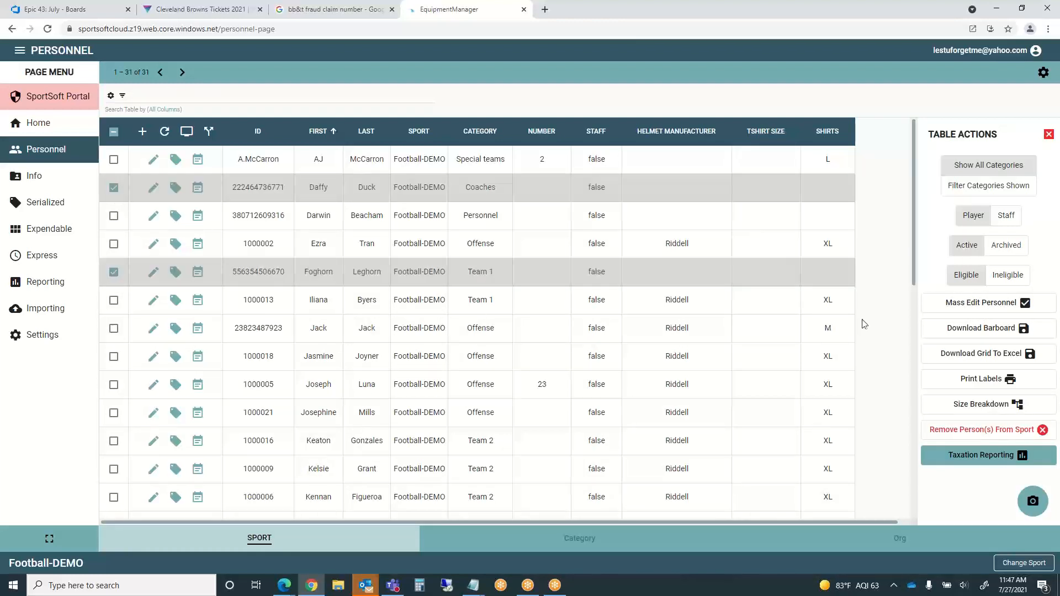
pyautogui.click(978, 305)
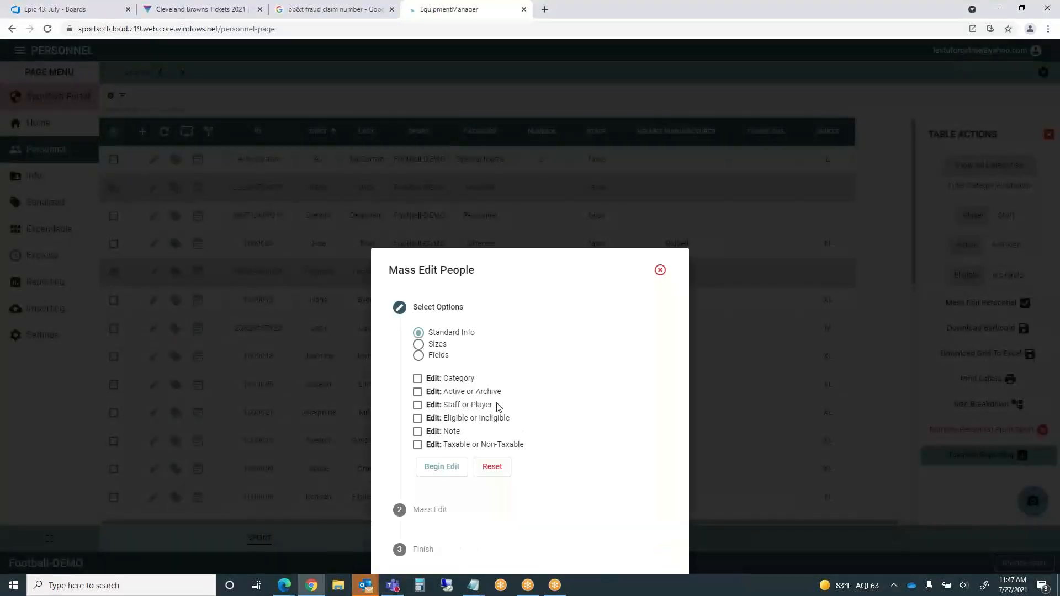
# - Browse the Fields, Sizes and Standard Info mass-edit options for the two people
pyautogui.click(418, 356)
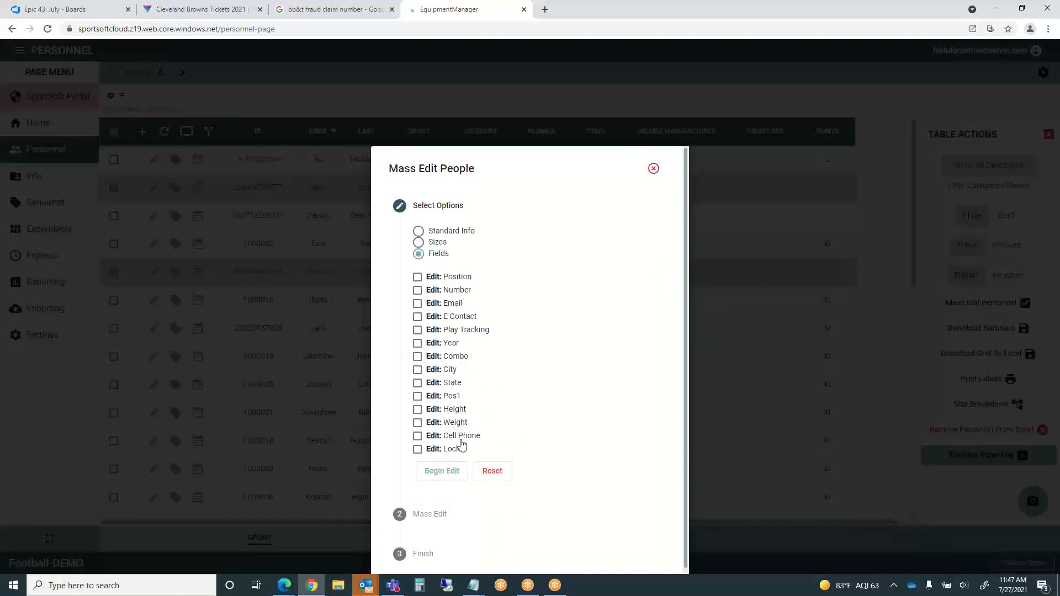
pyautogui.click(419, 243)
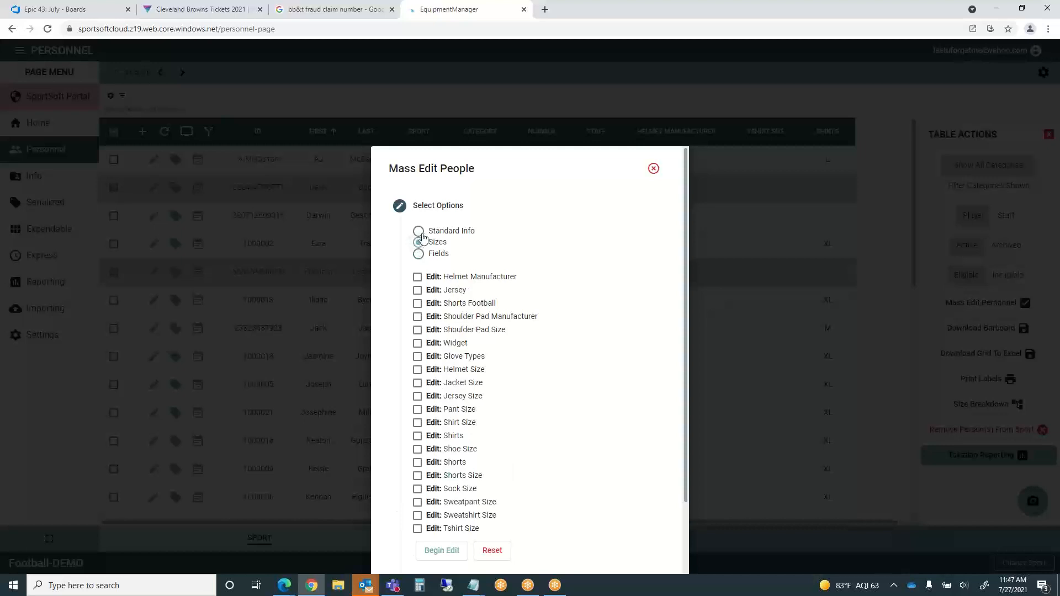
pyautogui.click(419, 232)
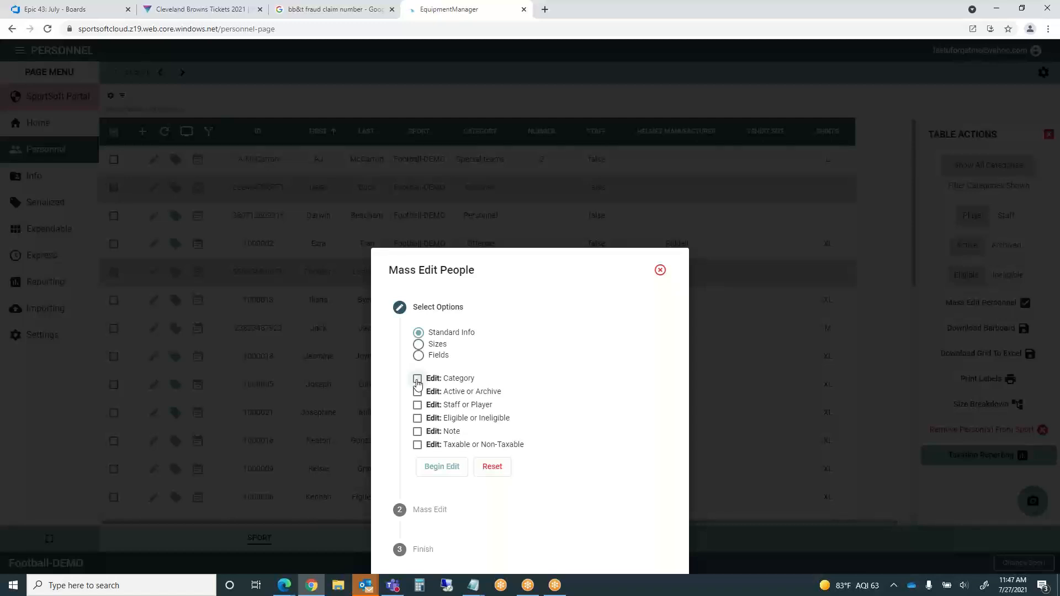
# - Choose Edit: Category and view the CategoryName list, then close Mass Edit without applying changes
pyautogui.click(417, 380)
pyautogui.click(439, 514)
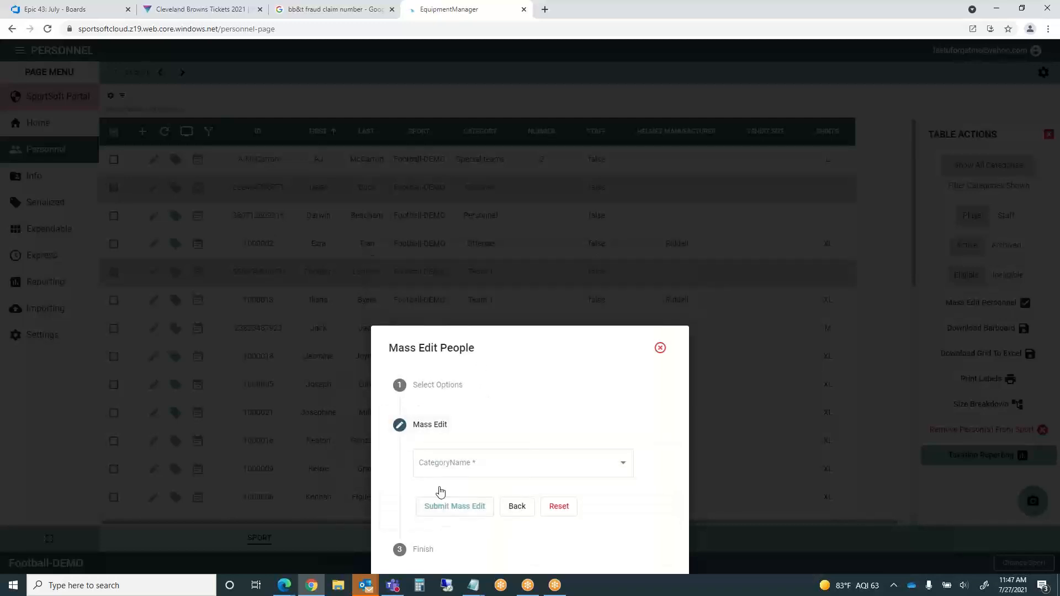
pyautogui.click(623, 464)
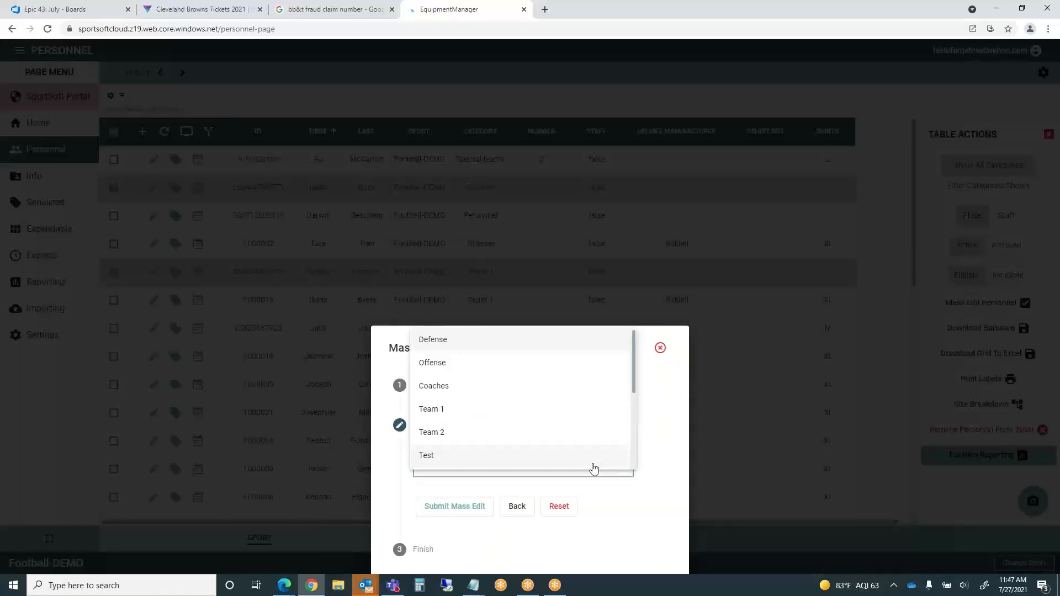
pyautogui.click(668, 405)
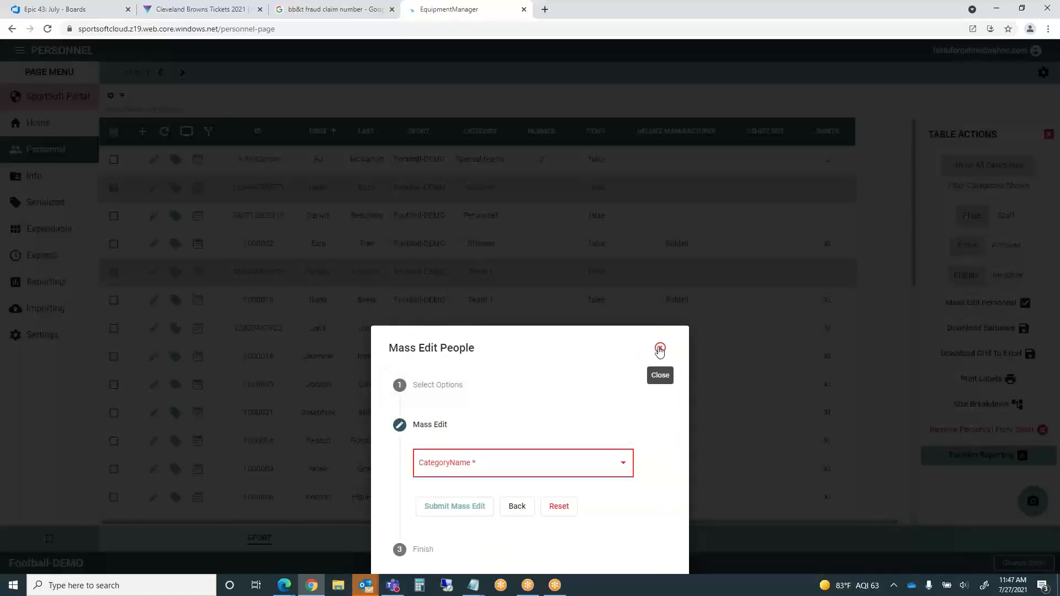
pyautogui.click(659, 349)
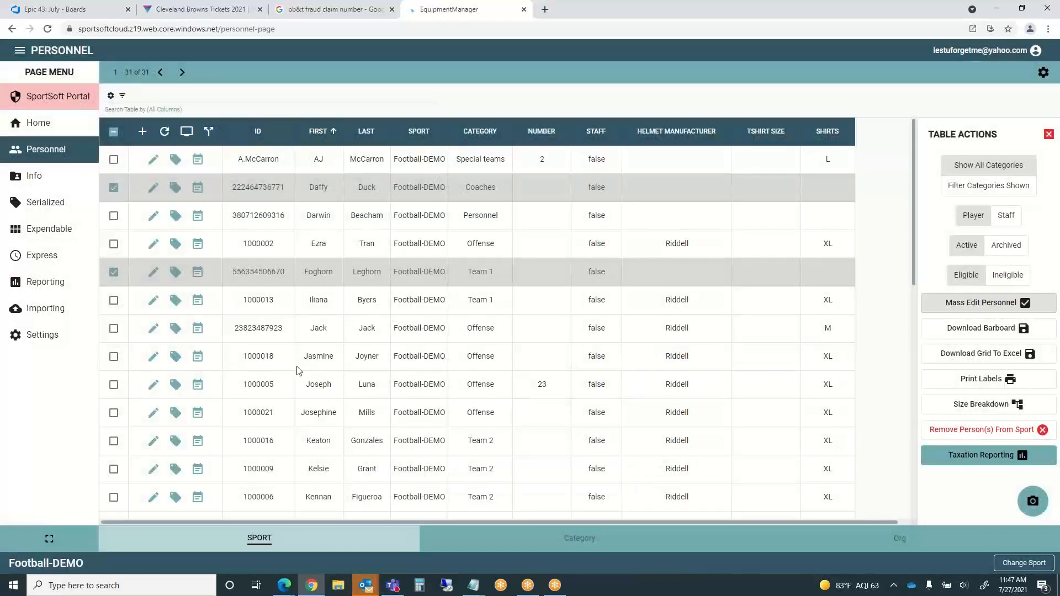
# - Untick the Team 1 and Coaches people and sort the roster by the ID column ascending
pyautogui.click(113, 273)
pyautogui.click(113, 188)
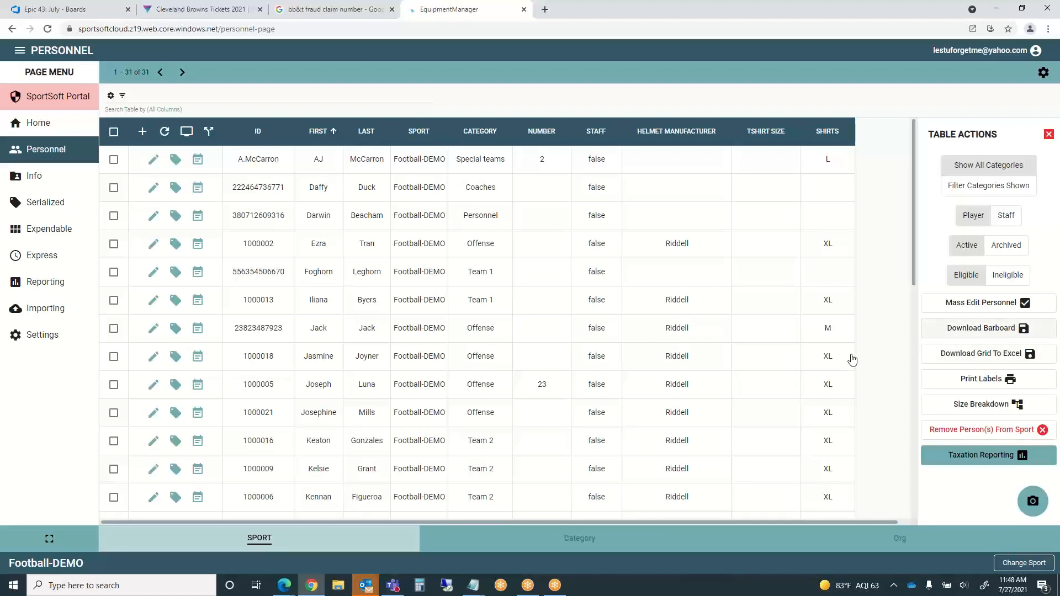
pyautogui.click(263, 133)
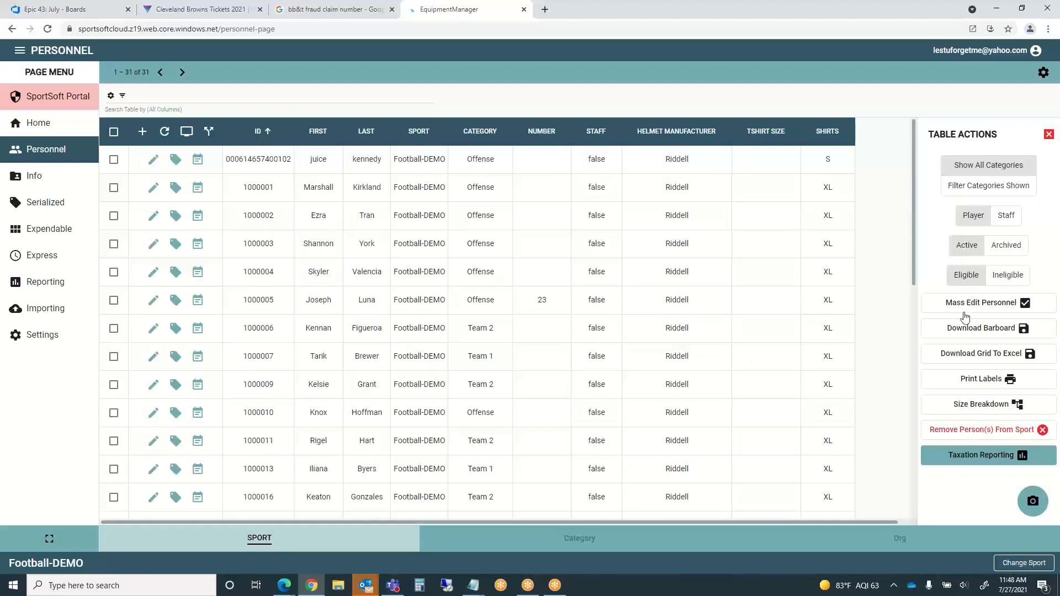
# - Download Barboard (1).pdf with FirstName, LastName and ID as additional barcode label options
pyautogui.click(991, 330)
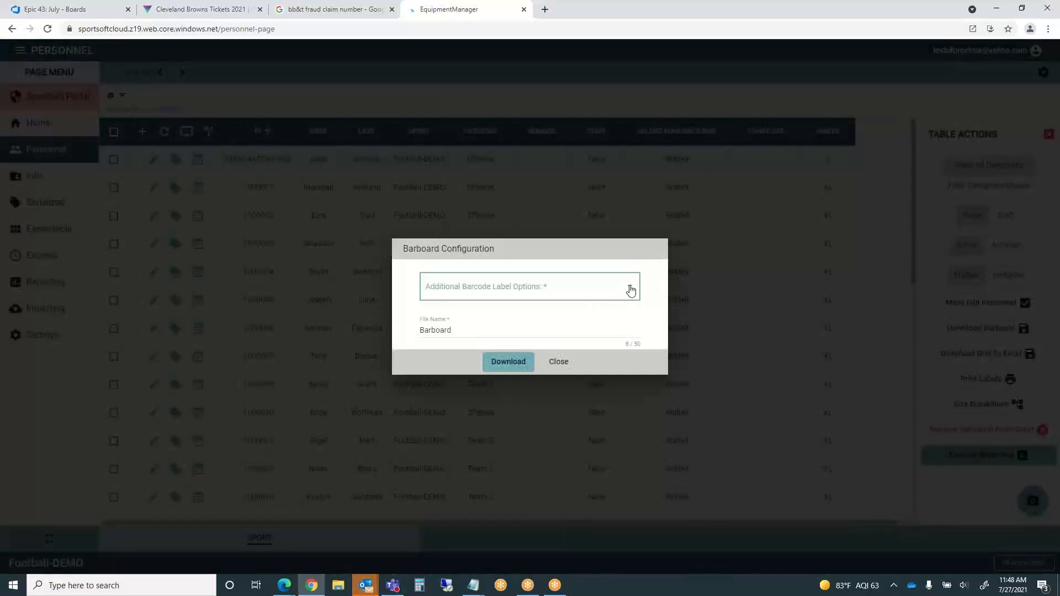
pyautogui.click(630, 288)
pyautogui.click(417, 291)
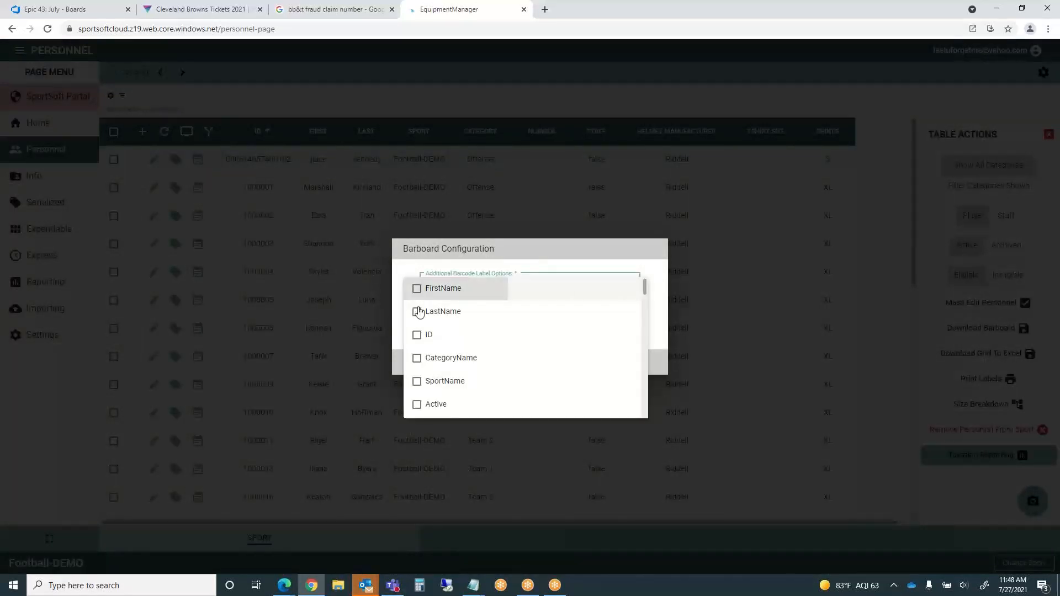
pyautogui.click(416, 311)
pyautogui.click(417, 335)
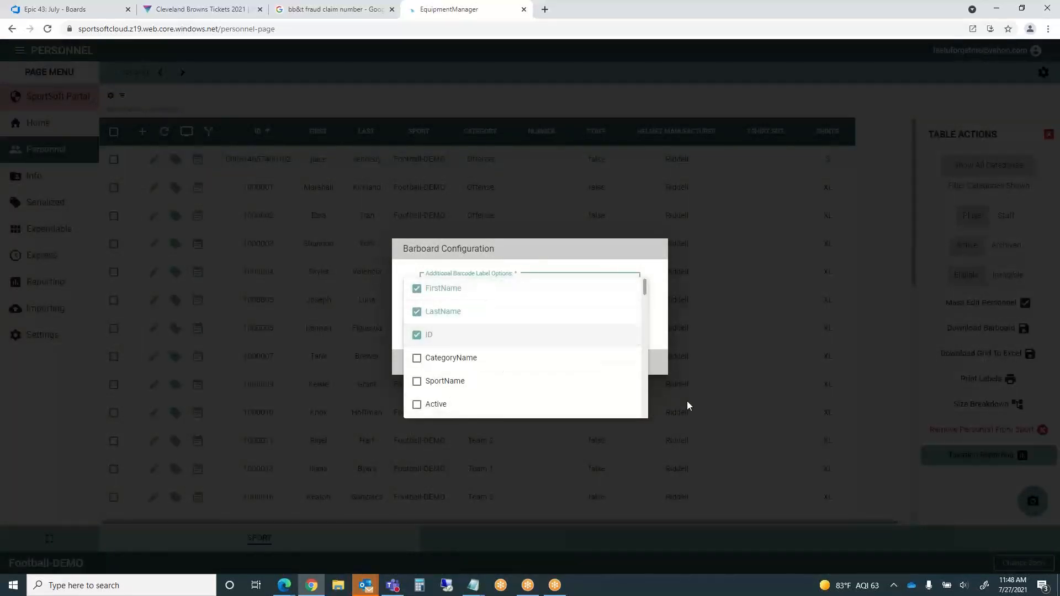
pyautogui.click(728, 372)
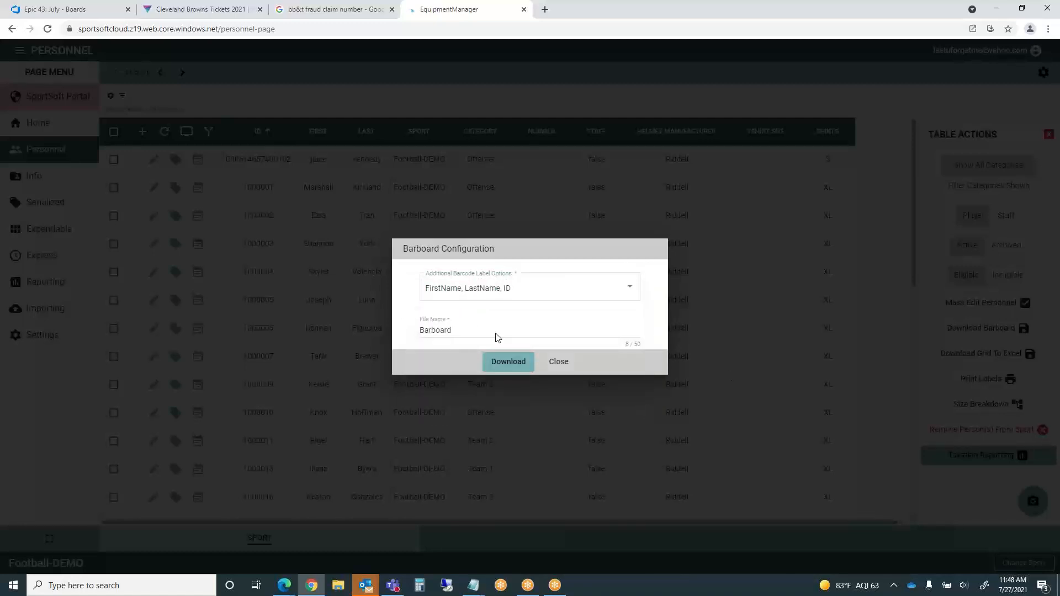
pyautogui.click(509, 363)
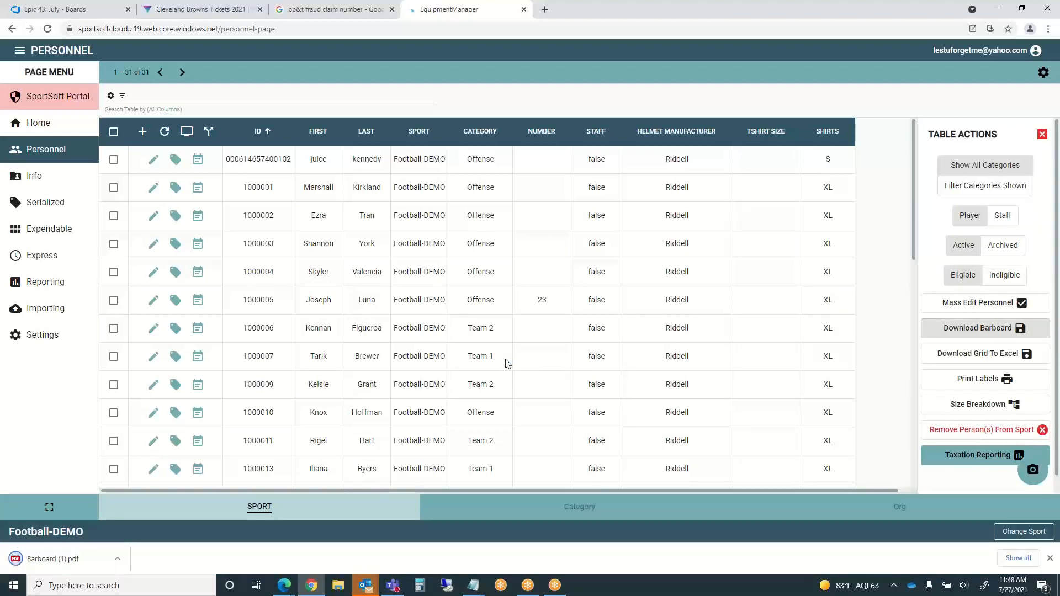
# - Open Barboard (1).pdf, then restore the Chrome window to a smaller size and move it left
pyautogui.click(71, 559)
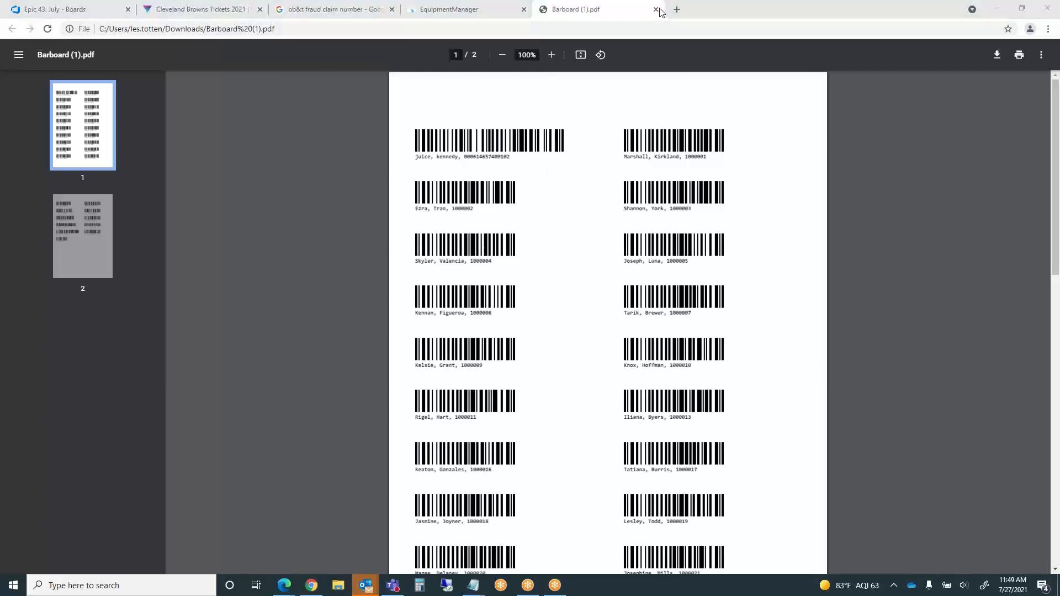
pyautogui.click(696, 9)
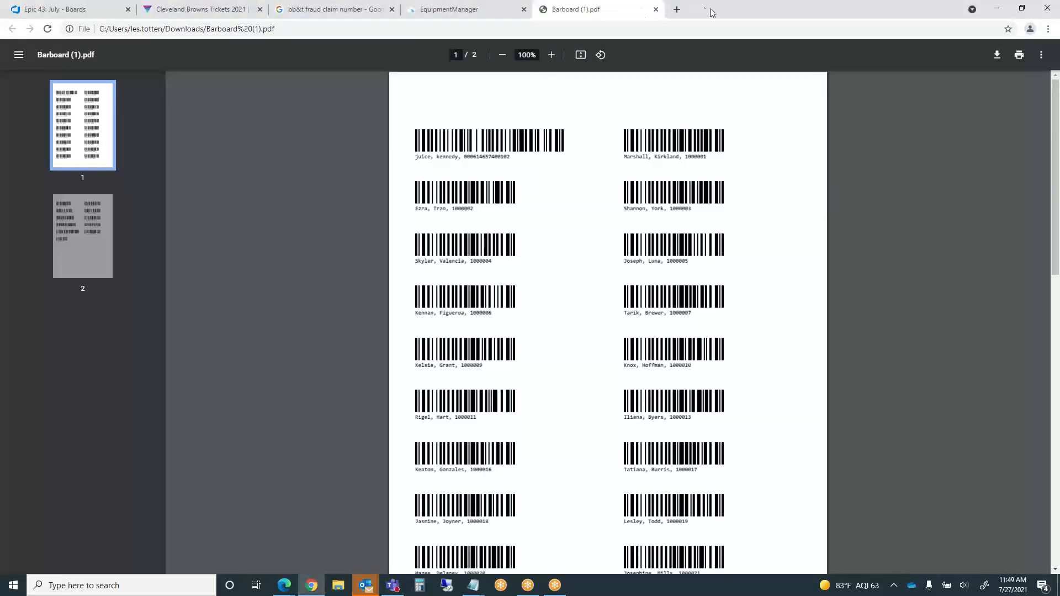
pyautogui.moveTo(706, 12); pyautogui.dragTo(707, 33)
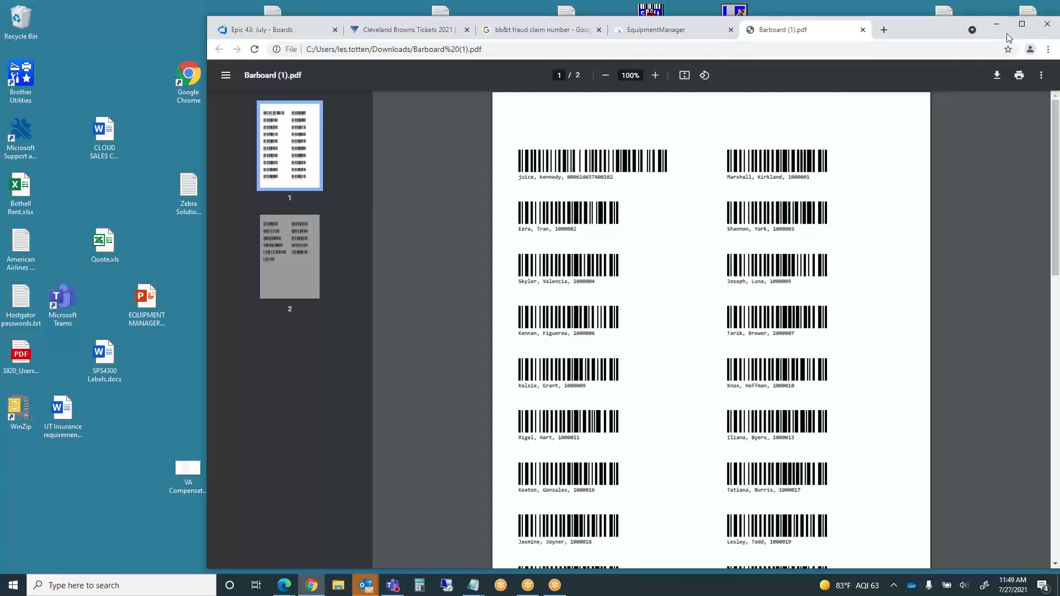
pyautogui.moveTo(917, 25); pyautogui.dragTo(732, 28)
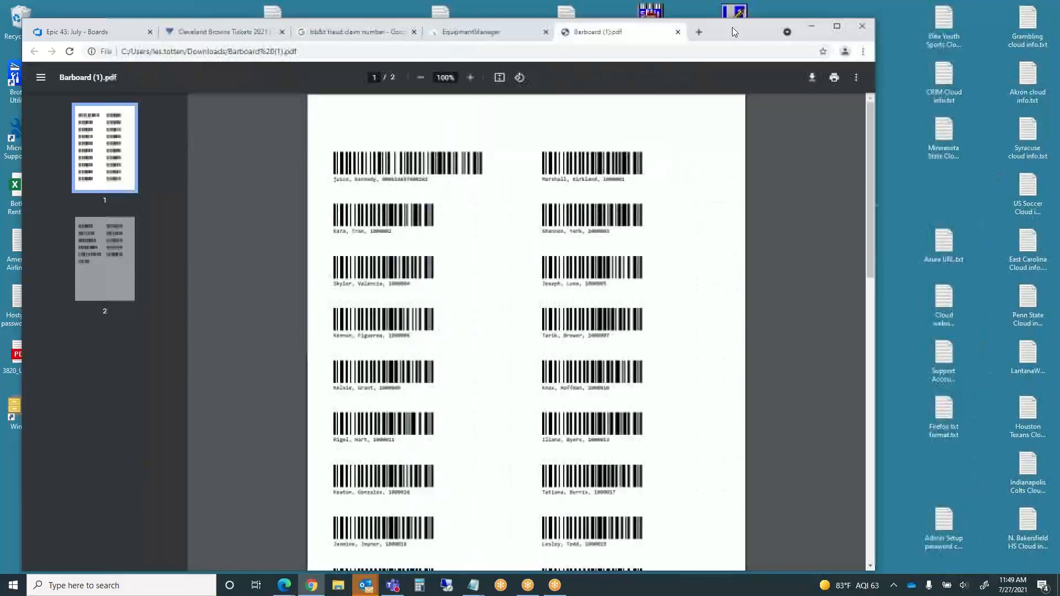
# - Close Barboard (1).pdf, download another FirstName/LastName/ID barboard, and open Barboard (2).pdf
pyautogui.click(678, 32)
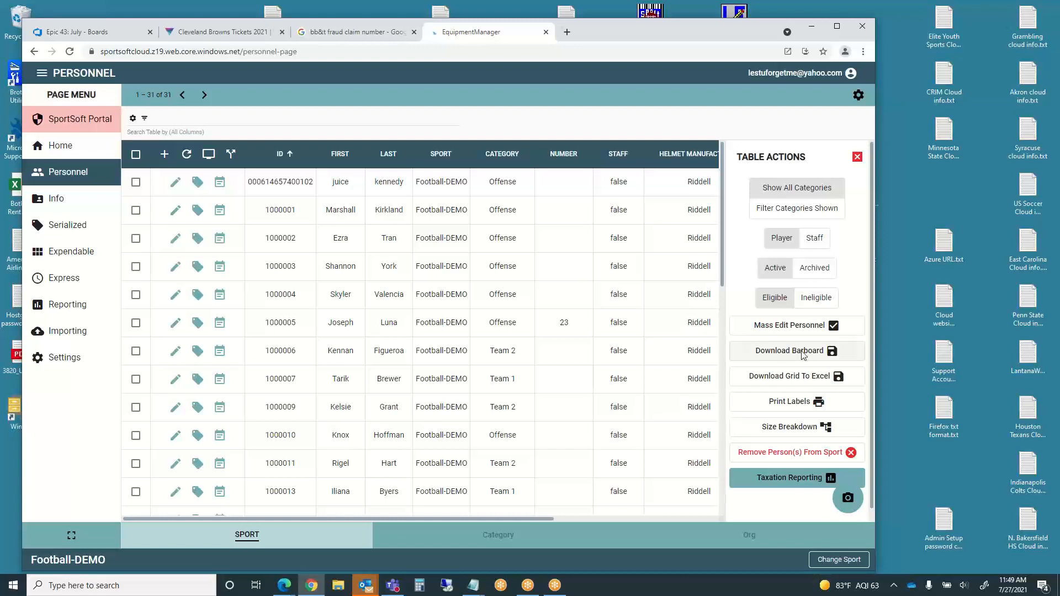
pyautogui.click(802, 354)
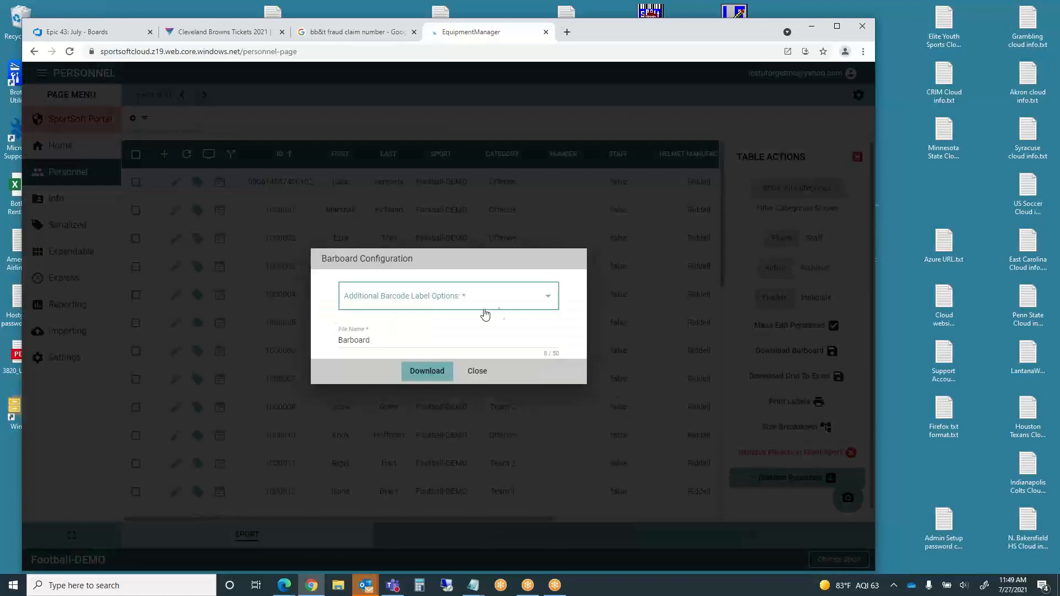
pyautogui.click(548, 301)
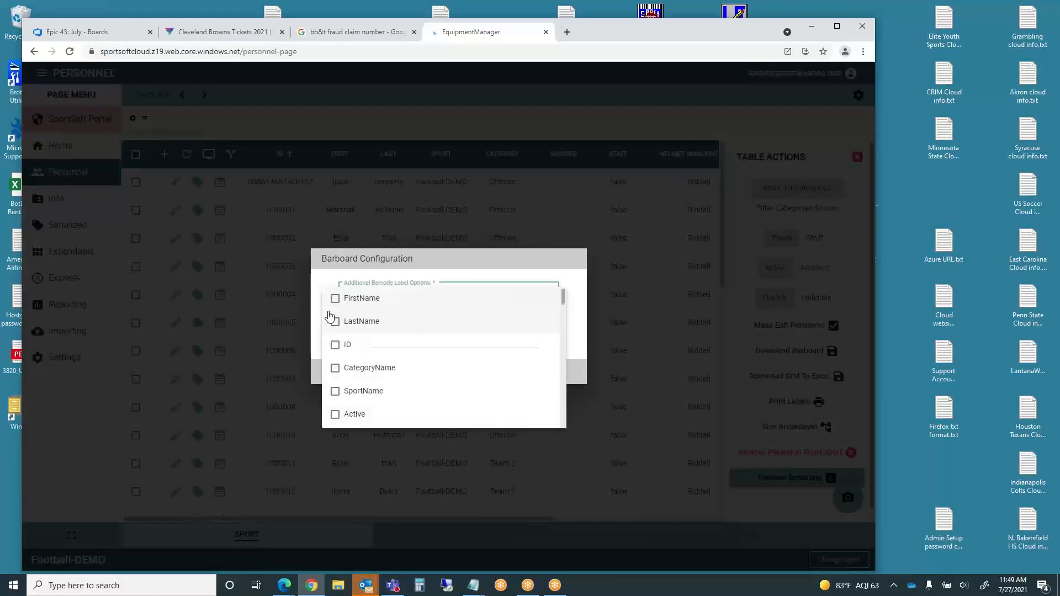
pyautogui.click(335, 298)
pyautogui.click(336, 346)
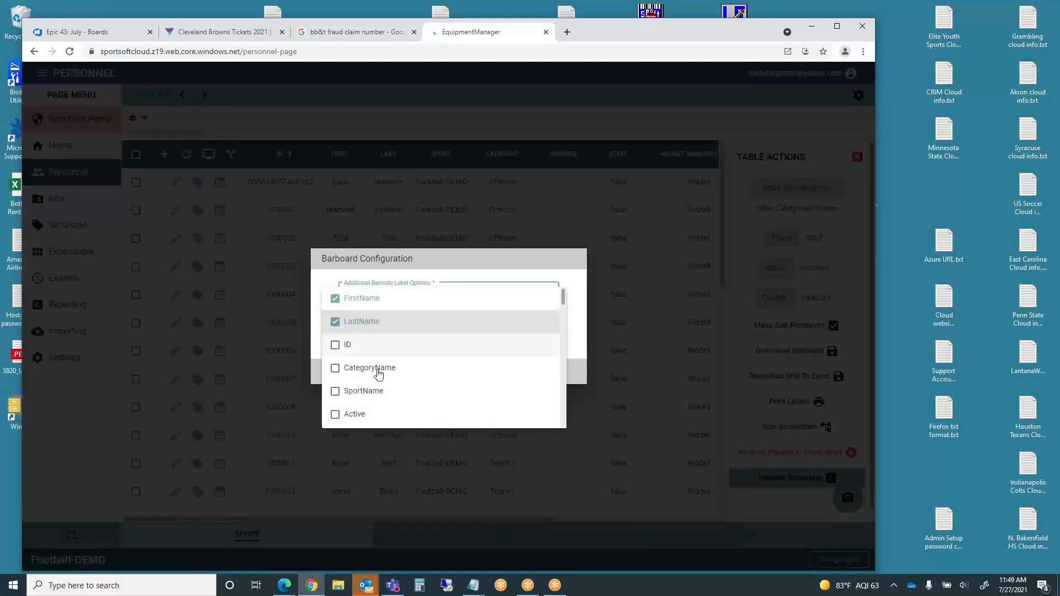
pyautogui.click(561, 360)
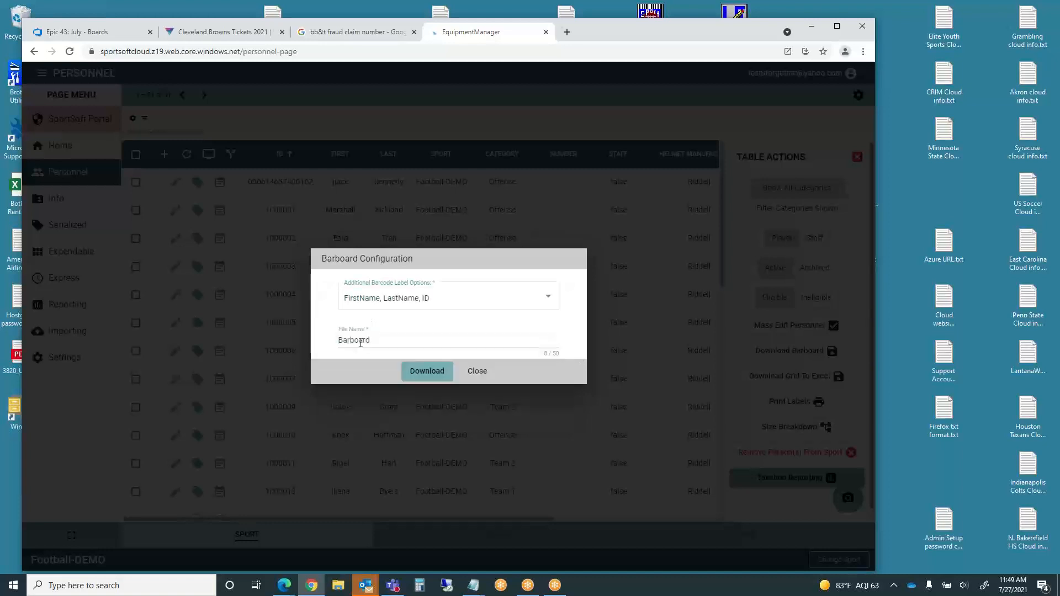
pyautogui.click(425, 369)
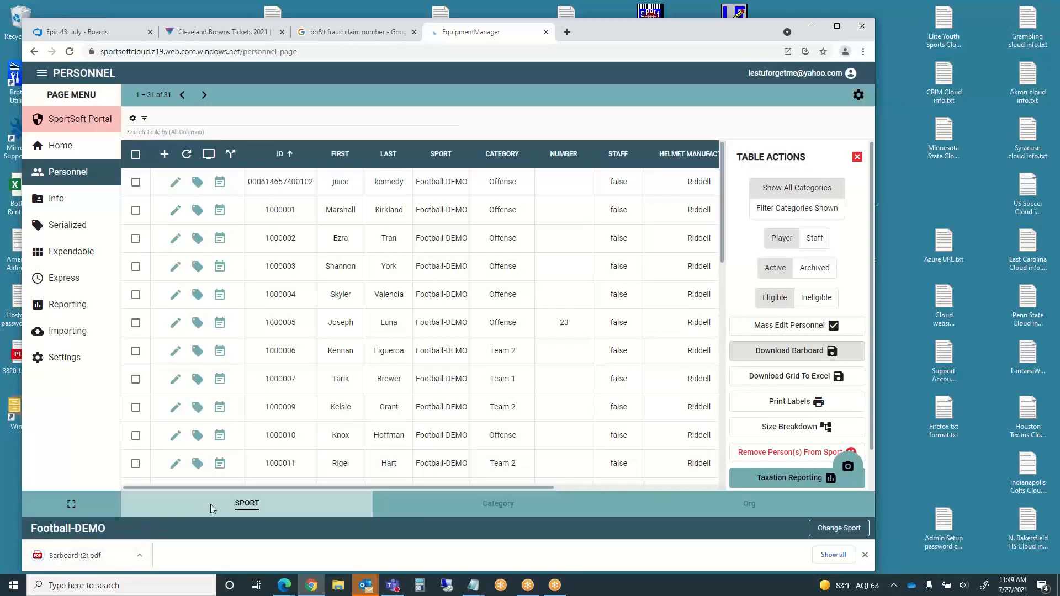
pyautogui.click(75, 557)
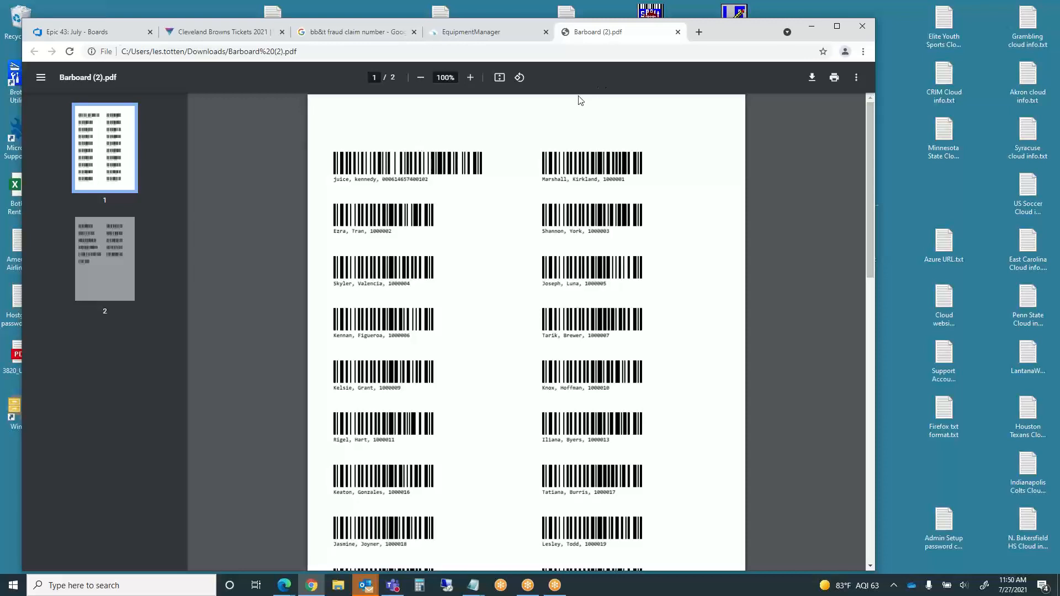
# - Close the Barboard (2).pdf tab to return to the Football-DEMO Personnel roster
pyautogui.click(678, 32)
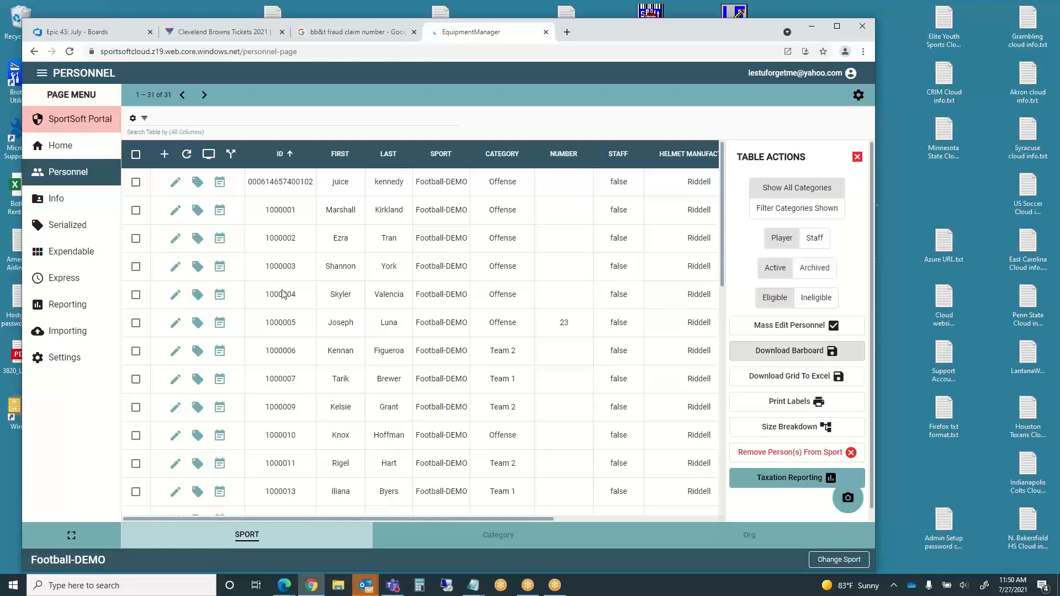
# - Export the personnel grid with Download Grid To Excel and open Personnel-Grid (1).xlsx
pyautogui.click(793, 380)
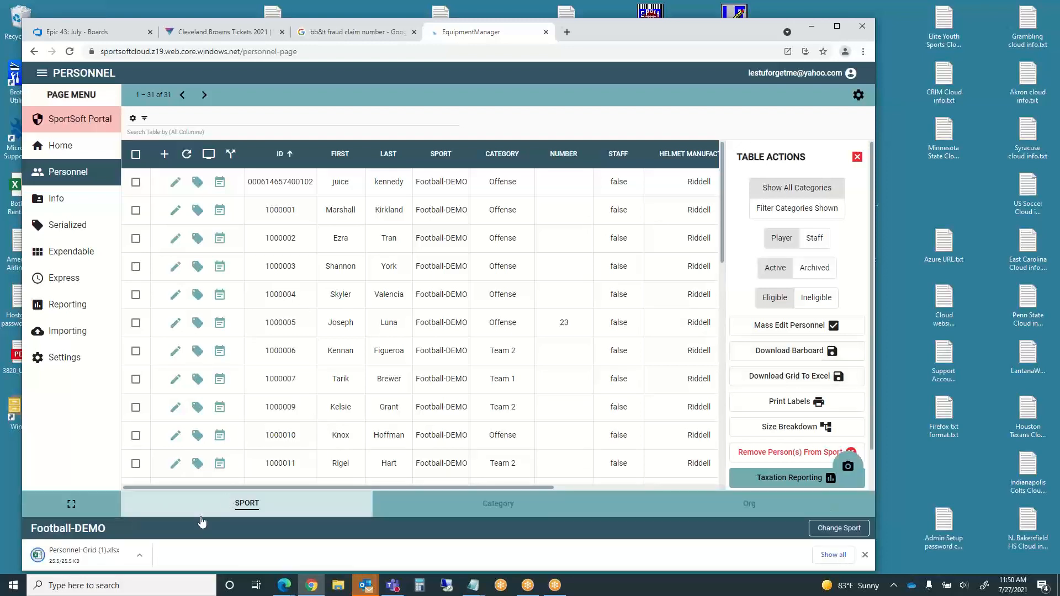
pyautogui.click(82, 558)
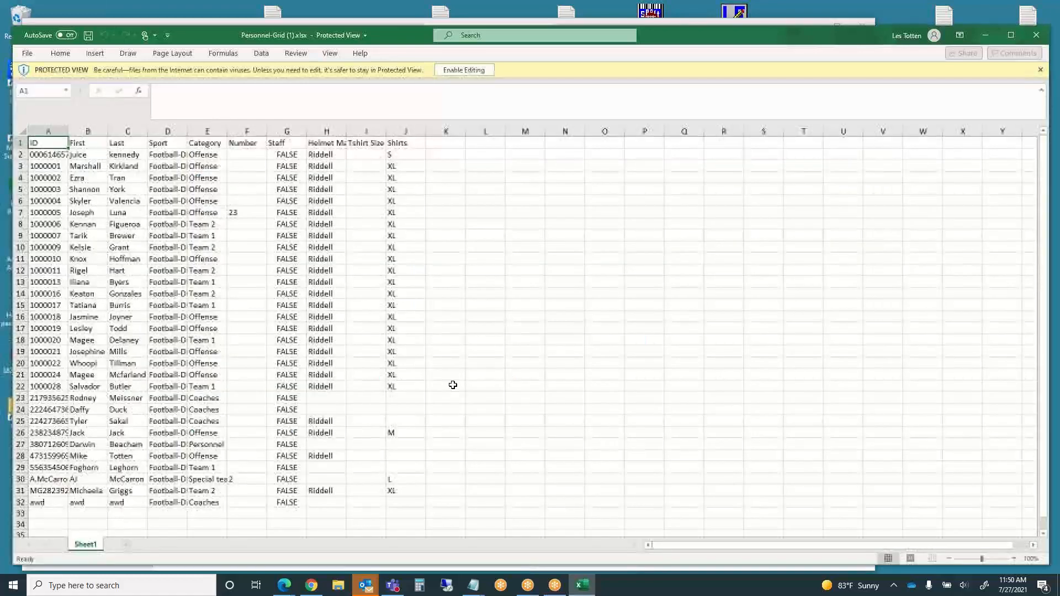
# - Autofit columns A and D to show full IDs and Football-DEMO, then close Personnel-Grid (1).xlsx
pyautogui.doubleClick(73, 131)
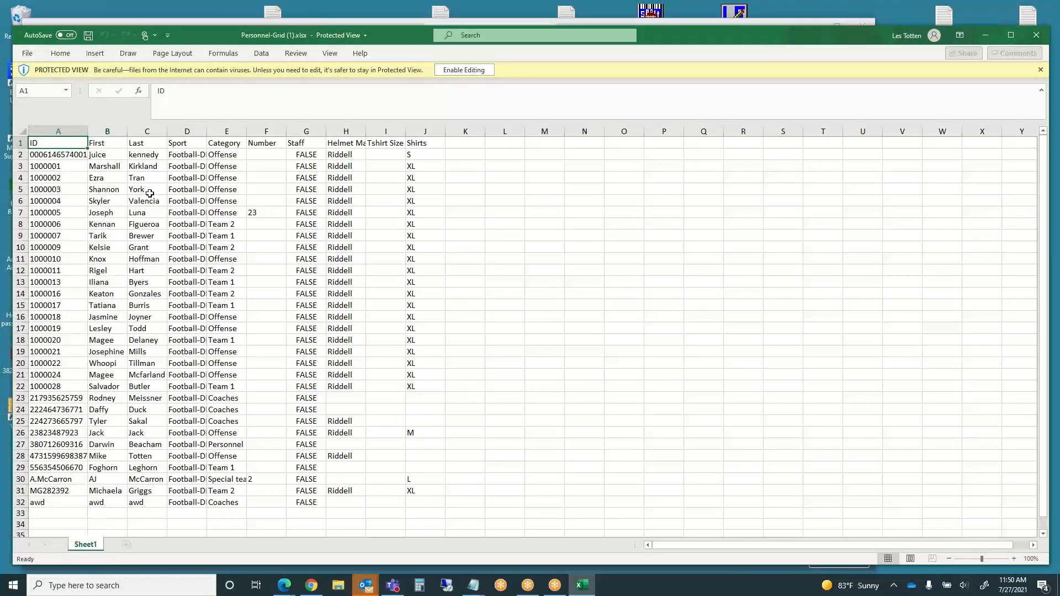
pyautogui.doubleClick(206, 131)
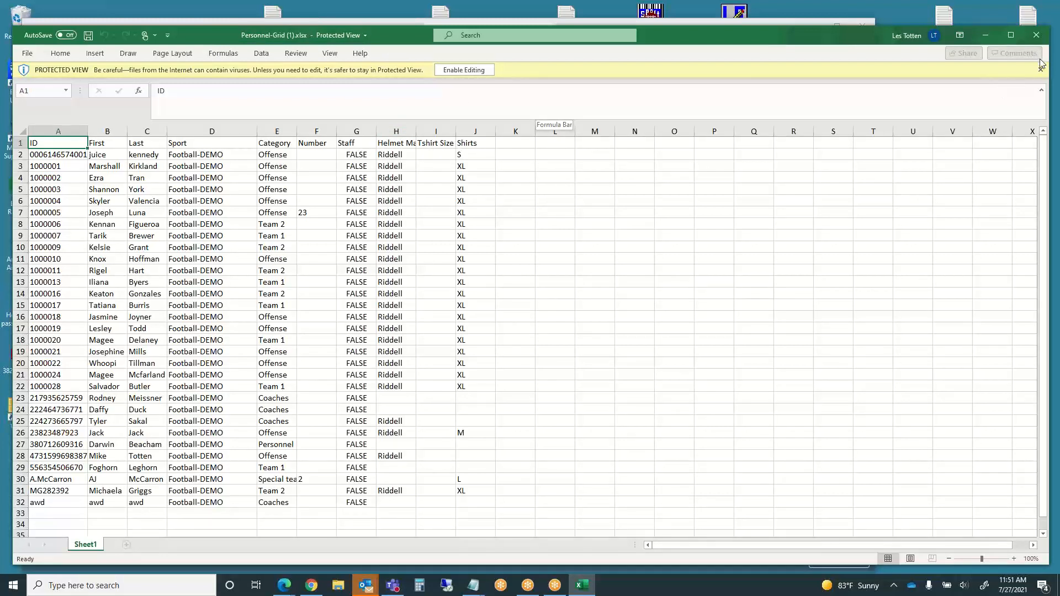
pyautogui.click(1038, 36)
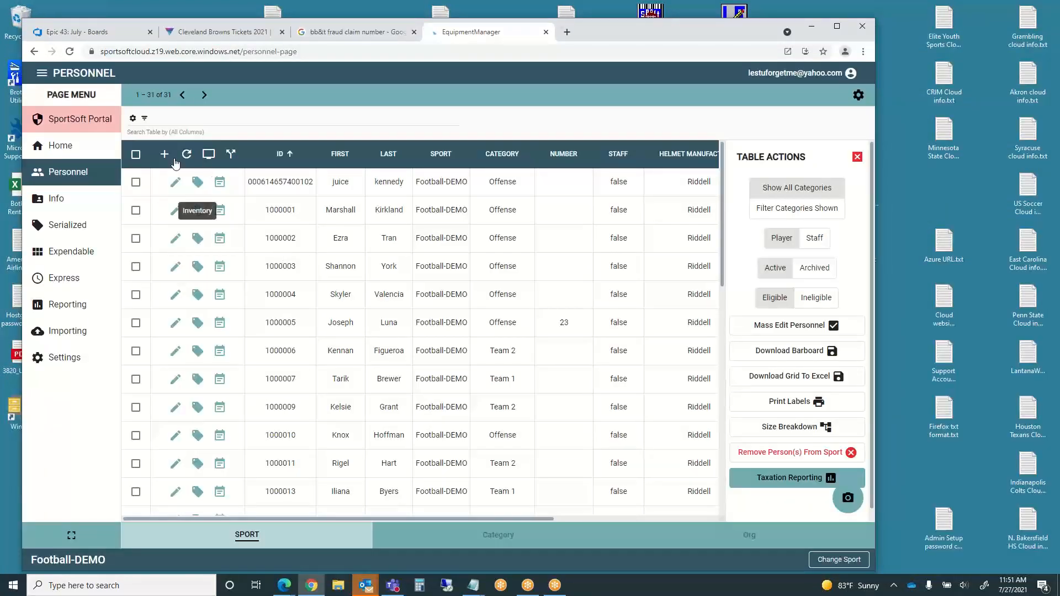
# - In Column Display Settings, make ID the first shown column, add Year, and save
pyautogui.click(209, 154)
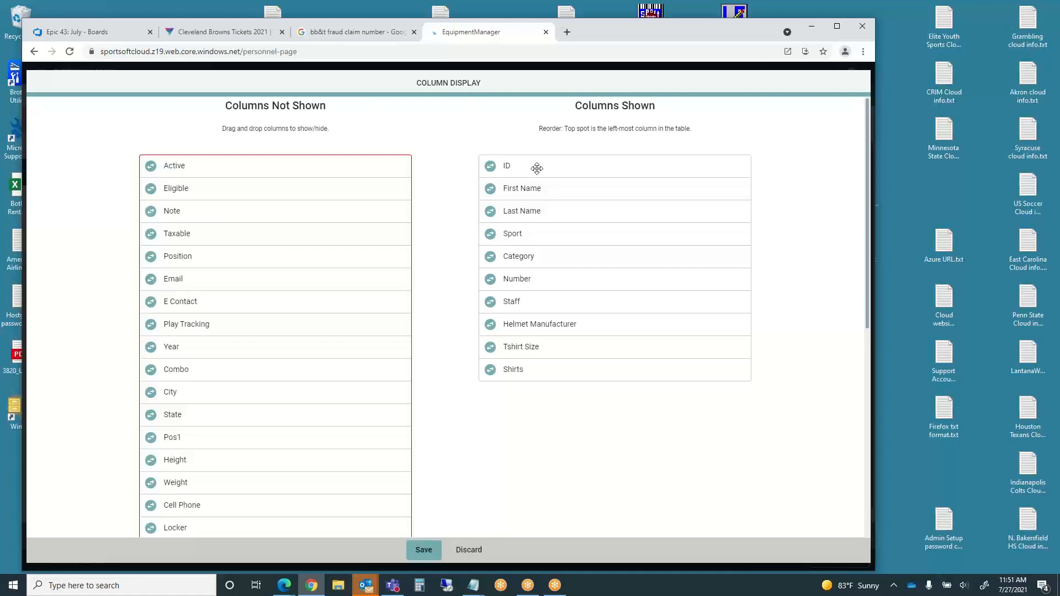
pyautogui.moveTo(539, 168); pyautogui.dragTo(552, 419)
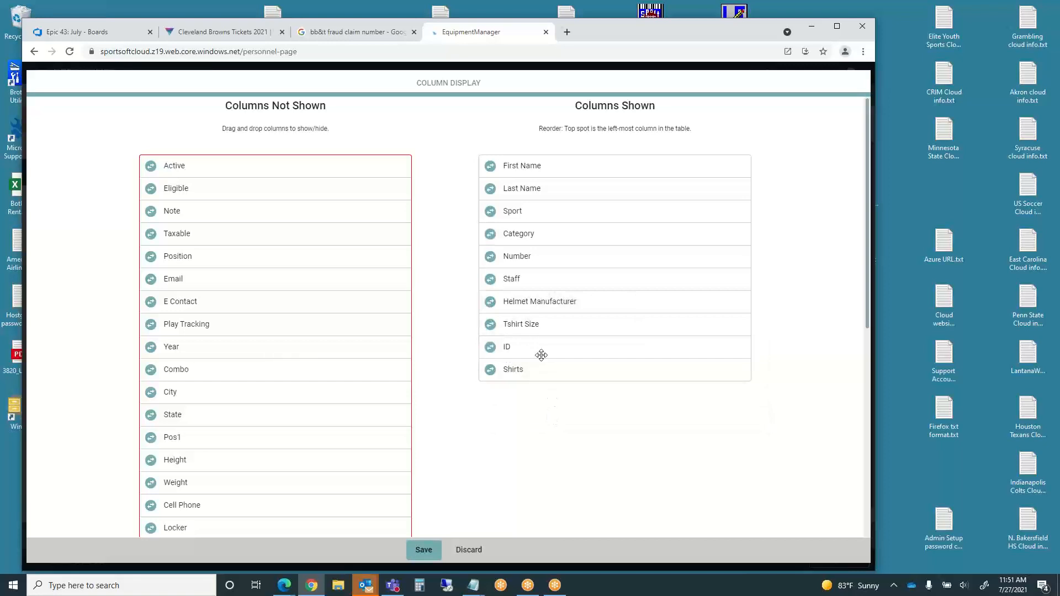
pyautogui.moveTo(542, 347); pyautogui.dragTo(530, 156)
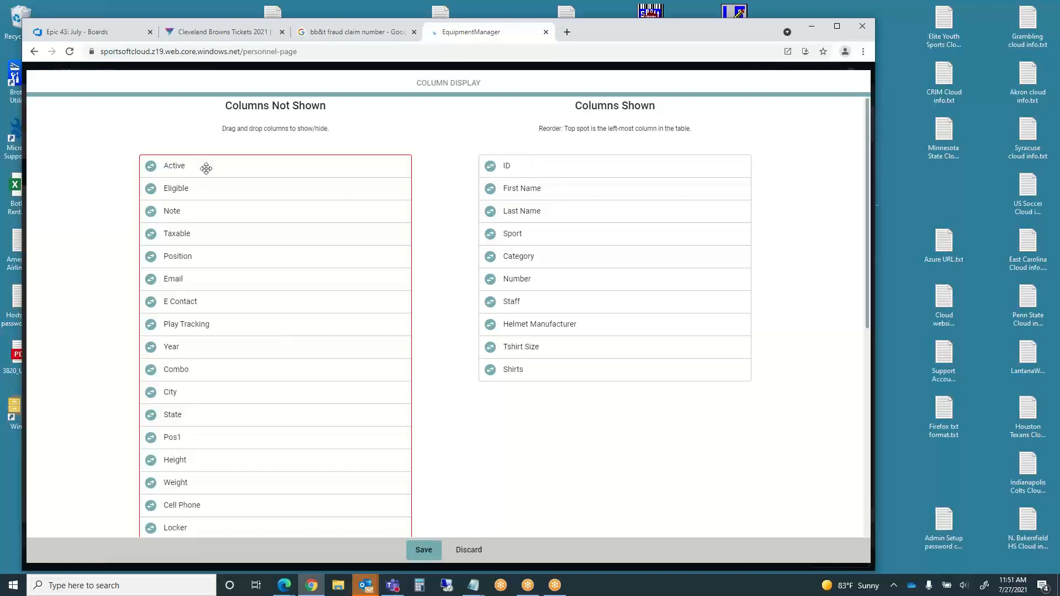
pyautogui.click(151, 349)
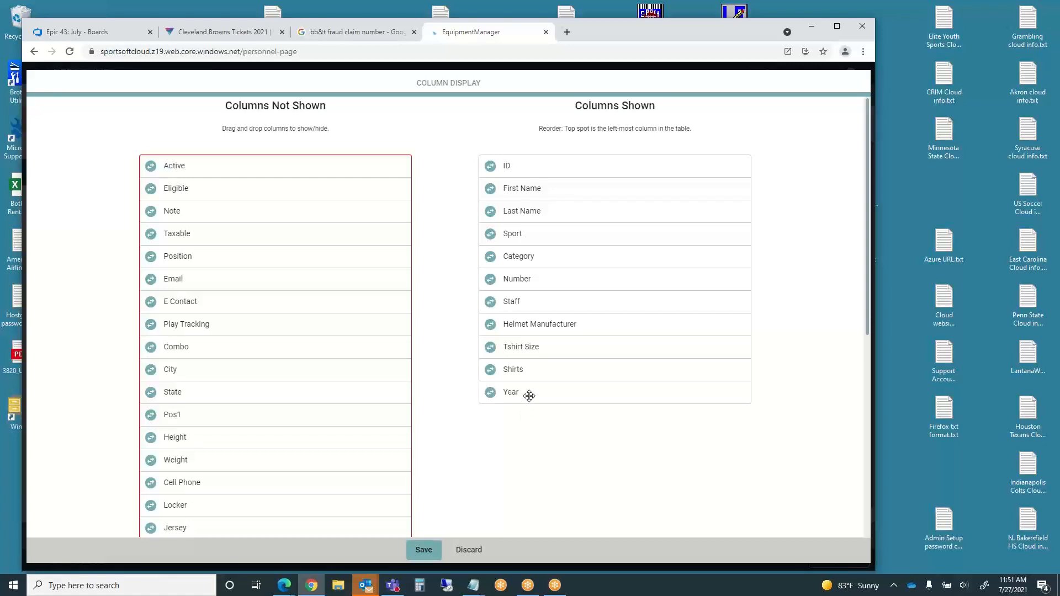
pyautogui.click(424, 551)
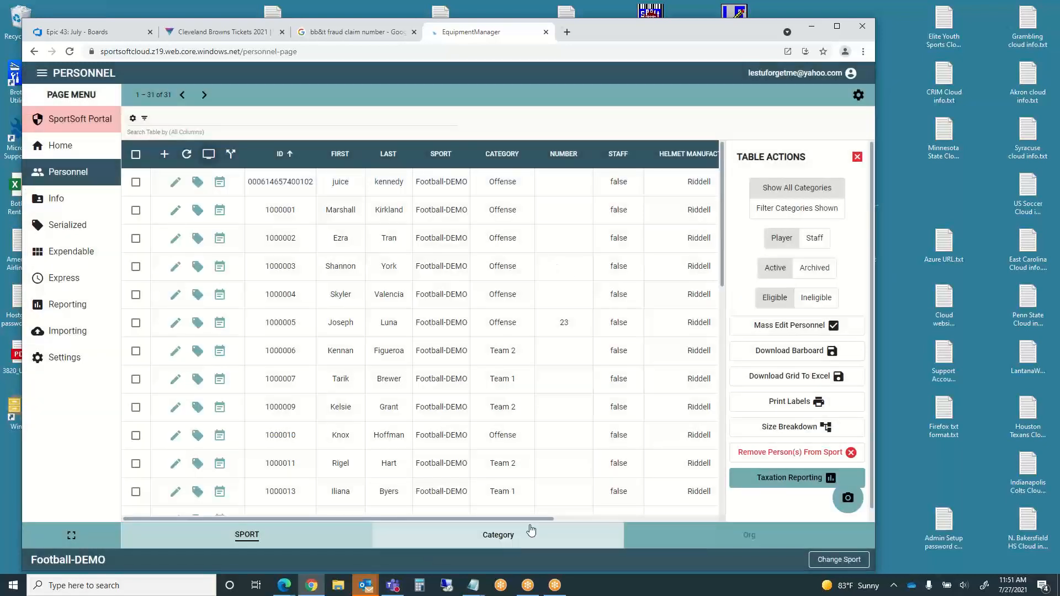
pyautogui.click(705, 518)
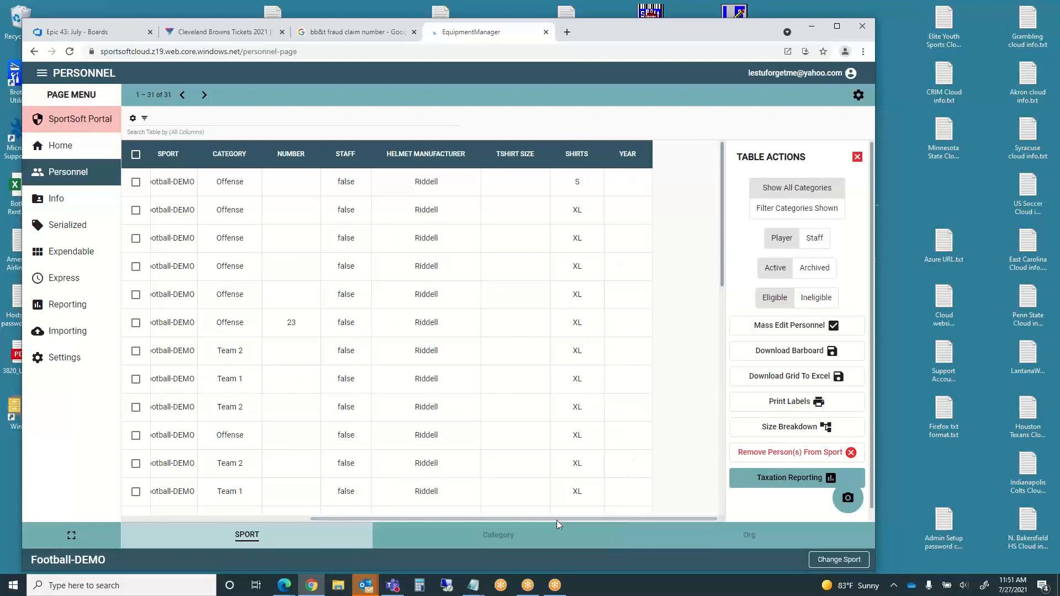
pyautogui.moveTo(557, 520); pyautogui.dragTo(313, 533)
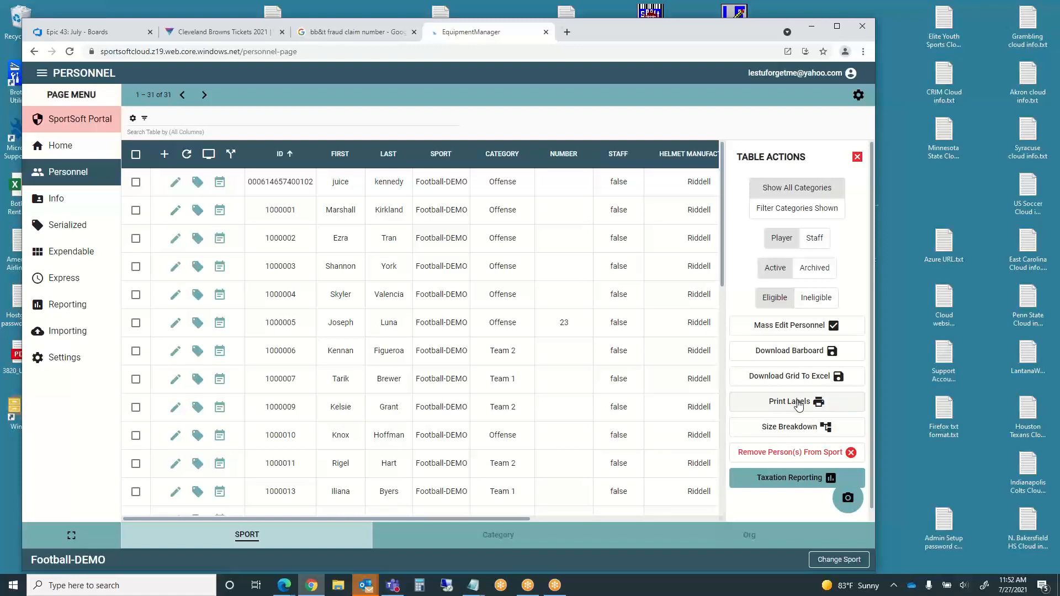
pyautogui.click(800, 428)
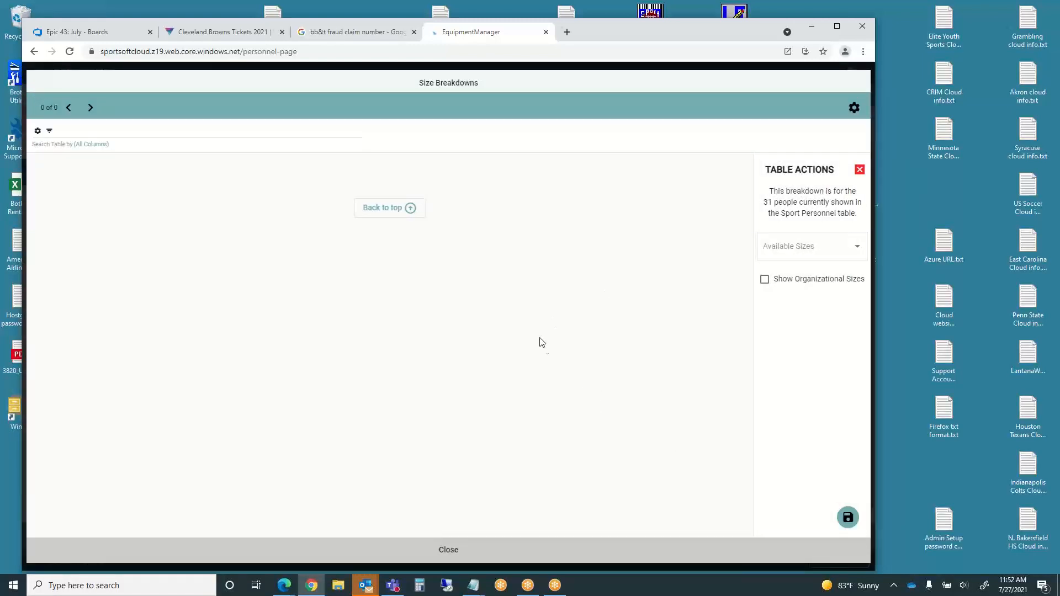
pyautogui.click(854, 246)
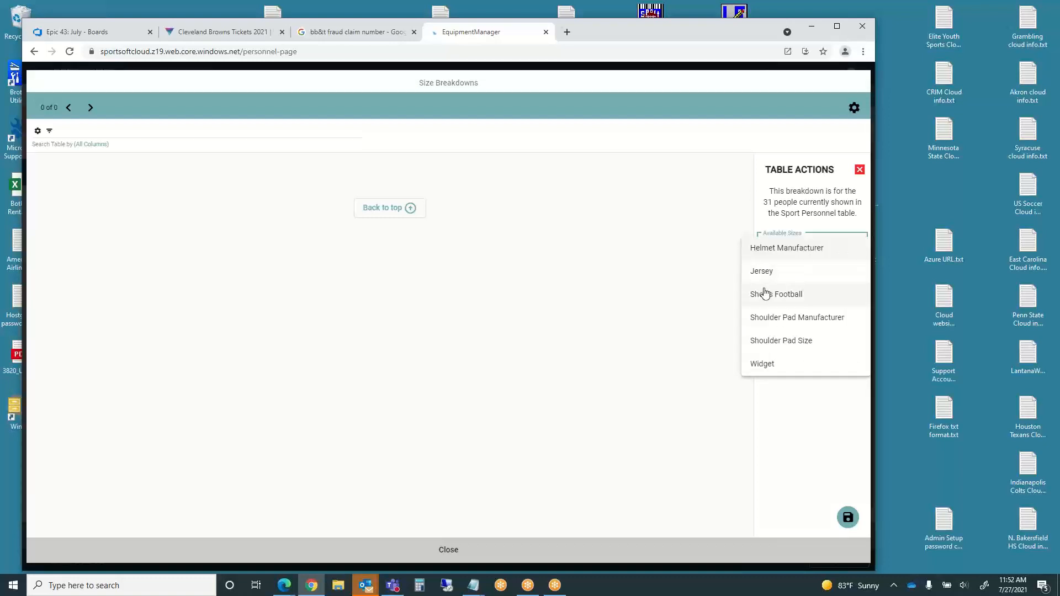
pyautogui.click(788, 253)
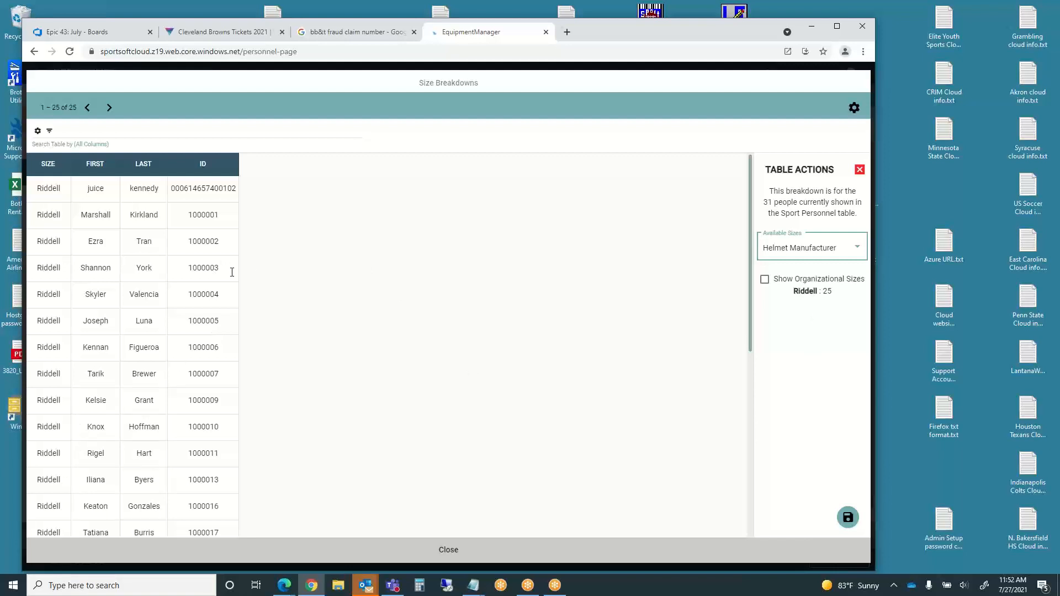
pyautogui.click(860, 171)
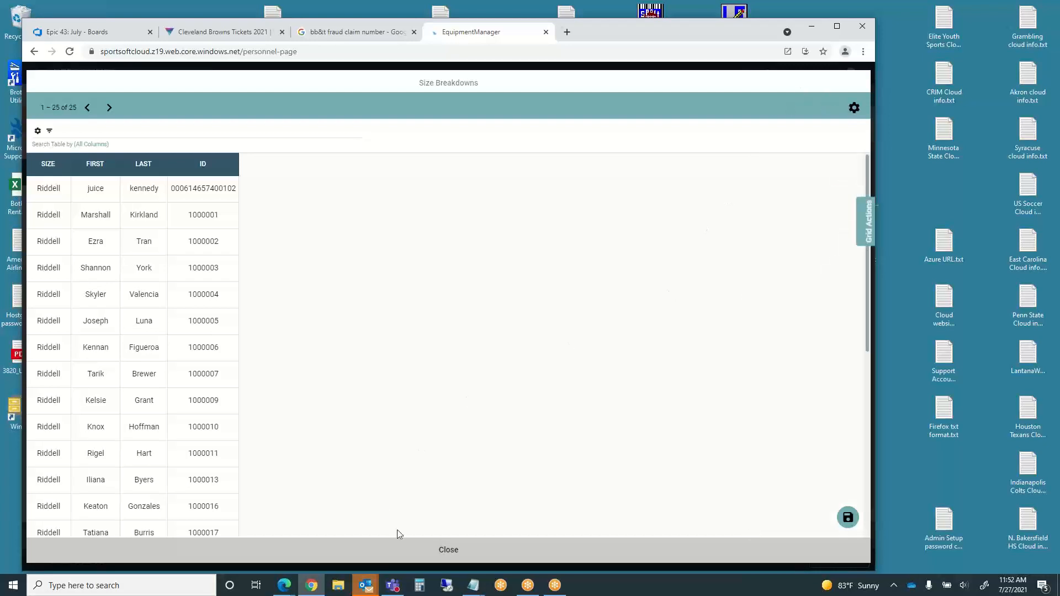
pyautogui.click(448, 551)
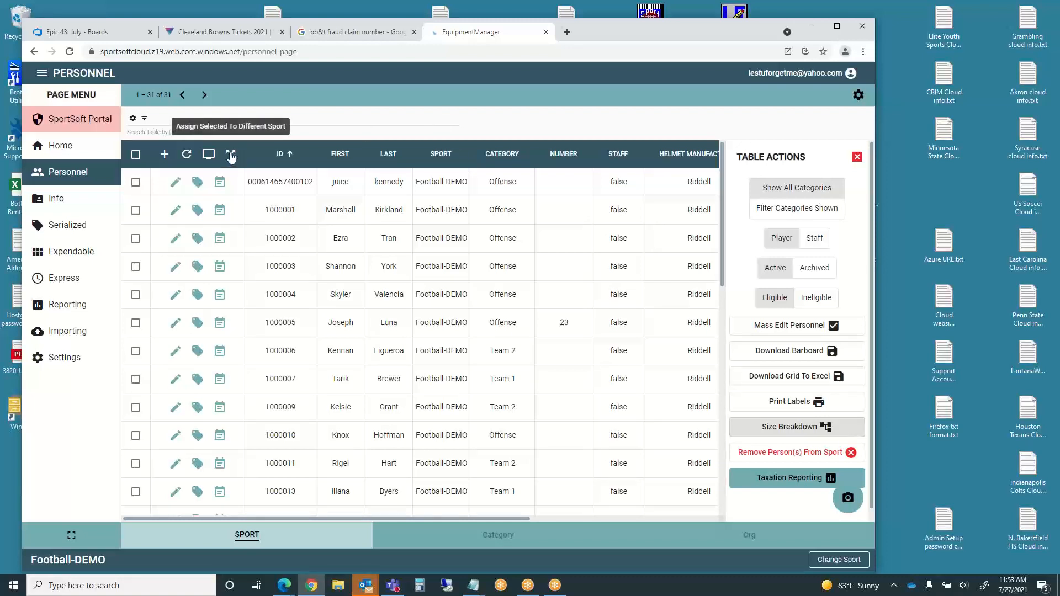
pyautogui.click(186, 155)
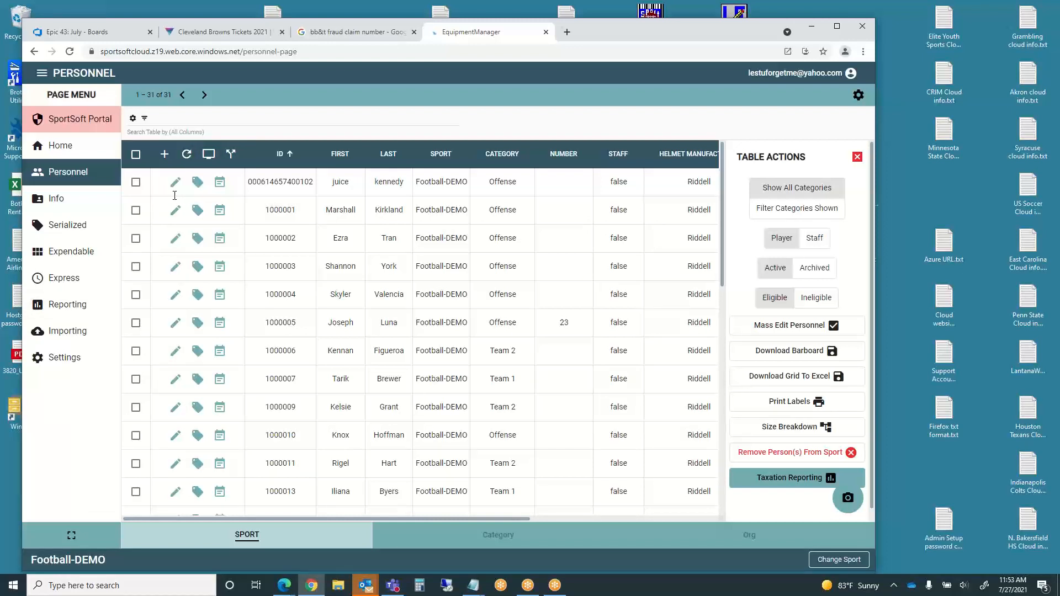
# - Open the Import Personnel page at its Upload Import File step, with no file chosen
pyautogui.click(63, 334)
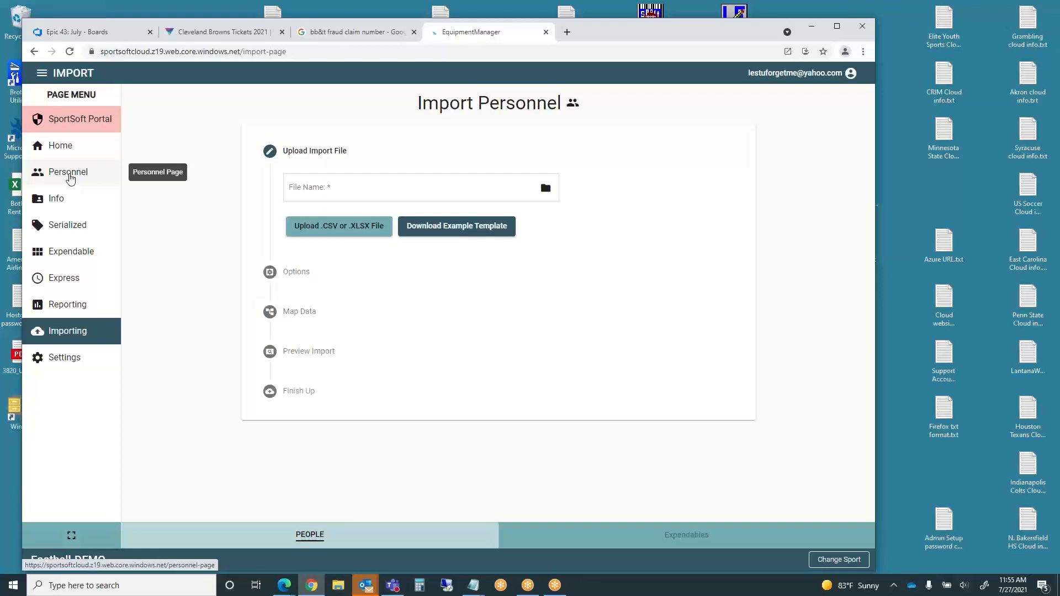
# - Return to the personnel list, then open Serialized equipment listing 28 Helmets items
pyautogui.click(69, 174)
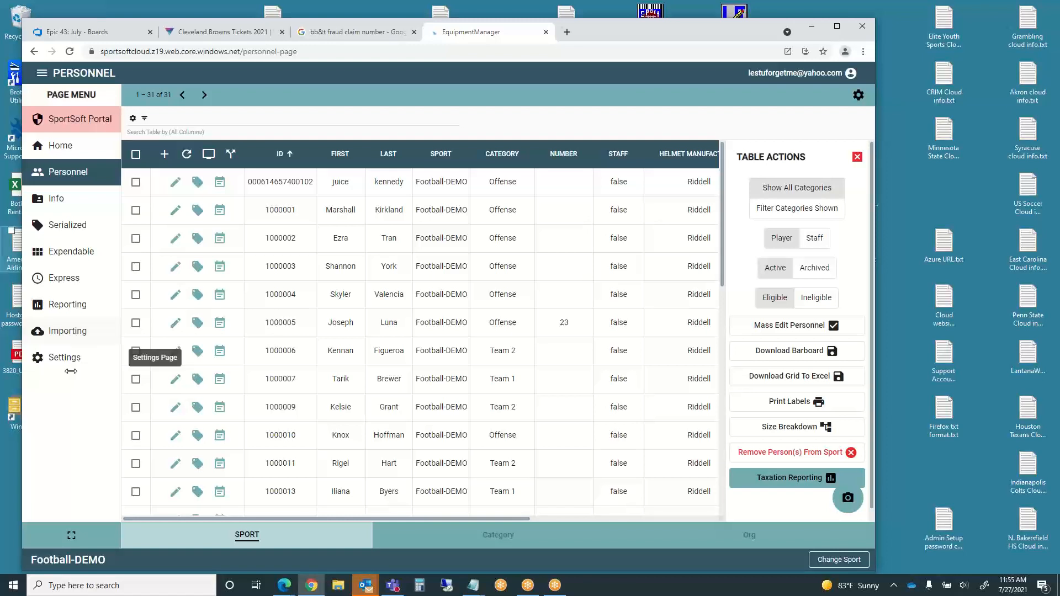
pyautogui.click(64, 231)
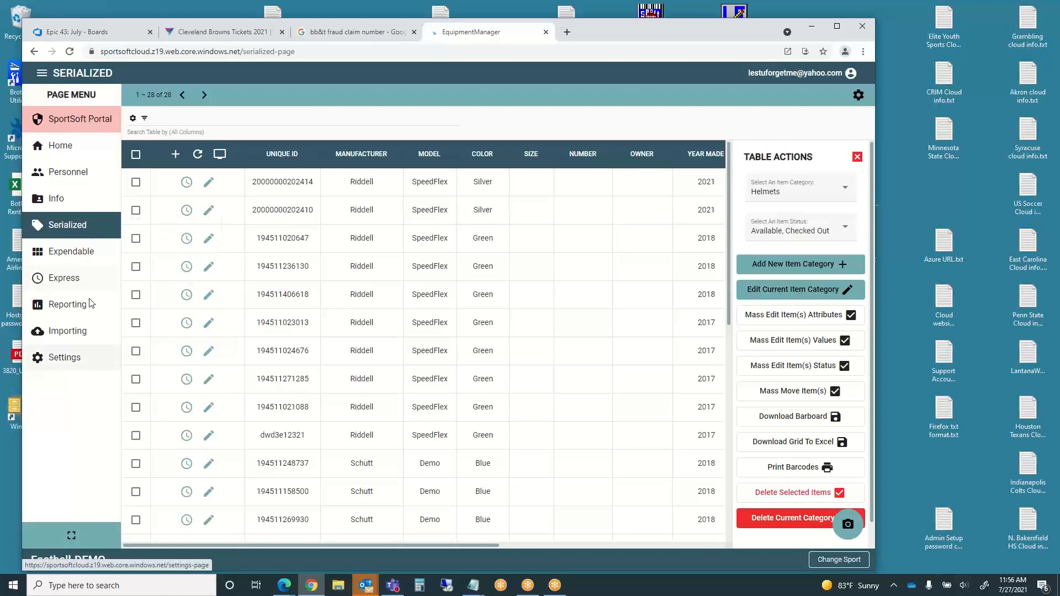
# - Show the Expendable inventory's New Order 2021 category of 1024 Nike apparel items
pyautogui.click(75, 256)
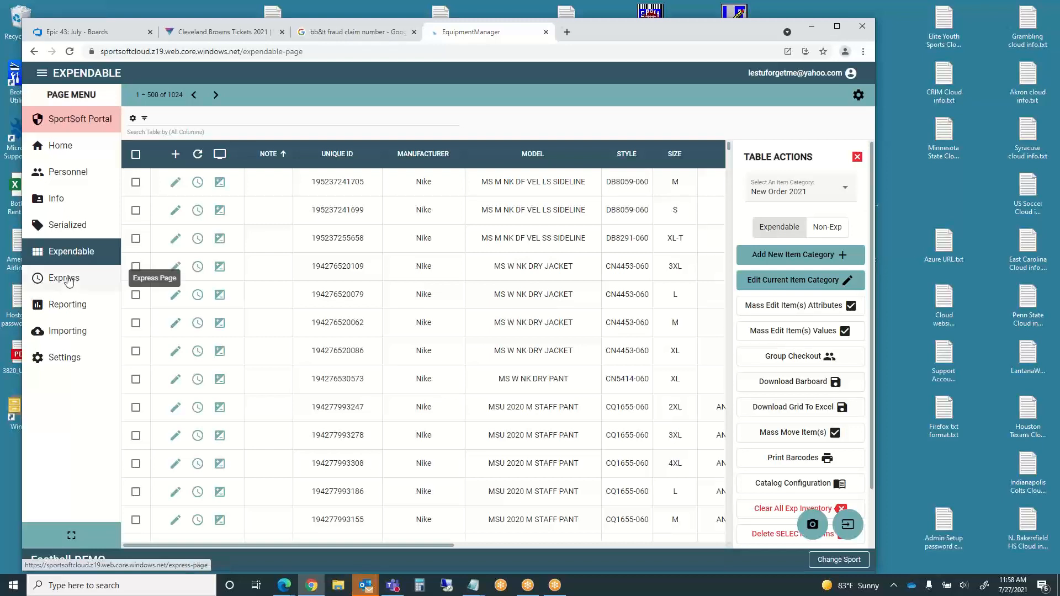
# - Go to the Express page for scanning a barcode ID
pyautogui.click(69, 281)
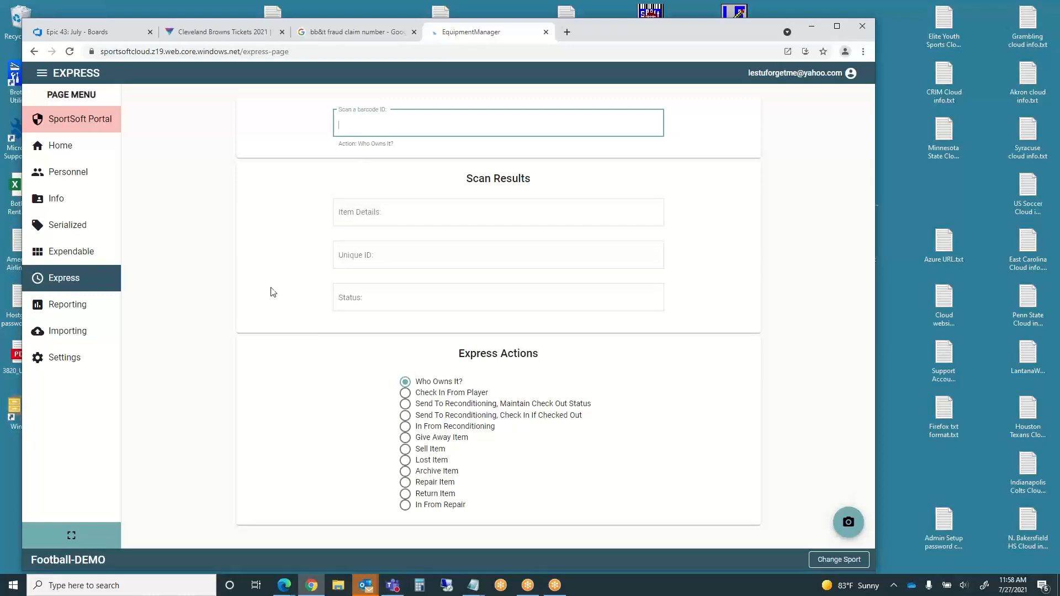
# - Return to the Expendable inventory, then switch to the Serialized equipment page
pyautogui.click(67, 256)
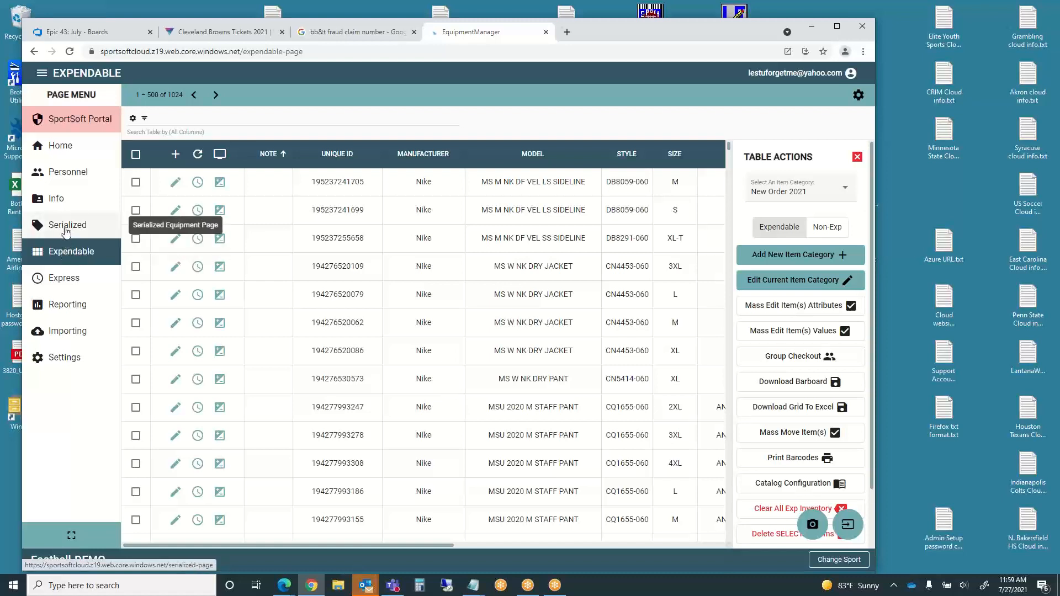
pyautogui.click(66, 229)
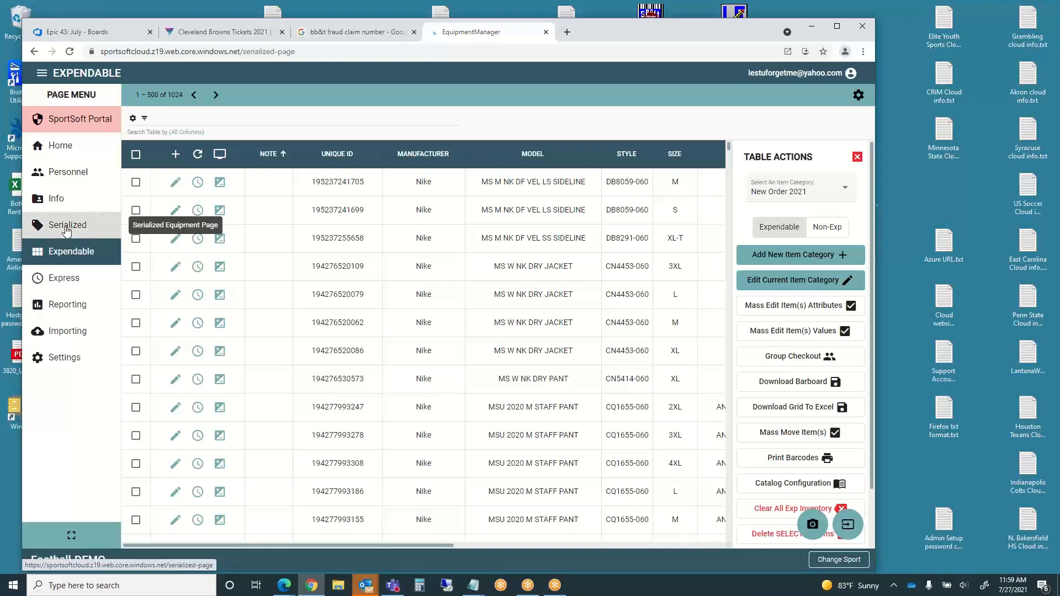
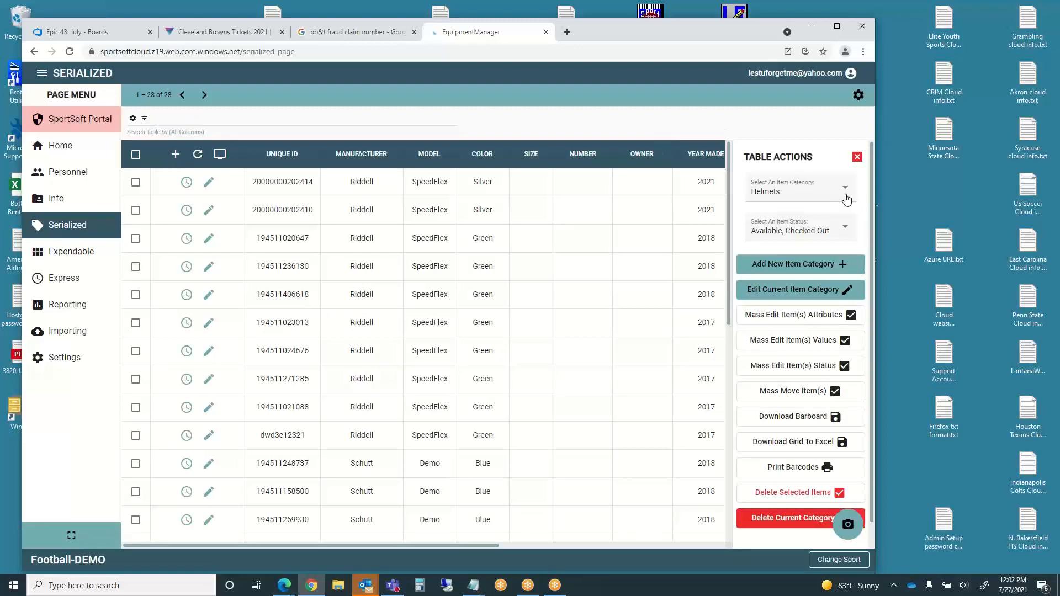
# - Keep Helmets as the item category and start a new category named 'Gold Helmets'
pyautogui.click(848, 191)
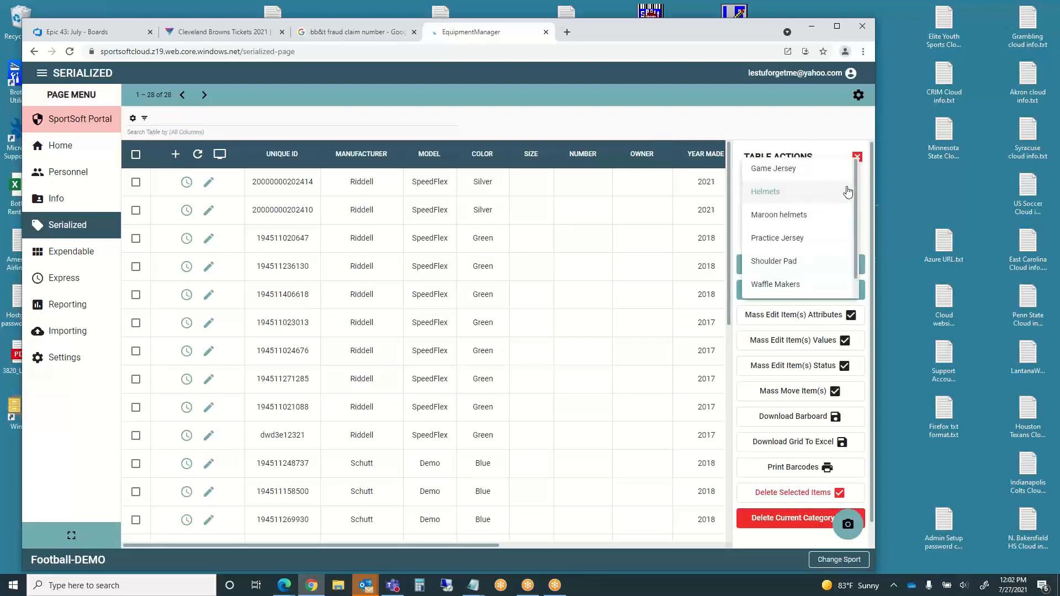
pyautogui.click(796, 193)
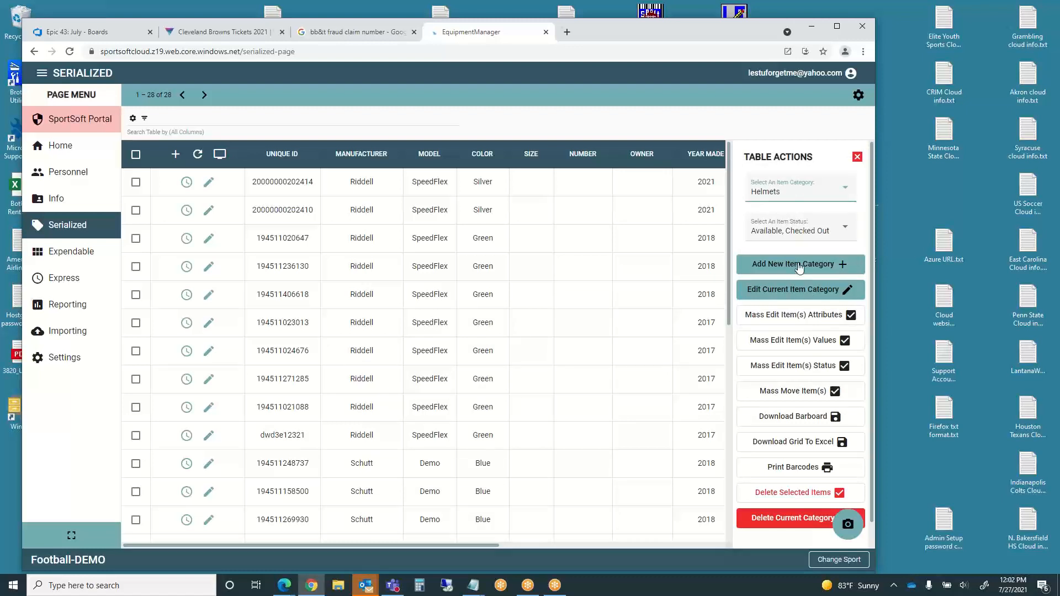
pyautogui.click(799, 266)
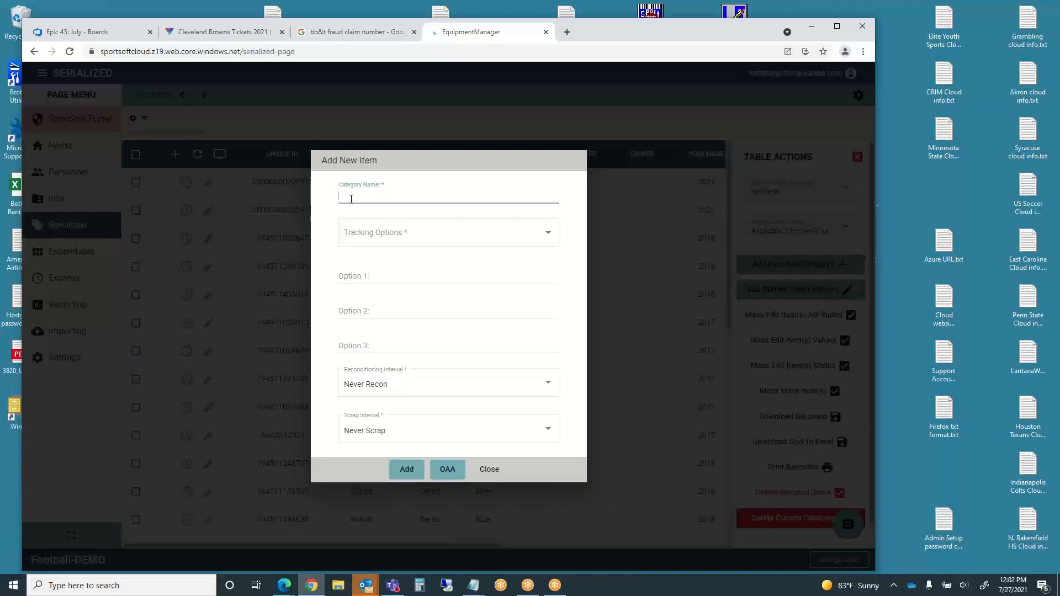
pyautogui.write('Gold Helmetsw')
pyautogui.press('BackSpace')
pyautogui.click(384, 230)
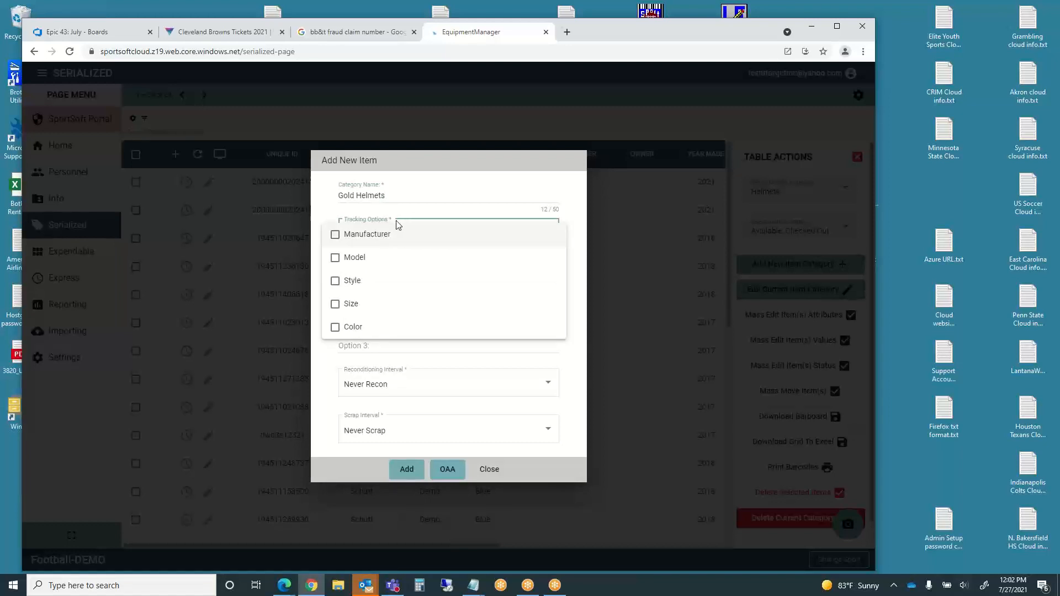
# - Tick Manufacturer, Model, Size and Color as the Gold Helmets tracking options
pyautogui.click(337, 237)
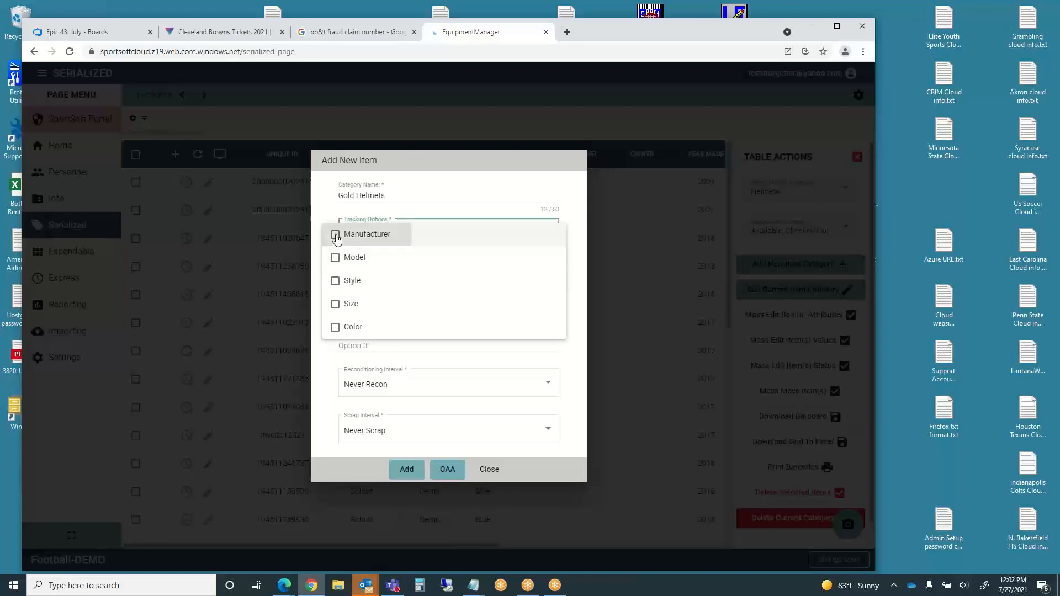
pyautogui.click(335, 259)
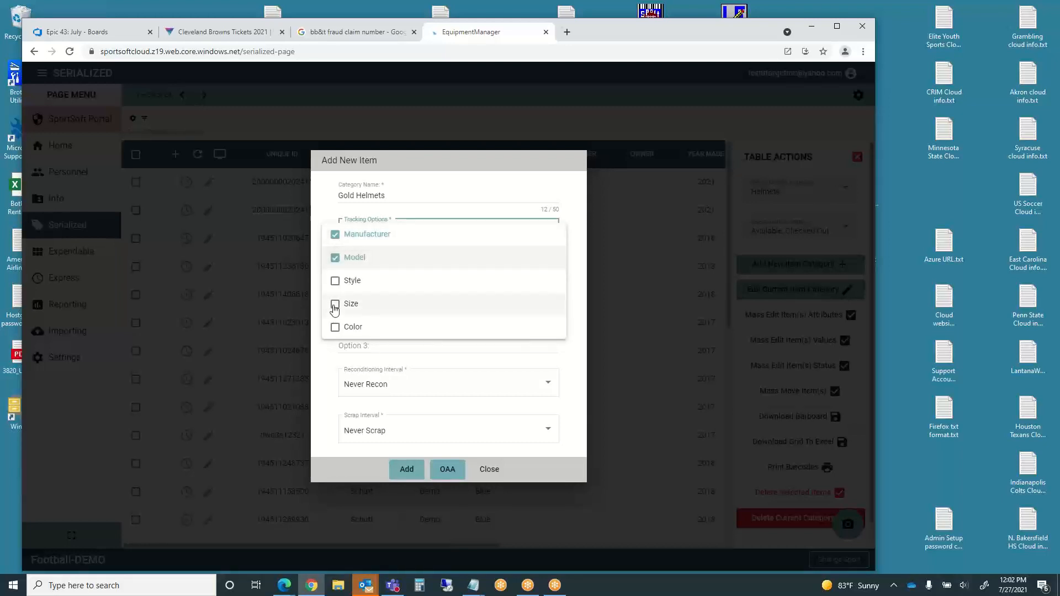
pyautogui.click(335, 307)
pyautogui.click(334, 328)
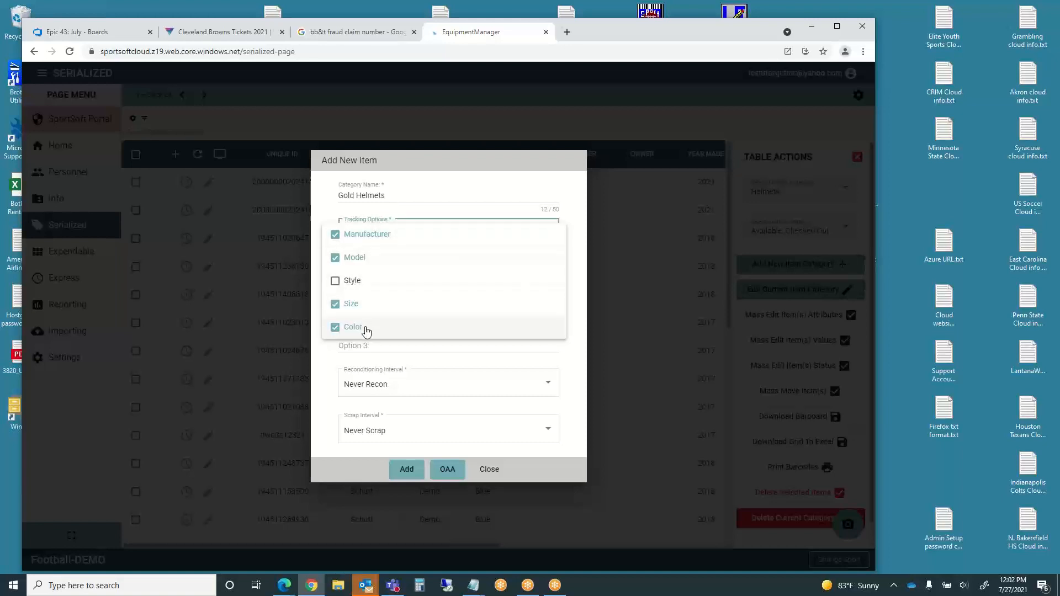
pyautogui.click(331, 209)
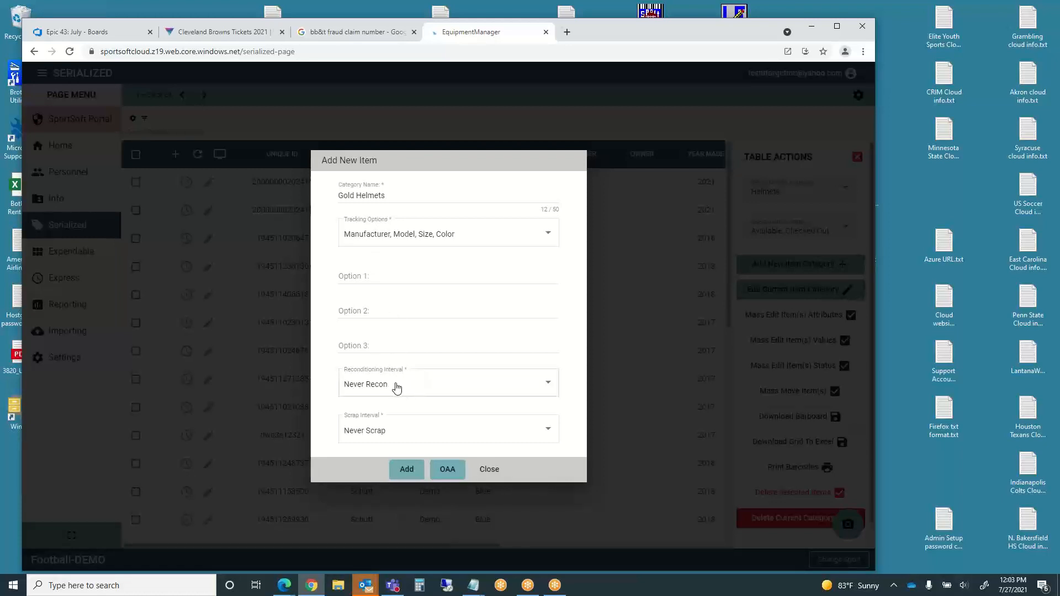
pyautogui.click(548, 385)
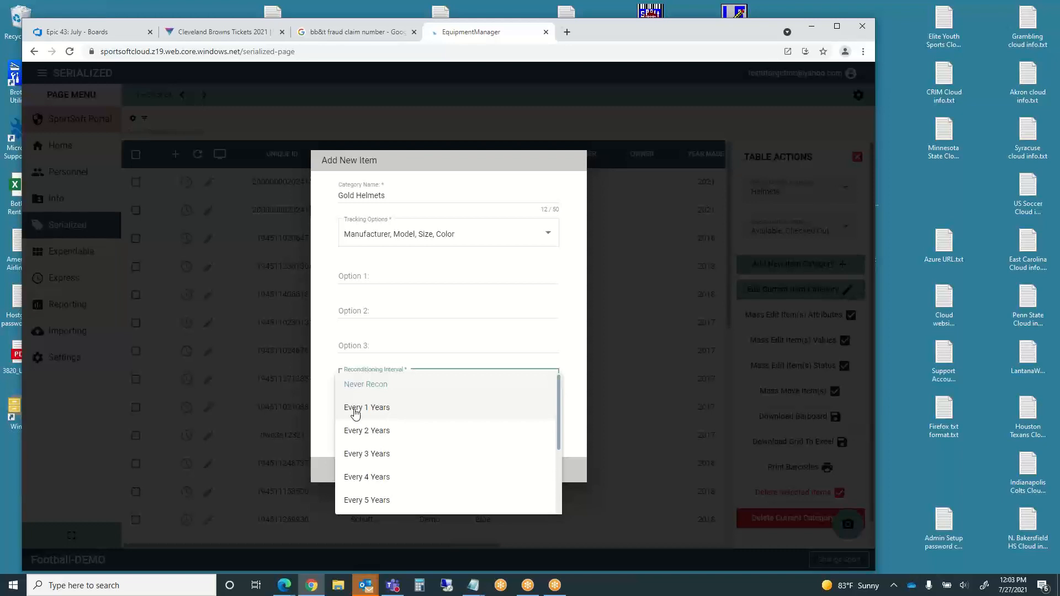
pyautogui.click(393, 393)
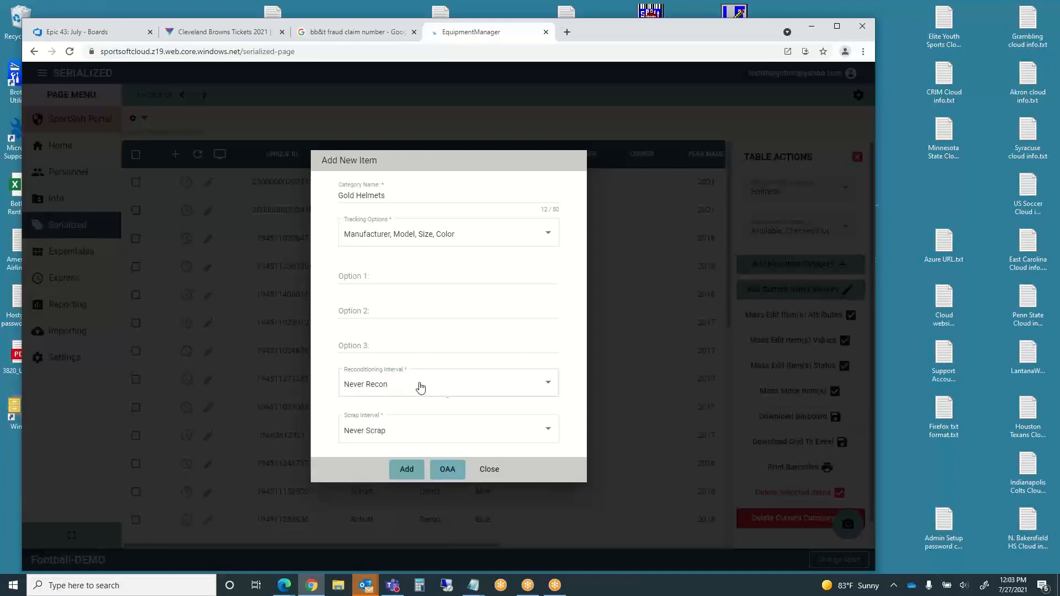
pyautogui.click(547, 383)
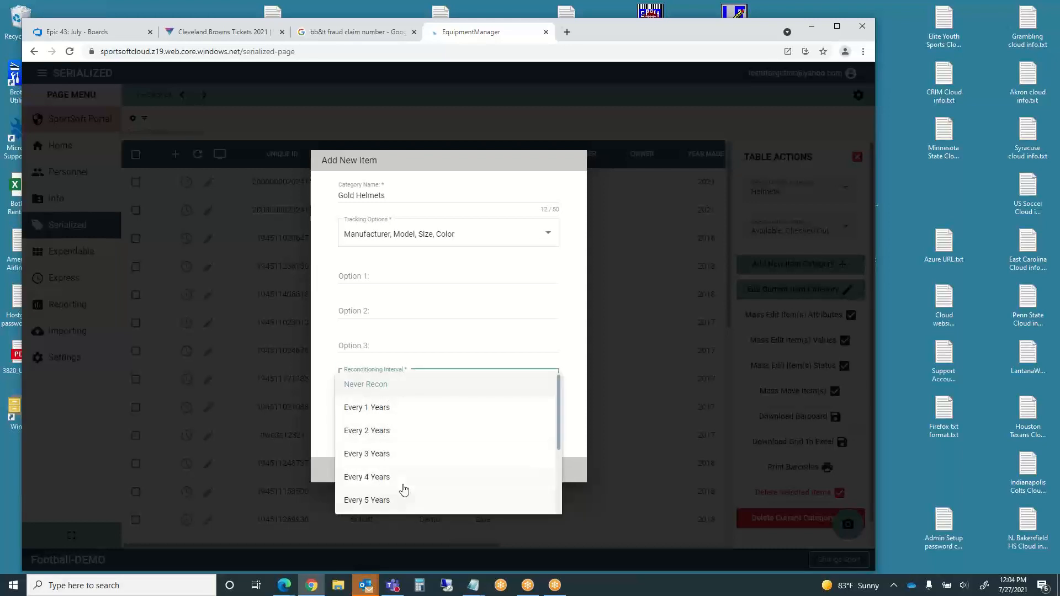
pyautogui.moveTo(561, 455); pyautogui.dragTo(568, 511)
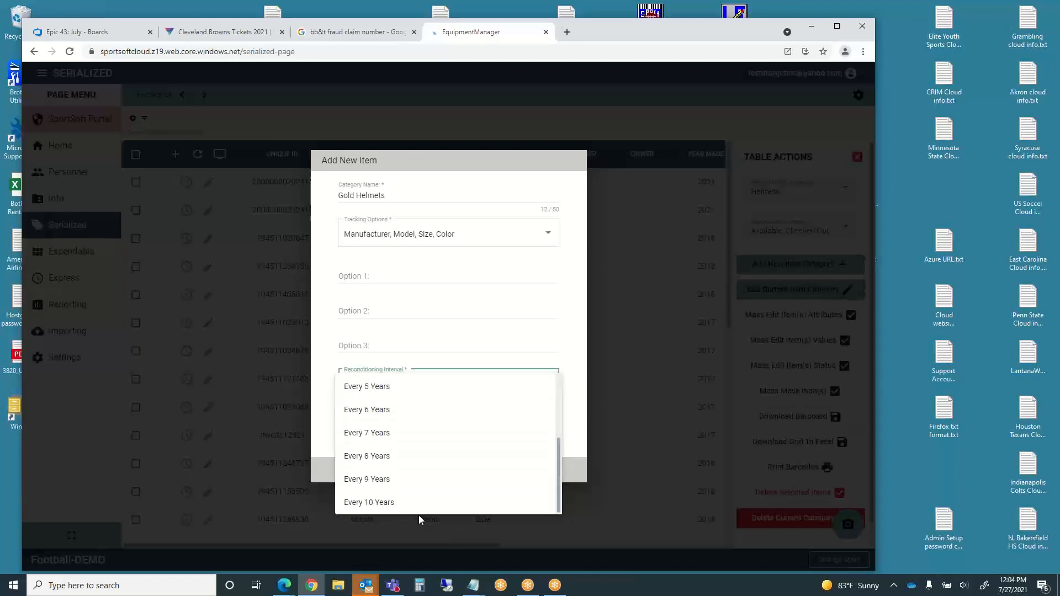
pyautogui.click(575, 362)
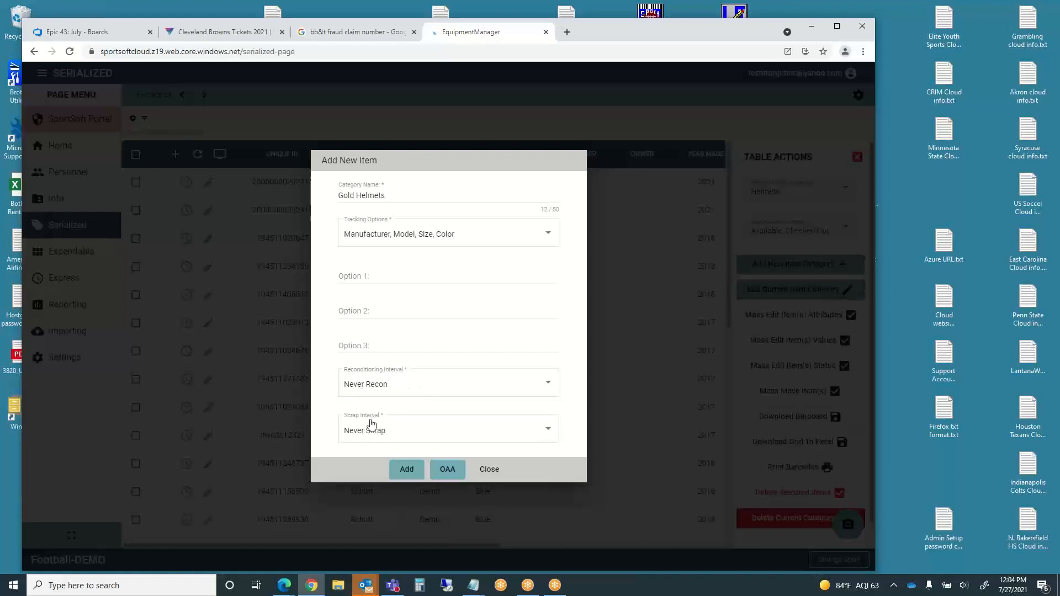
pyautogui.click(547, 433)
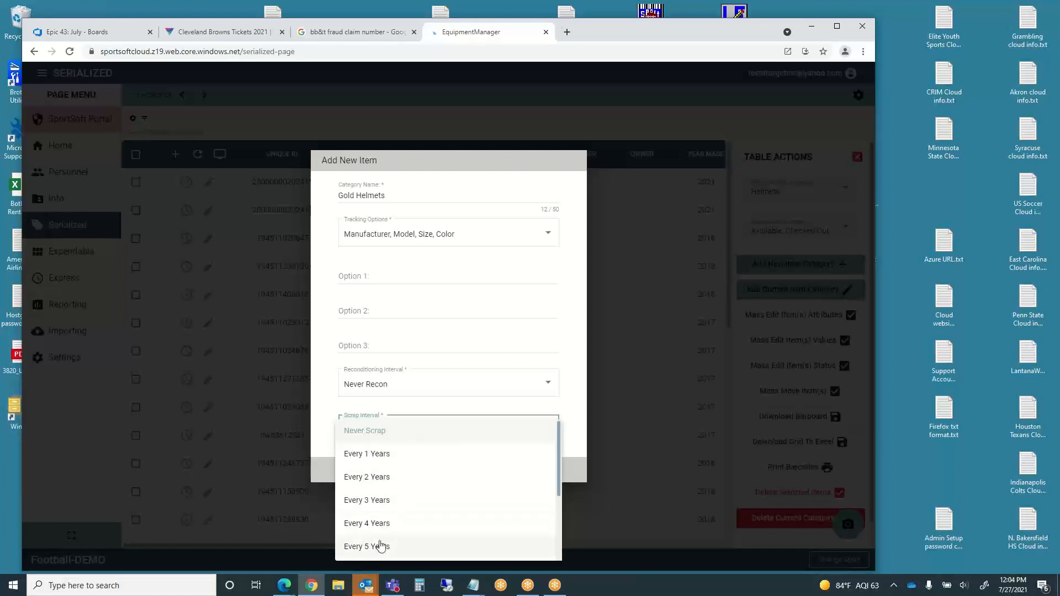
pyautogui.click(325, 434)
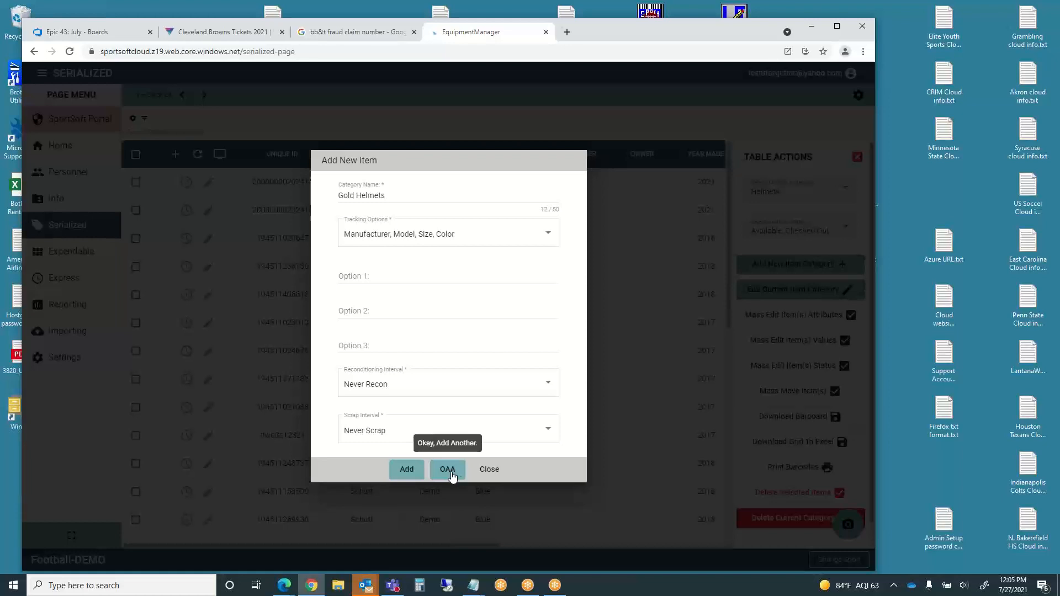
# - Close the Add New Item category form and start adding a new helmet
pyautogui.click(489, 469)
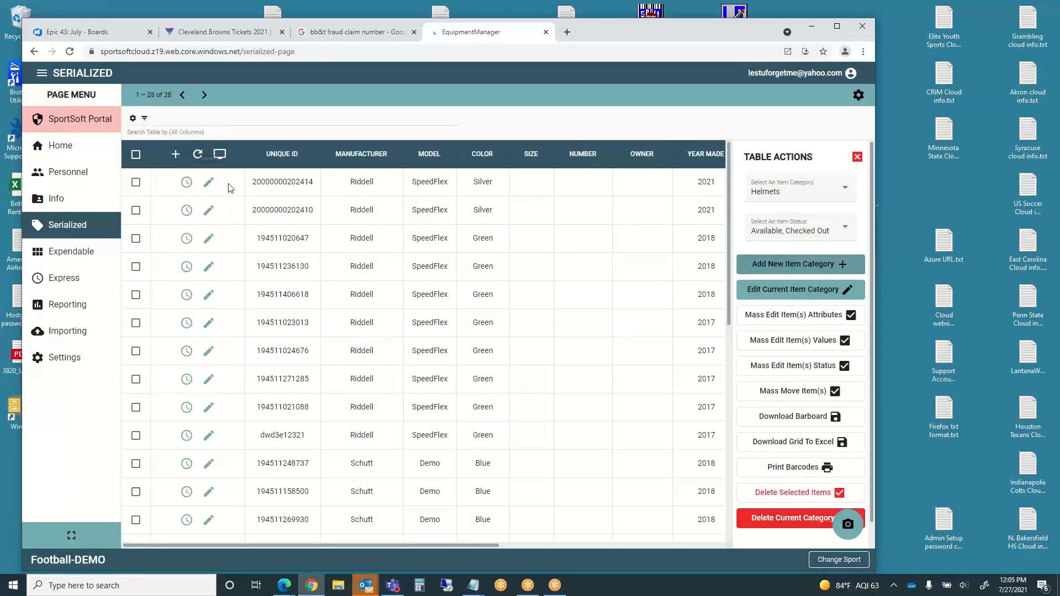
pyautogui.click(176, 156)
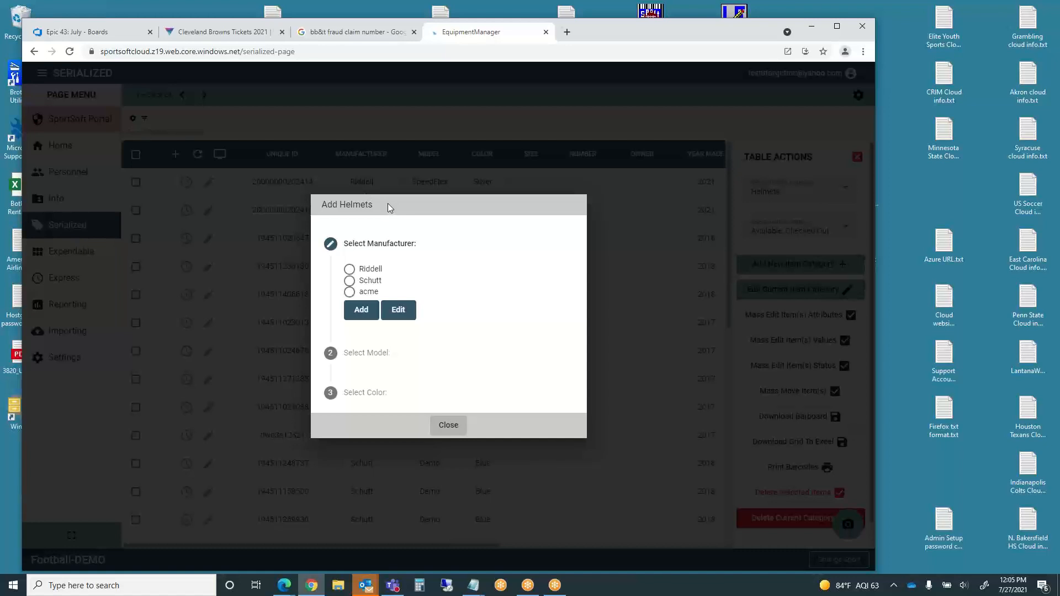
# - Add Yellow as a new colour for Riddell Revo helmets, then close the Add Helmets window
pyautogui.click(350, 271)
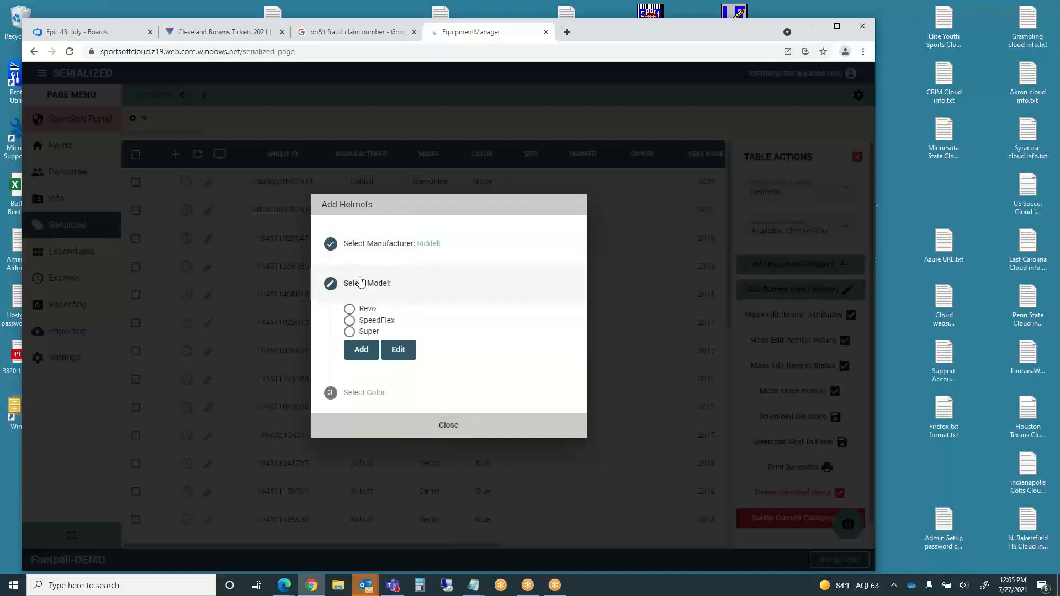
pyautogui.click(350, 310)
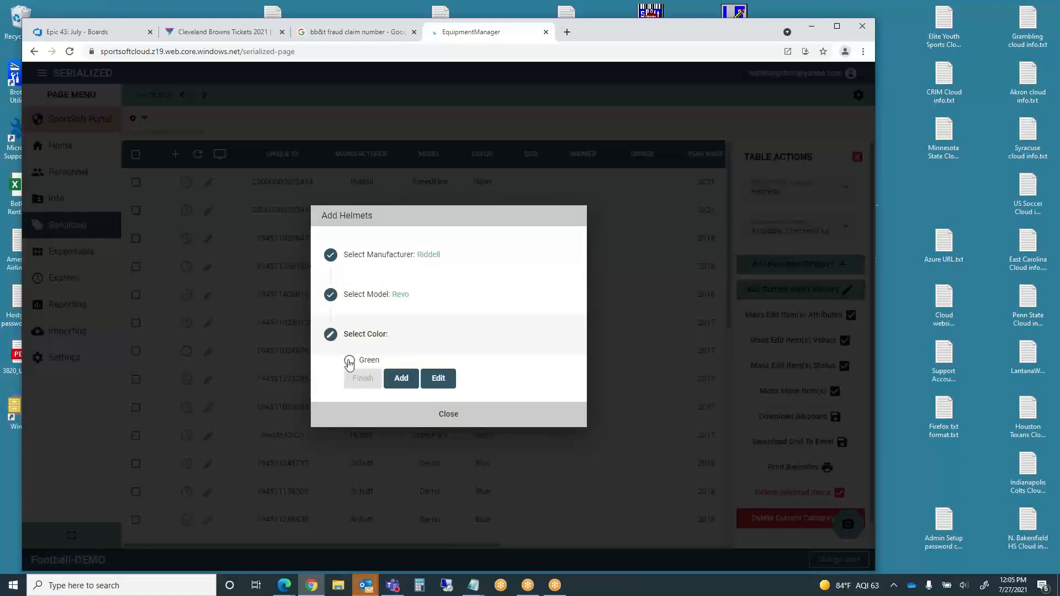
pyautogui.click(407, 379)
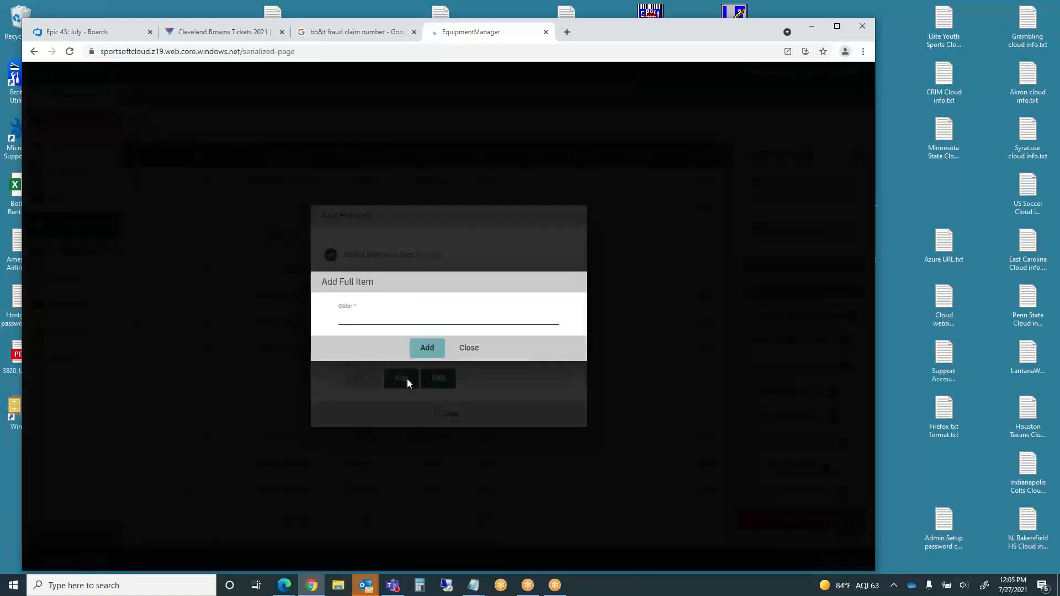
pyautogui.write('Yellow')
pyautogui.click(427, 348)
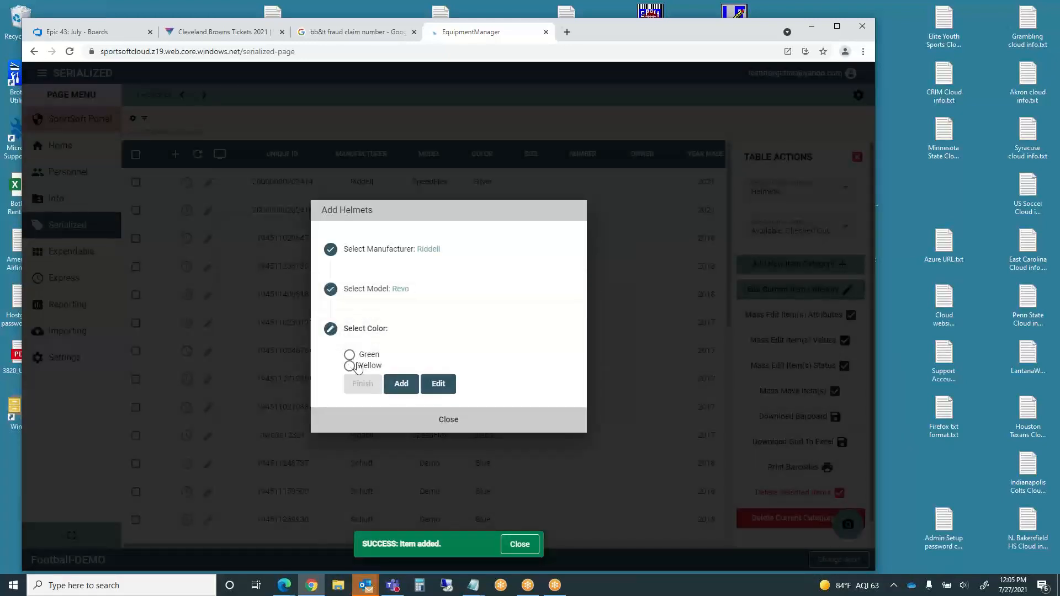
pyautogui.click(350, 366)
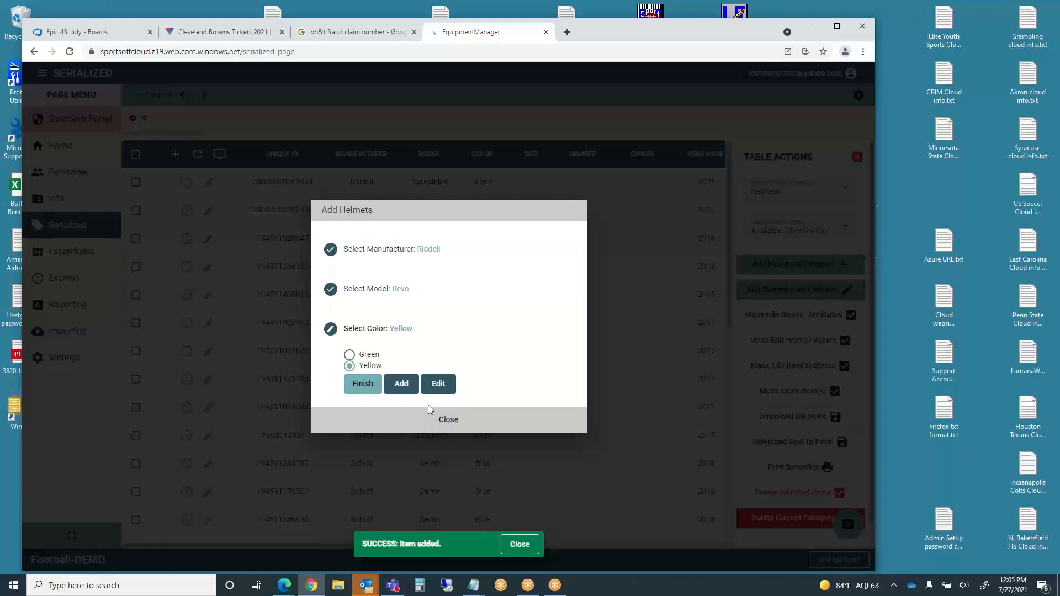
pyautogui.click(450, 421)
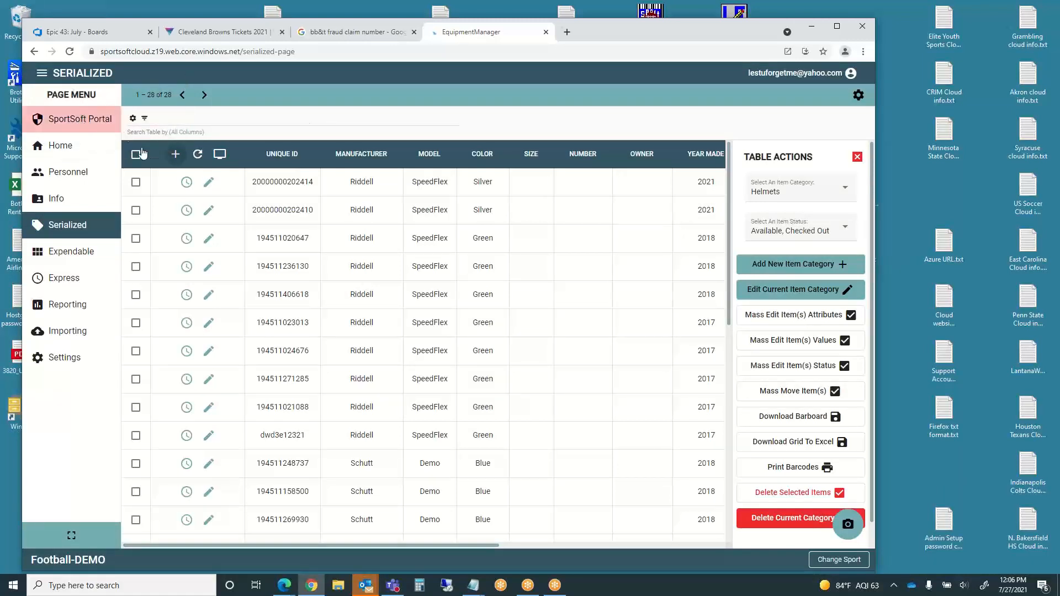
# - Choose Riddell, Revo and Yellow for a new helmet and continue to item entry
pyautogui.click(177, 154)
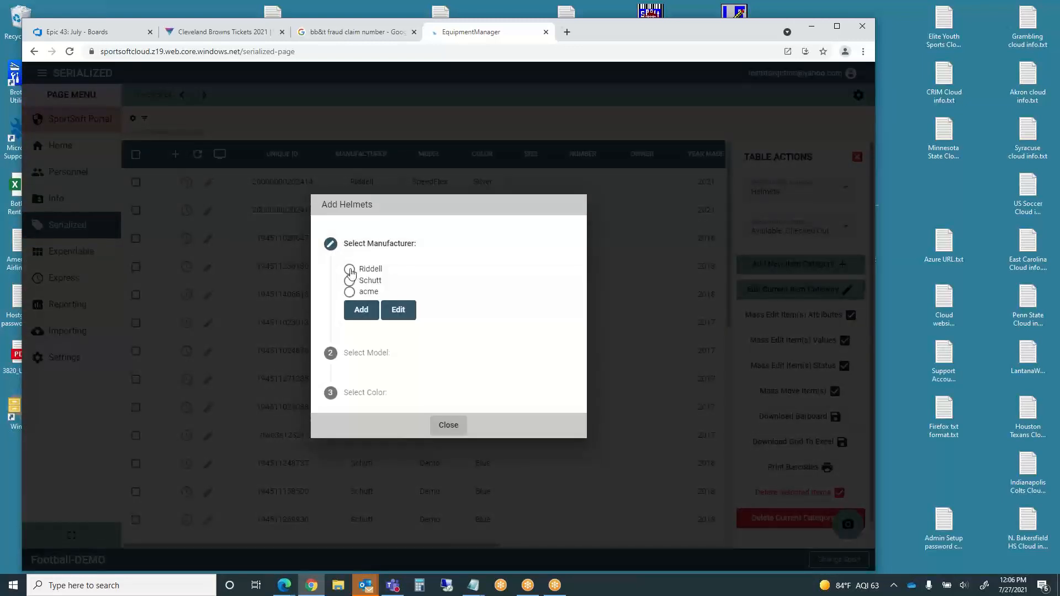
pyautogui.click(349, 270)
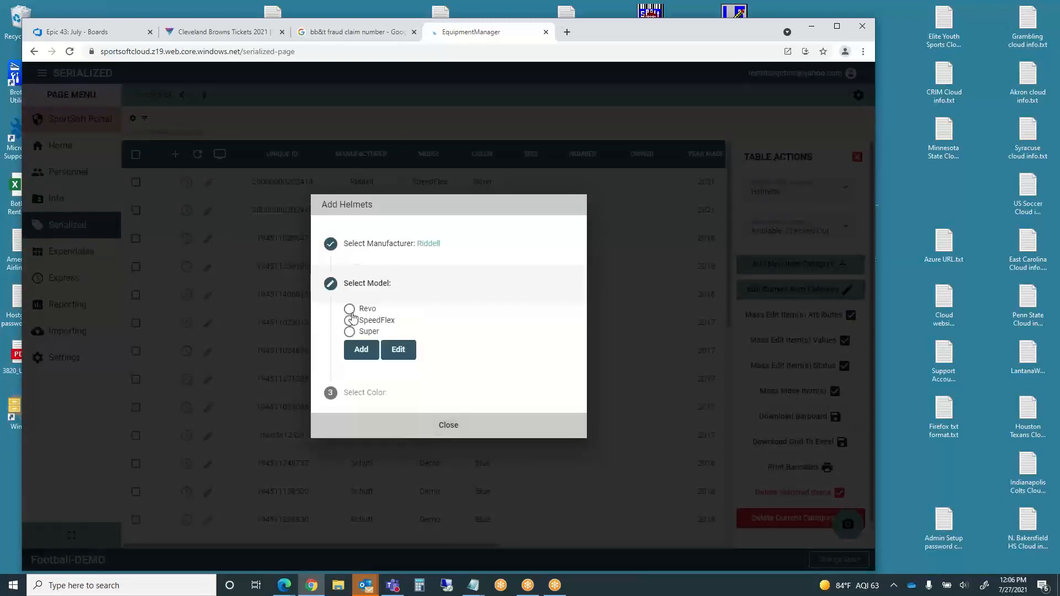
pyautogui.click(349, 308)
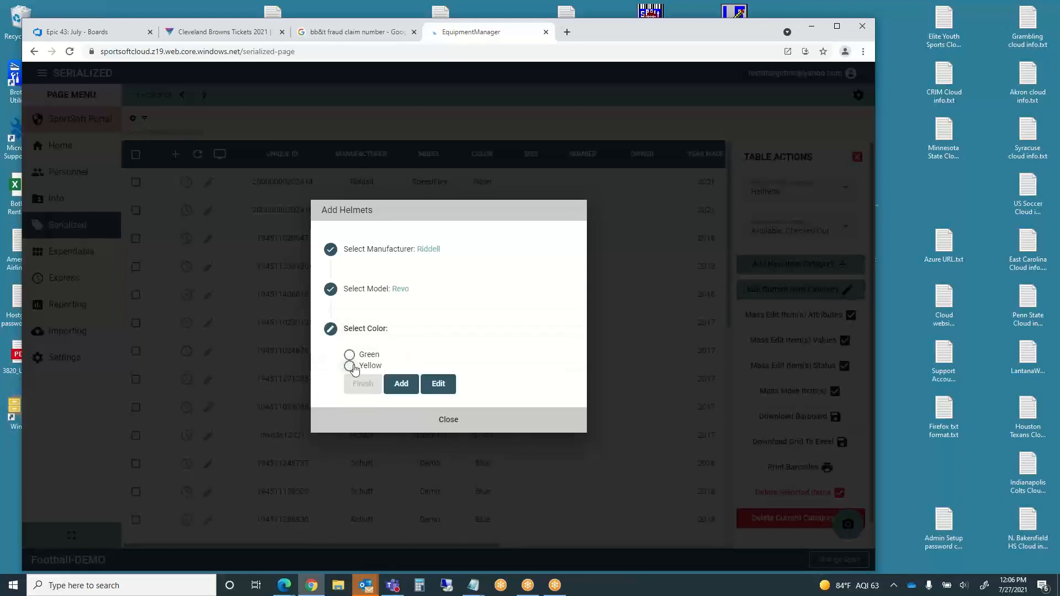
pyautogui.click(350, 366)
pyautogui.click(364, 385)
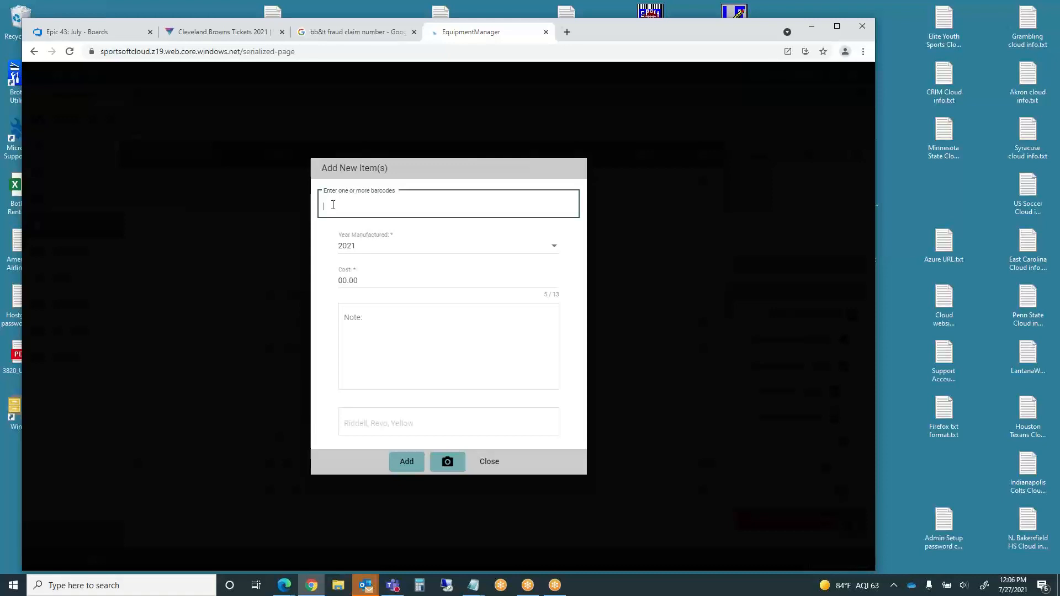
# - Enter barcodes SMHNwFpr89 and 81815-PTH for the new Riddell Revo Yellow helmets
pyautogui.write('SMHNwFpr89')
pyautogui.press('Return')
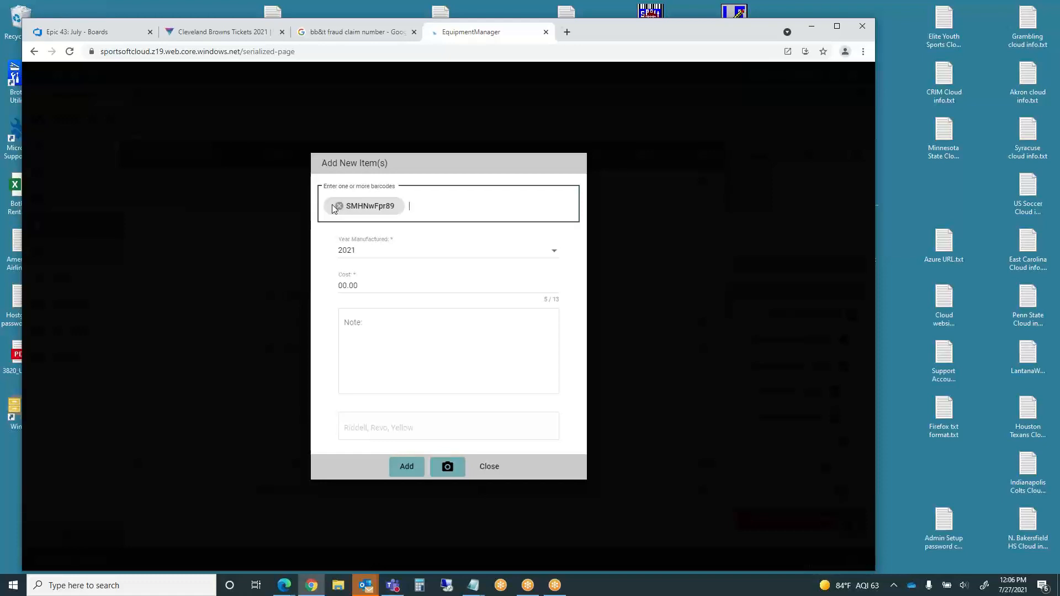
pyautogui.write('81815-PTH')
pyautogui.press('Return')
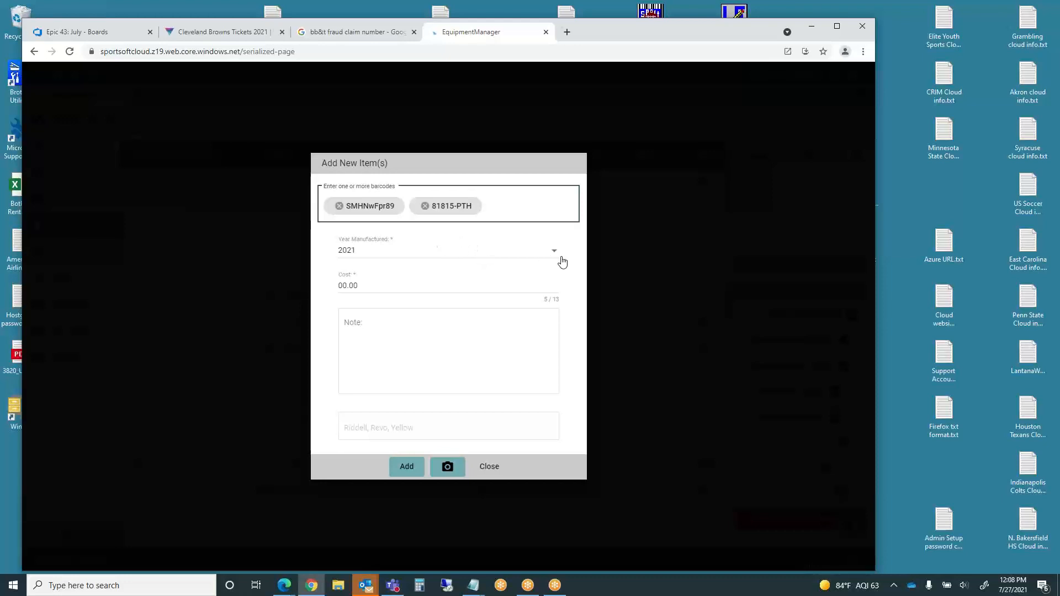
# - Keep 2021 as the manufacture year, then close the form without adding
pyautogui.click(369, 254)
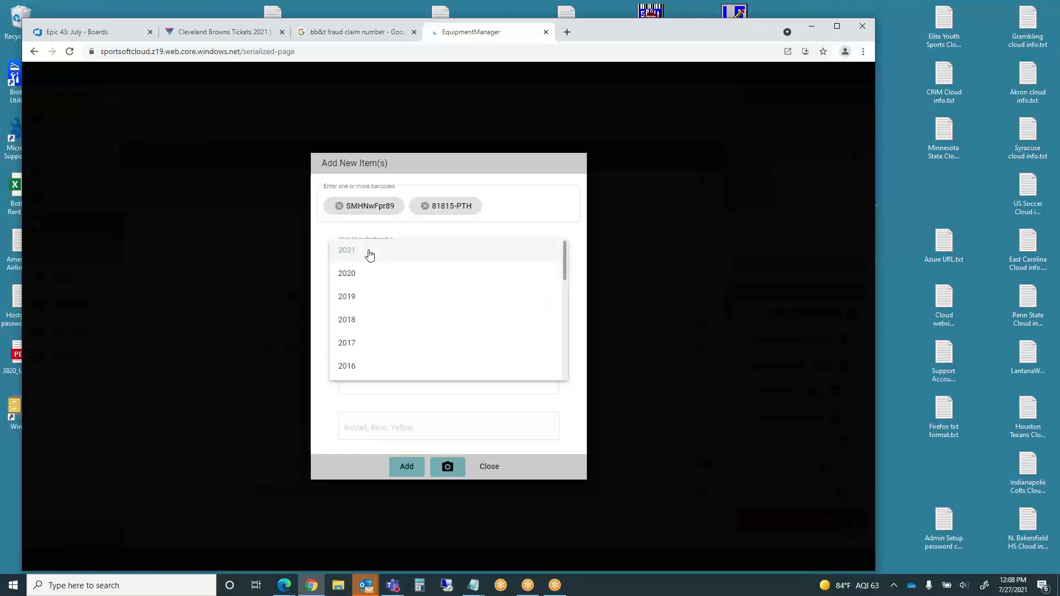
pyautogui.click(536, 231)
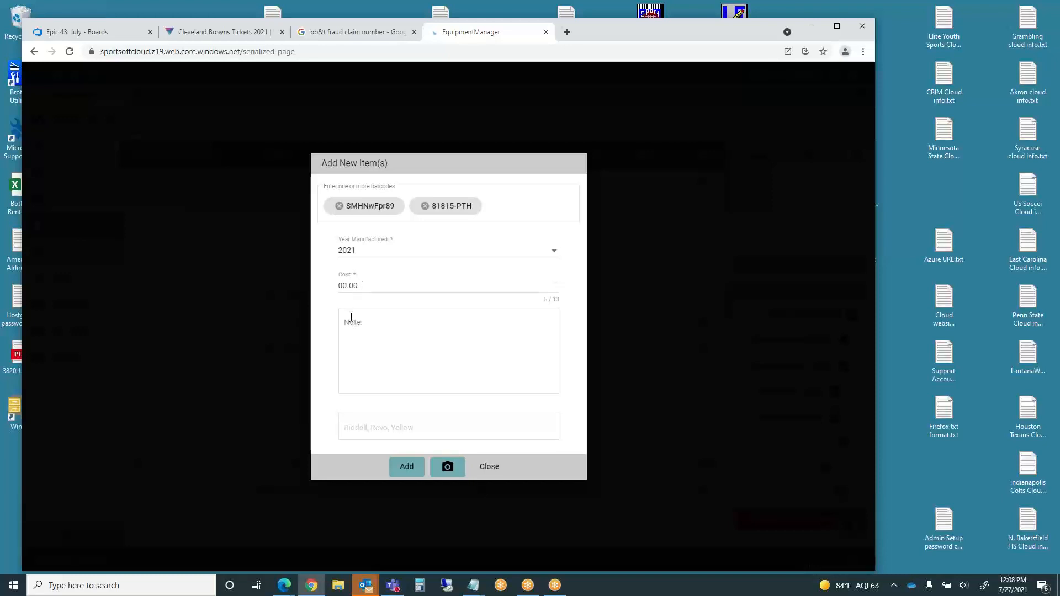
pyautogui.click(348, 323)
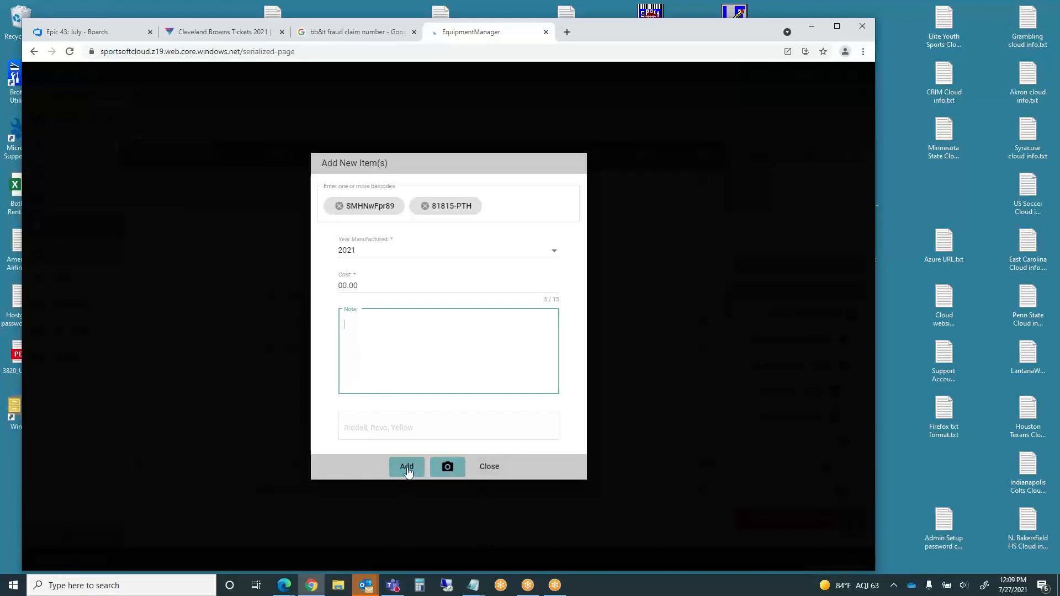
pyautogui.click(484, 466)
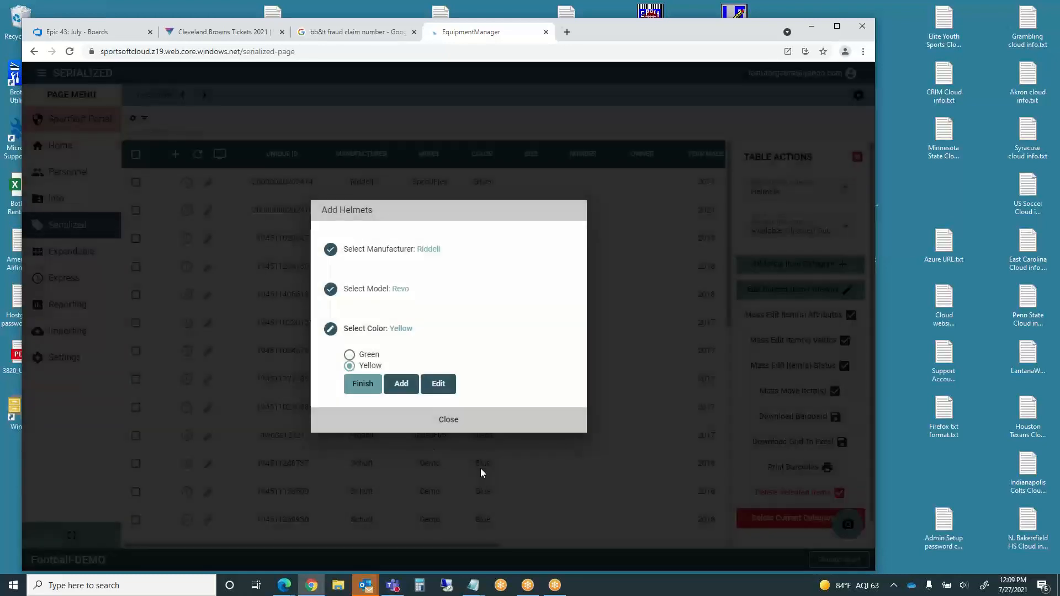
# - Close the helmet type chooser and filter the helmet table for barcode SMHNwFpr89
pyautogui.click(448, 421)
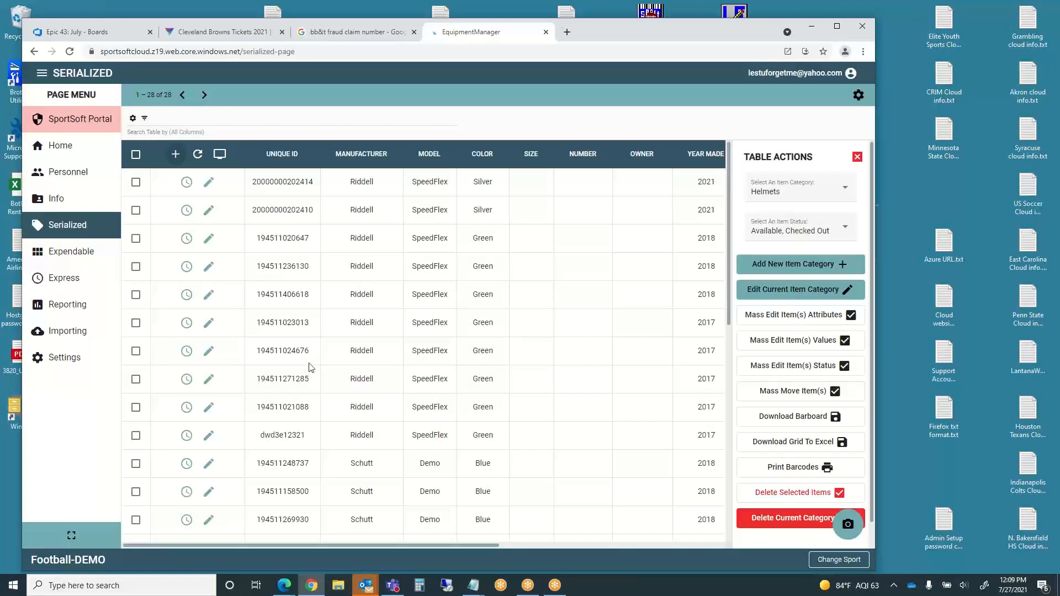
pyautogui.click(161, 119)
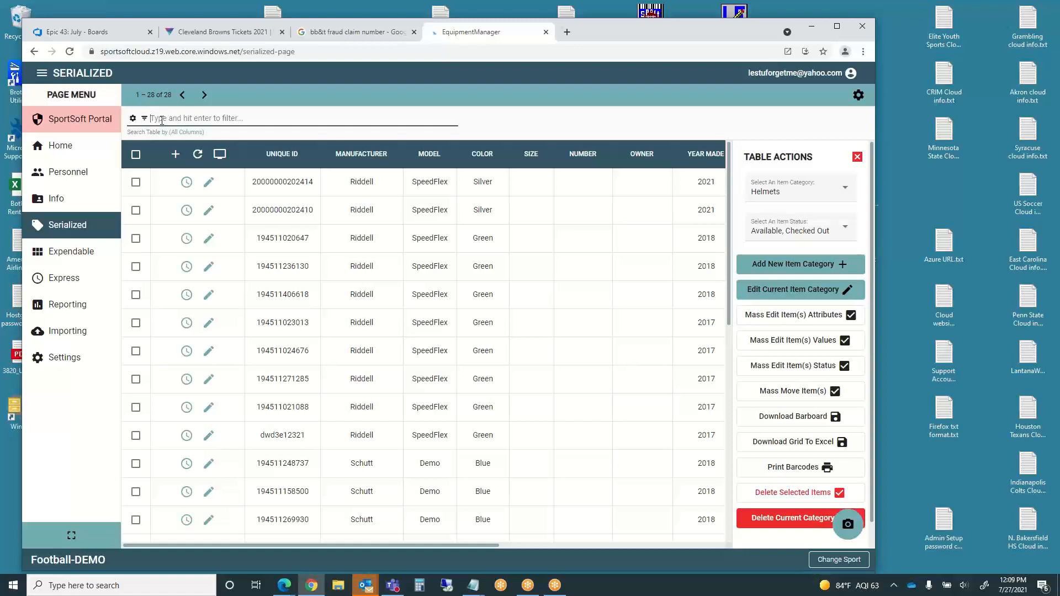
pyautogui.write('SMHNwFpr89')
pyautogui.press('Return')
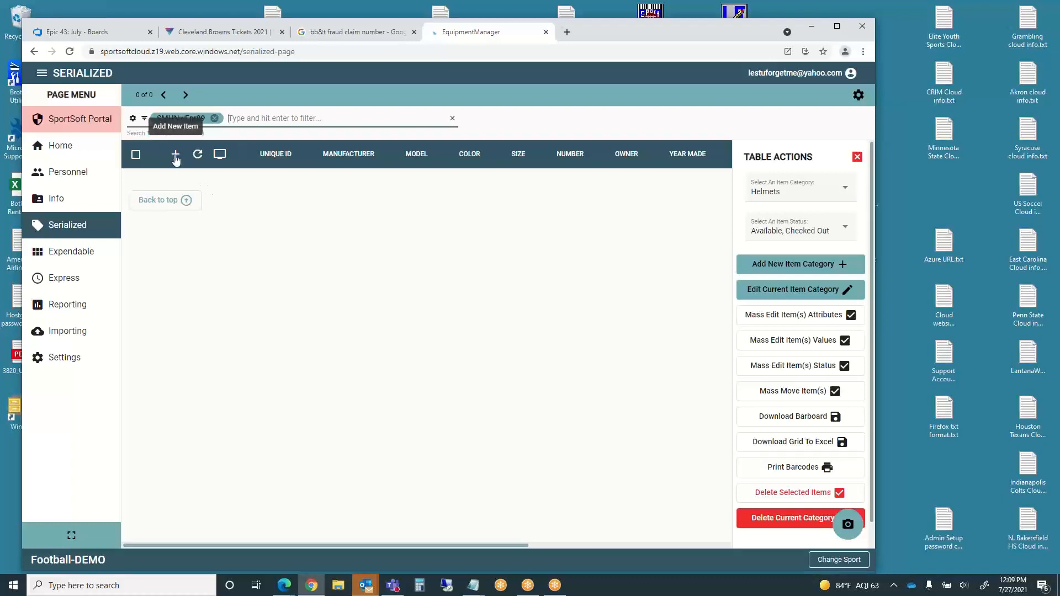
# - Start a new helmet entry as Riddell Revo in Yellow
pyautogui.click(176, 157)
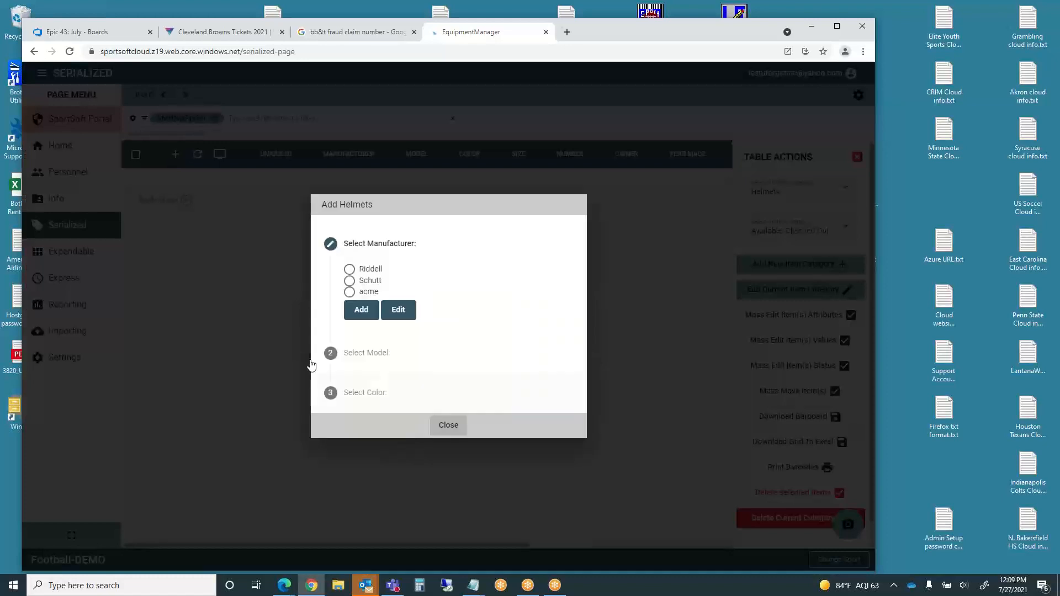
pyautogui.click(350, 270)
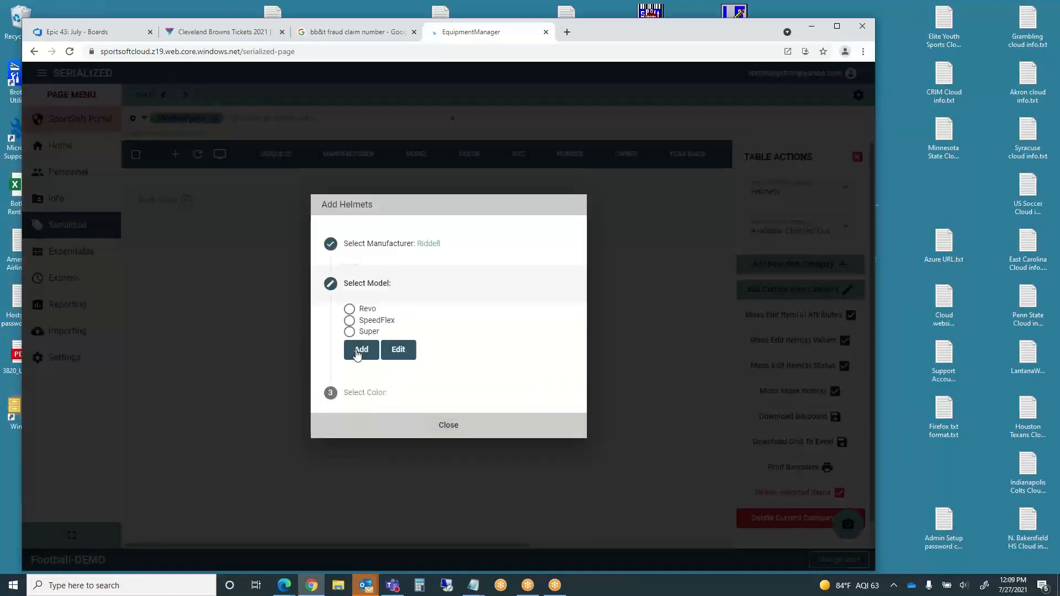
pyautogui.click(349, 313)
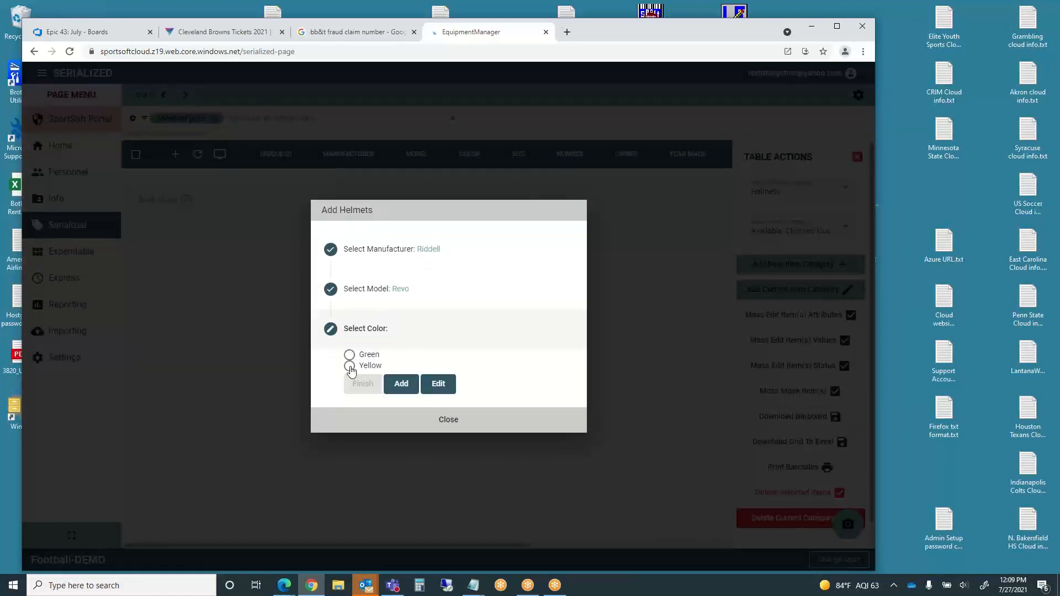
pyautogui.click(349, 378)
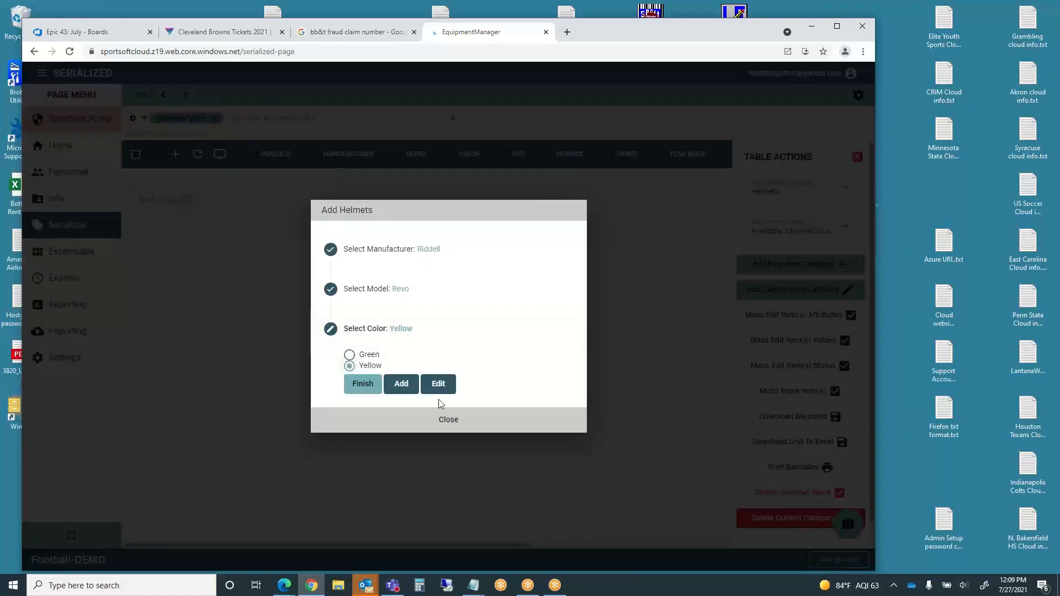
pyautogui.click(372, 386)
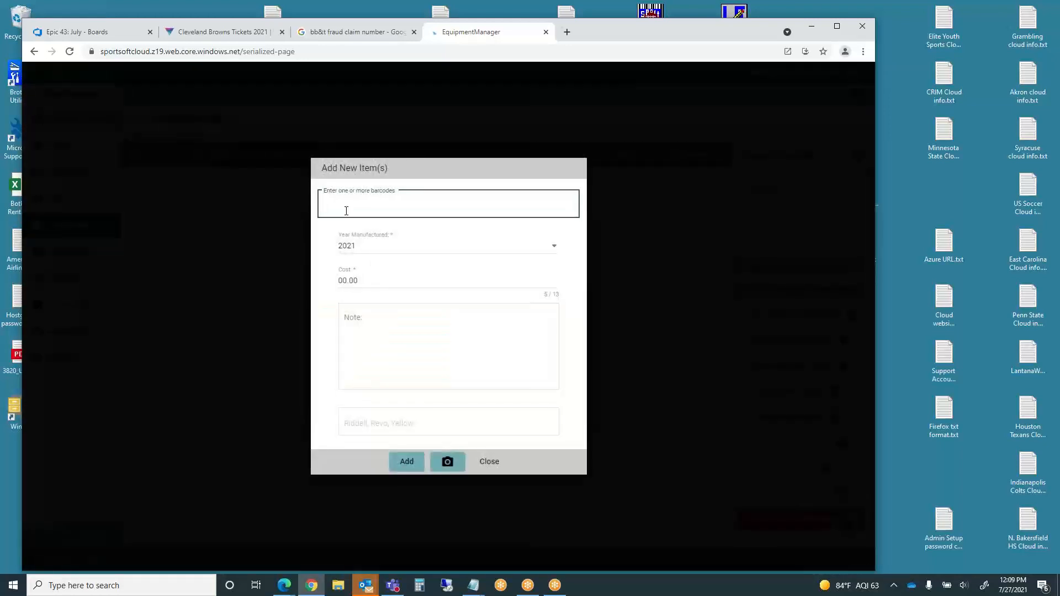
# - Add barcodes SMHNwFpr89 and 81815-PTH at cost 300 to the helmet inventory
pyautogui.write('SMHNwFpr89')
pyautogui.press('Return')
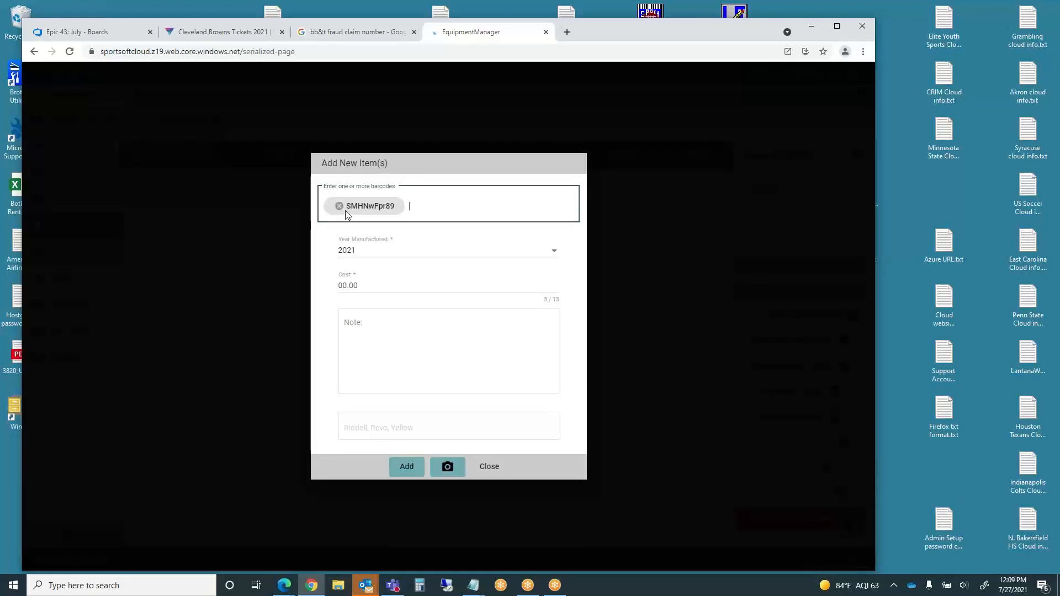
pyautogui.write('81815-PTH')
pyautogui.press('Return')
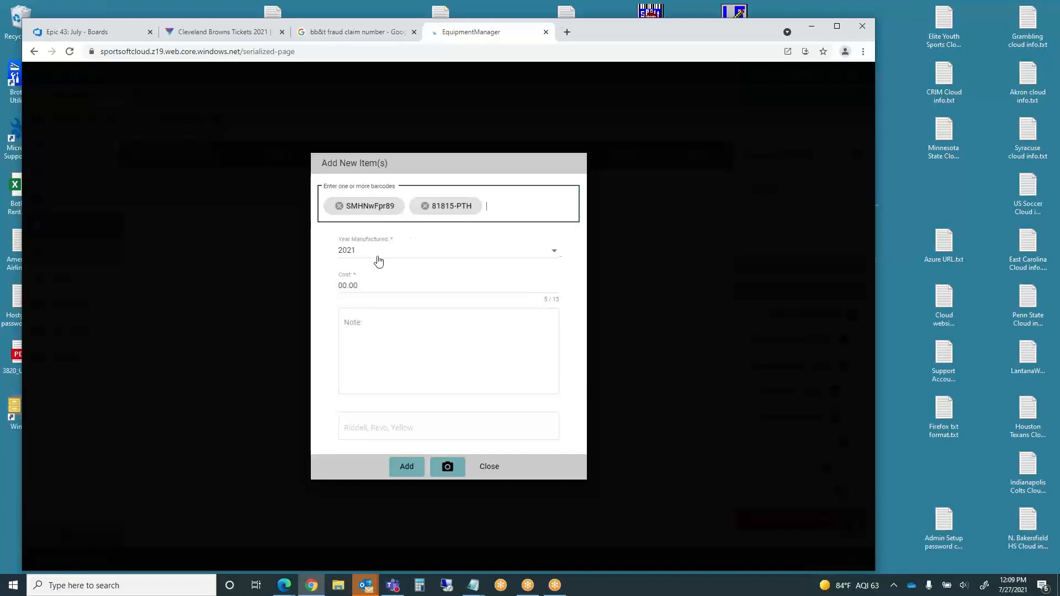
pyautogui.click(367, 286)
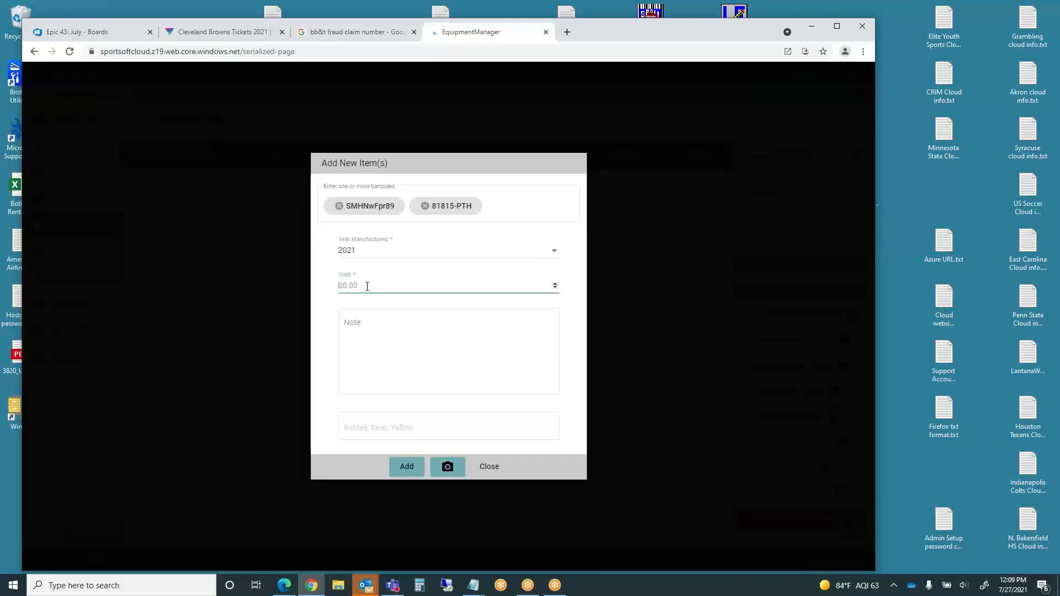
pyautogui.write('300')
pyautogui.click(359, 322)
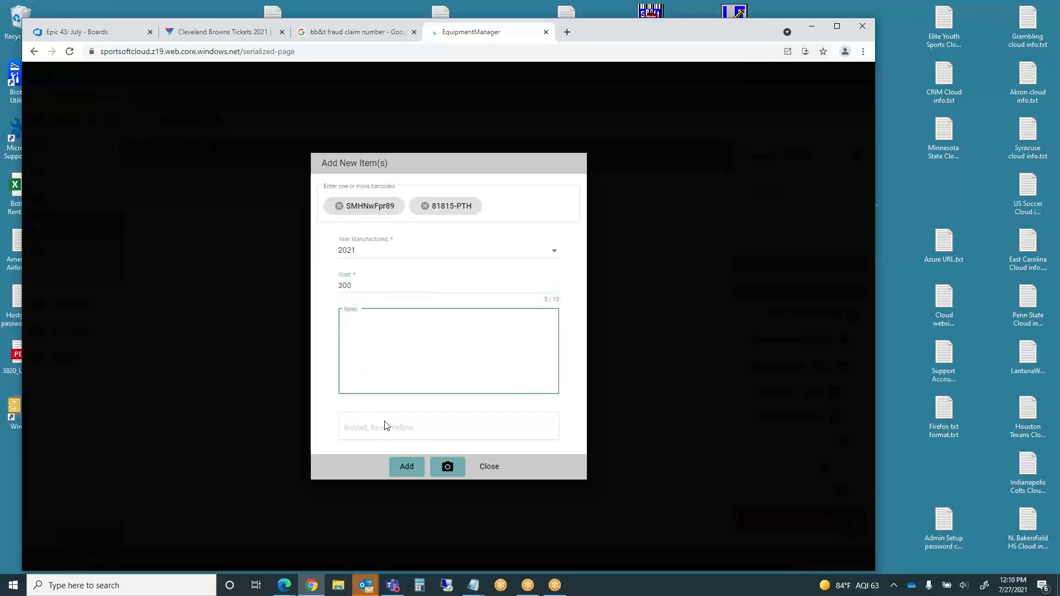
pyautogui.click(409, 467)
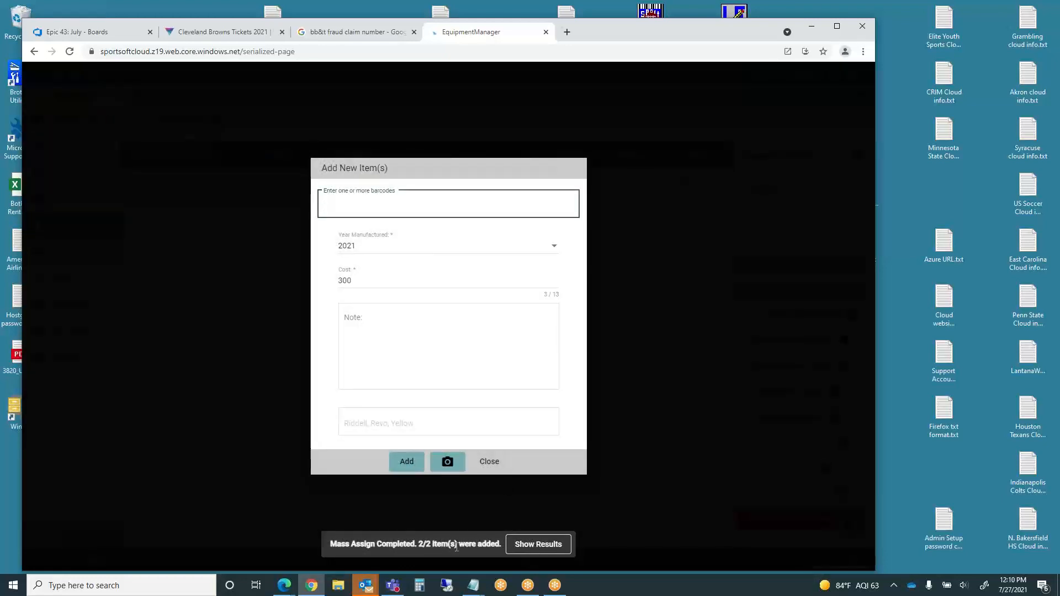
# - Review the 2/2 helmets-added results and close the new-item form
pyautogui.click(535, 549)
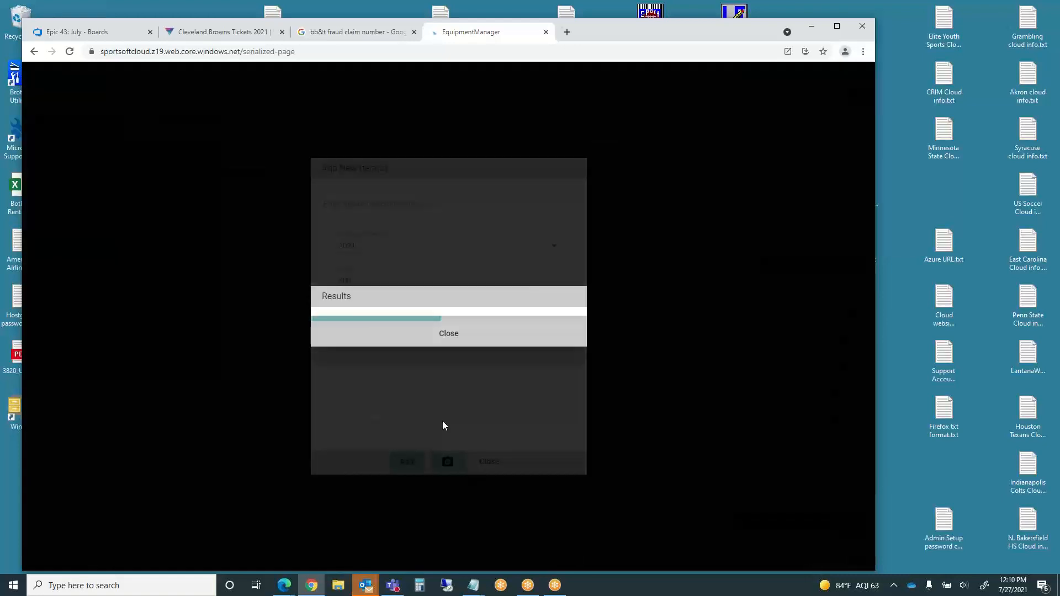
pyautogui.click(448, 379)
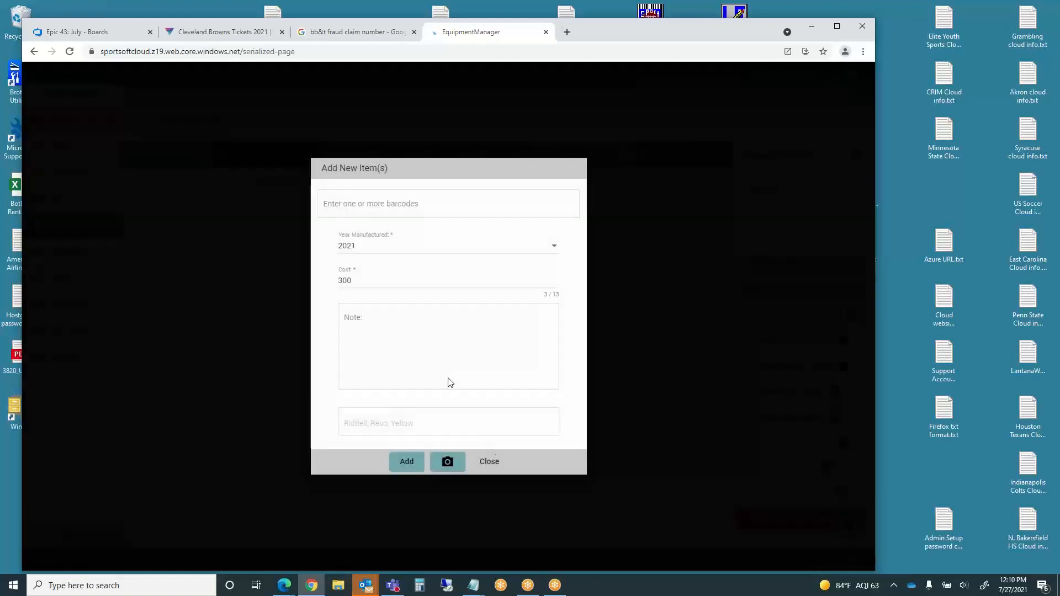
pyautogui.click(491, 454)
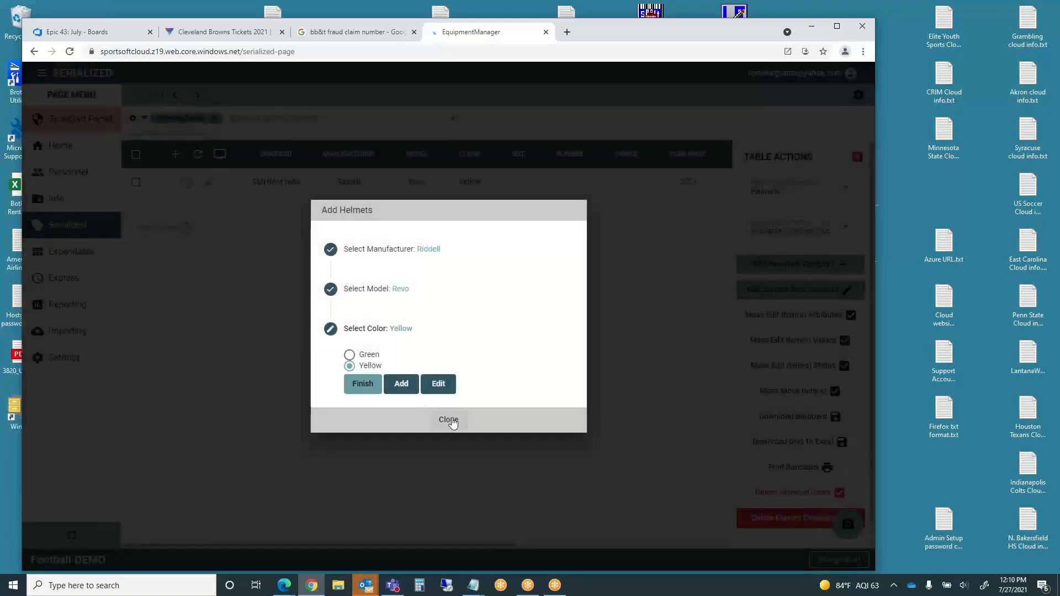
pyautogui.click(450, 420)
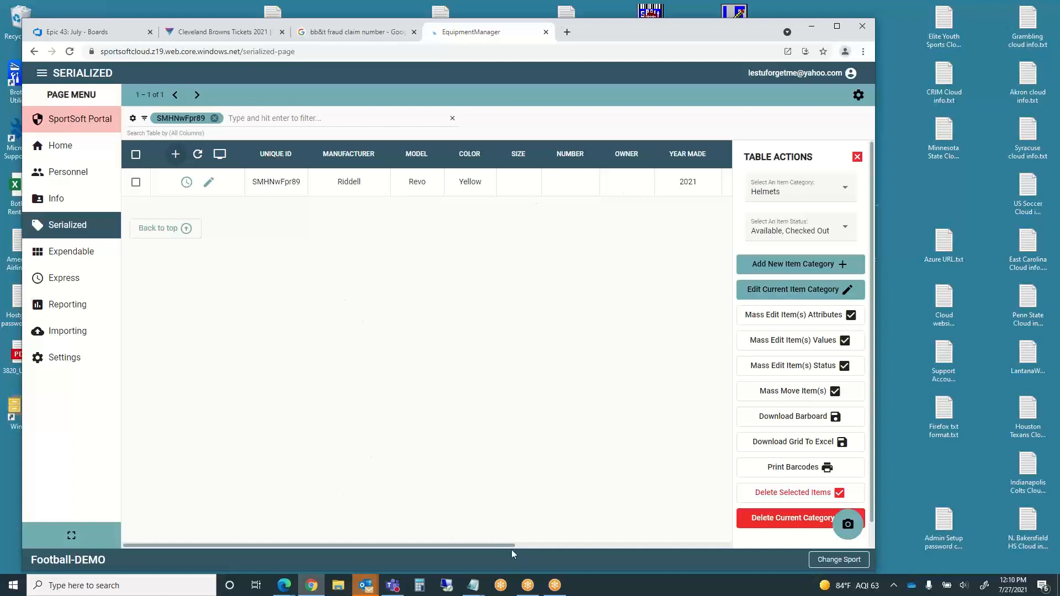
pyautogui.moveTo(503, 549); pyautogui.dragTo(416, 553)
# - Retry the unresponsive Expendable page, reload after the crash, then close the hung tab
pyautogui.click(75, 253)
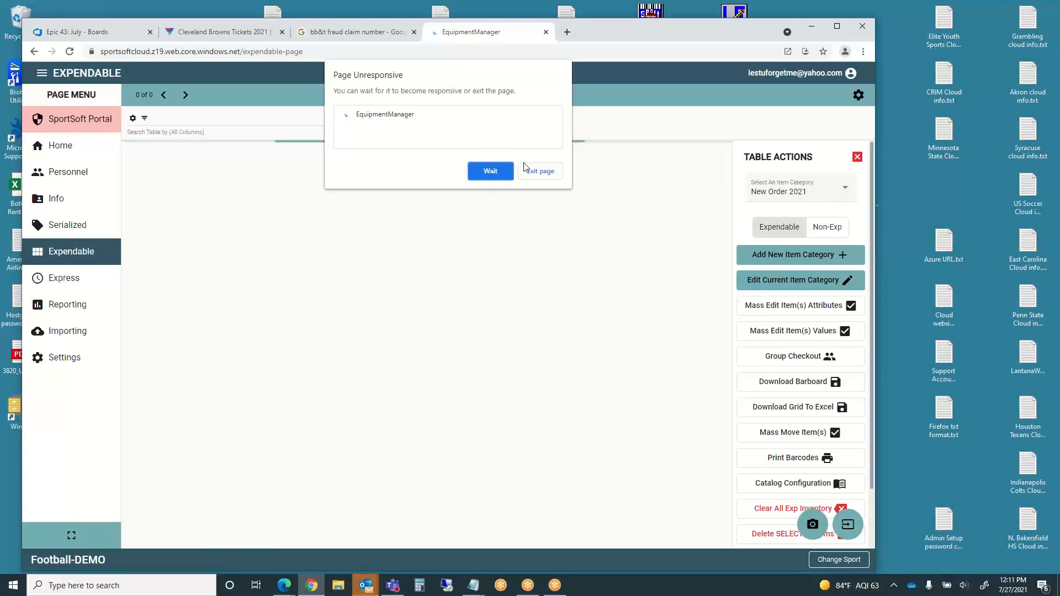
pyautogui.click(484, 173)
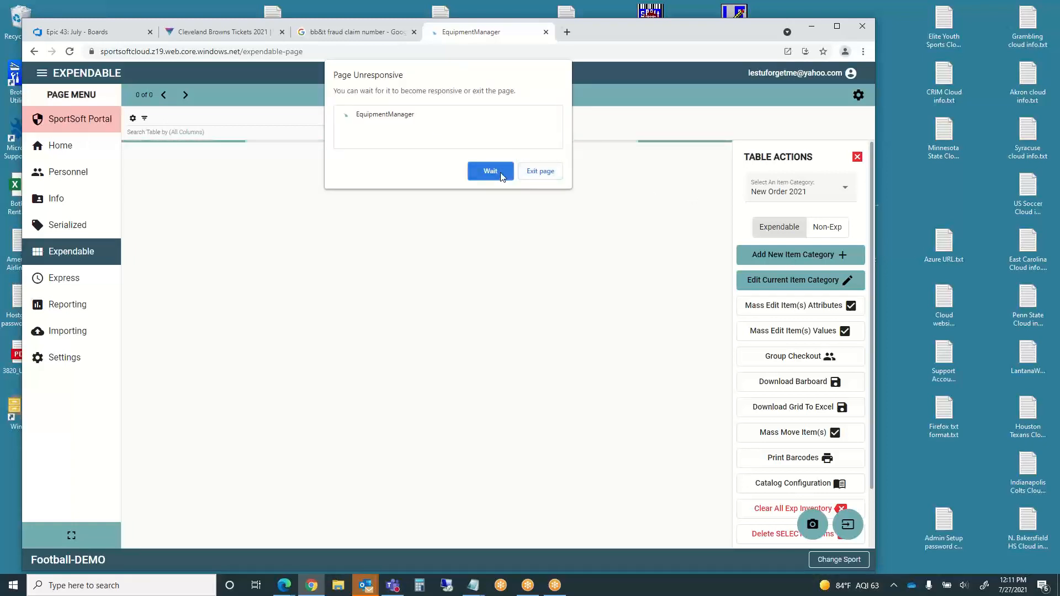
pyautogui.click(546, 173)
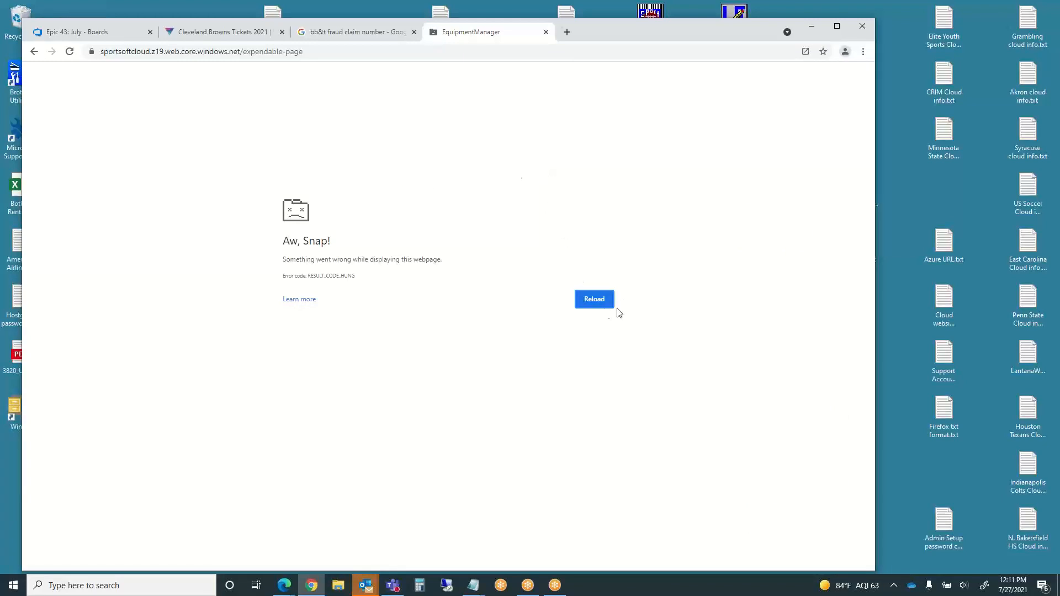
pyautogui.click(594, 304)
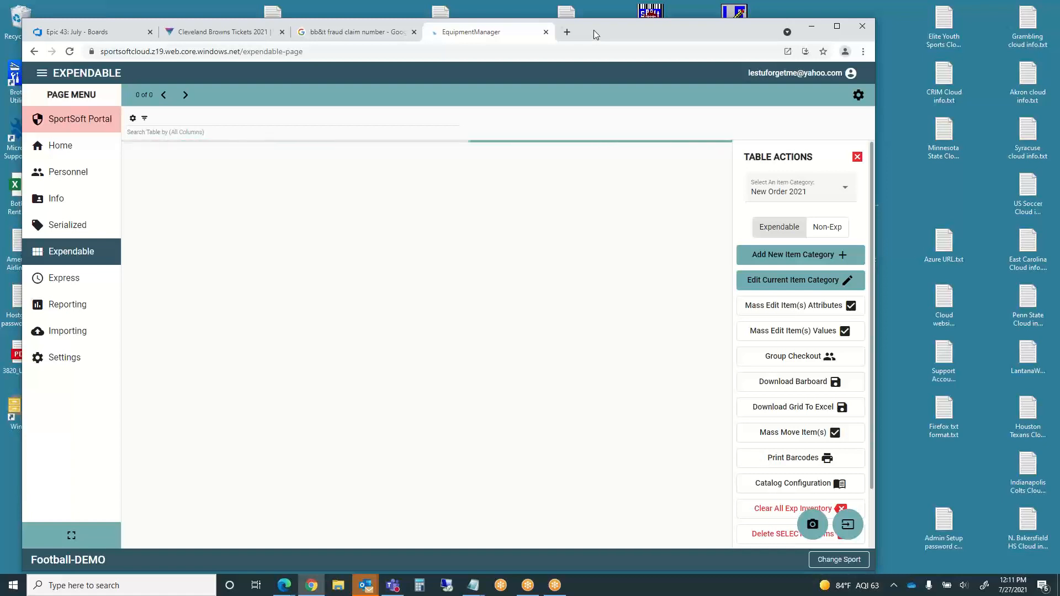
pyautogui.click(545, 32)
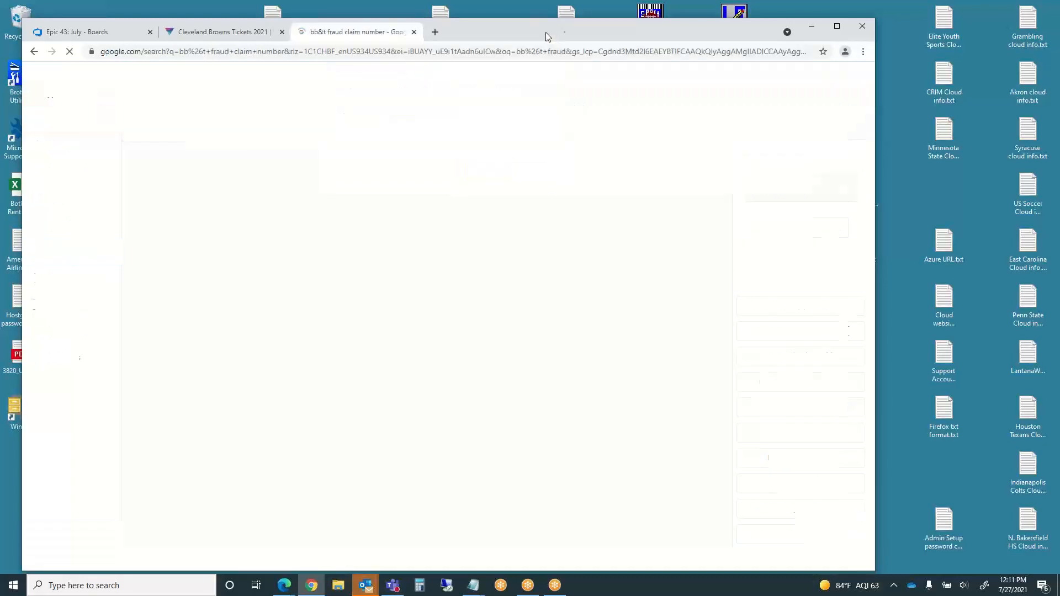
# - Open a new tab and relaunch EquipmentManager from the desktop shortcut
pyautogui.click(435, 31)
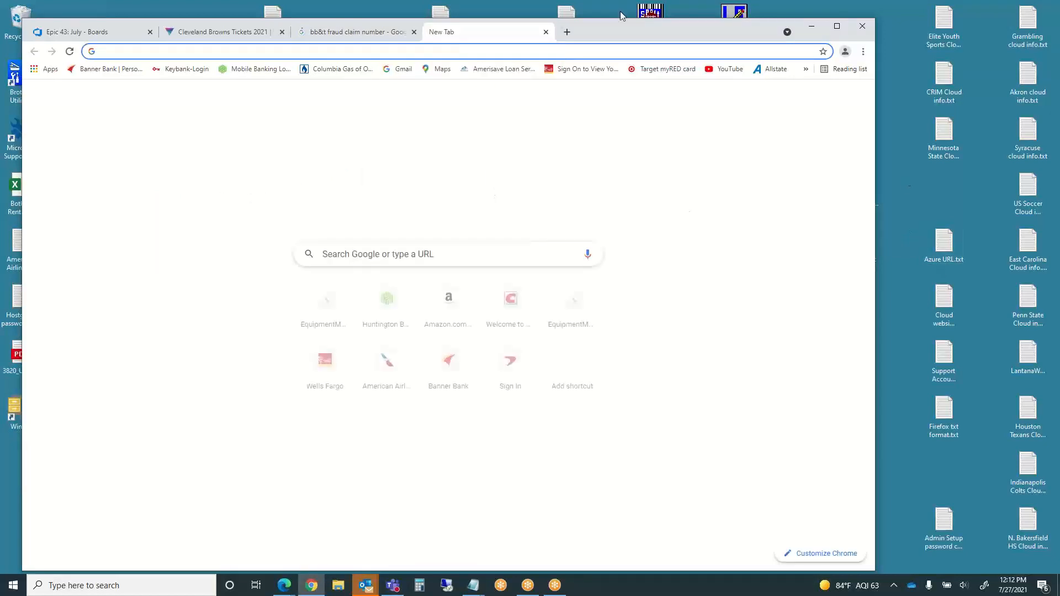
pyautogui.moveTo(628, 25); pyautogui.dragTo(559, 28)
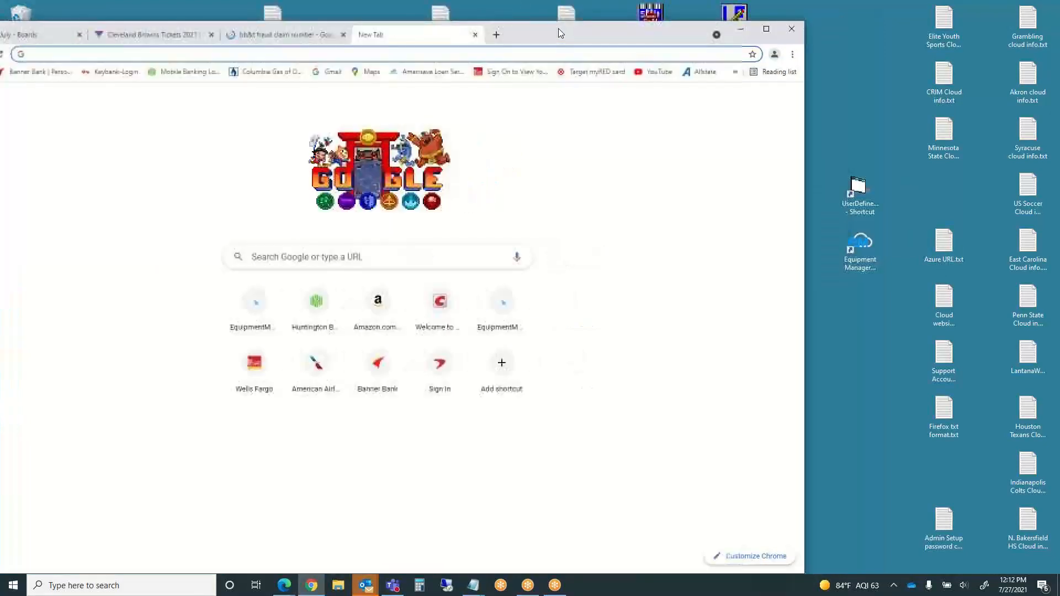
pyautogui.click(861, 255)
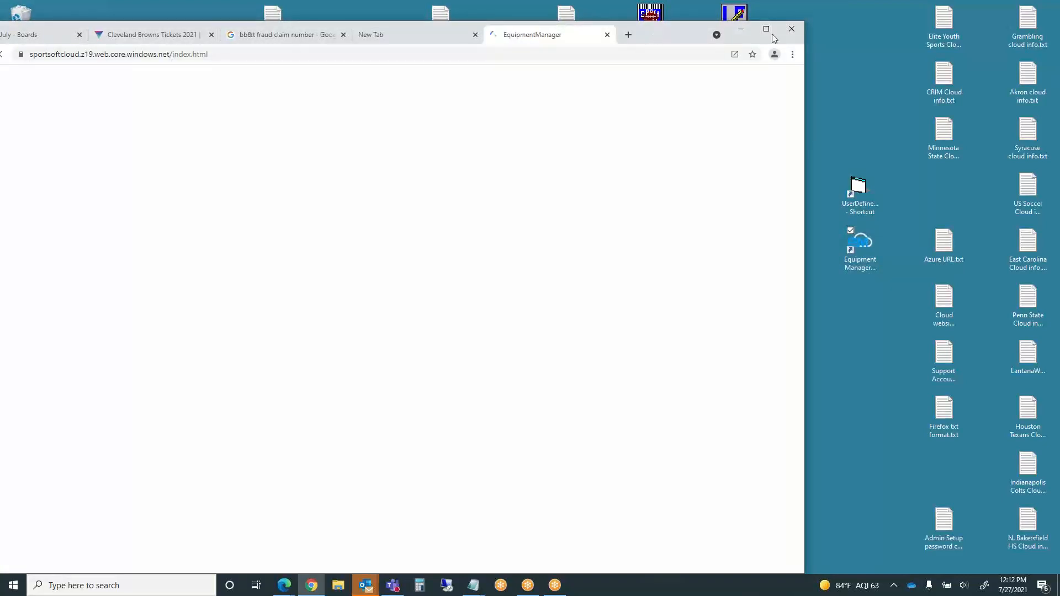
# - Go via Serialized to the Expendable page and wait for New Order 2021 to load
pyautogui.moveTo(652, 33); pyautogui.dragTo(746, 31)
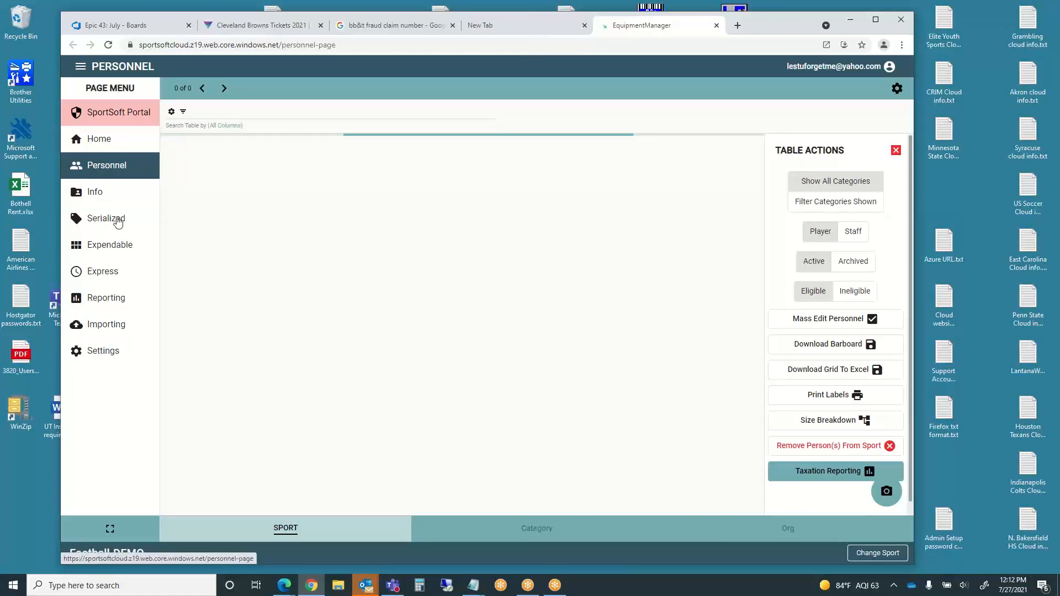
pyautogui.click(110, 221)
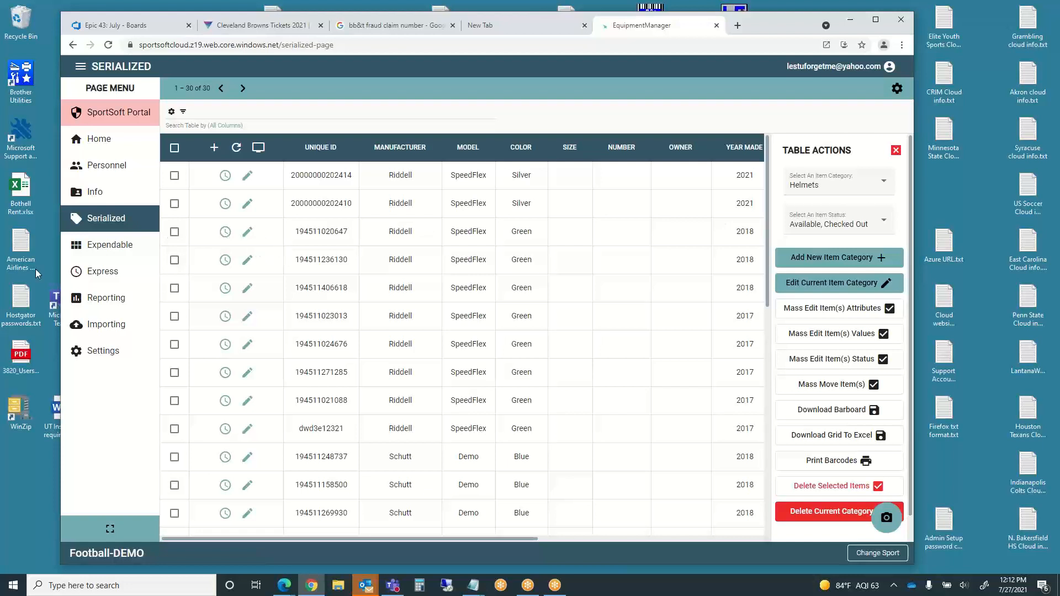
pyautogui.click(93, 249)
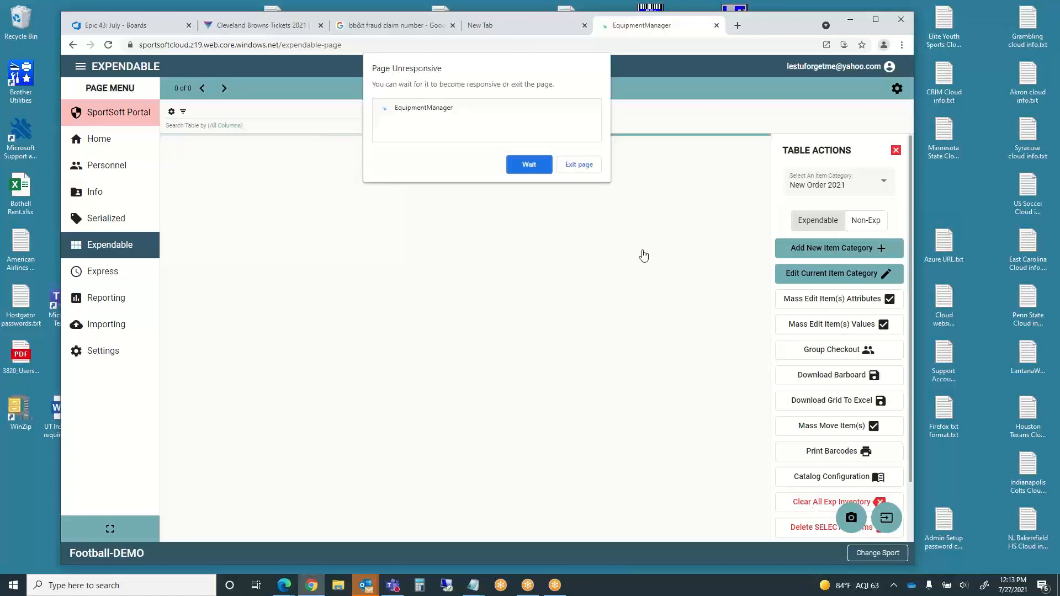
pyautogui.click(520, 168)
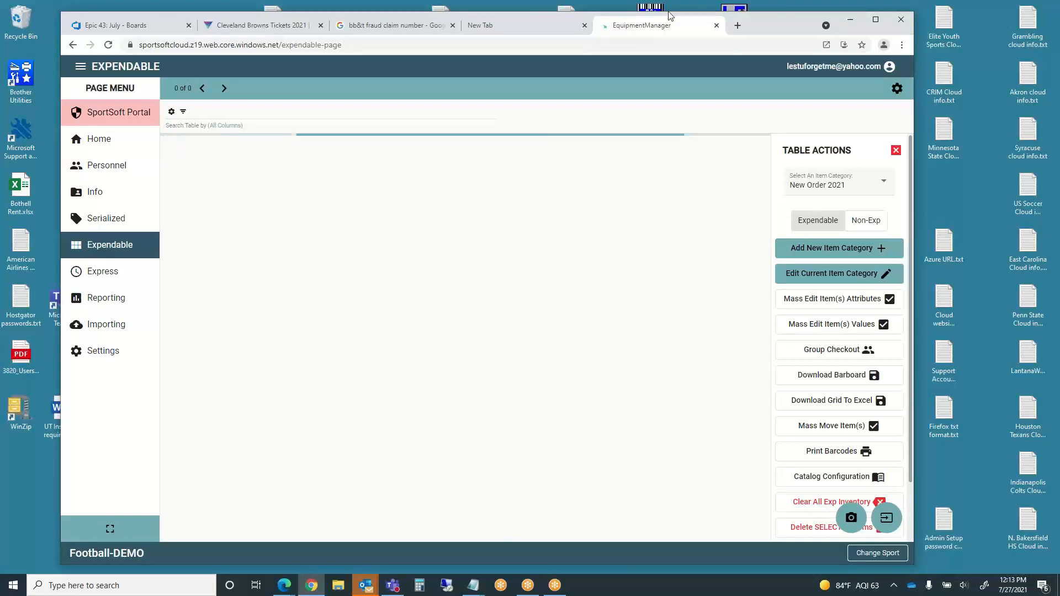
# - Switch the expendable item category to Shoes
pyautogui.click(850, 186)
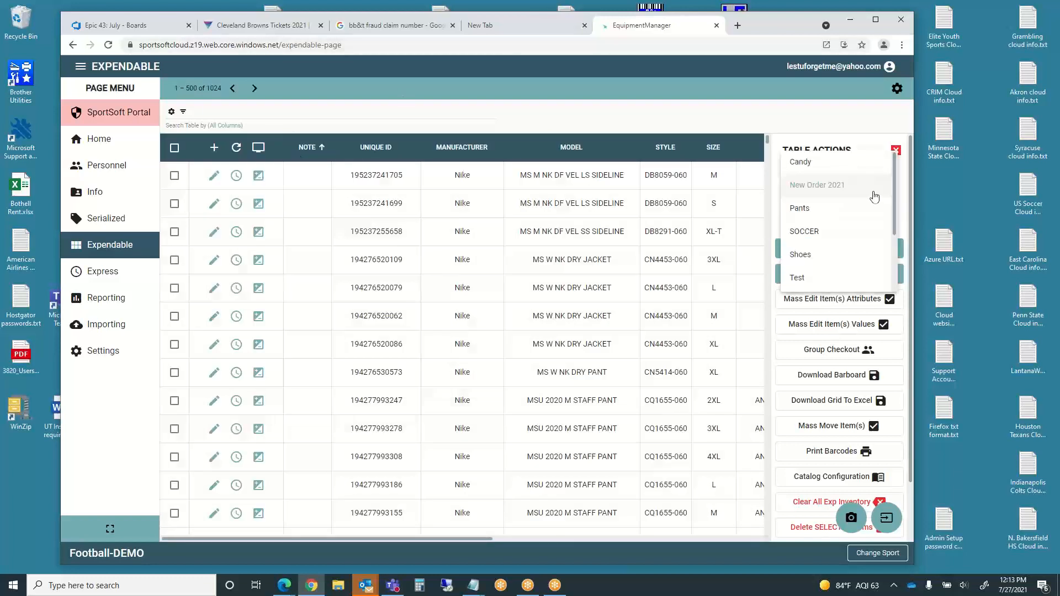
pyautogui.click(829, 261)
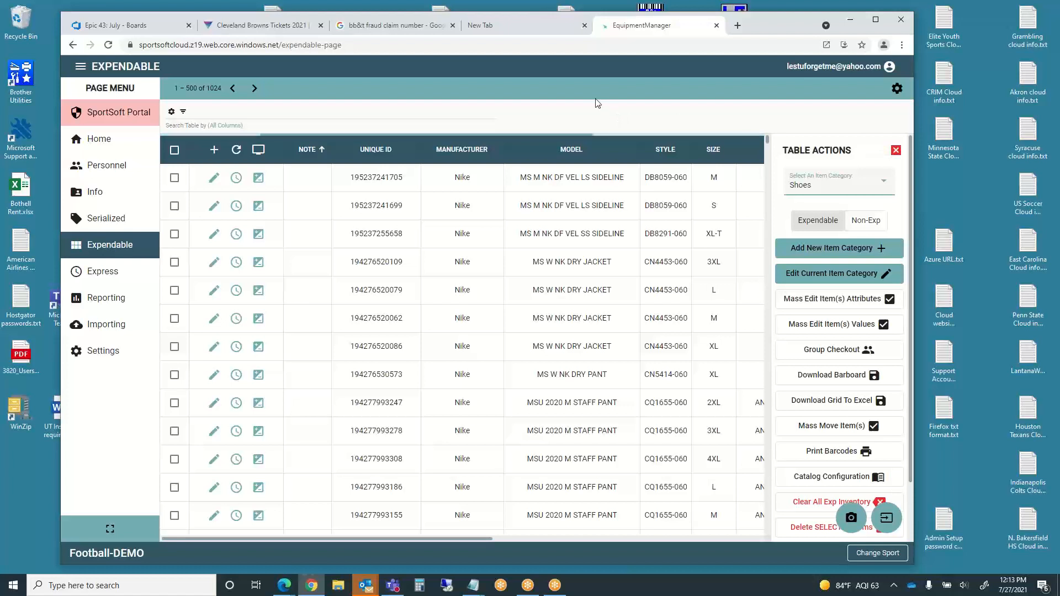
# - Start a new item category named Mouthpieces
pyautogui.click(840, 249)
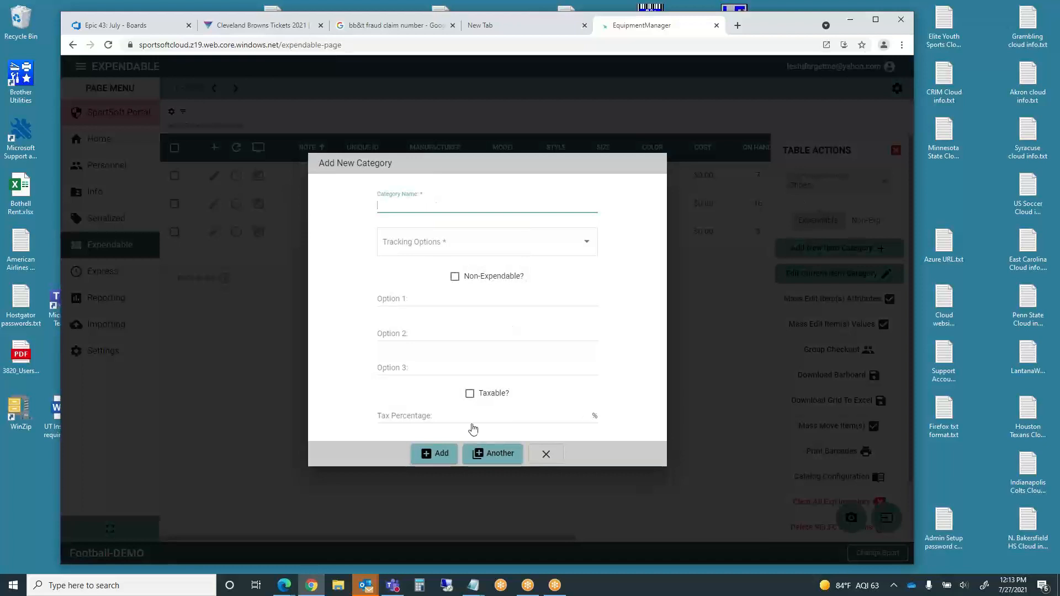
pyautogui.click(545, 453)
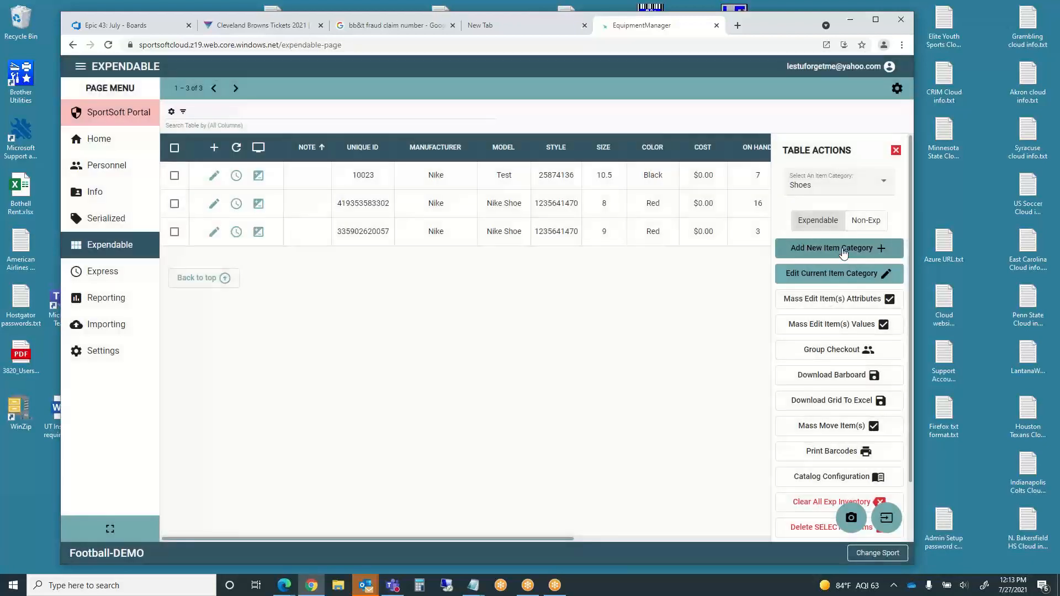
pyautogui.click(842, 249)
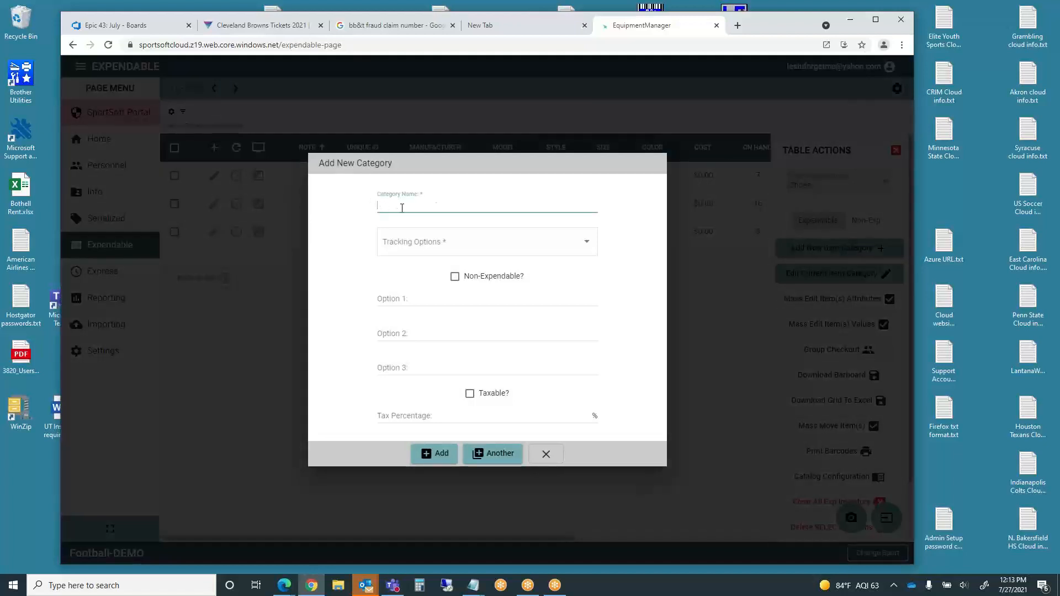
pyautogui.write('Mouthpieces')
# - Track Manufacturer, Size, Color and Model, then create the category and dismiss the notice
pyautogui.click(392, 251)
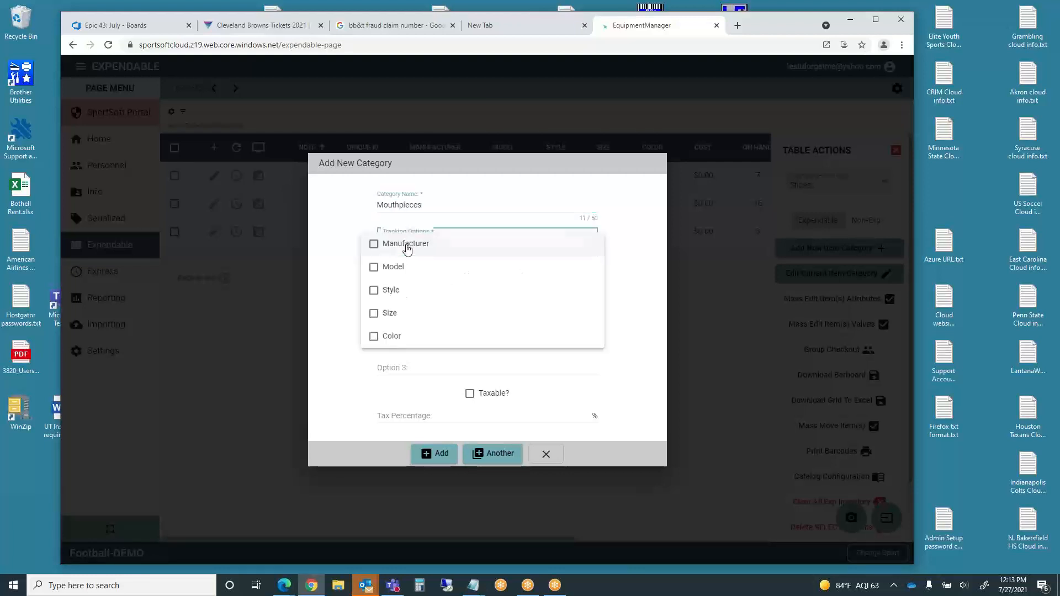
pyautogui.click(376, 247)
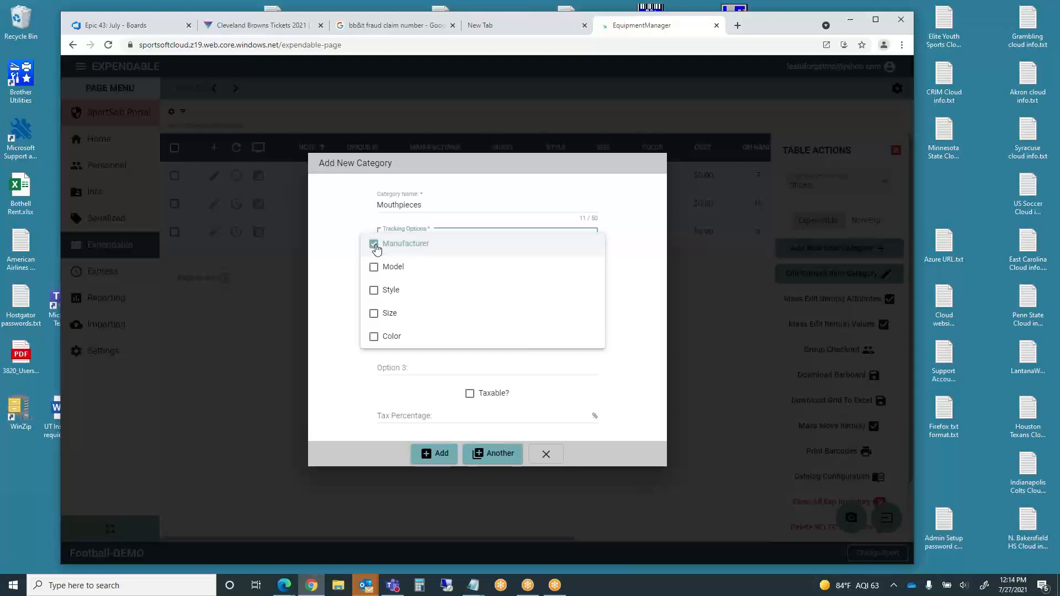
pyautogui.click(375, 314)
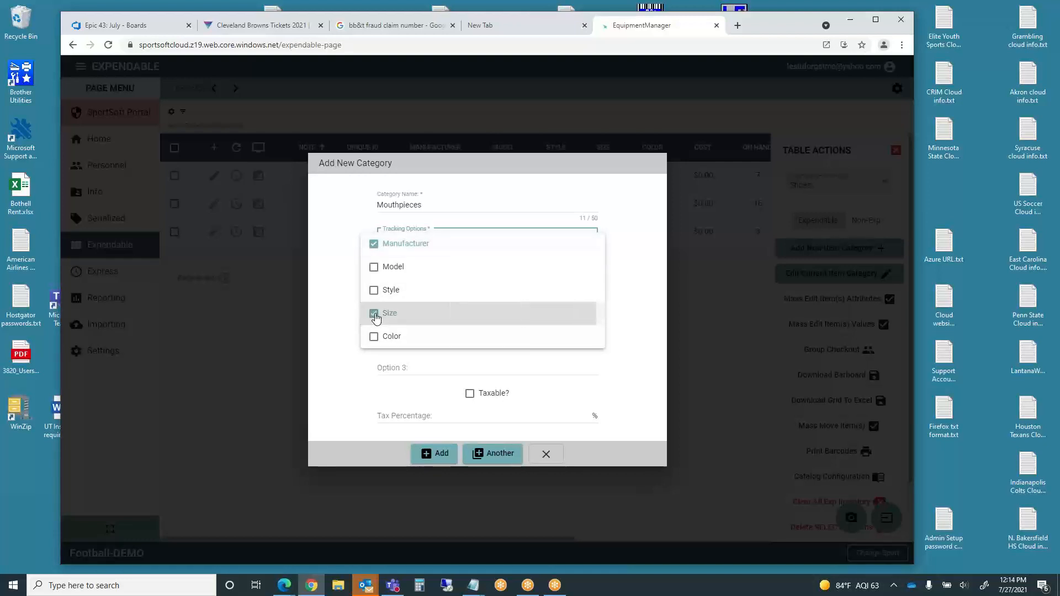
pyautogui.click(374, 337)
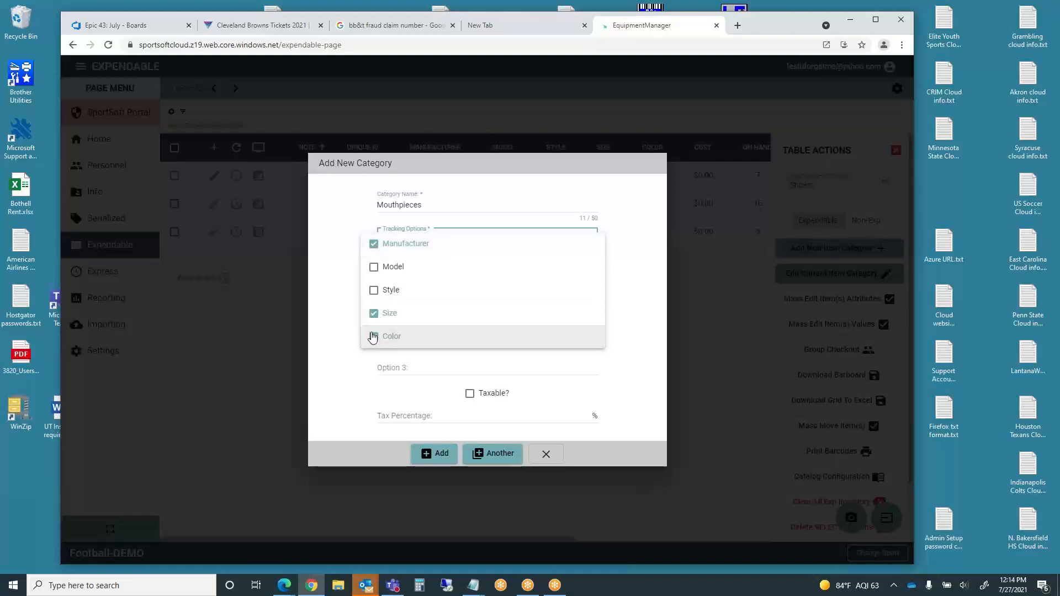
pyautogui.click(373, 269)
pyautogui.click(334, 341)
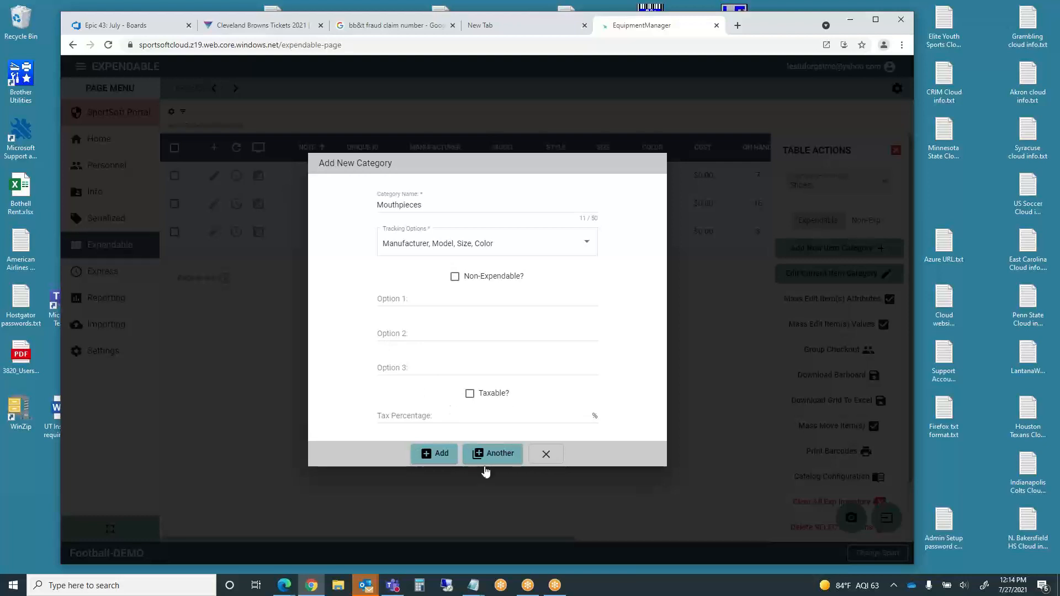
pyautogui.click(442, 456)
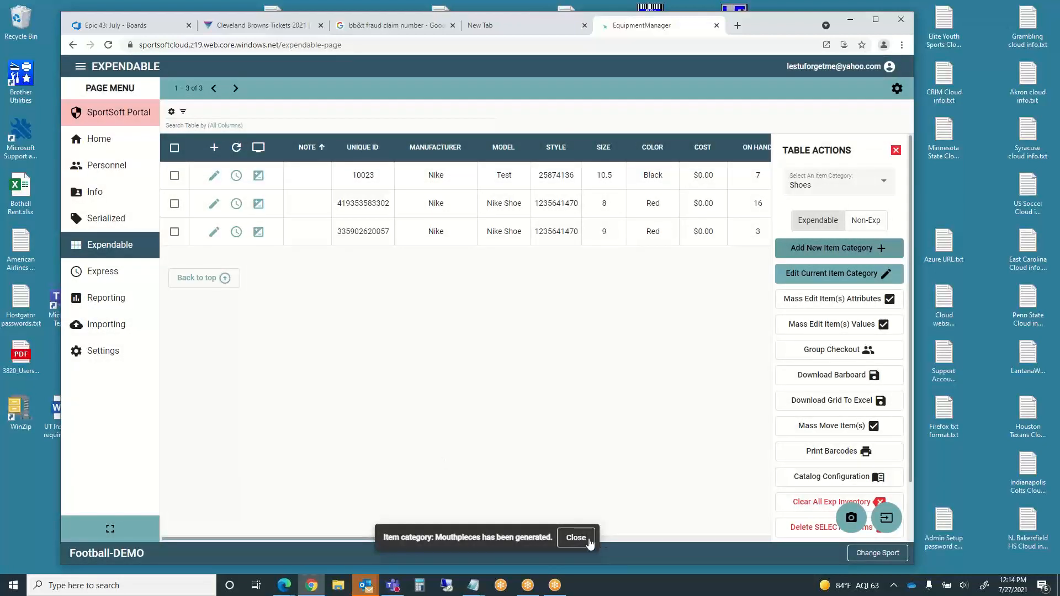
pyautogui.click(580, 540)
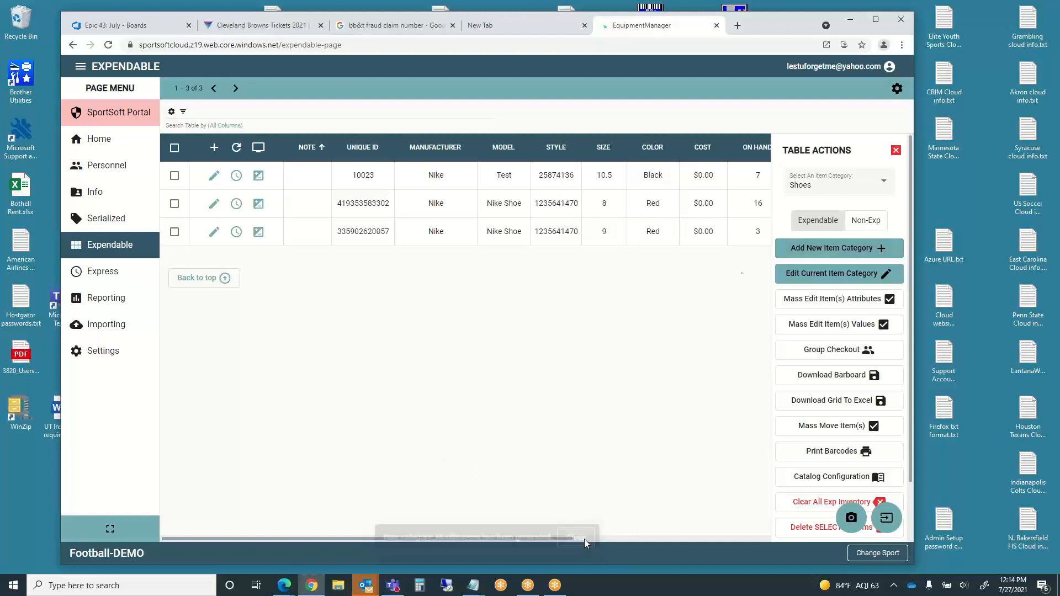
# - Select the new Mouthpieces item category
pyautogui.click(884, 190)
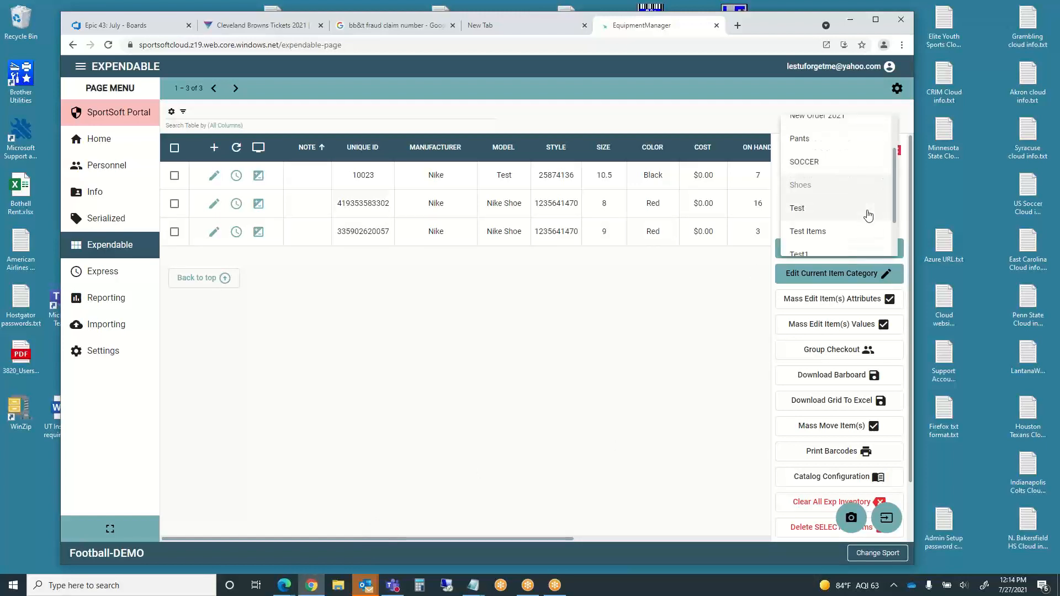
pyautogui.scroll(2, 866, 215)
pyautogui.click(819, 148)
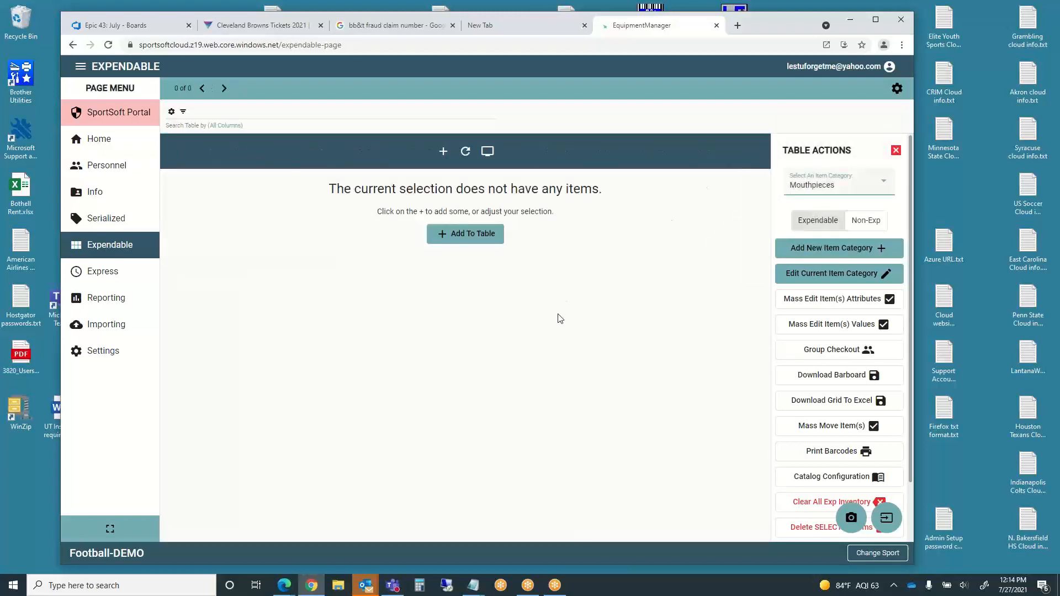
# - Define a new mouthpiece type with manufacturer Acme, model Super and color Yellow
pyautogui.click(444, 152)
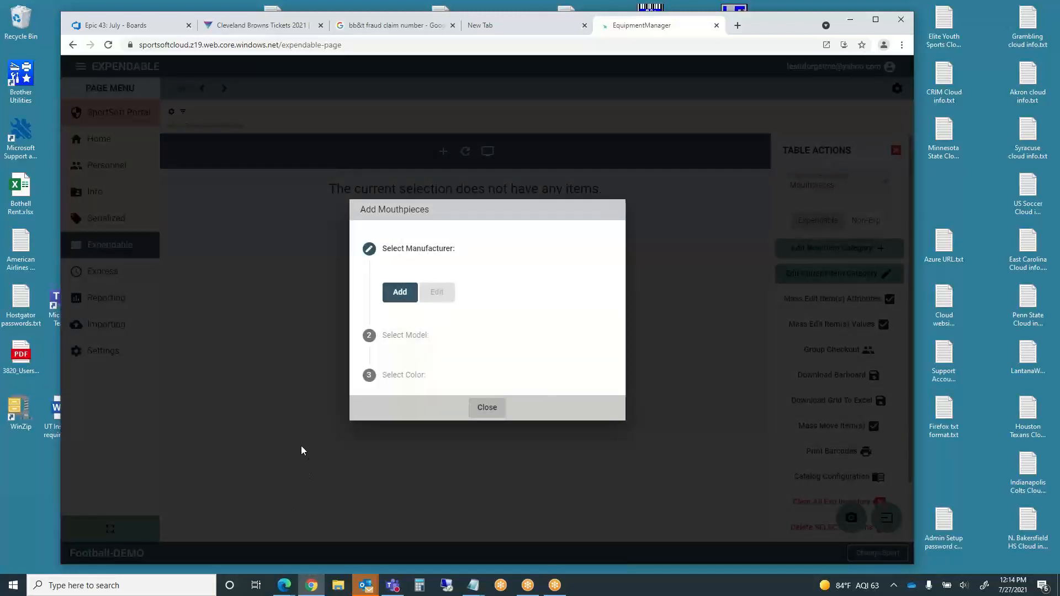
pyautogui.click(400, 293)
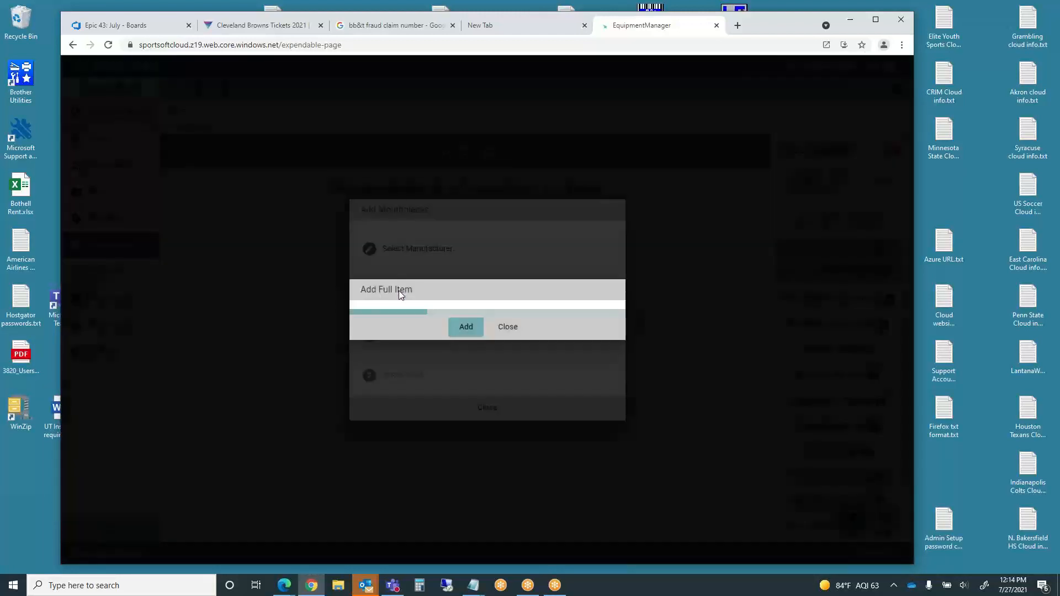
pyautogui.write('Acme')
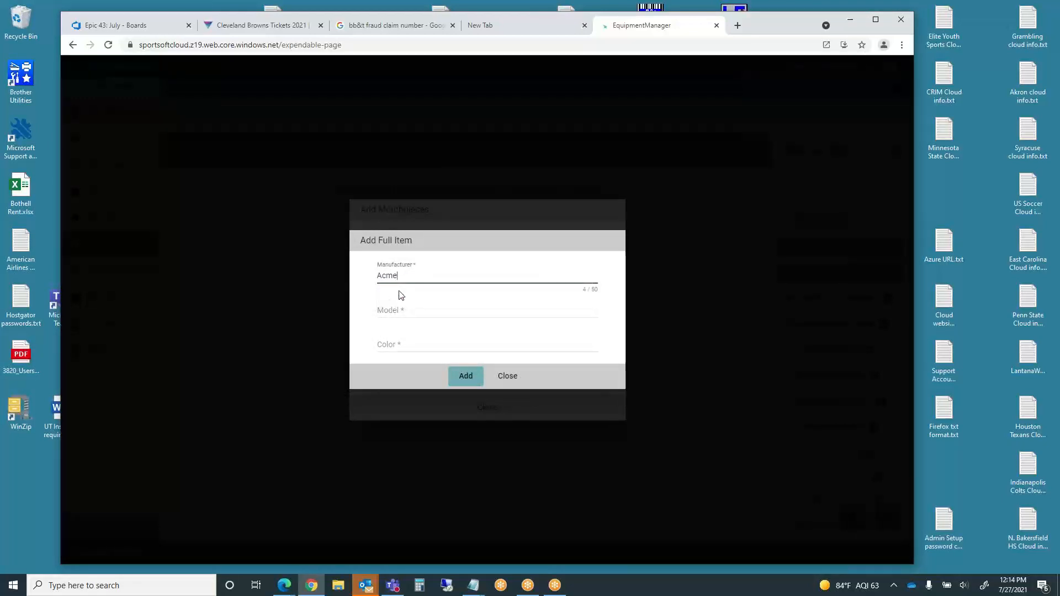
pyautogui.click(387, 309)
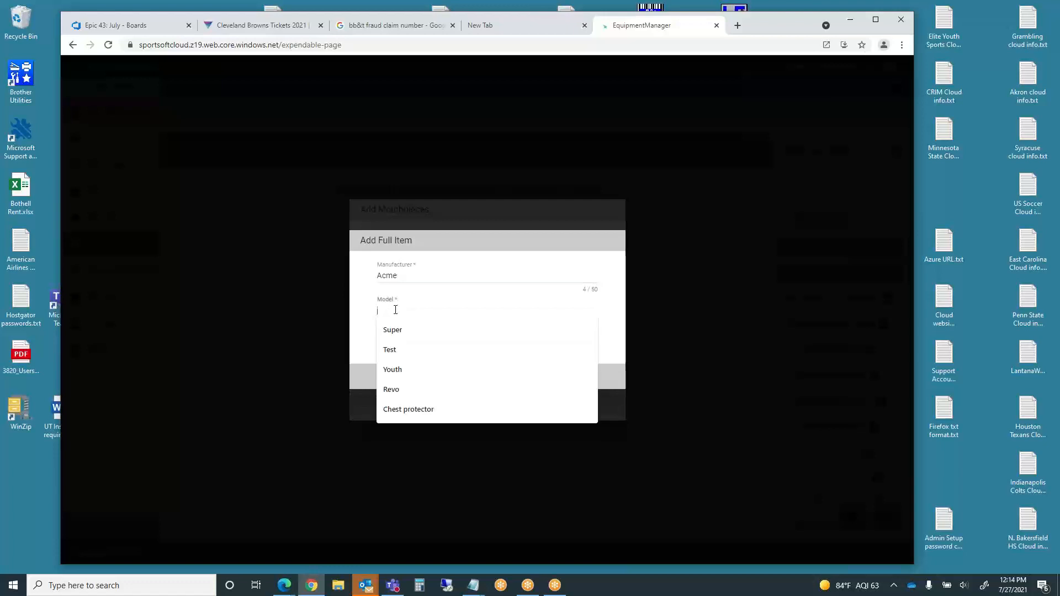
pyautogui.write('Su')
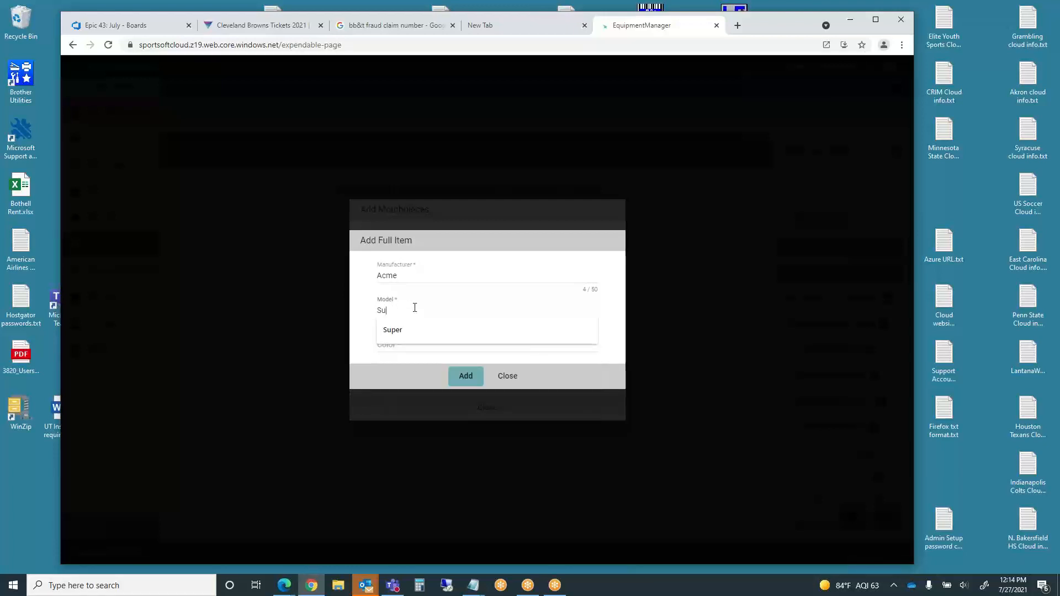
pyautogui.write('per')
pyautogui.press('Tab')
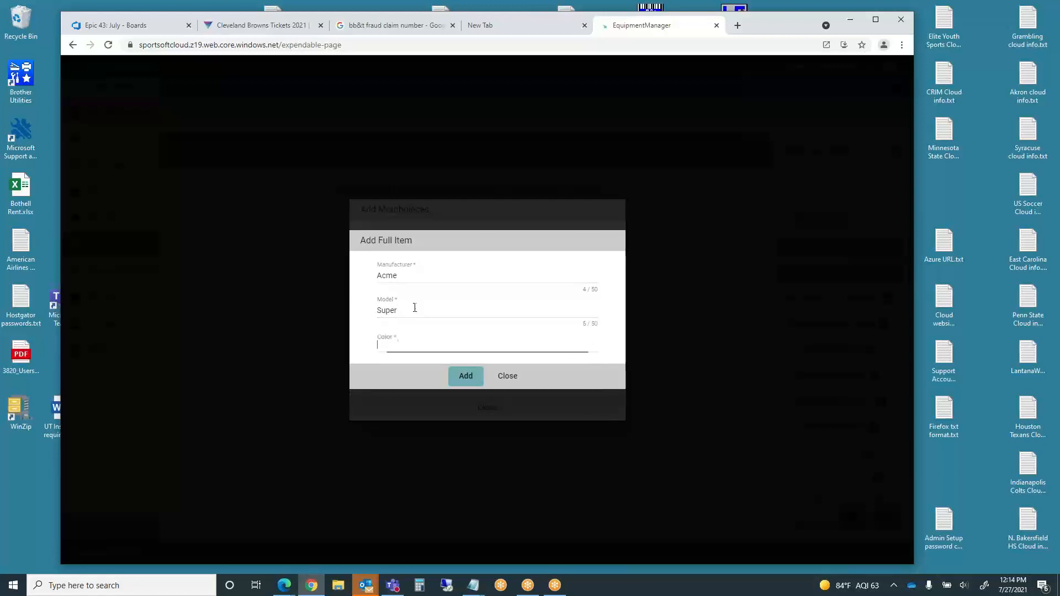
pyautogui.write('Yell')
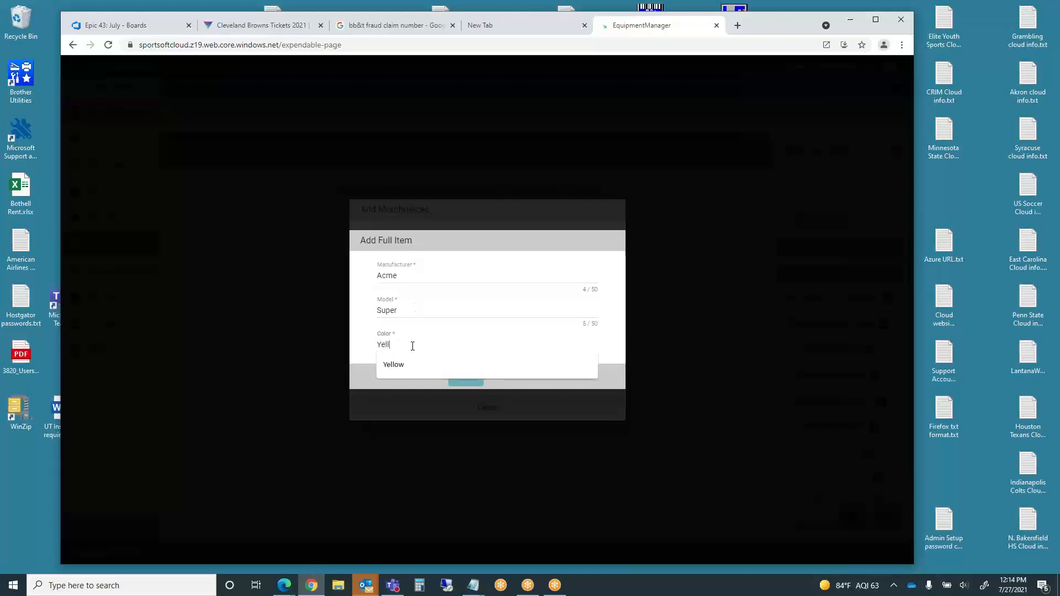
pyautogui.write('ow')
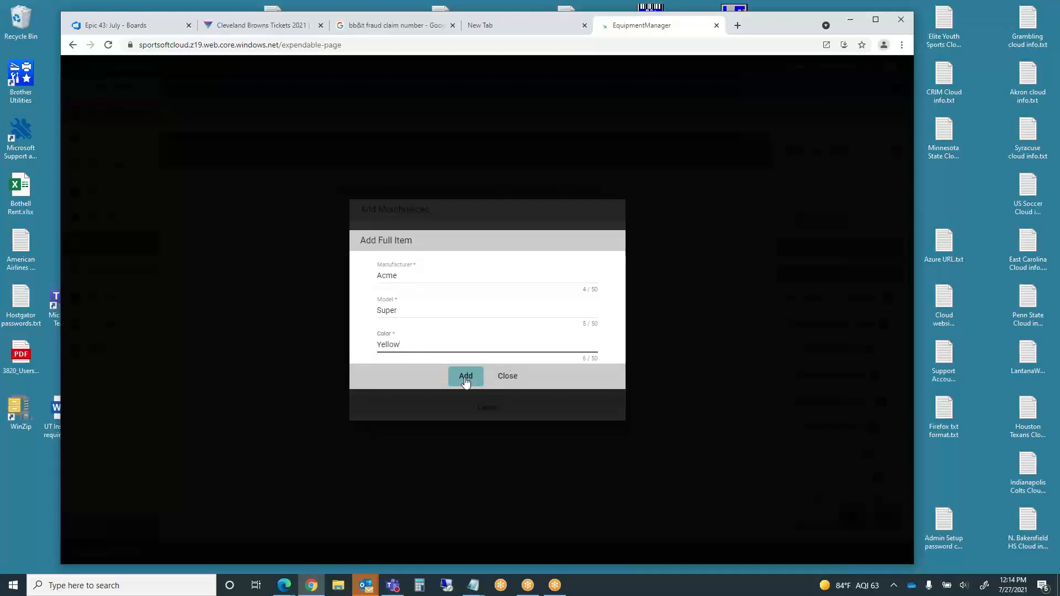
pyautogui.click(466, 378)
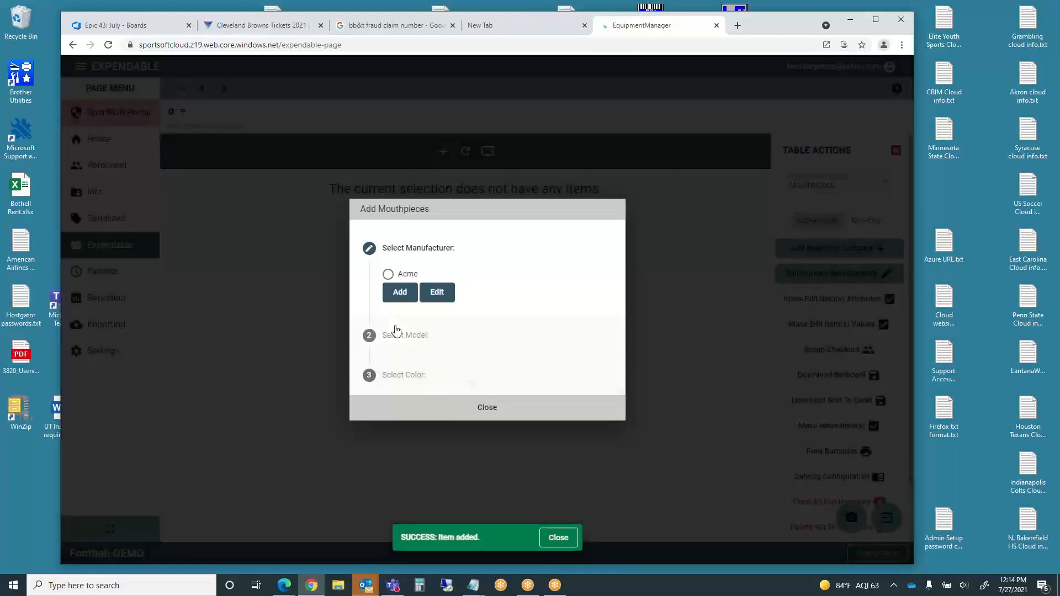
# - Choose Acme, Super and Yellow and proceed to the stock entry form
pyautogui.click(388, 274)
pyautogui.click(389, 313)
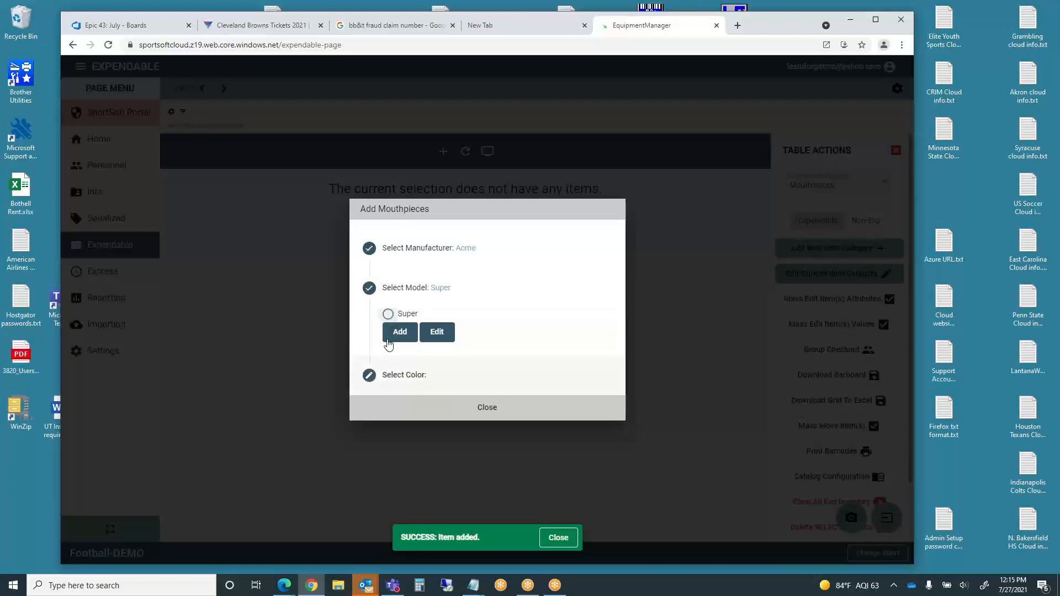
pyautogui.click(388, 354)
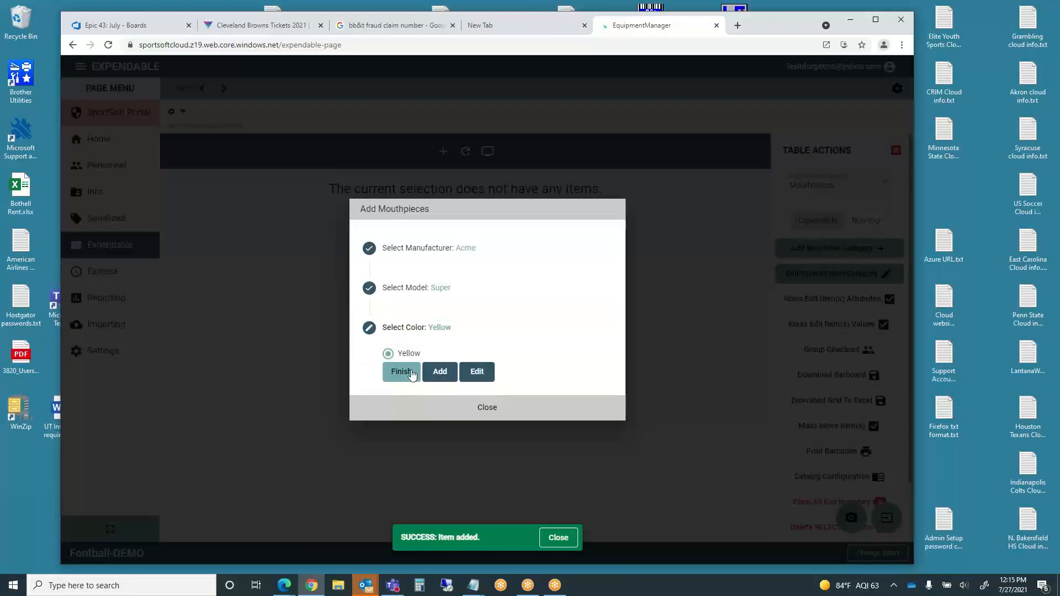
pyautogui.click(402, 372)
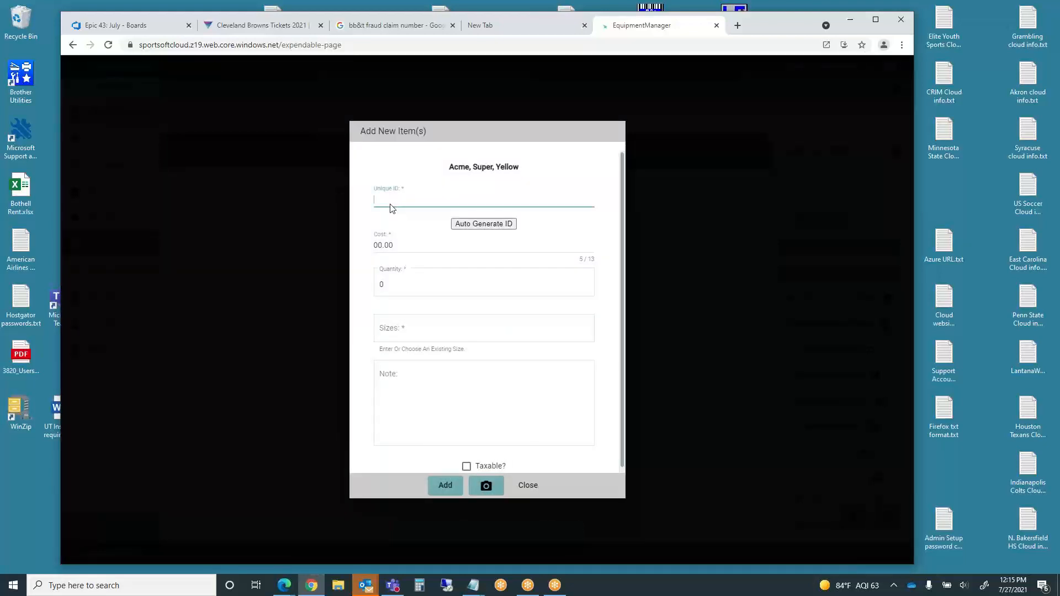
pyautogui.write('194957635801')
pyautogui.click(409, 245)
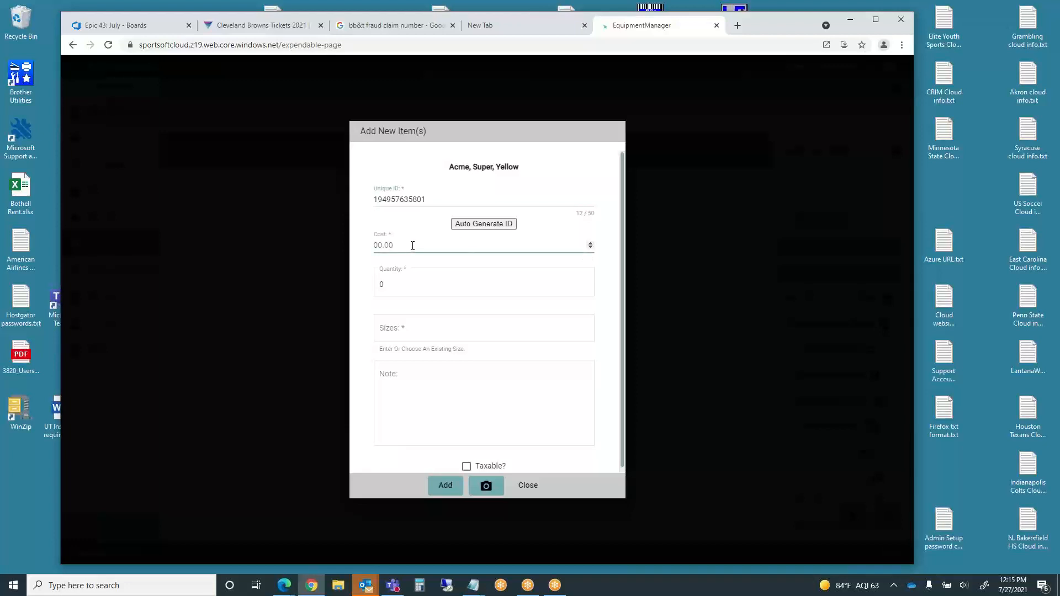
pyautogui.write('10')
pyautogui.click(390, 284)
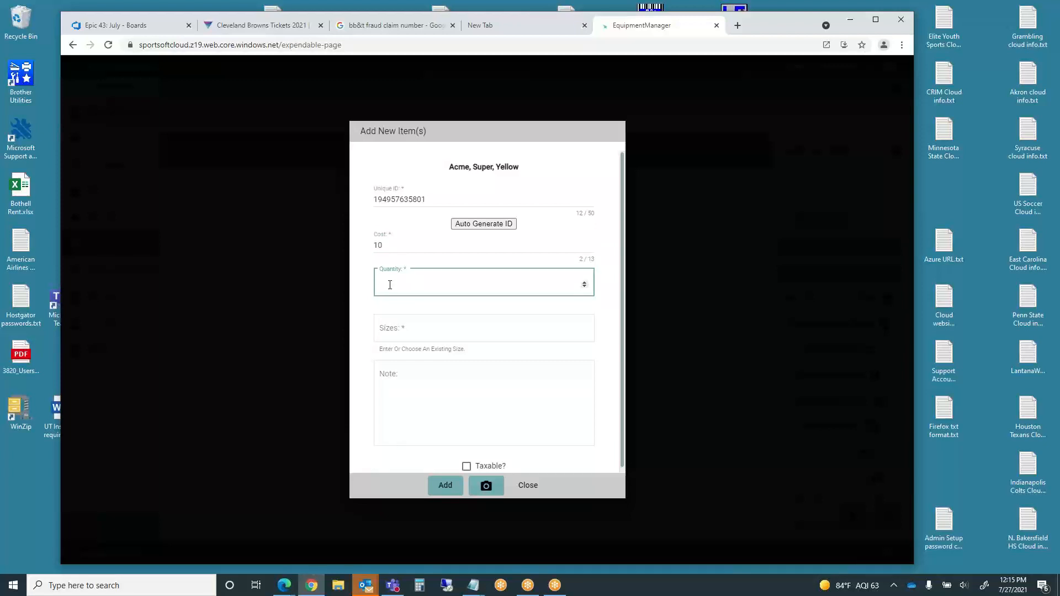
pyautogui.write('100')
pyautogui.click(406, 332)
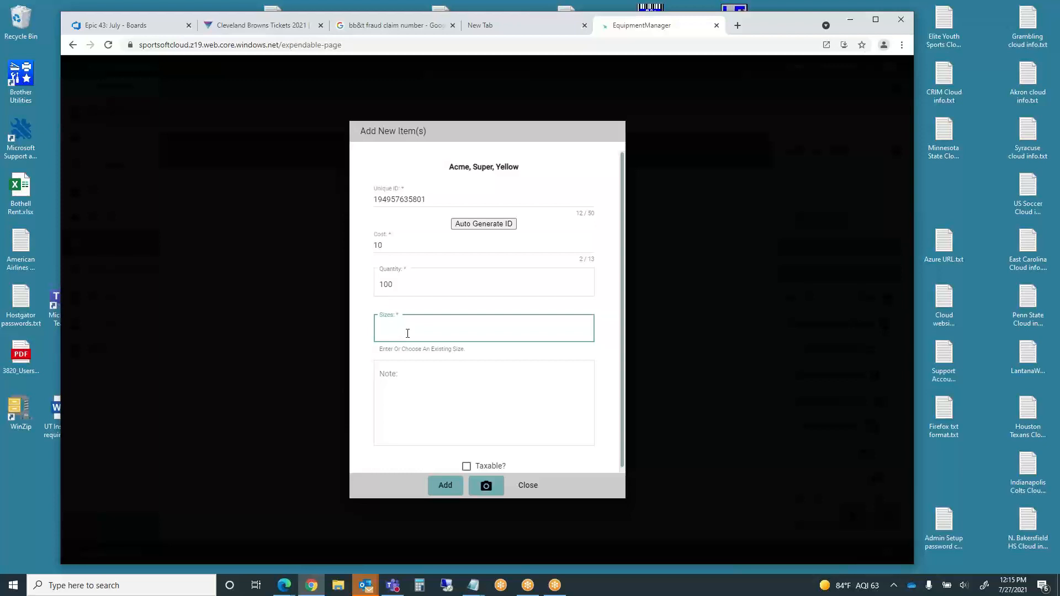
pyautogui.write('L')
pyautogui.click(385, 374)
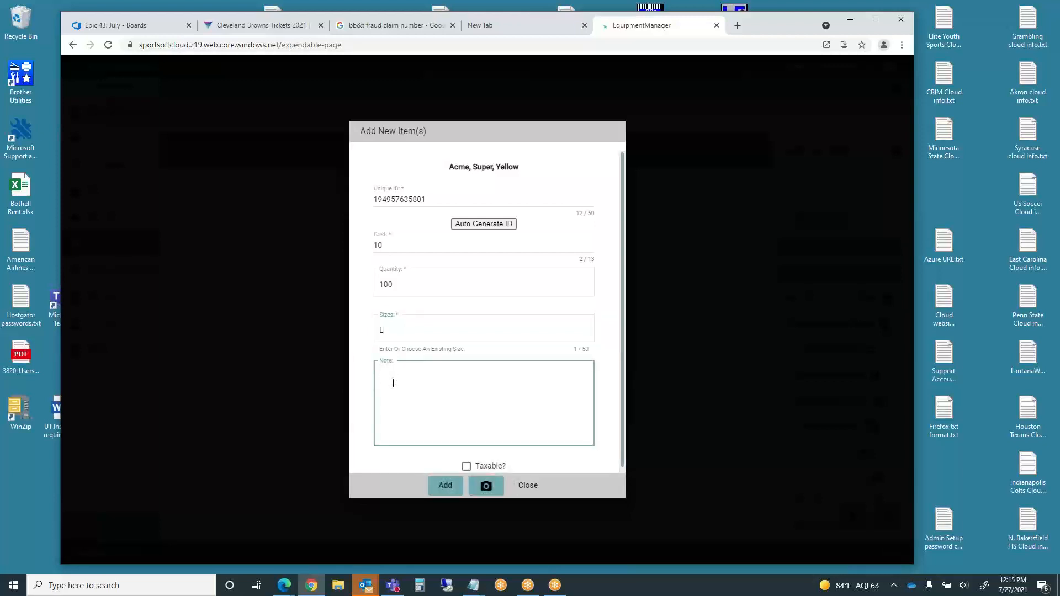
# - Add the mouthpieces to inventory, dismiss the success message, and close both dialogs
pyautogui.click(446, 486)
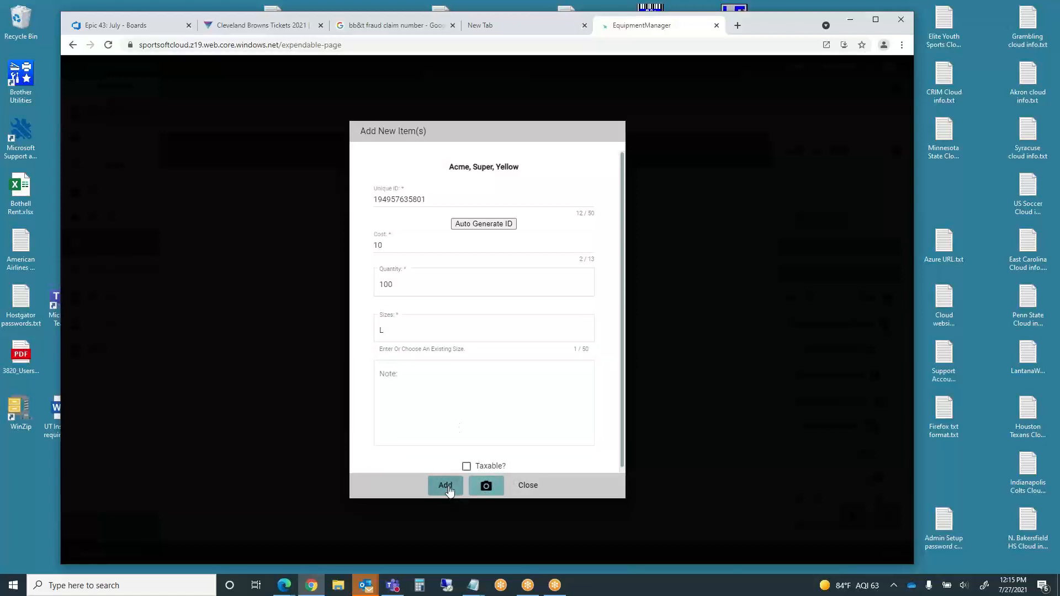
pyautogui.click(587, 539)
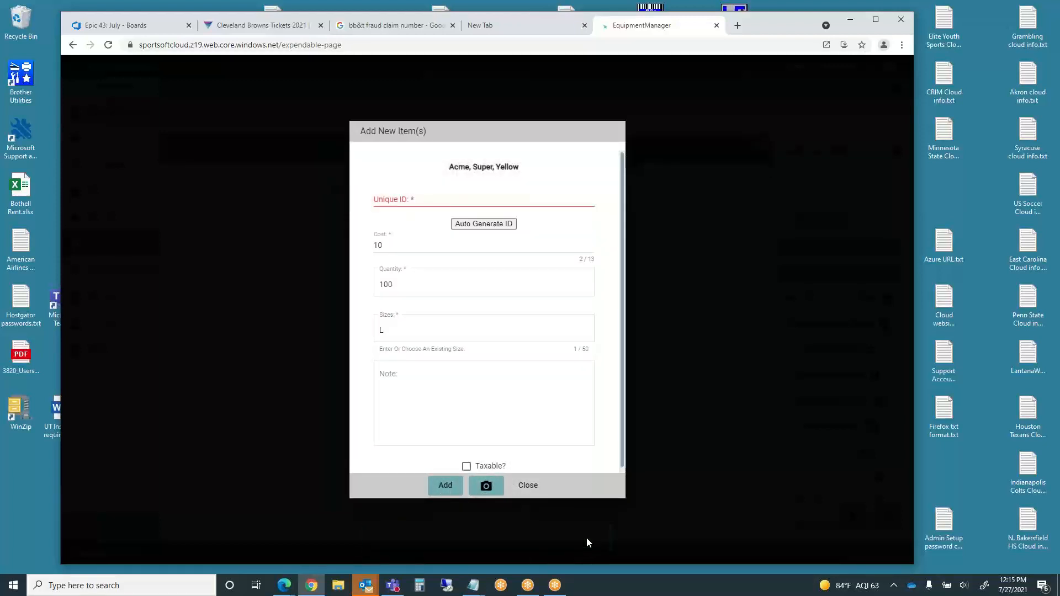
pyautogui.click(527, 486)
pyautogui.click(493, 410)
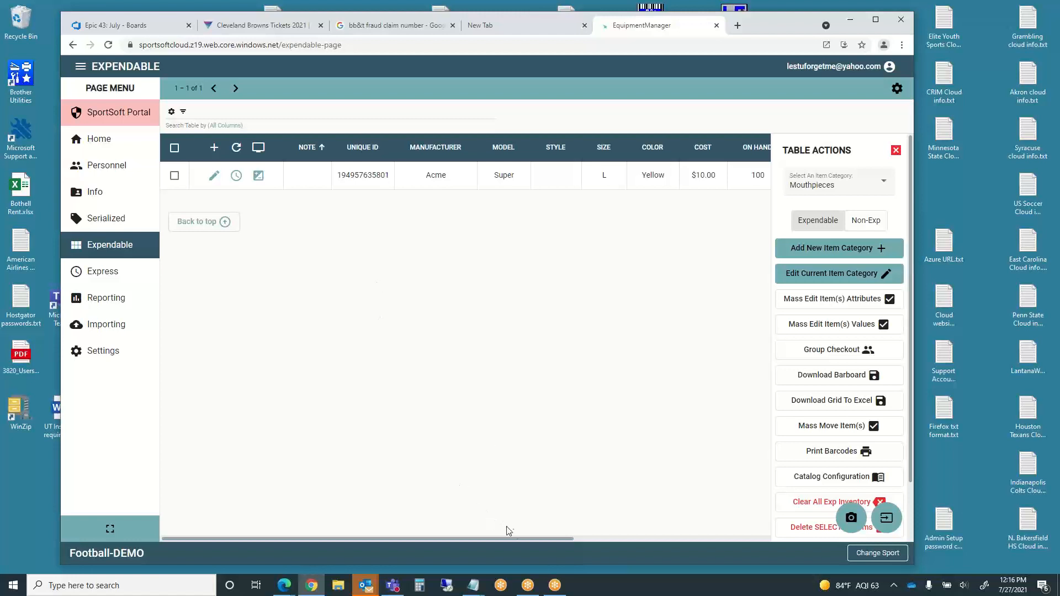
pyautogui.moveTo(526, 538); pyautogui.dragTo(700, 546)
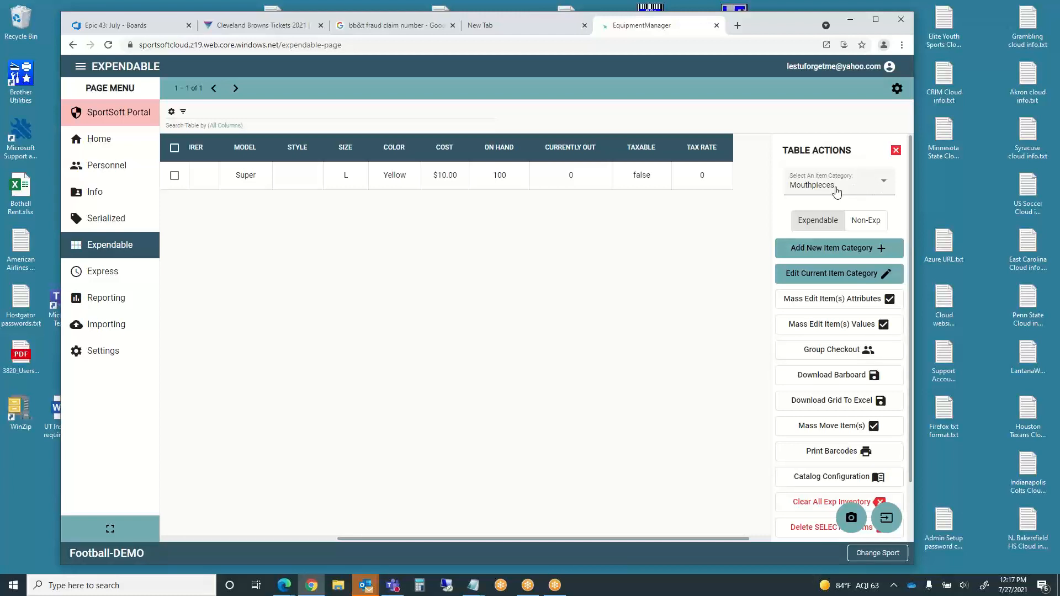
pyautogui.click(886, 184)
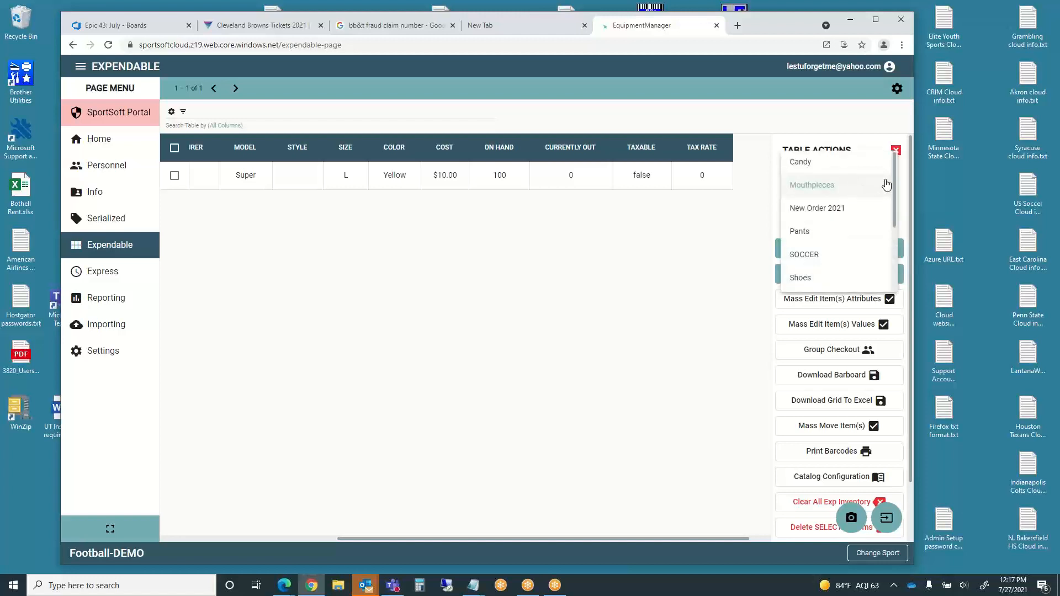
pyautogui.click(828, 190)
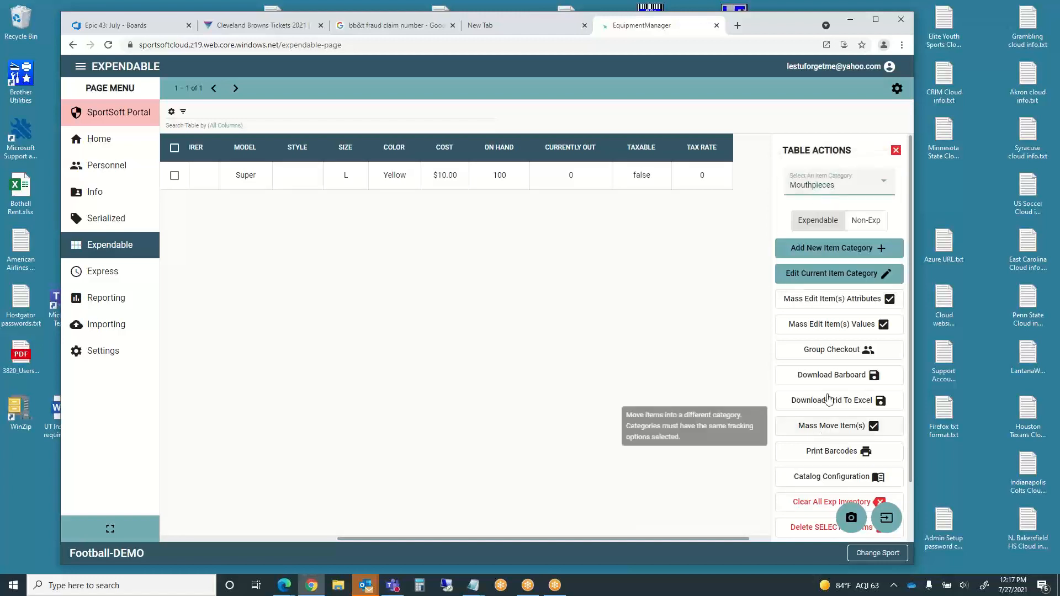
# - Add ID, Manufacturer, Model and Size to the barcode labels, then download and open the barboard PDF
pyautogui.click(834, 377)
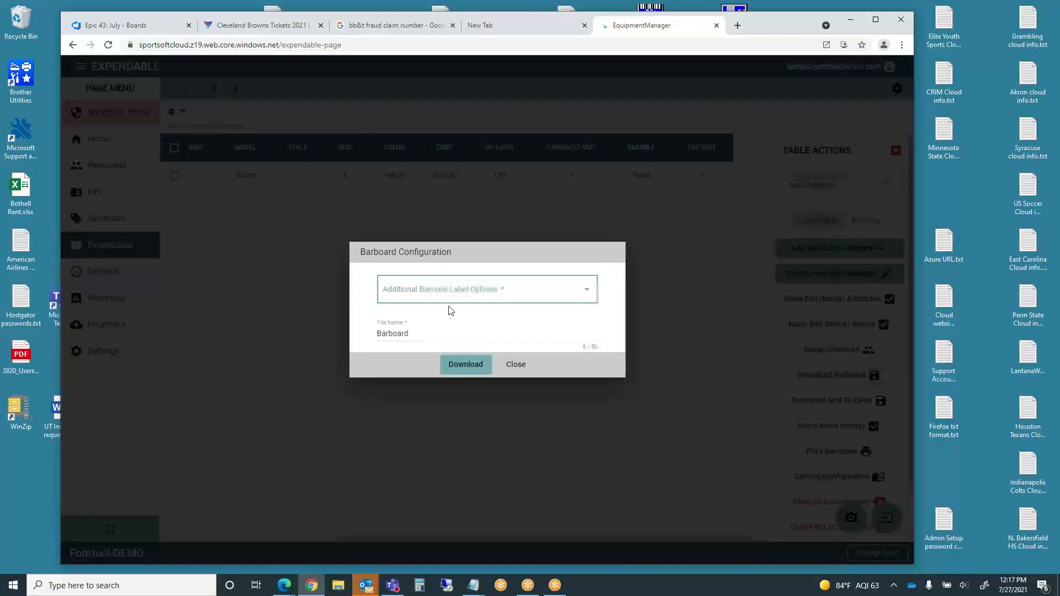
pyautogui.click(530, 291)
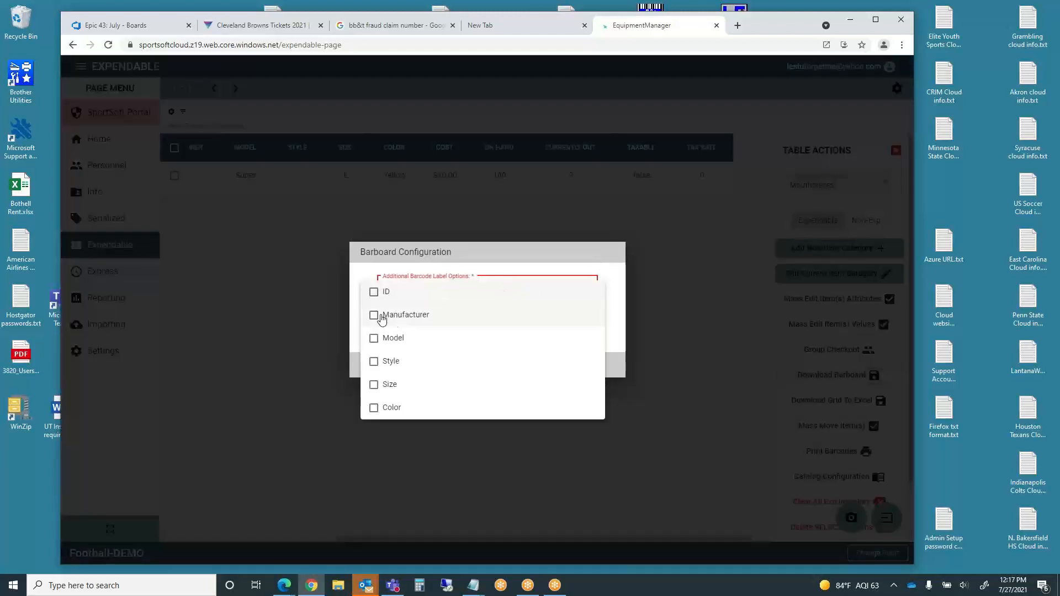
pyautogui.click(375, 315)
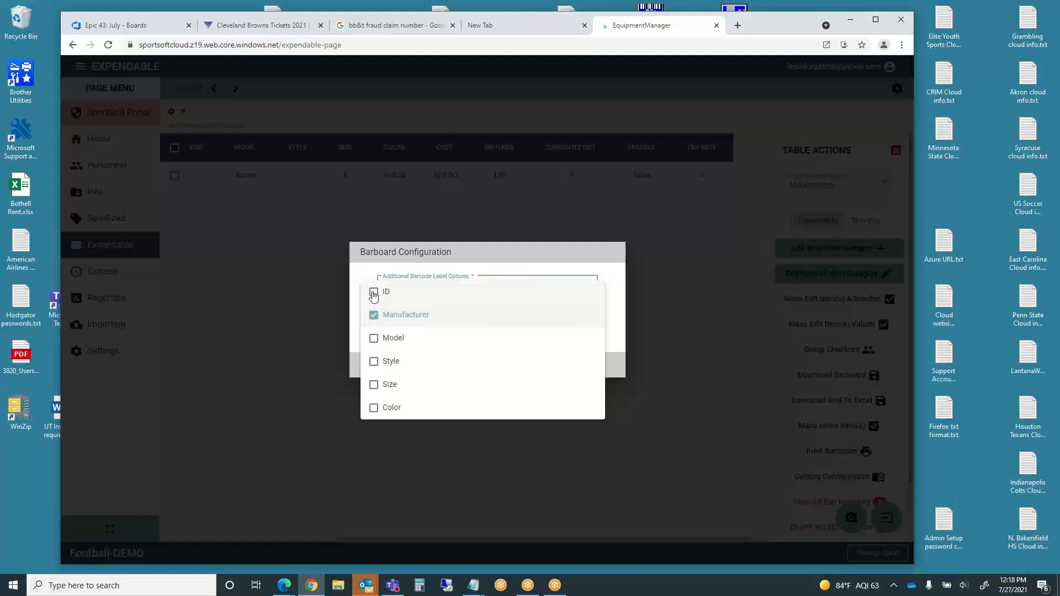
pyautogui.click(373, 293)
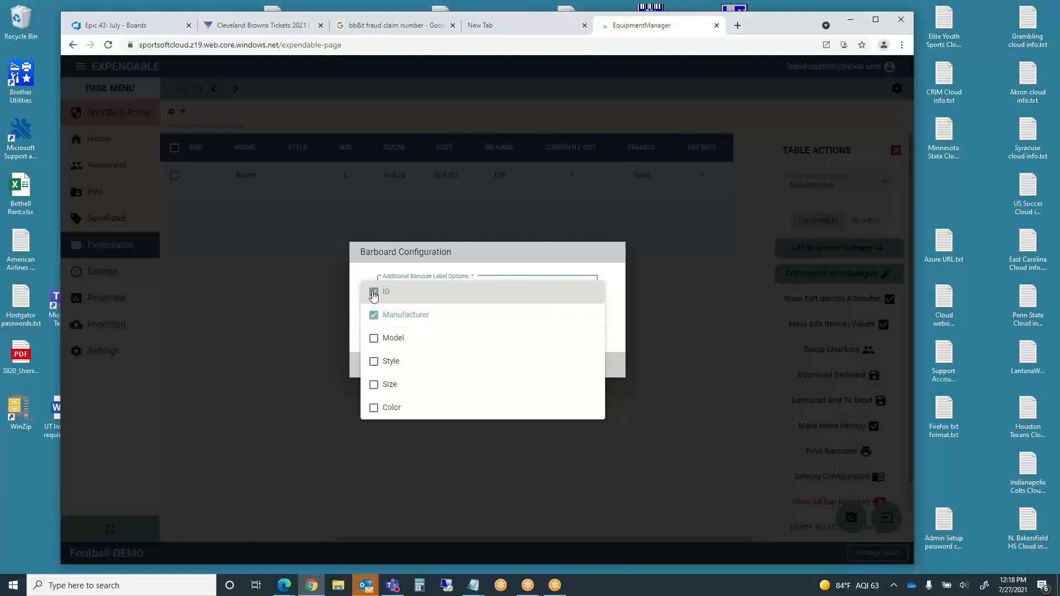
pyautogui.click(374, 337)
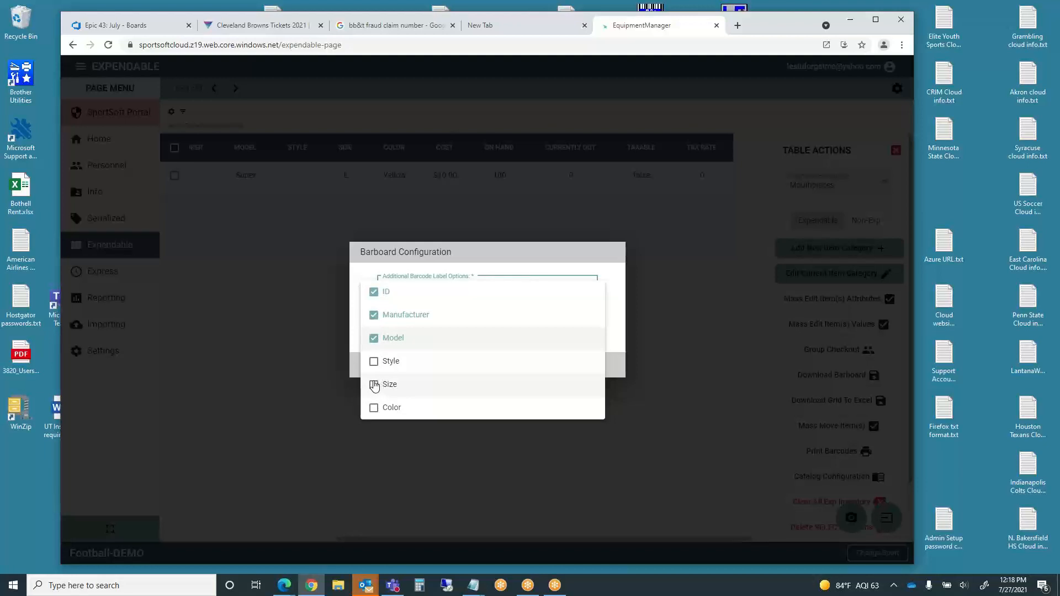
pyautogui.click(373, 385)
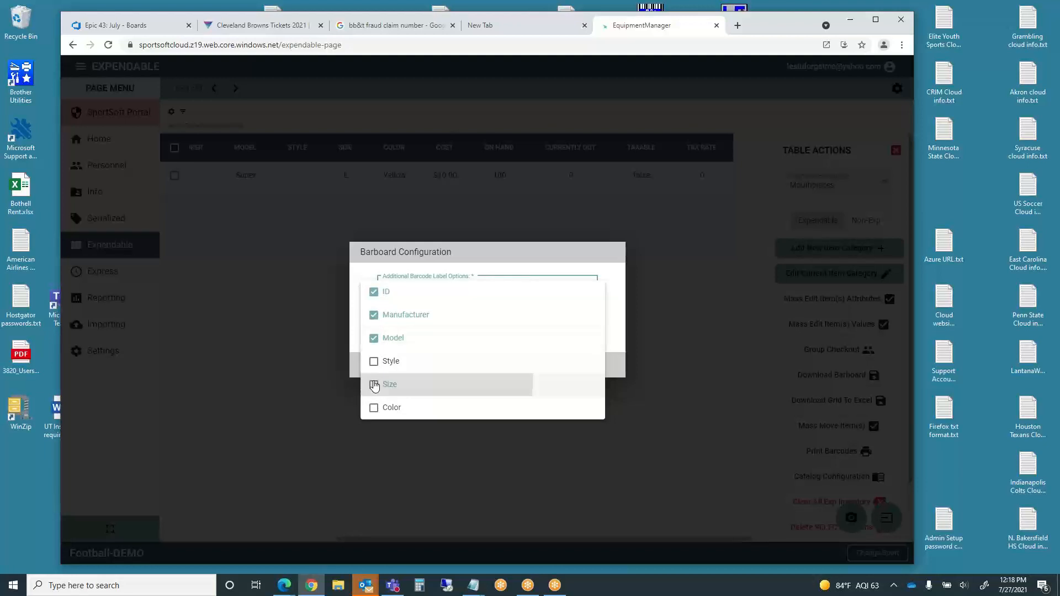
pyautogui.click(642, 406)
pyautogui.click(463, 367)
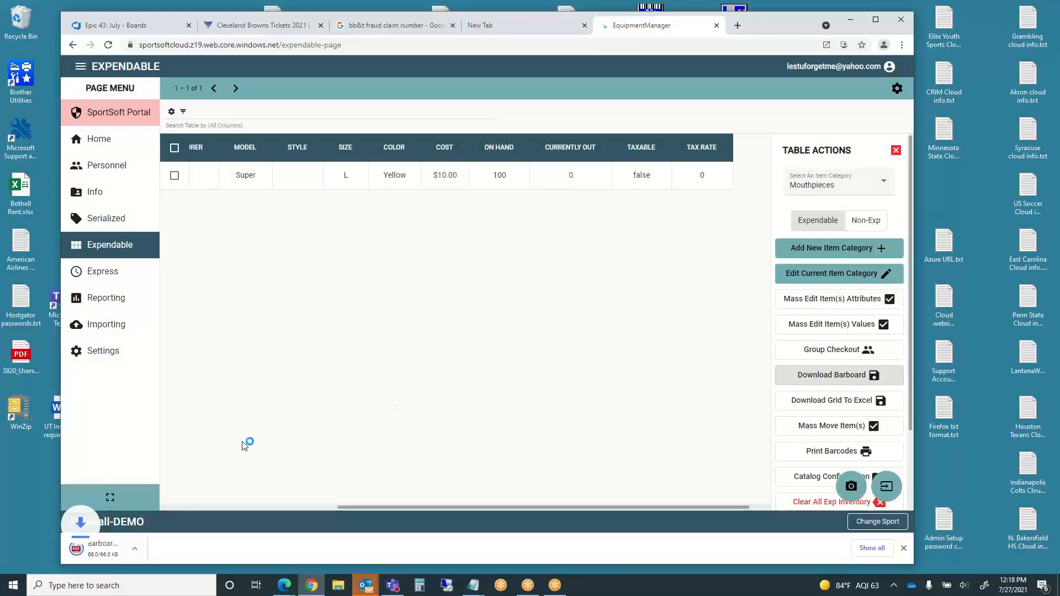
pyautogui.click(130, 546)
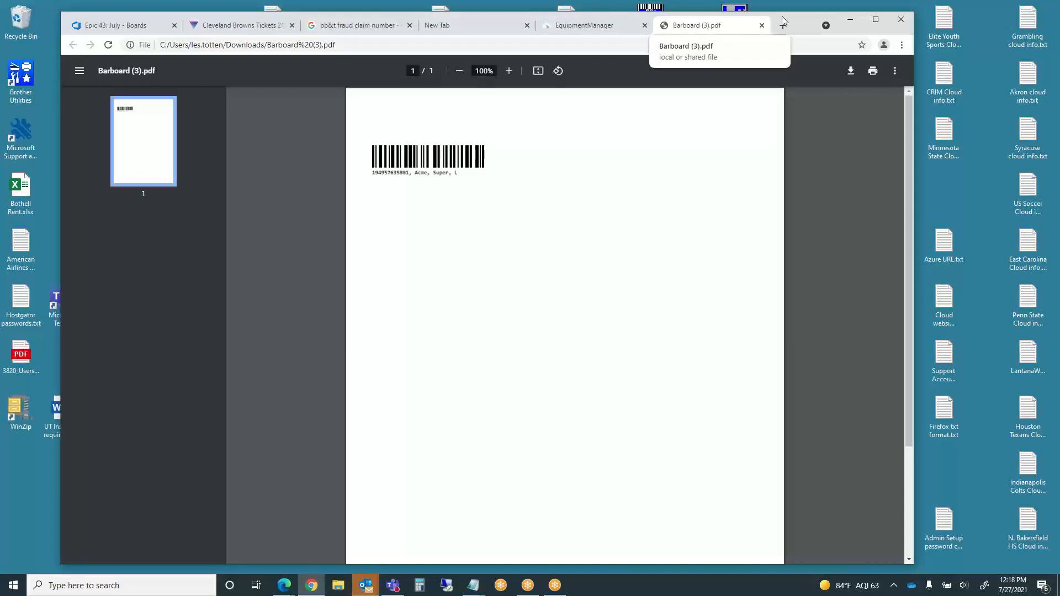
pyautogui.click(807, 8)
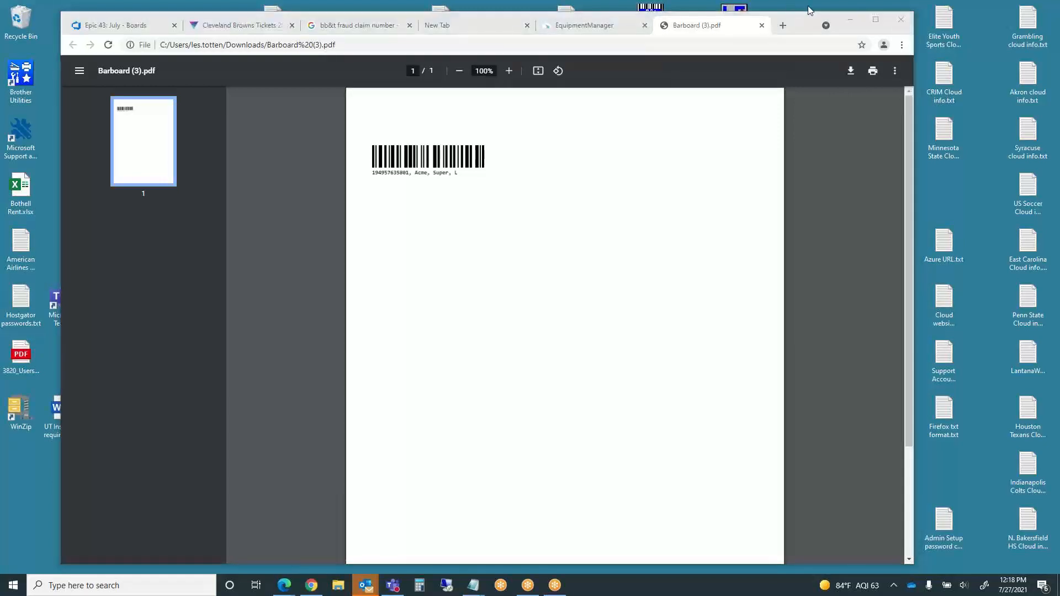
pyautogui.click(762, 25)
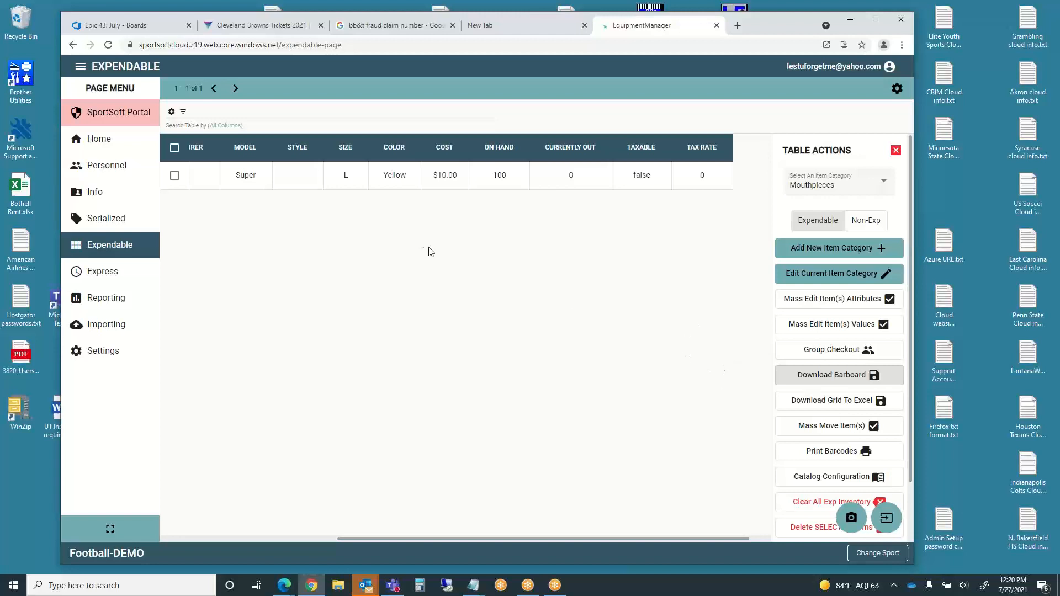
# - View the Shoes item category, then switch to the Personnel page
pyautogui.click(884, 188)
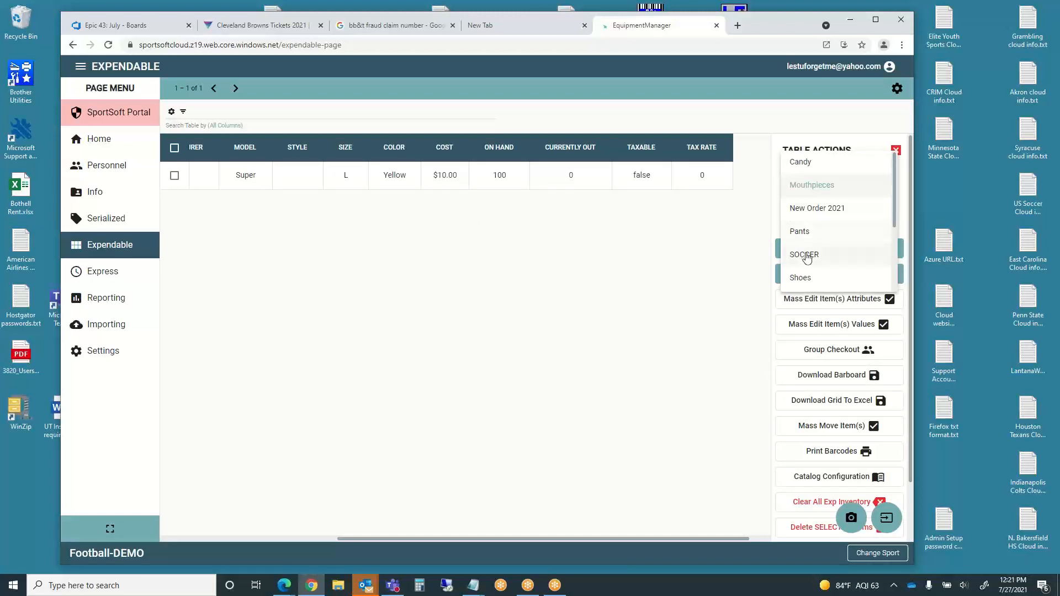
pyautogui.click(808, 277)
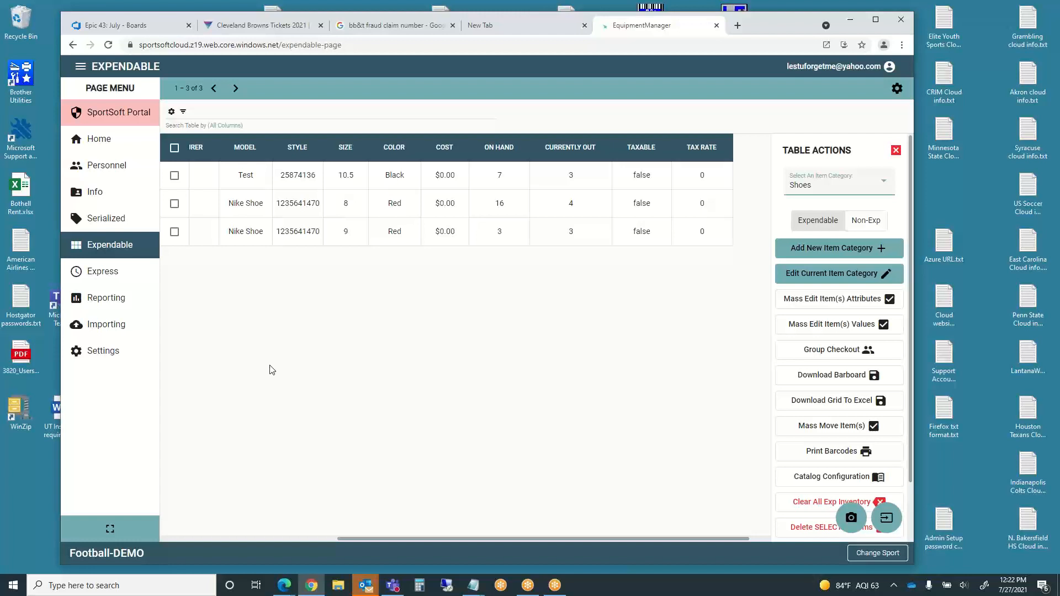
pyautogui.click(170, 539)
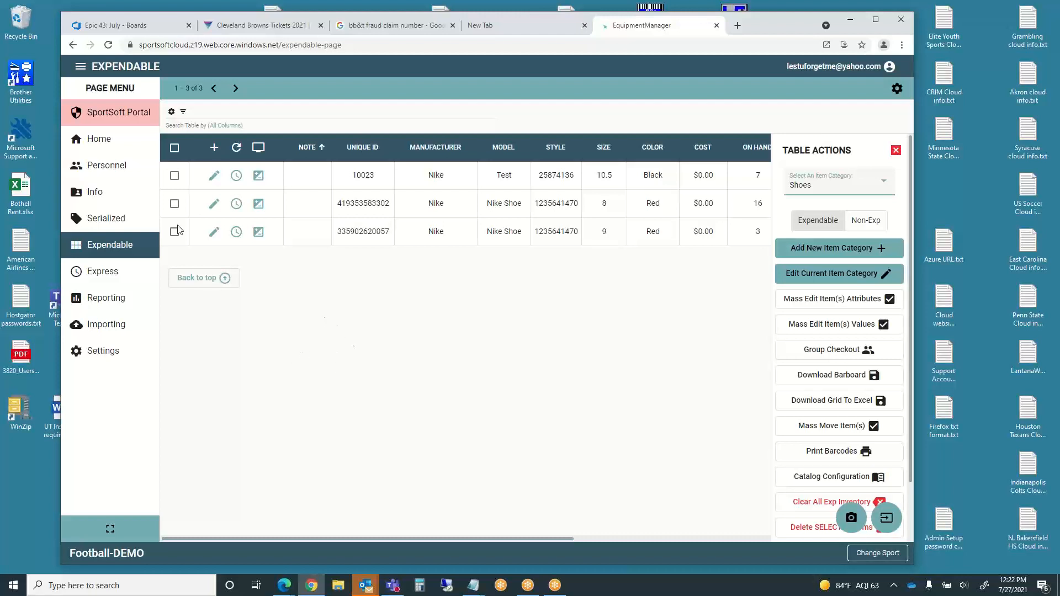
pyautogui.click(105, 170)
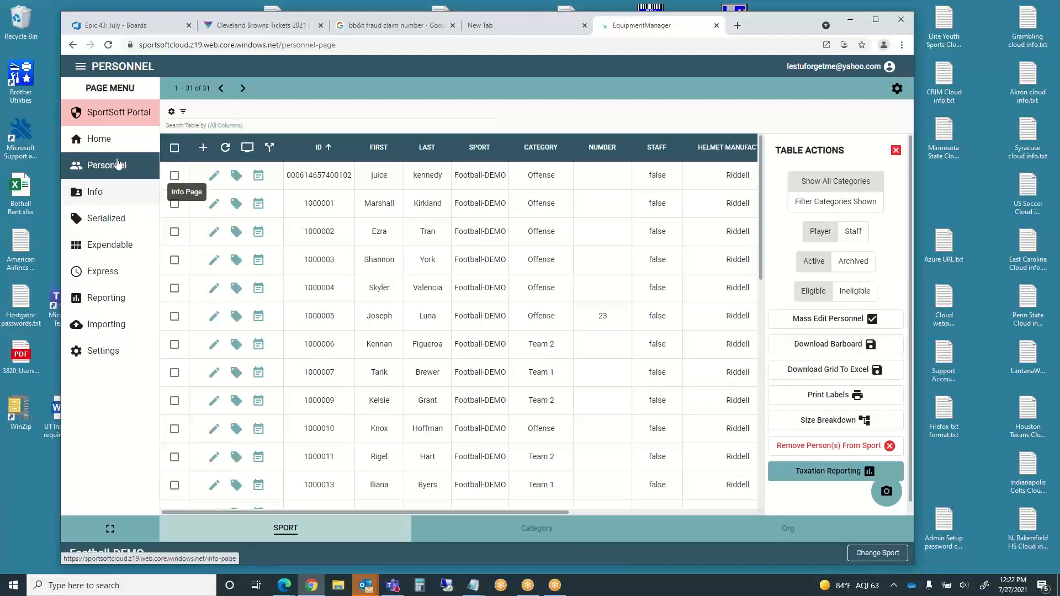
# - Show only staff members and open the fourth staff row for editing
pyautogui.click(850, 234)
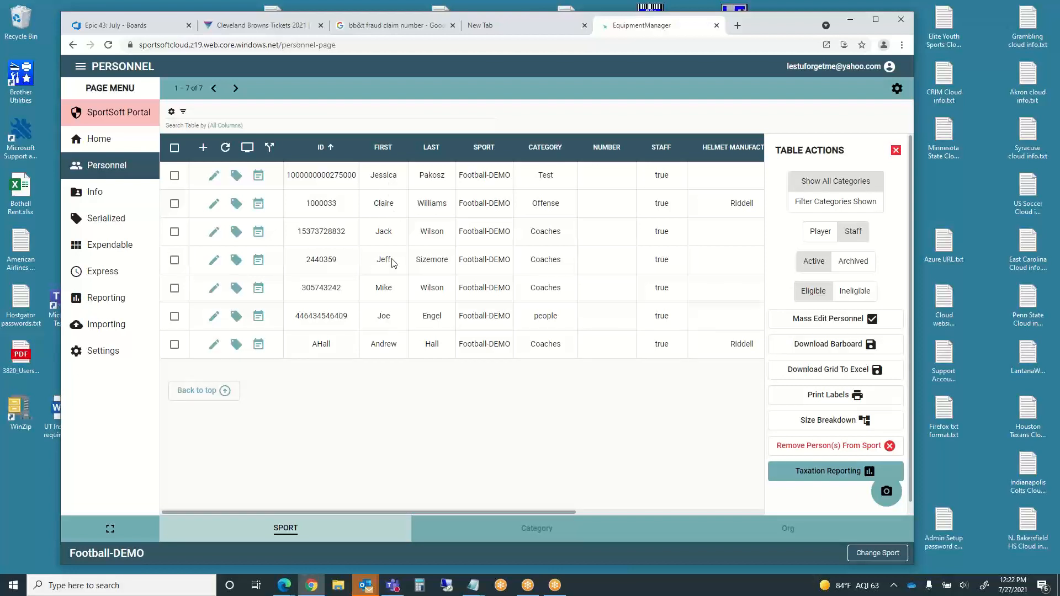
pyautogui.click(214, 260)
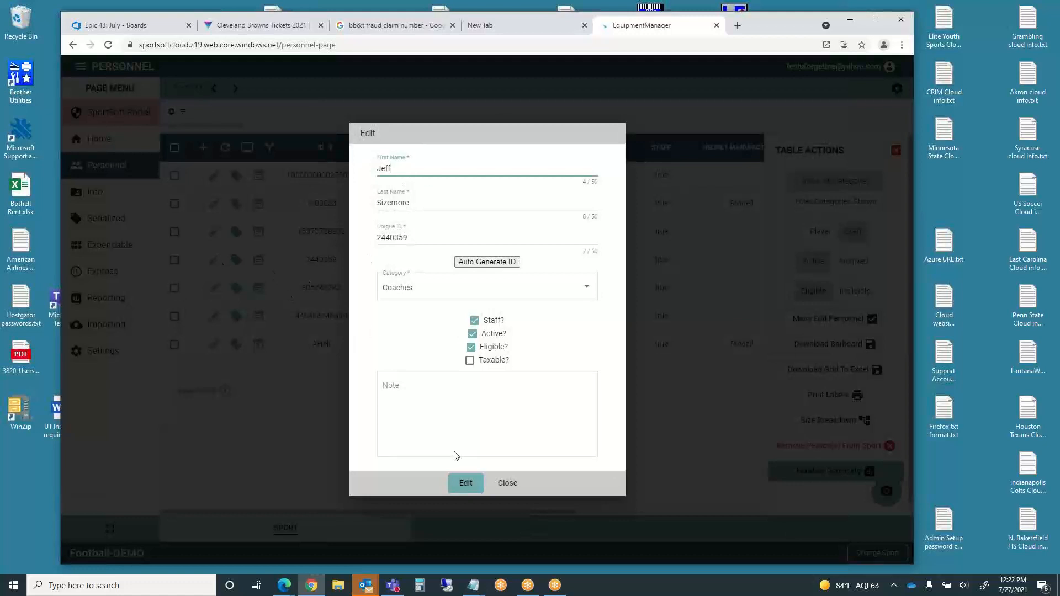
# - Untick Staff? on the coach's record, change the category to Offense, and save
pyautogui.click(506, 483)
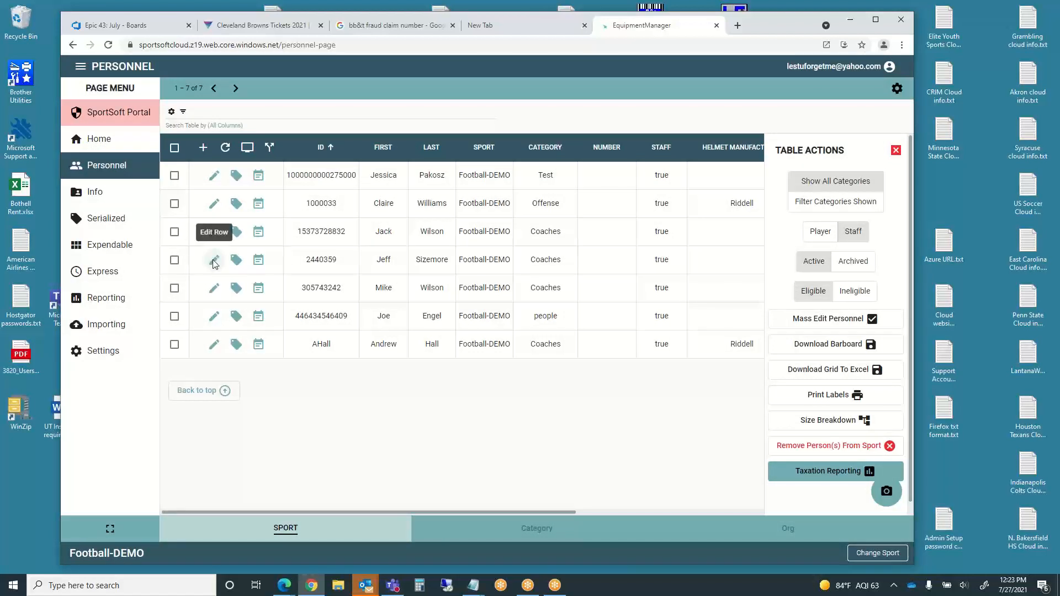
pyautogui.click(215, 260)
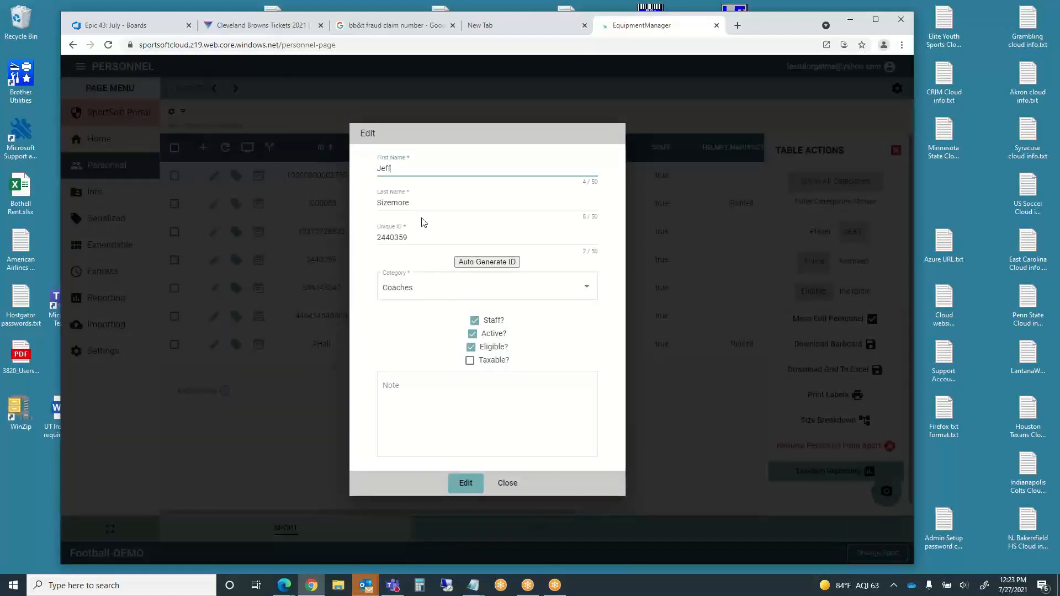
pyautogui.click(475, 322)
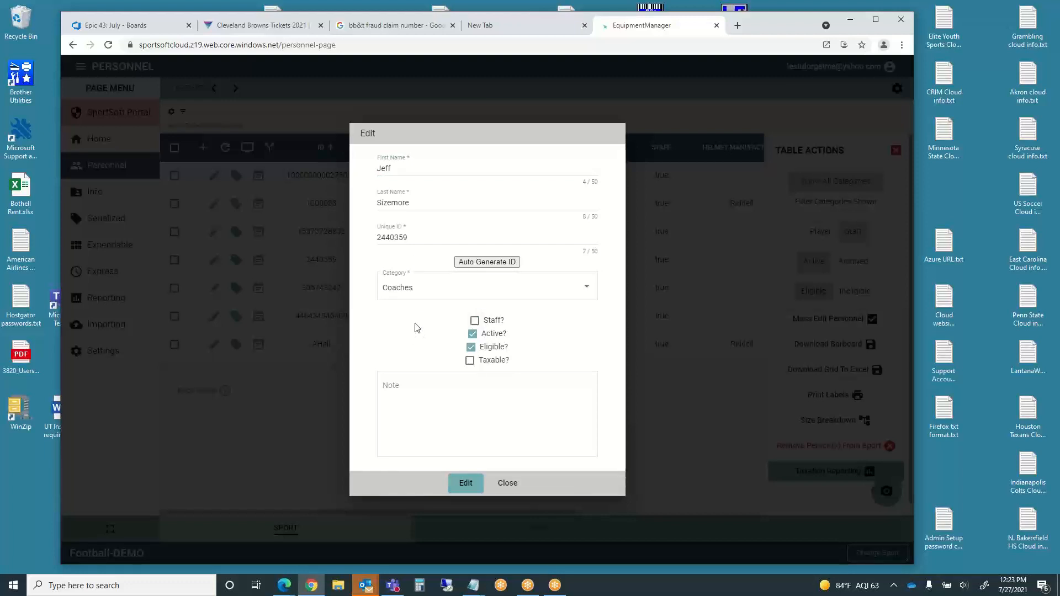
pyautogui.click(587, 288)
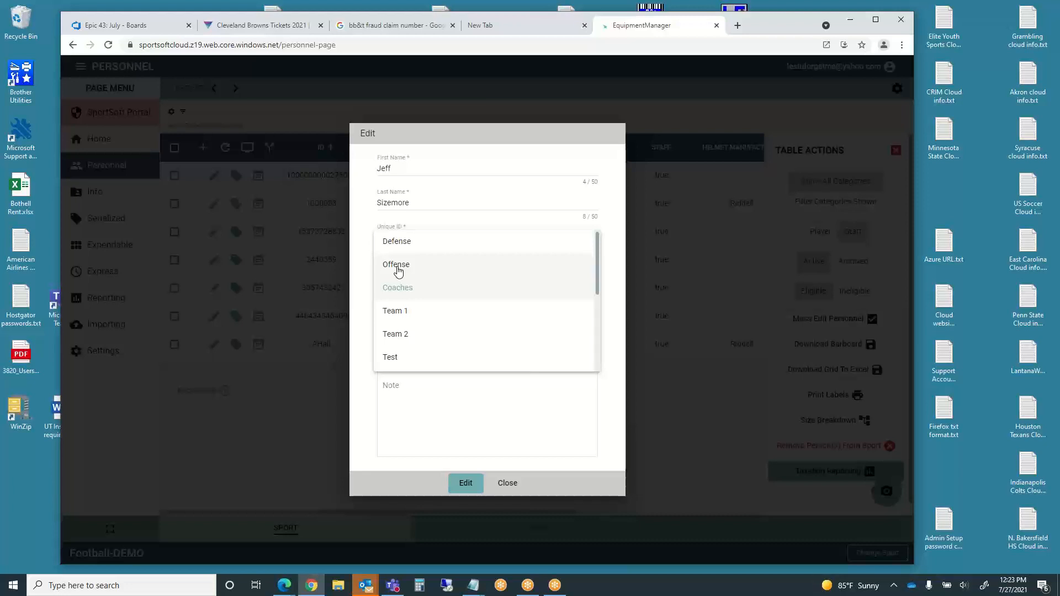
pyautogui.click(397, 269)
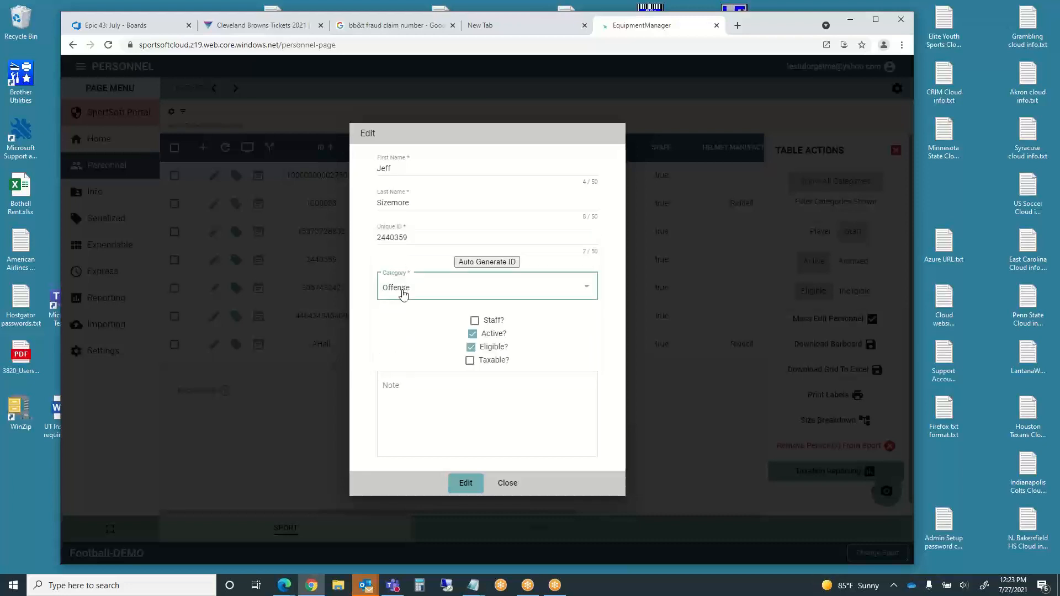
pyautogui.click(465, 482)
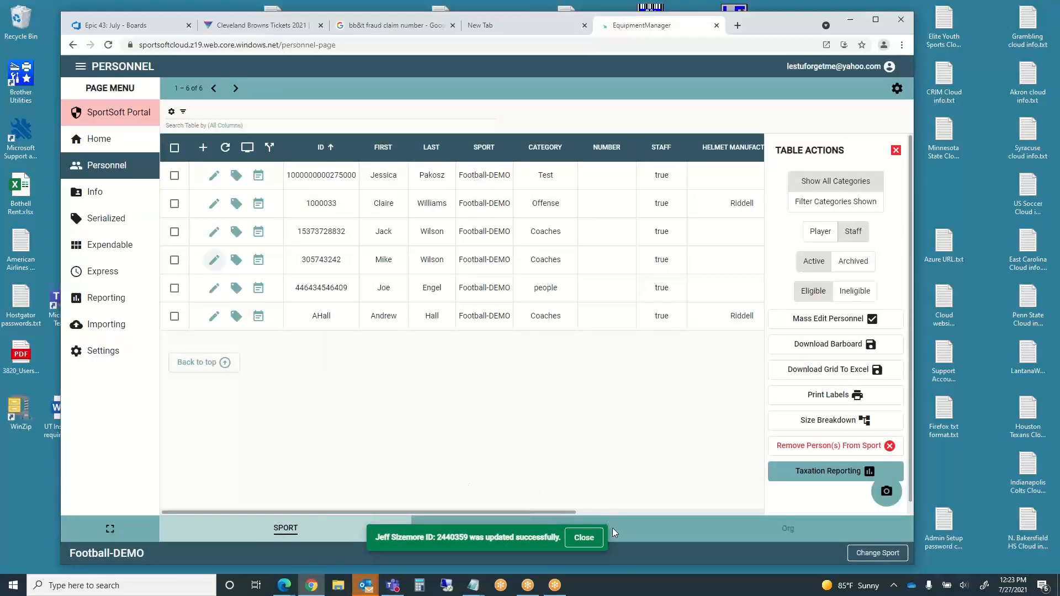
# - Show players again, search for the edited player's first name, and open his Transaction Page
pyautogui.click(584, 539)
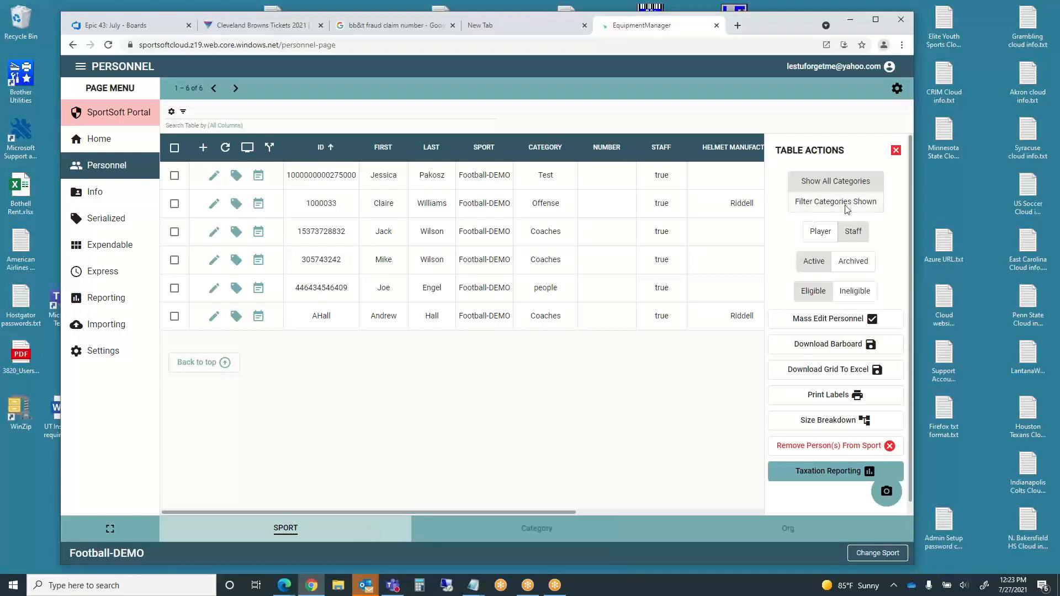
pyautogui.click(821, 232)
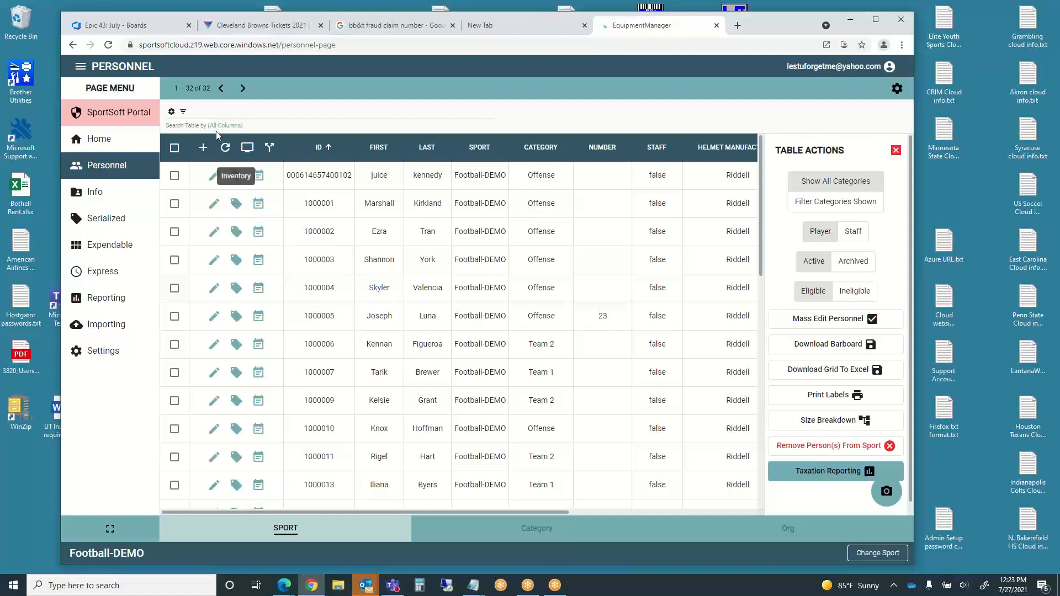
pyautogui.click(202, 119)
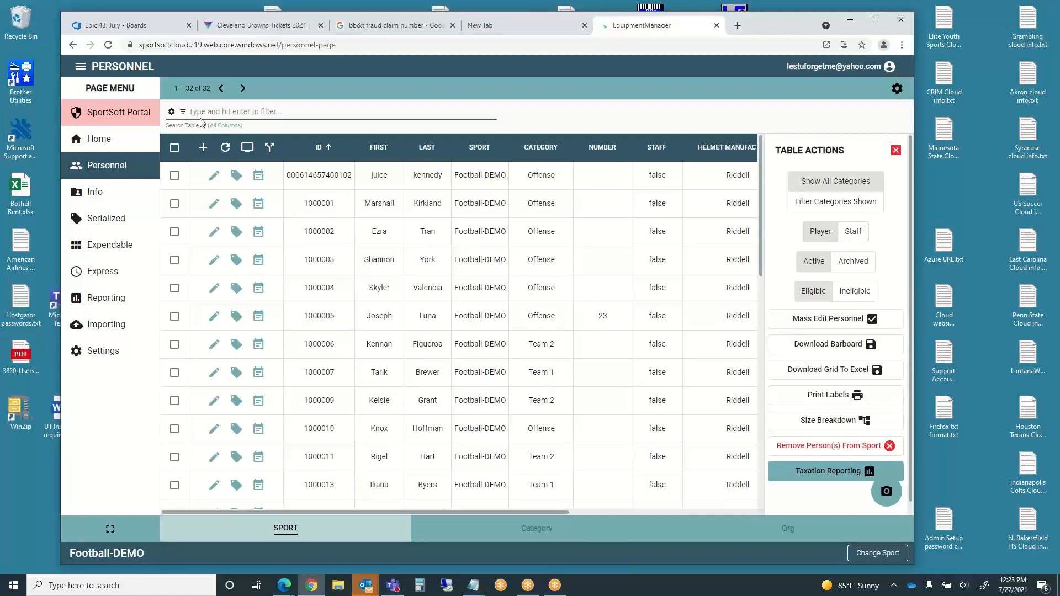
pyautogui.write('jeff')
pyautogui.press('Return')
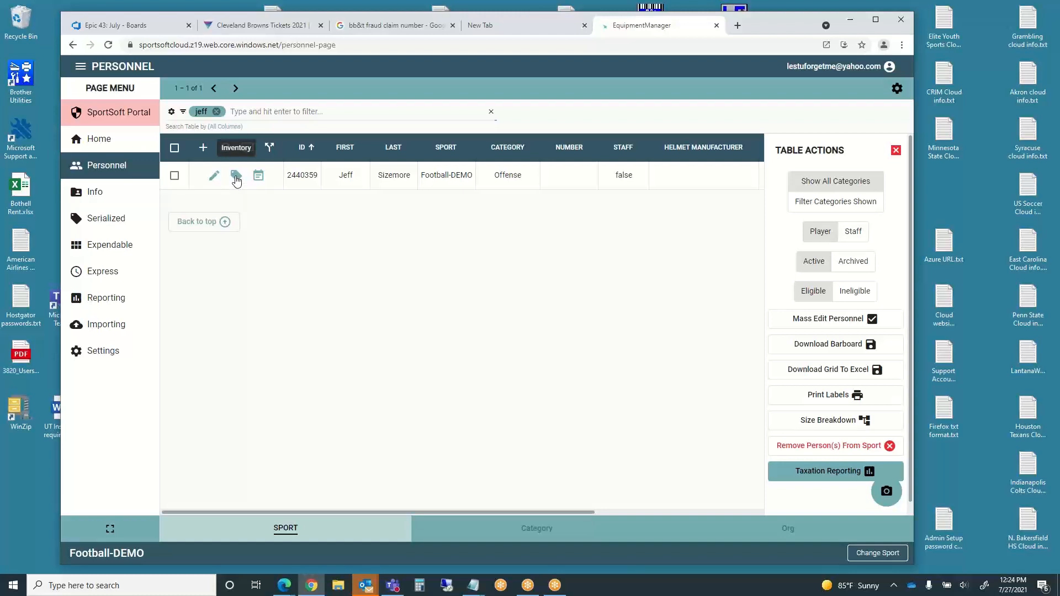
pyautogui.click(236, 176)
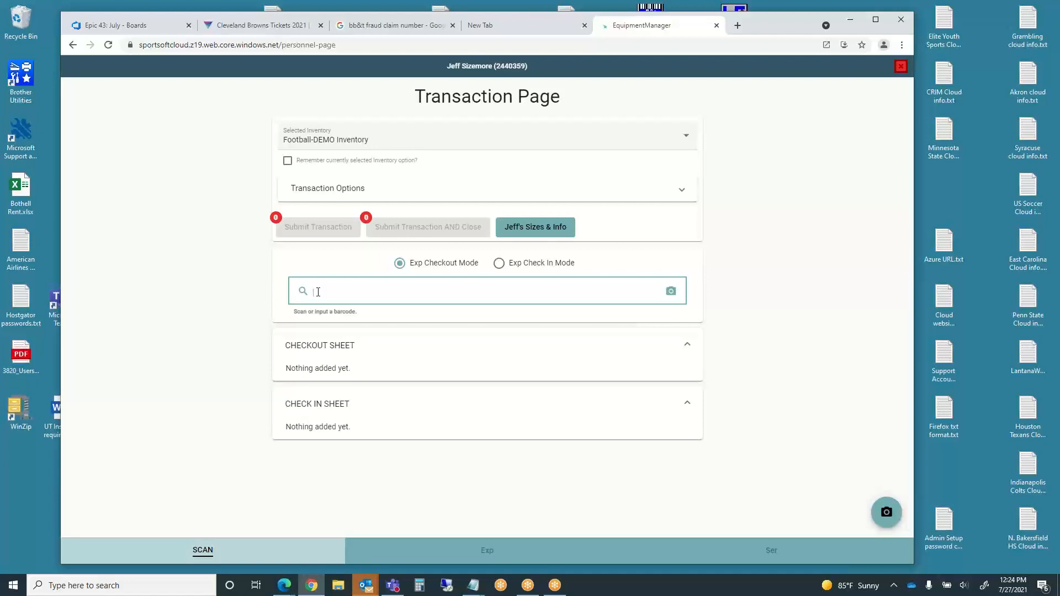
# - Scan helmet barcode SMHNwFpr89 onto the checkout sheet, then try 81815-PTH, which isn't found
pyautogui.write('SMHNwFpr89')
pyautogui.press('Return')
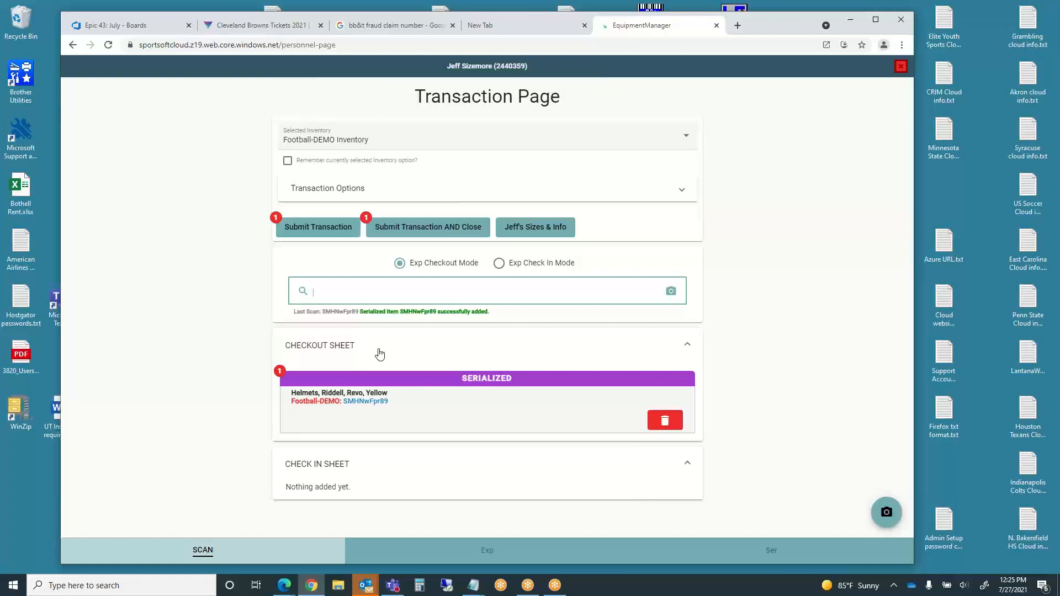
pyautogui.write('81815-PTH')
pyautogui.press('Return')
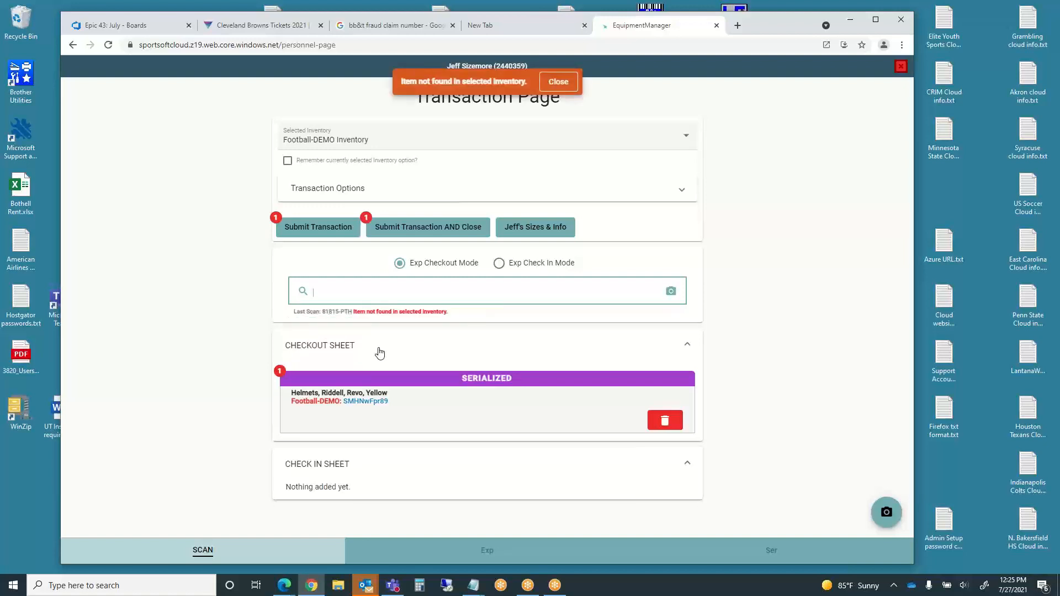
pyautogui.click(572, 86)
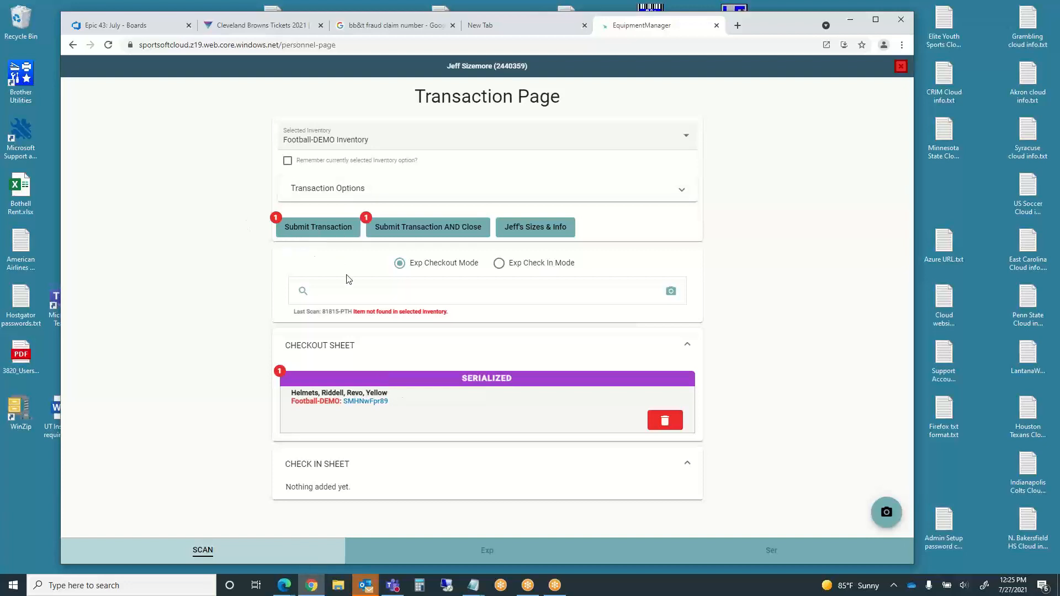
pyautogui.click(314, 236)
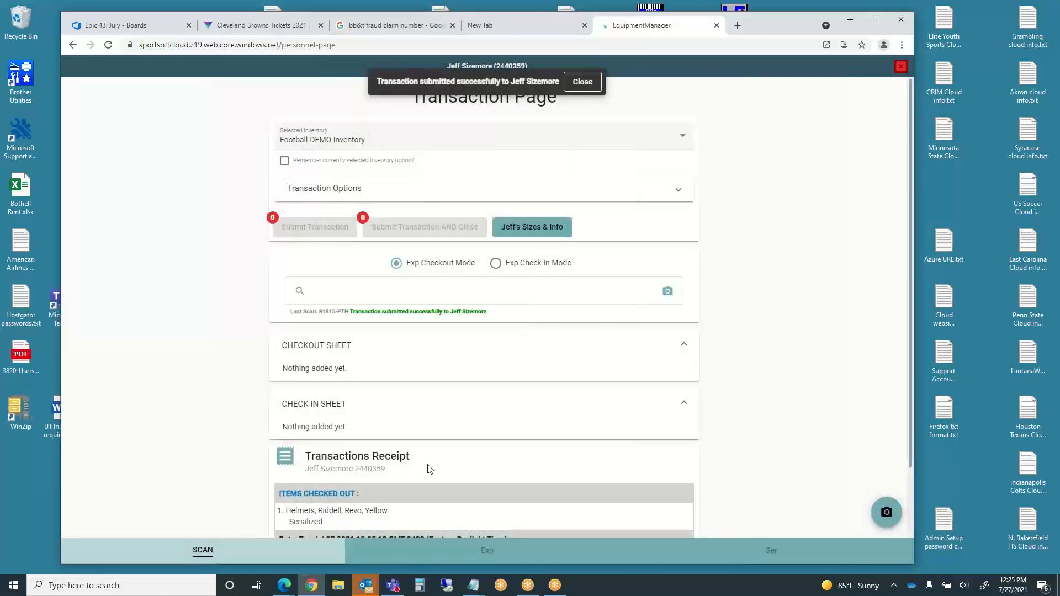
pyautogui.scroll(-3, 437, 461)
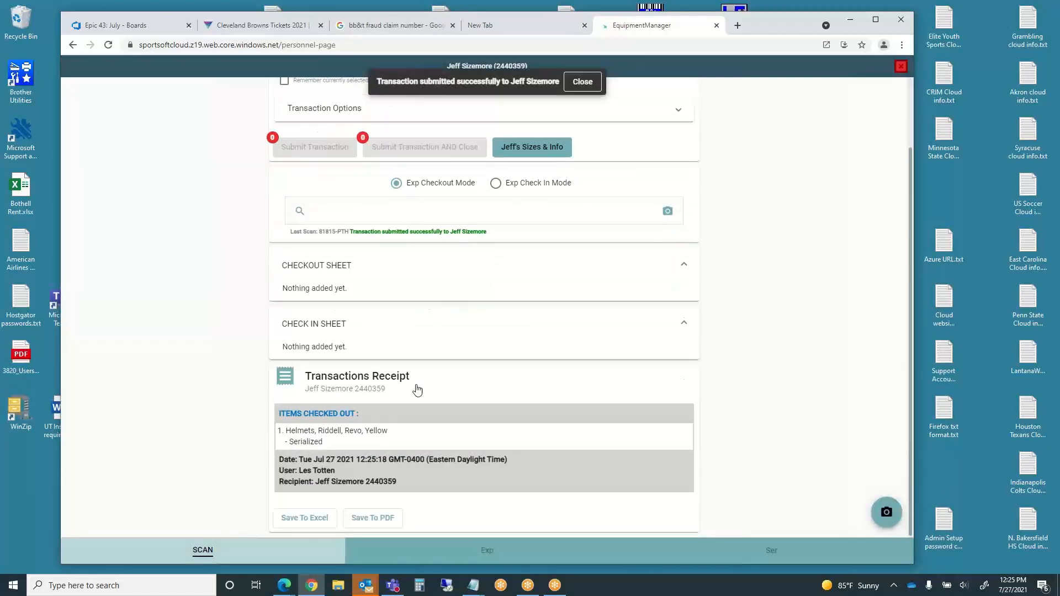
pyautogui.click(315, 216)
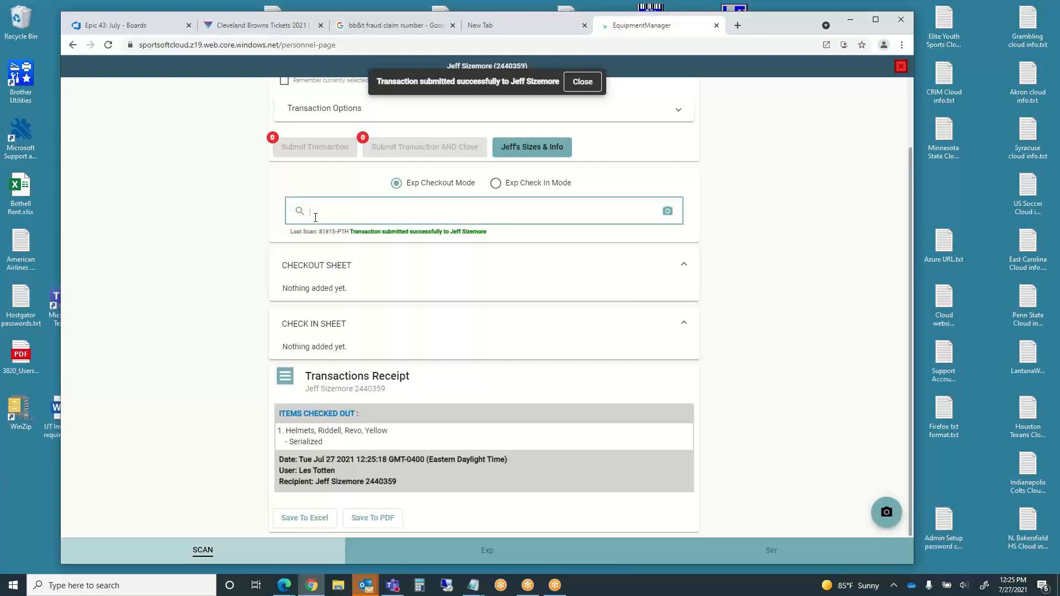
pyautogui.write('194957635801')
pyautogui.press('Return')
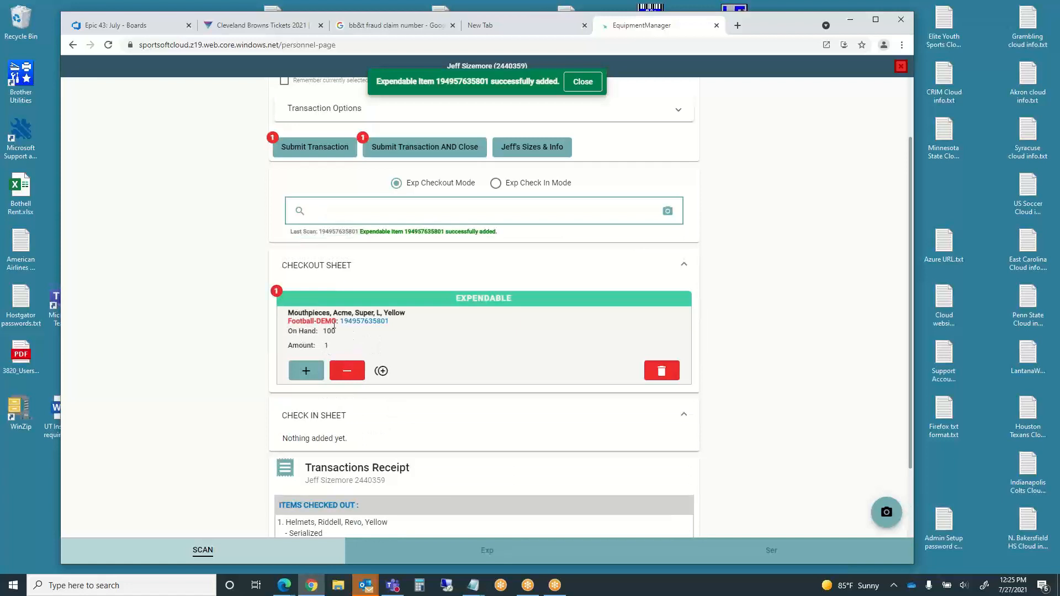
pyautogui.click(662, 373)
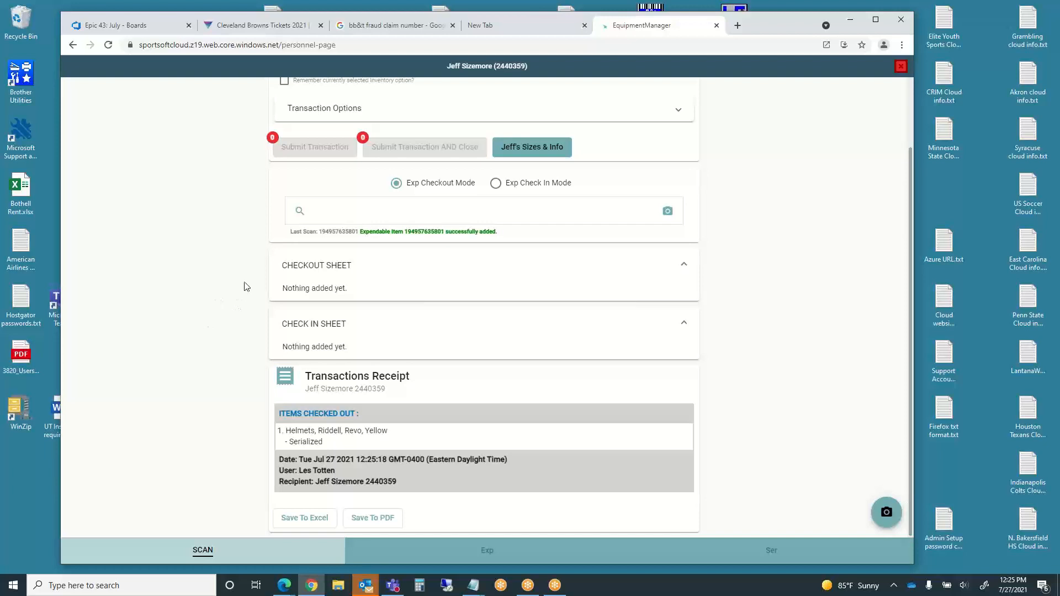
# - Add the Acme Super L Yellow mouthpiece from the expendable Mouthpieces category to checkout
pyautogui.click(299, 213)
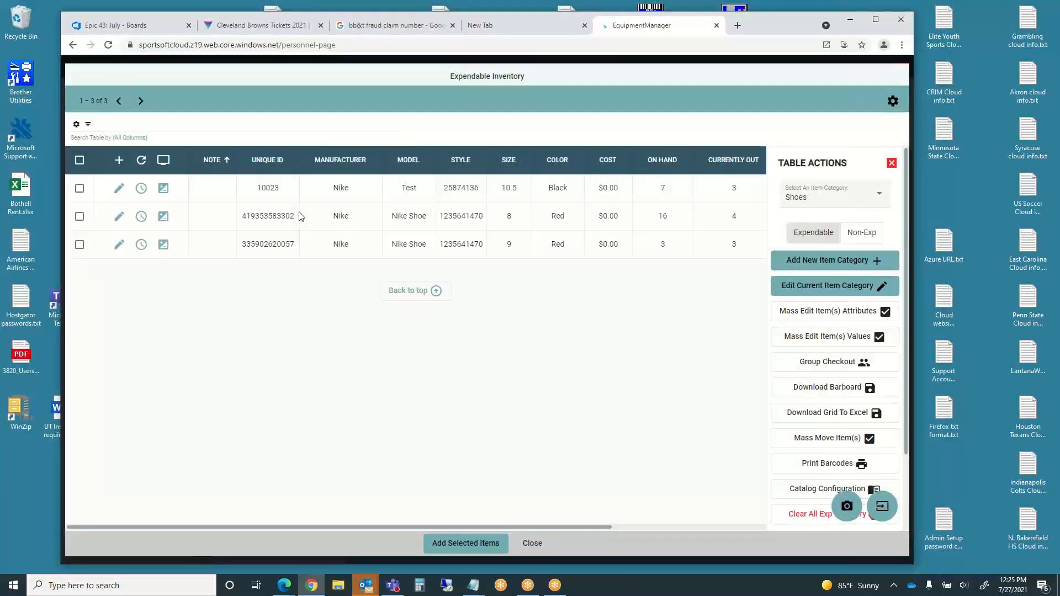
pyautogui.click(880, 199)
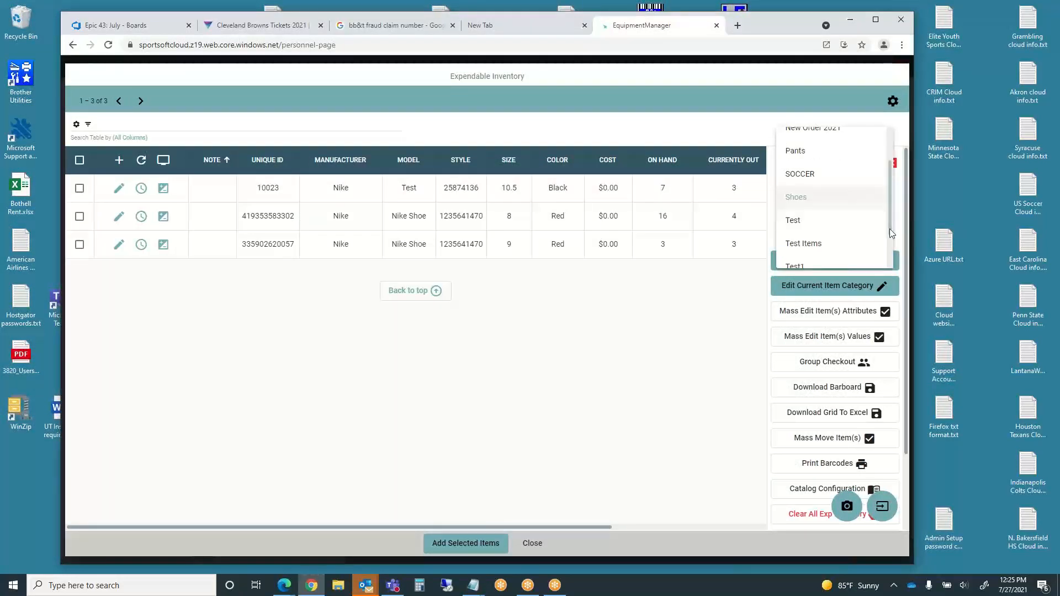
pyautogui.moveTo(890, 223); pyautogui.dragTo(888, 188)
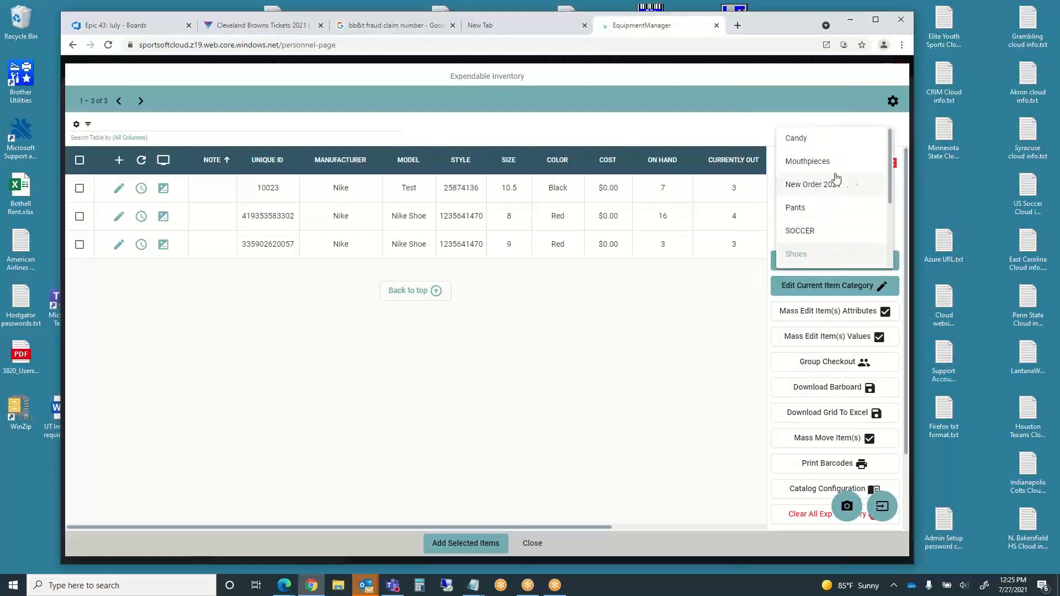
pyautogui.click(811, 163)
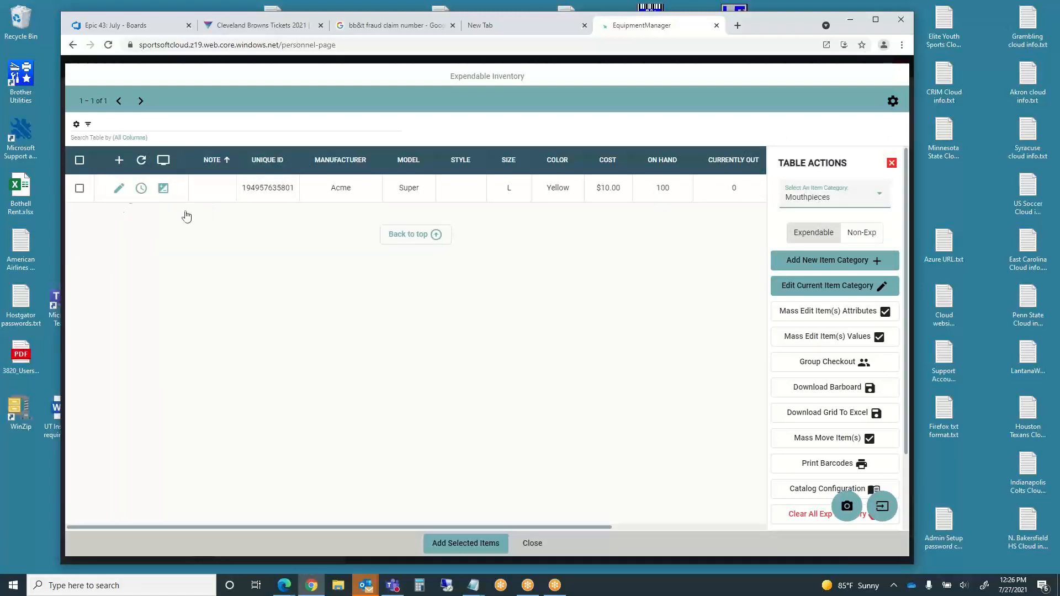
pyautogui.click(79, 188)
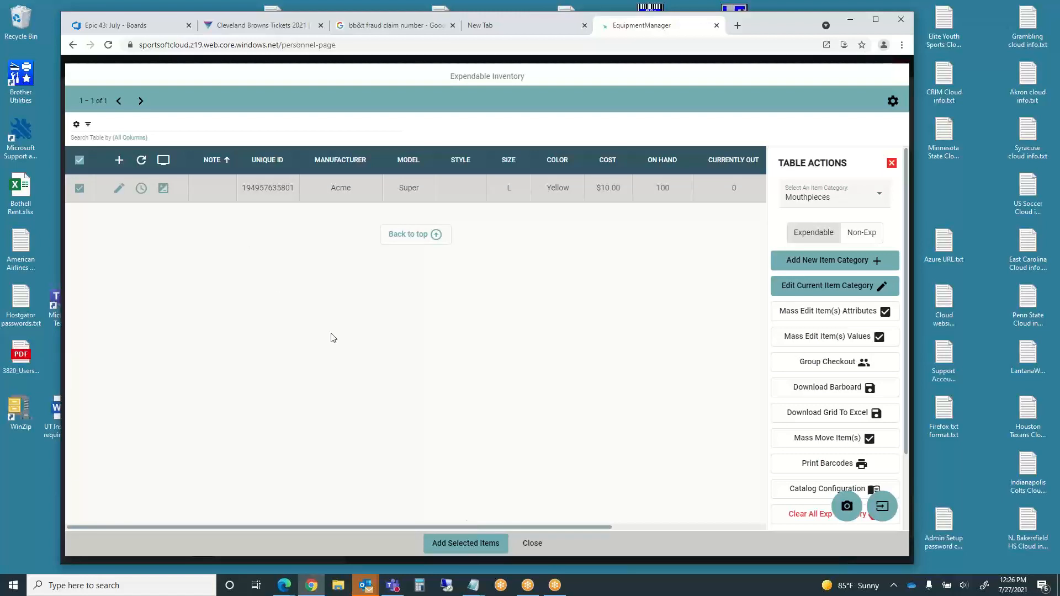
pyautogui.click(469, 545)
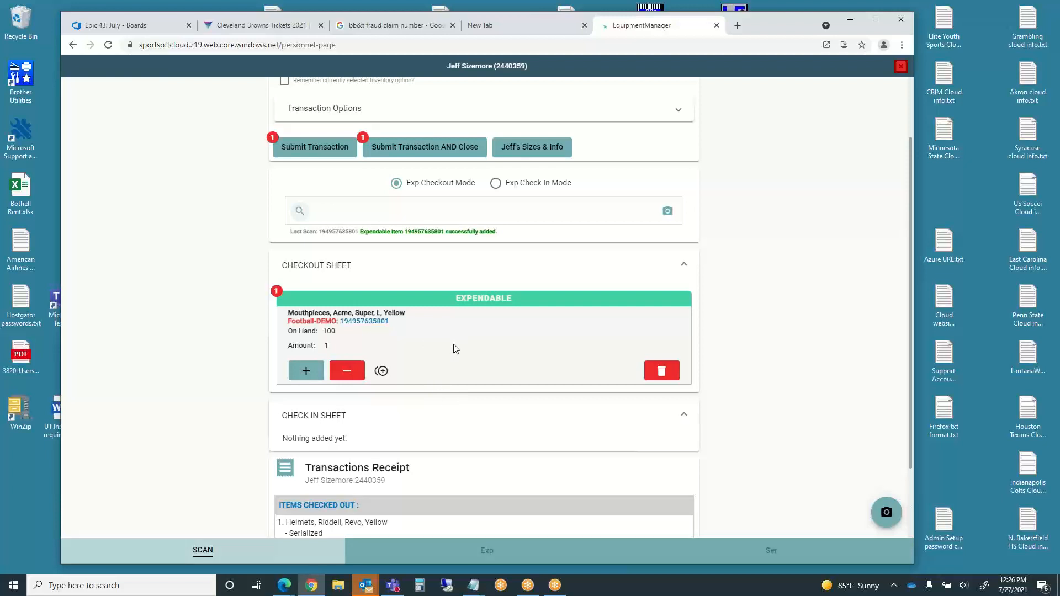
# - Raise the mouthpiece amount to 3, lower it back to 1, and submit the transaction
pyautogui.click(305, 374)
pyautogui.click(305, 374)
pyautogui.click(344, 375)
pyautogui.click(343, 375)
pyautogui.click(313, 152)
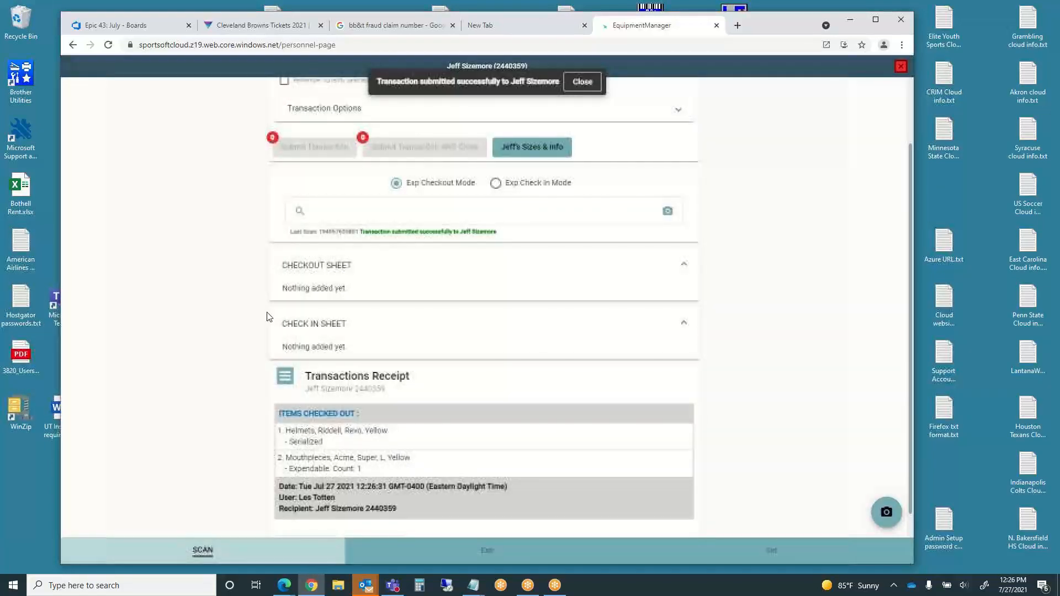
pyautogui.scroll(-1, 256, 444)
pyautogui.scroll(2, 257, 444)
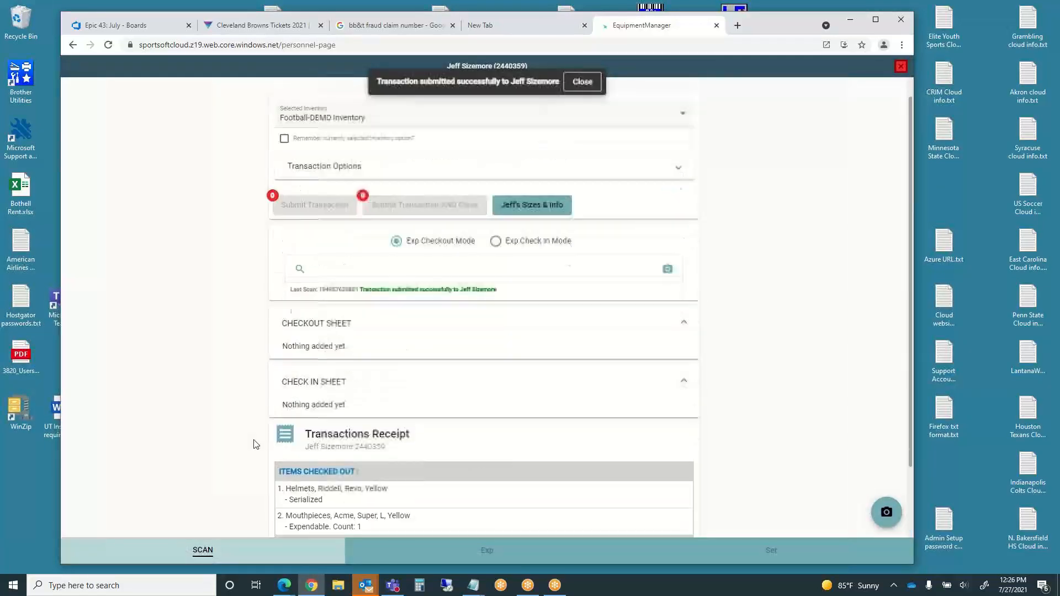
pyautogui.scroll(-2, 256, 444)
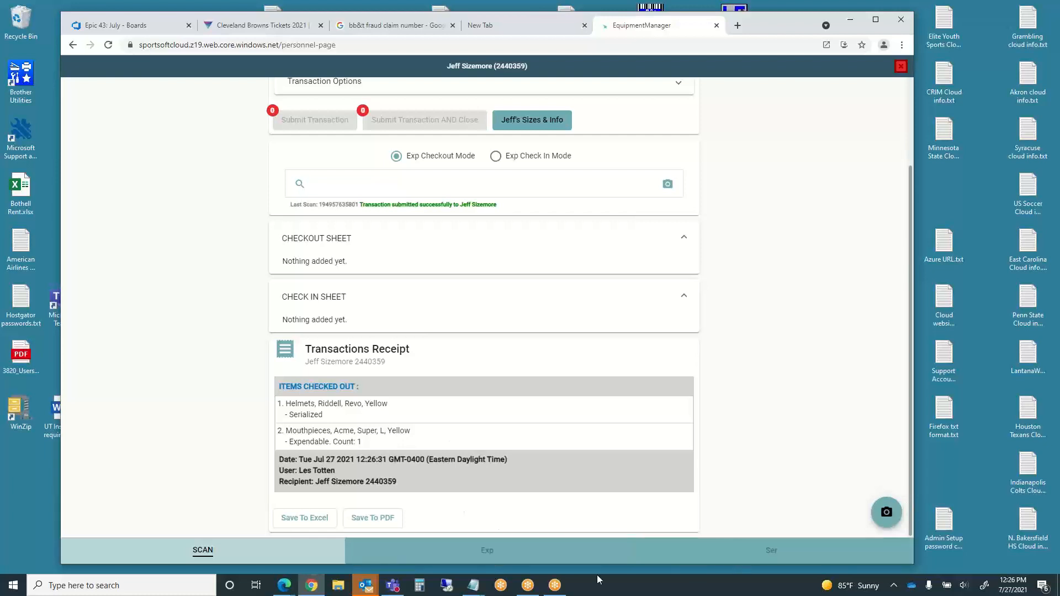
# - Review the player's expendable and serialized items and view the Riddell Revo helmet's checkout history
pyautogui.click(491, 557)
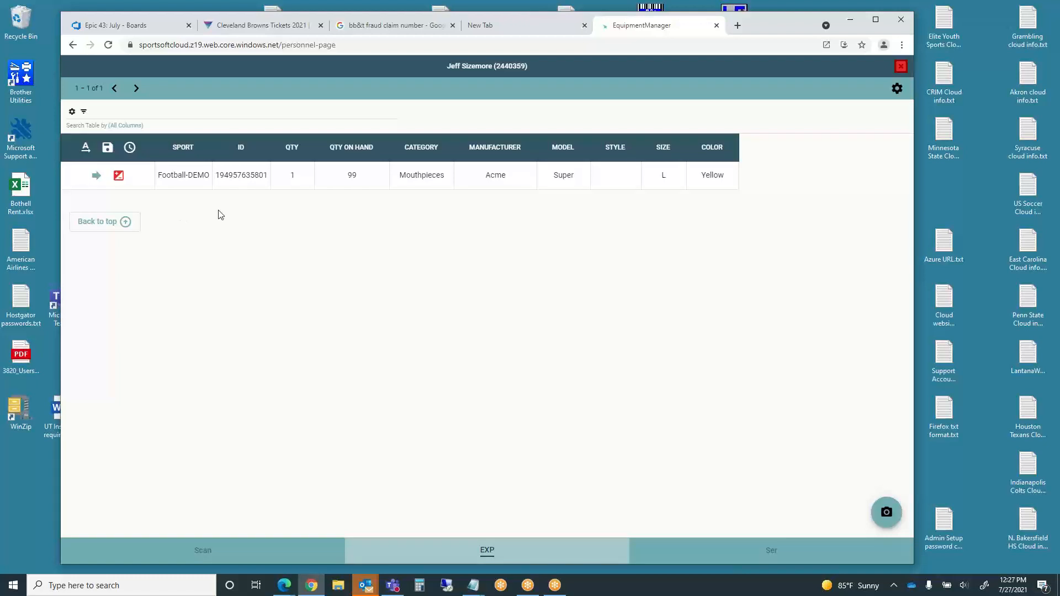
pyautogui.click(772, 550)
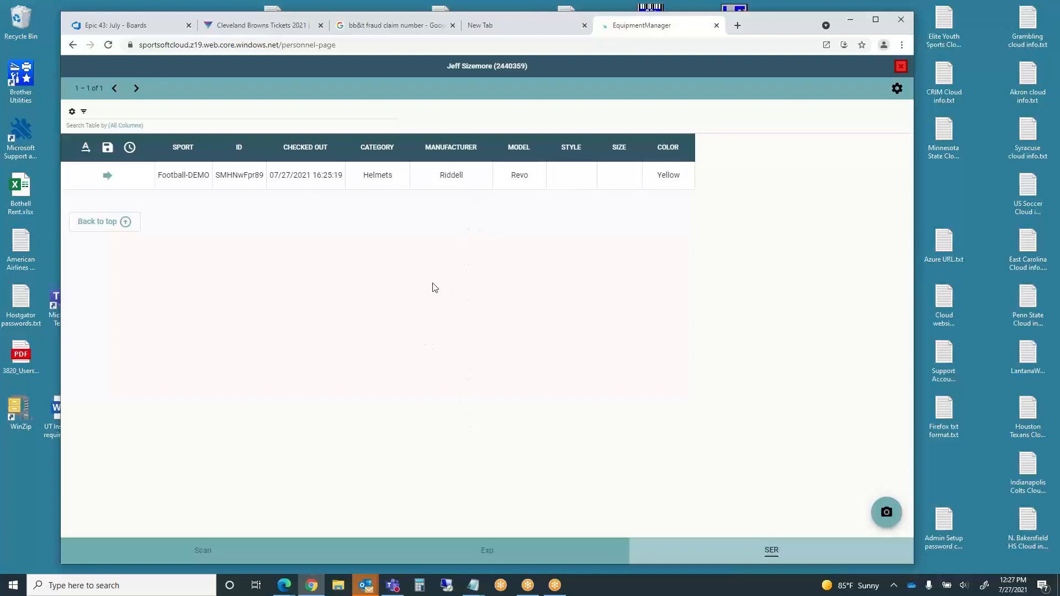
pyautogui.click(129, 148)
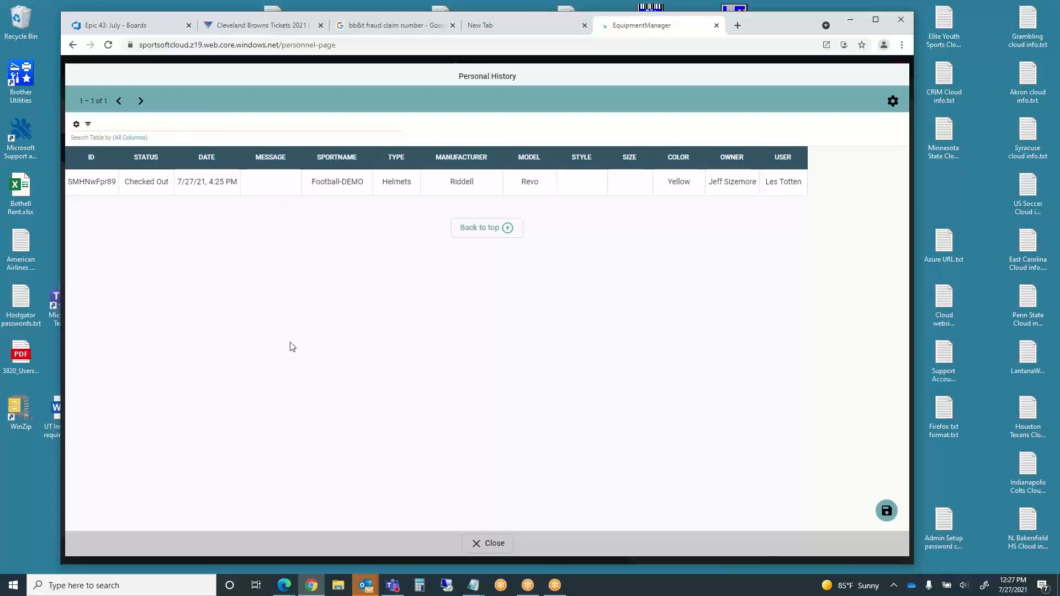
pyautogui.click(489, 545)
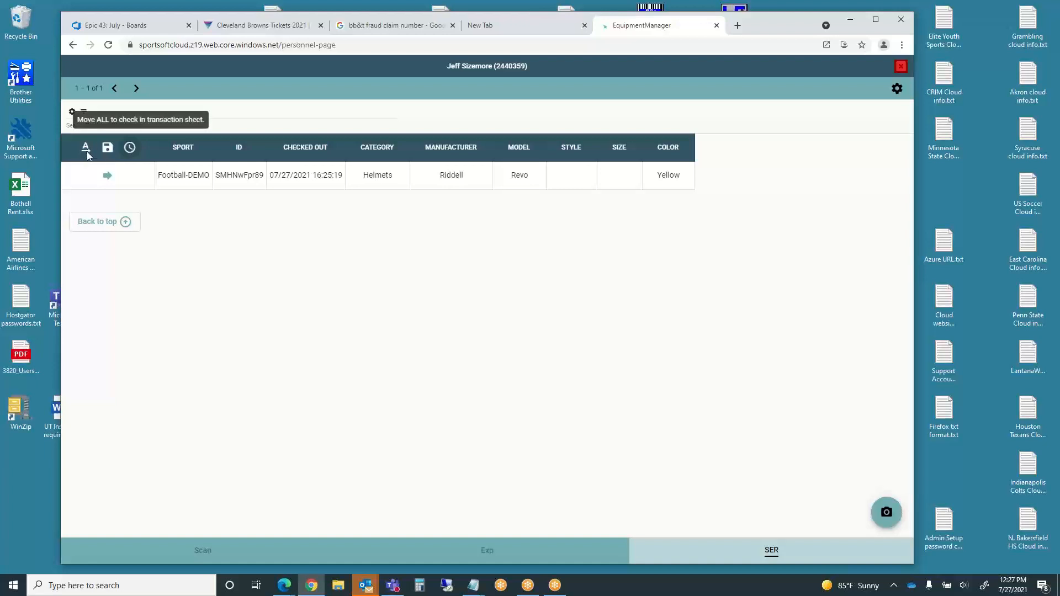
# - Check the mouthpieces' checkout history in the expendable list, then go back to the Scan tab
pyautogui.click(487, 552)
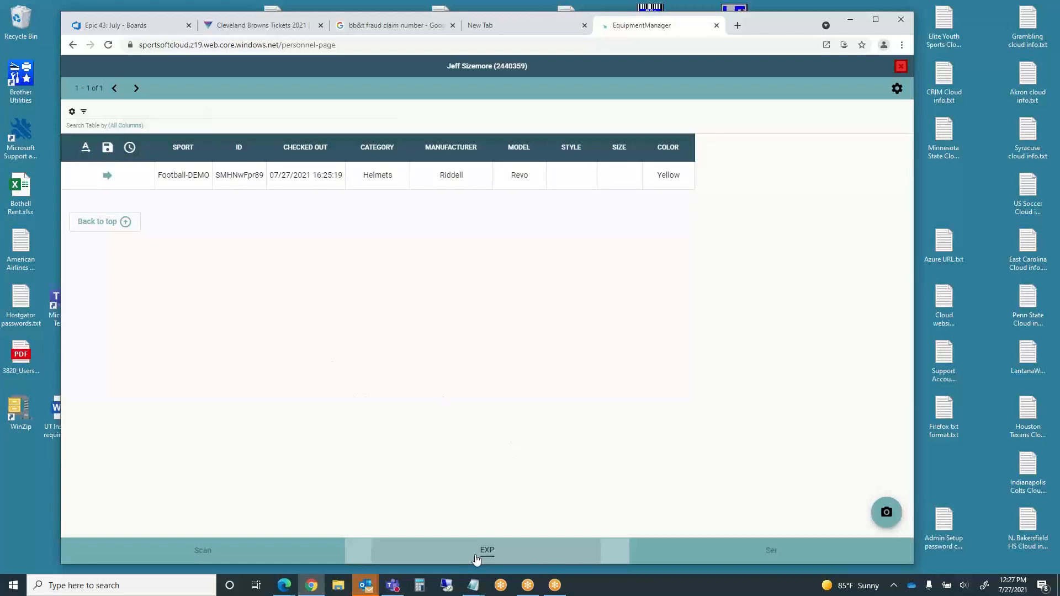
pyautogui.click(129, 149)
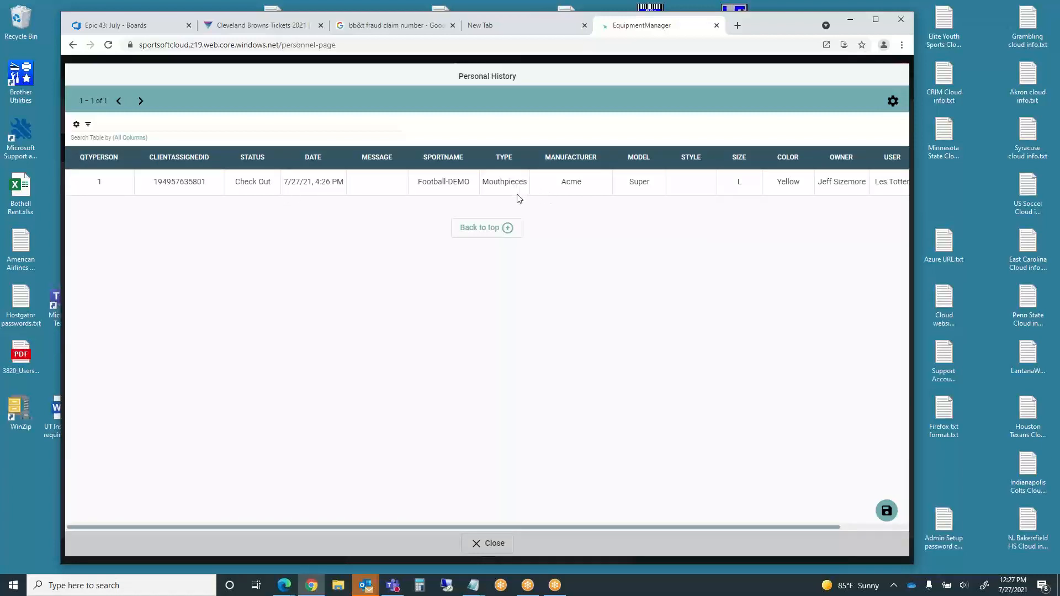
pyautogui.click(494, 546)
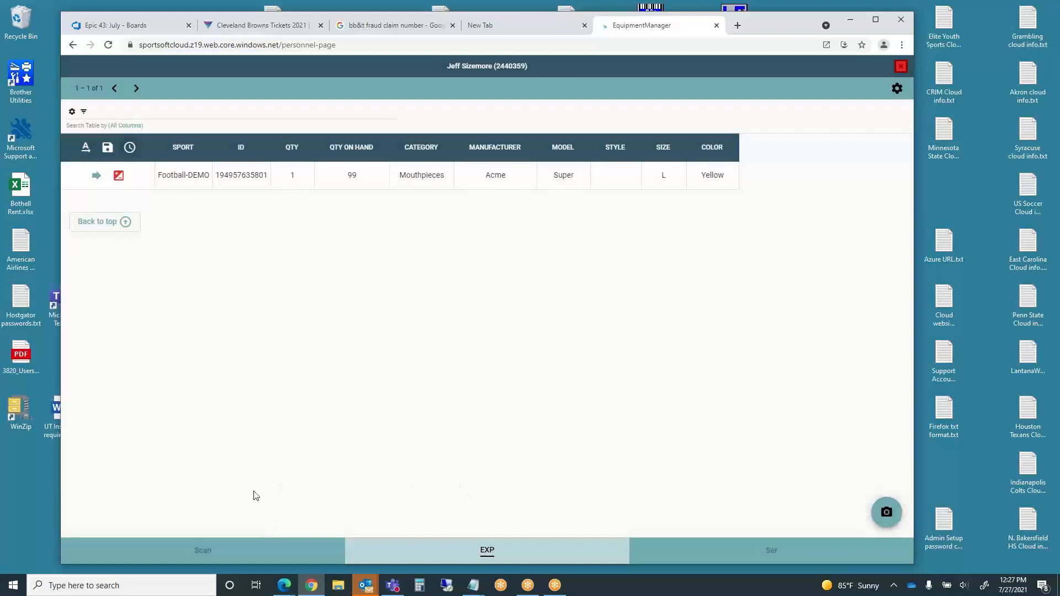
pyautogui.click(203, 552)
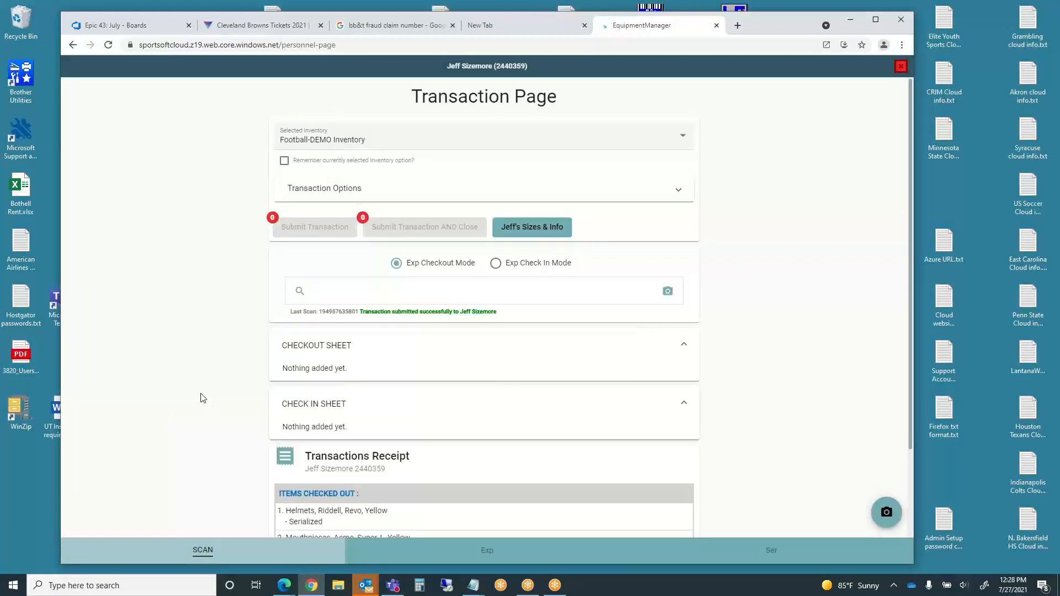
pyautogui.scroll(-2, 203, 398)
pyautogui.scroll(2, 203, 399)
pyautogui.scroll(-2, 203, 398)
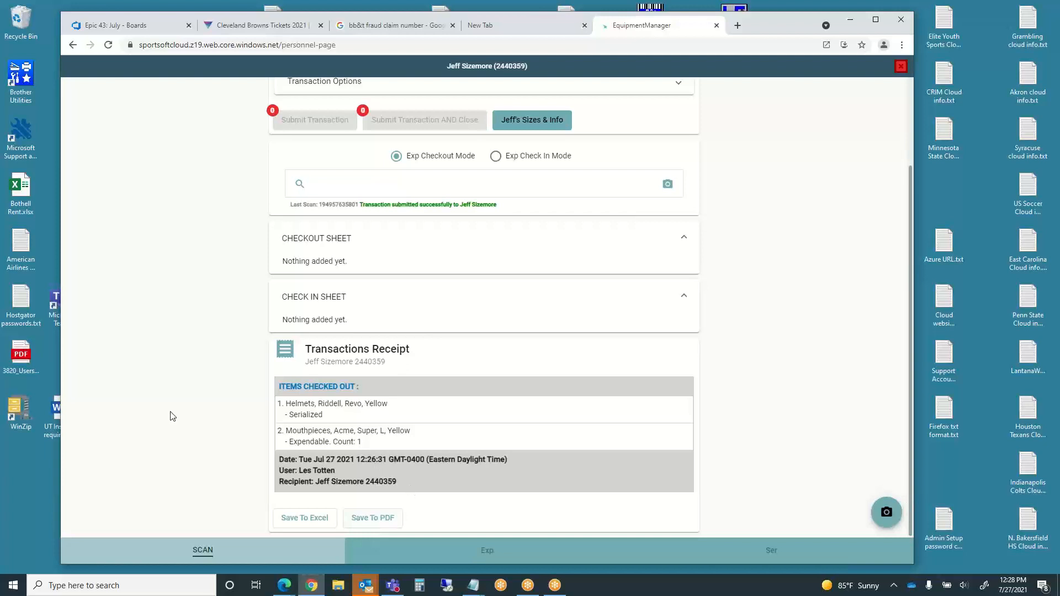
pyautogui.scroll(2, 155, 330)
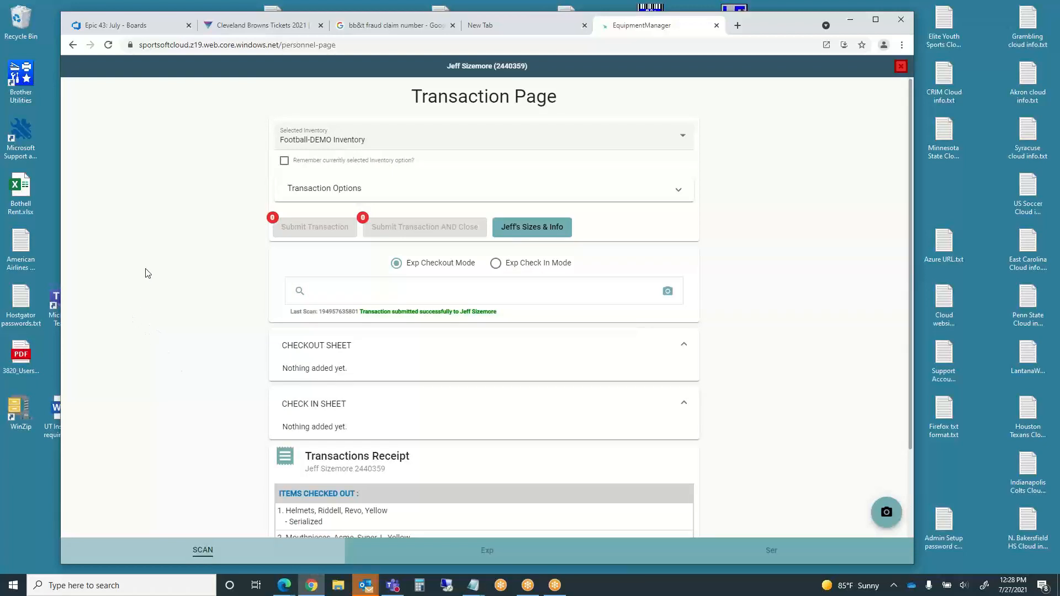
# - Close the Transaction Page, clear the jeff filter, and go to the Expendable equipment page
pyautogui.click(901, 69)
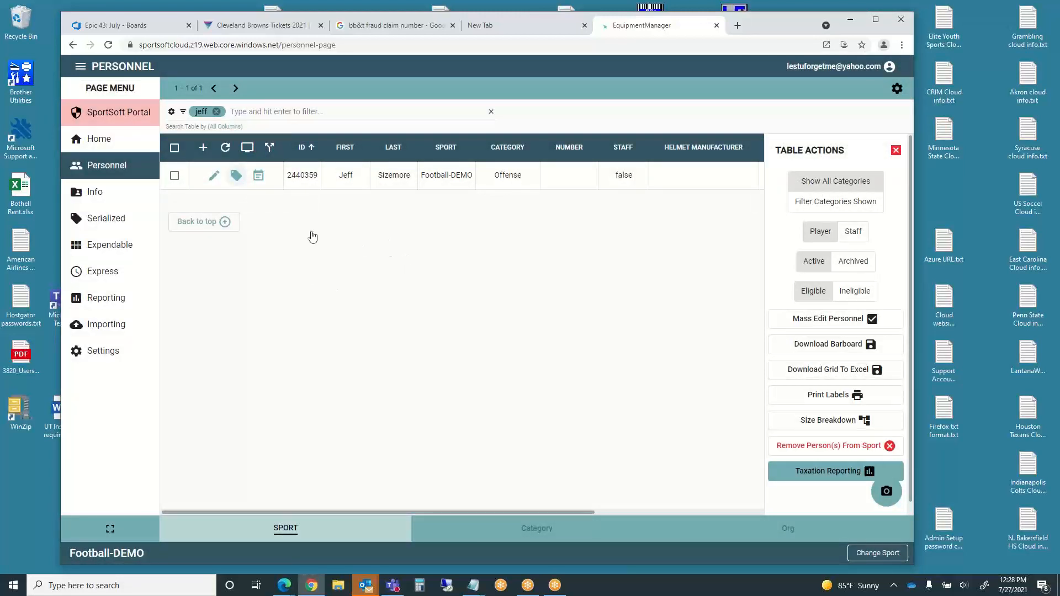
pyautogui.click(216, 112)
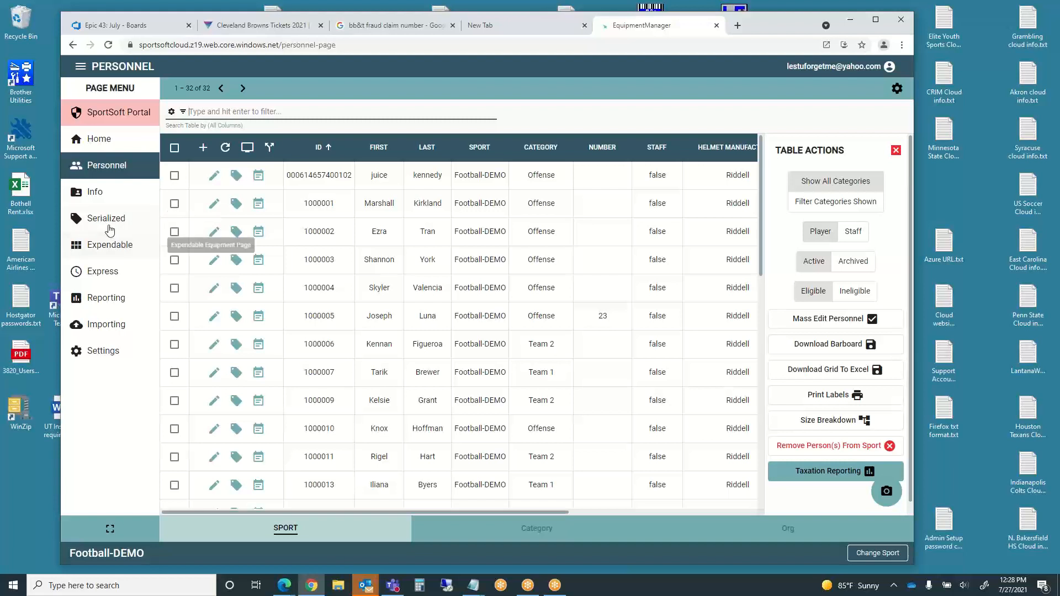
pyautogui.click(96, 255)
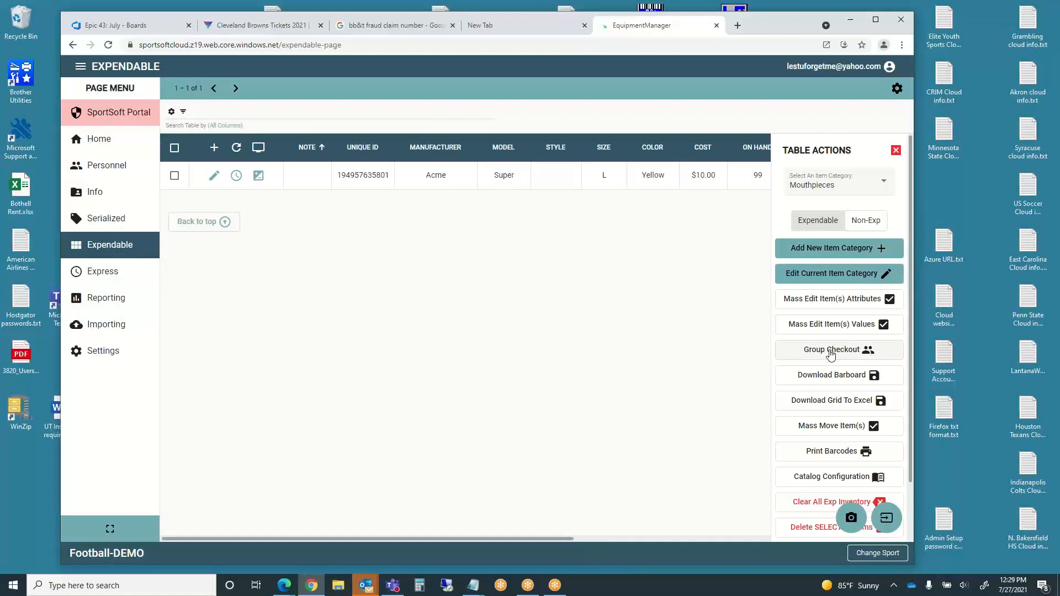
# - Go to the Express page from the Page Menu
pyautogui.click(102, 279)
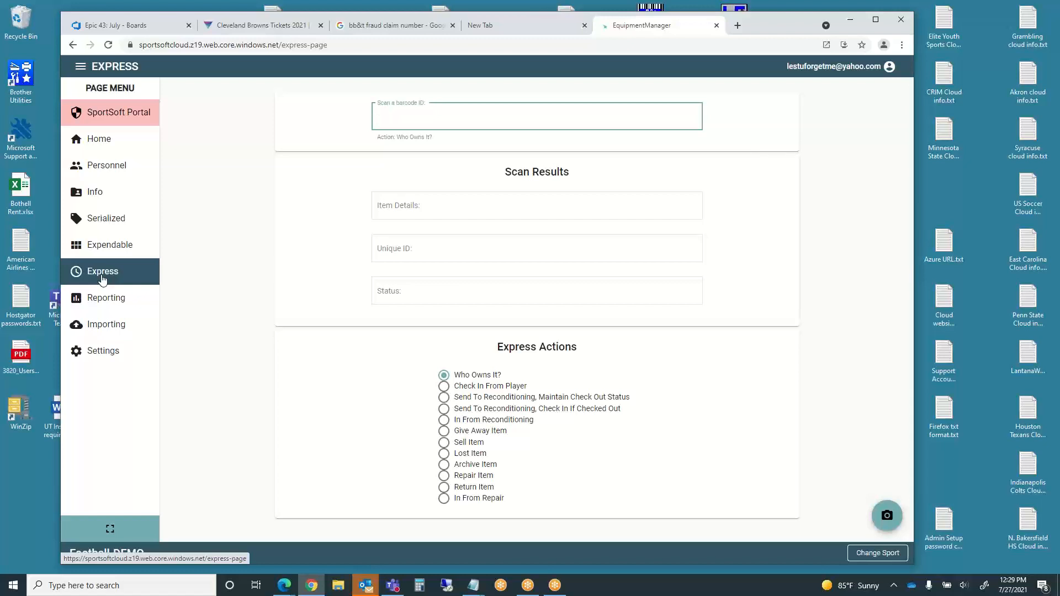
# - Look up who owns barcode SMHNwFpr89, then set the scan action to Check In From Player
pyautogui.write('SMHNwFpr89')
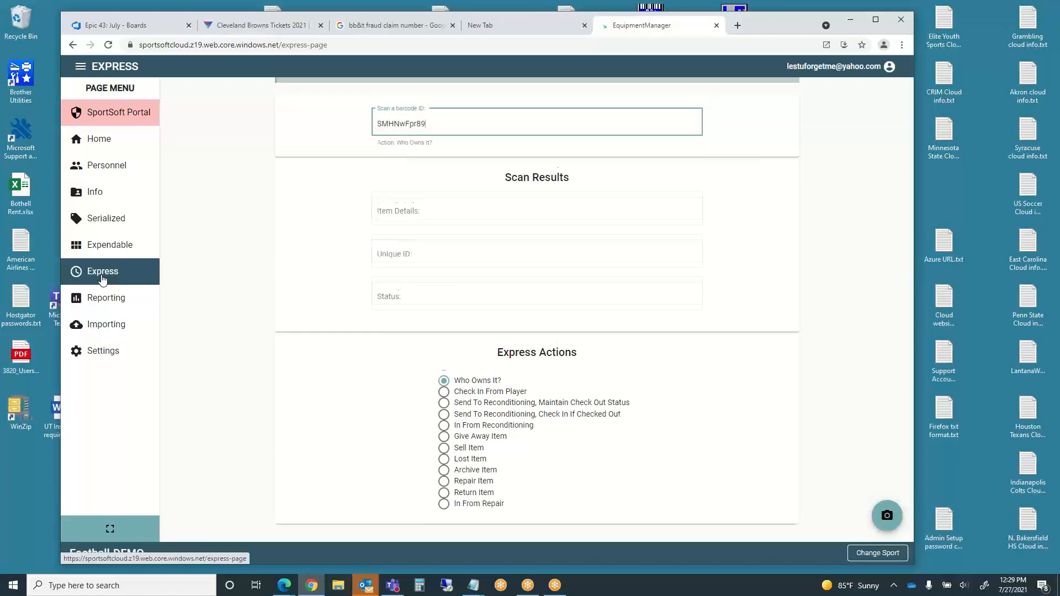
pyautogui.press('Return')
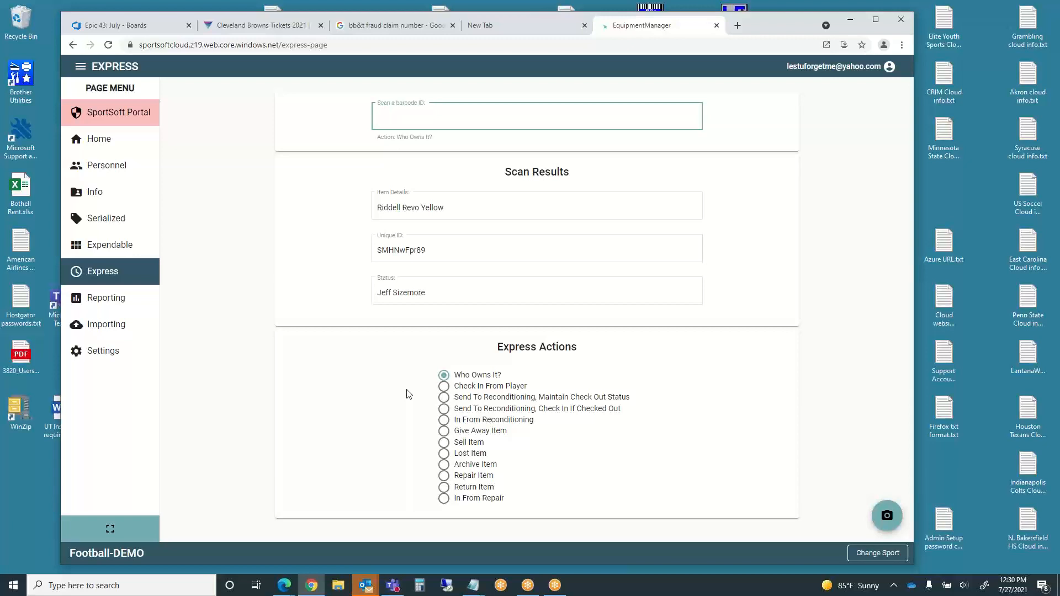
pyautogui.click(442, 389)
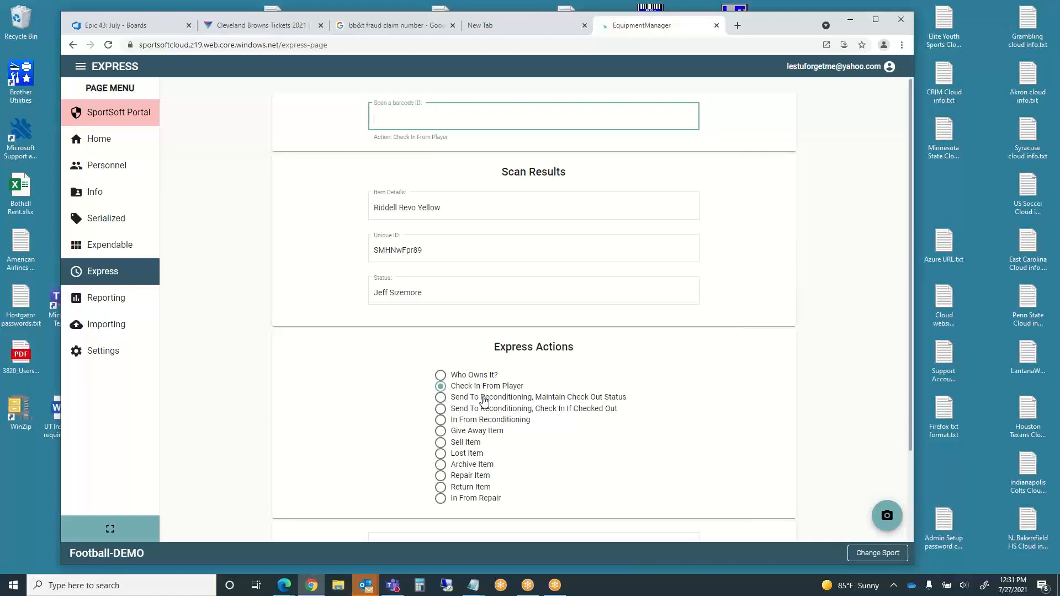
# - Send helmet SMHNwFpr89 to reconditioning with check-in, then reset the scan action to Who Owns It?
pyautogui.click(441, 398)
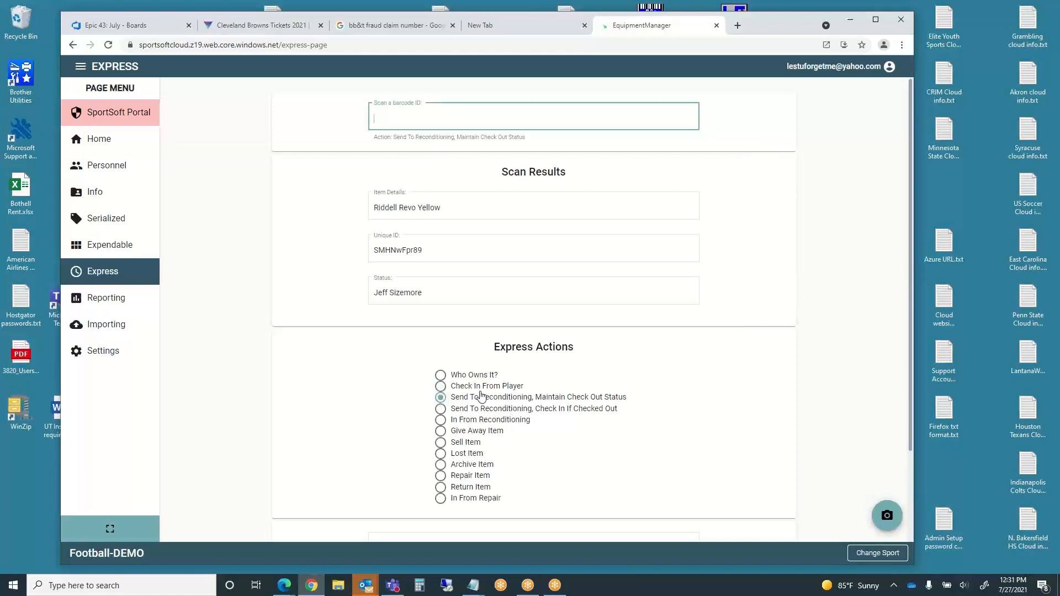
pyautogui.click(440, 409)
pyautogui.write('SMHNwFpr89')
pyautogui.press('Return')
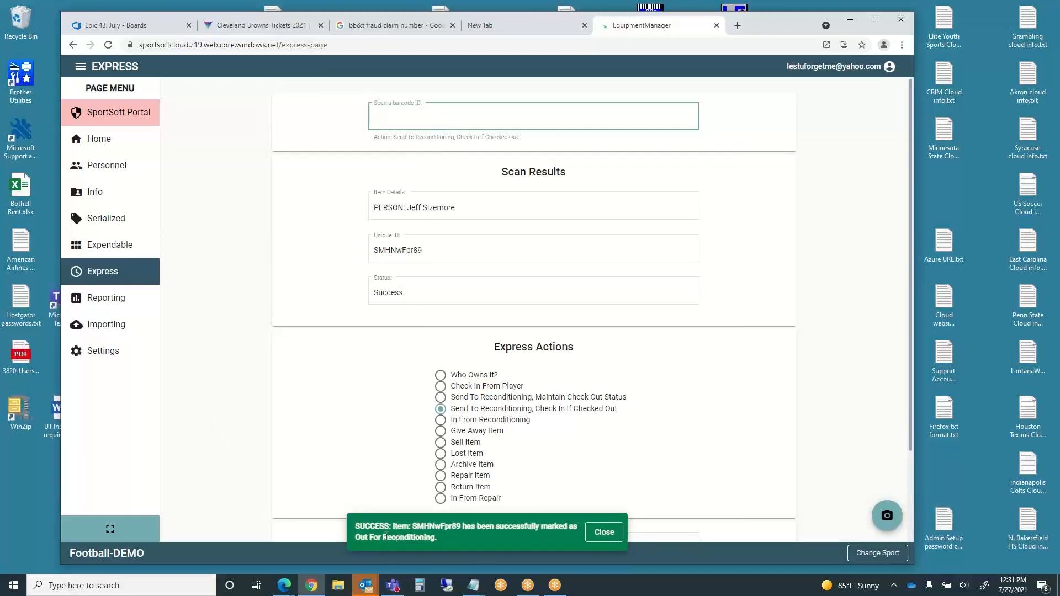
pyautogui.click(604, 533)
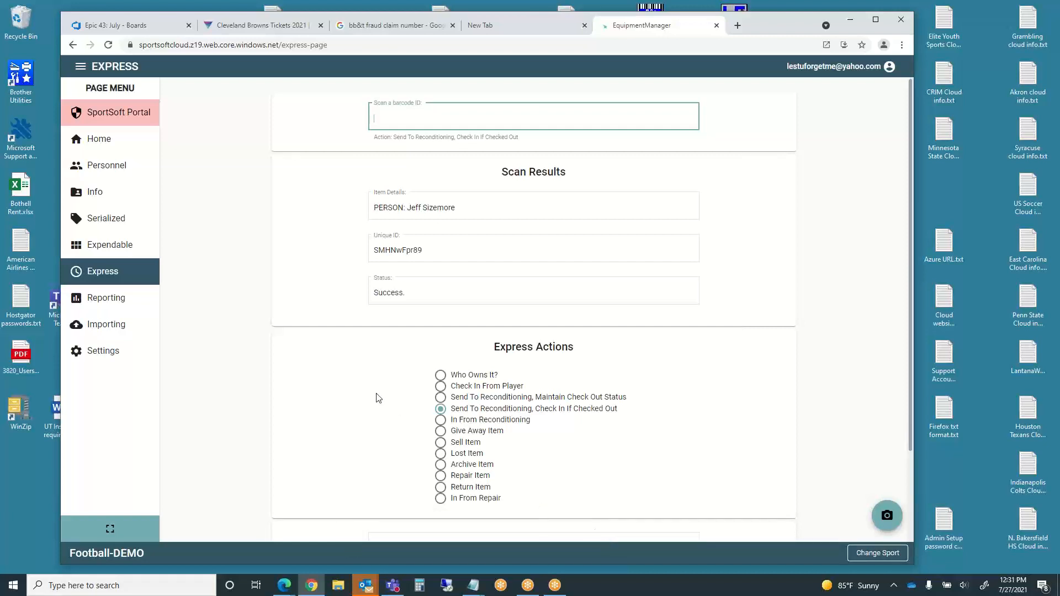
pyautogui.click(441, 378)
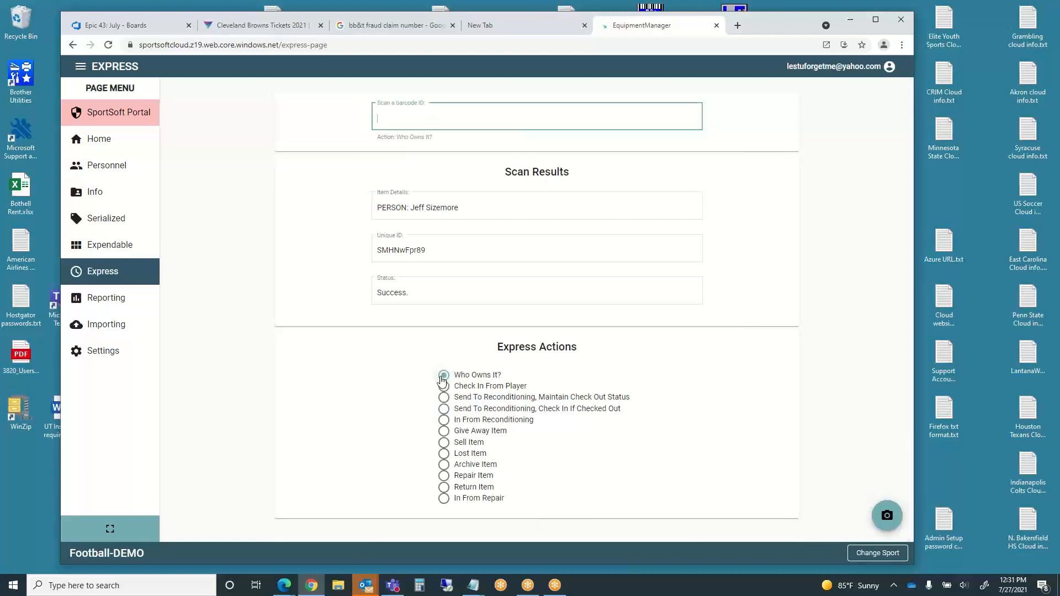
# - Check that helmet SMHNwFpr89 has no current owner, then set the scan action to In From Reconditioning
pyautogui.write('SMHNwFpr89')
pyautogui.press('Return')
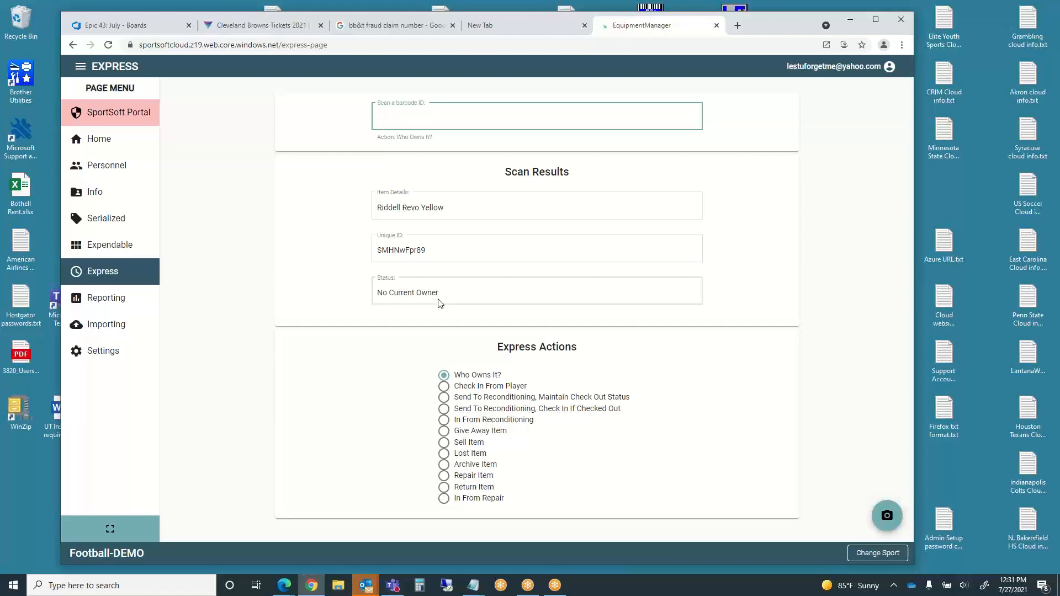
pyautogui.click(446, 422)
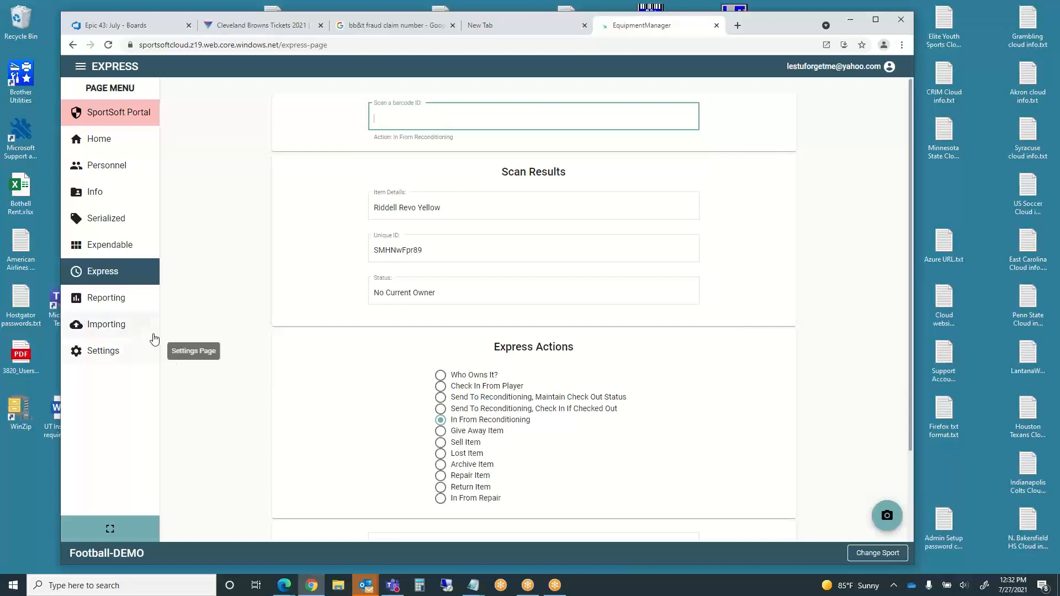
# - Go to Reporting and choose Personnel Inventory Checkout Snapshot as the report to generate
pyautogui.click(105, 303)
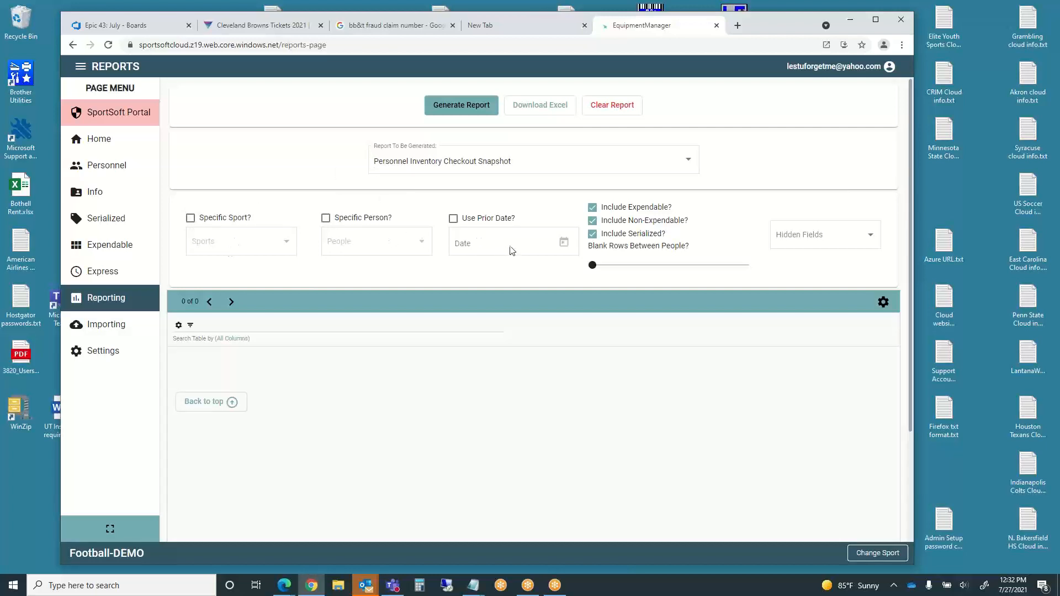
pyautogui.click(690, 166)
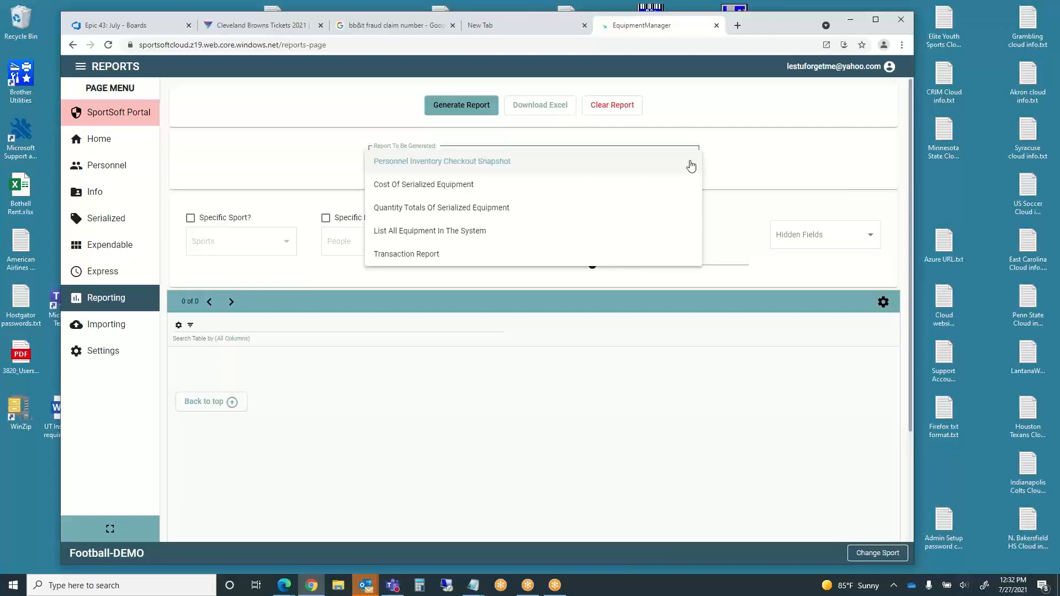
pyautogui.click(304, 165)
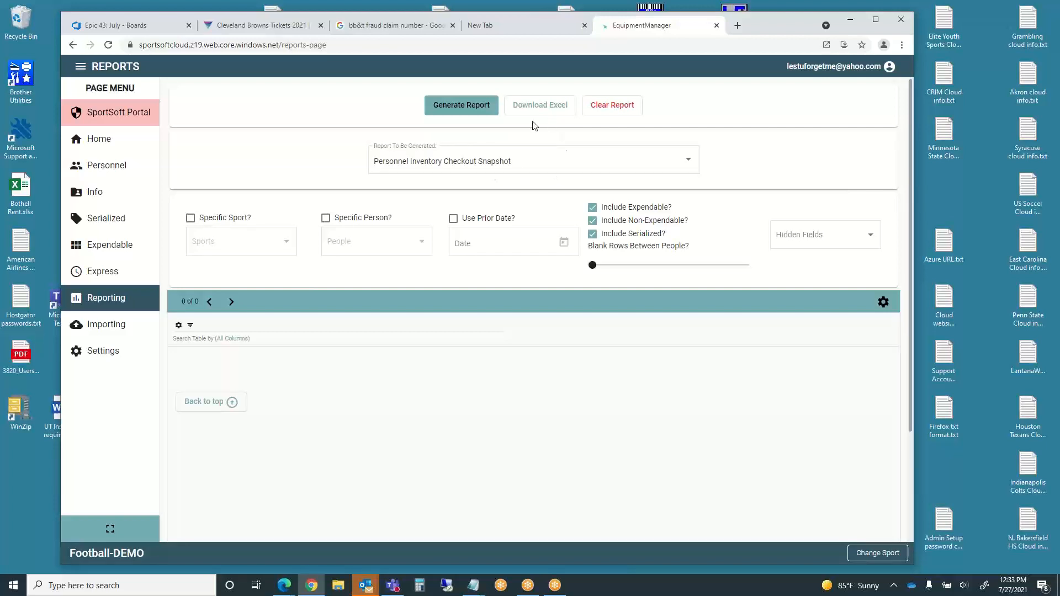
pyautogui.click(466, 108)
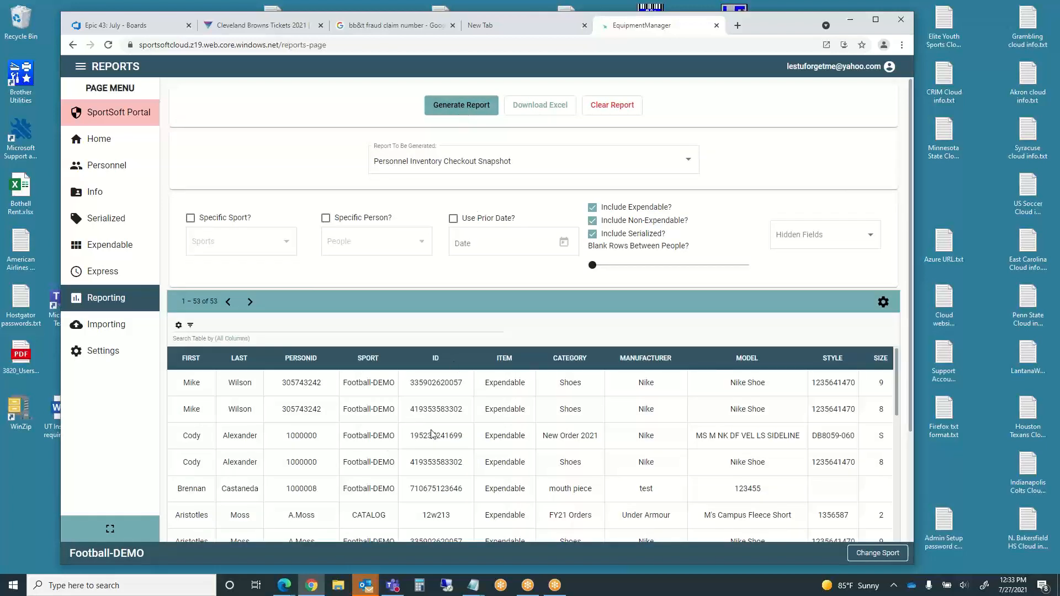
pyautogui.scroll(-4, 428, 439)
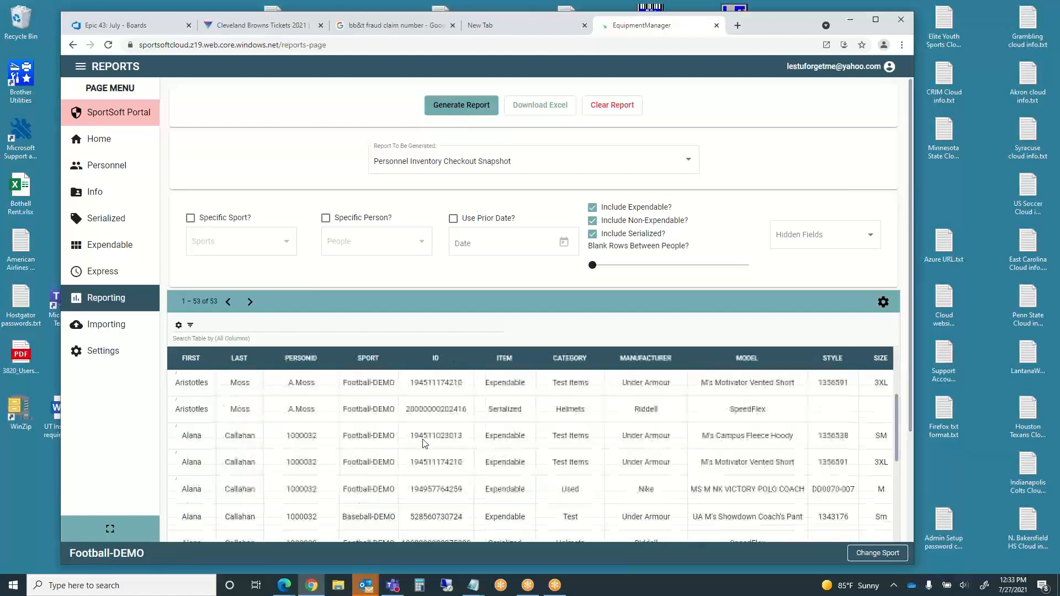
pyautogui.scroll(-2, 425, 442)
pyautogui.scroll(6, 419, 445)
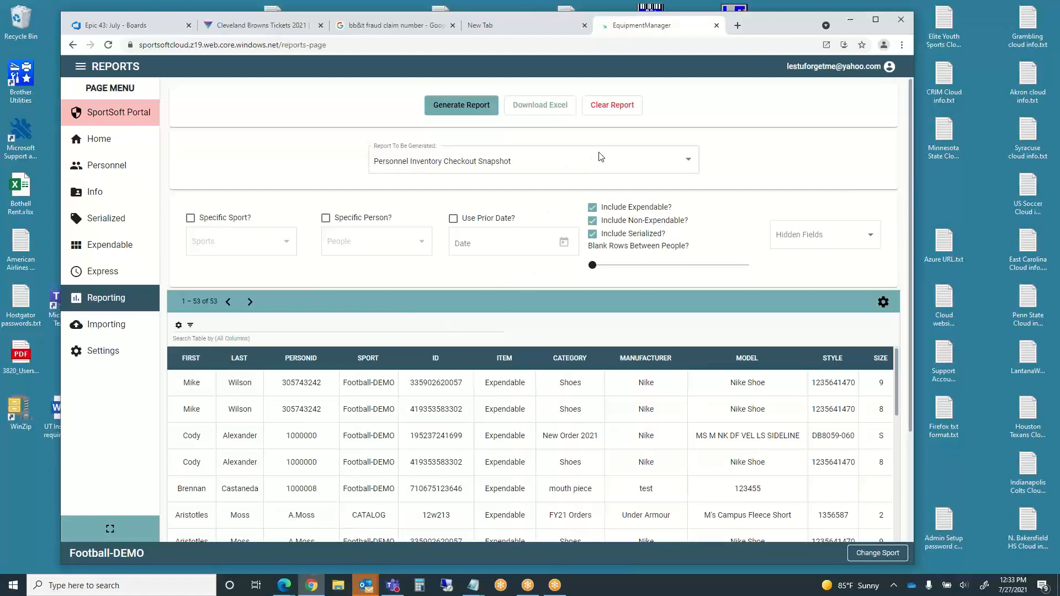
pyautogui.click(610, 107)
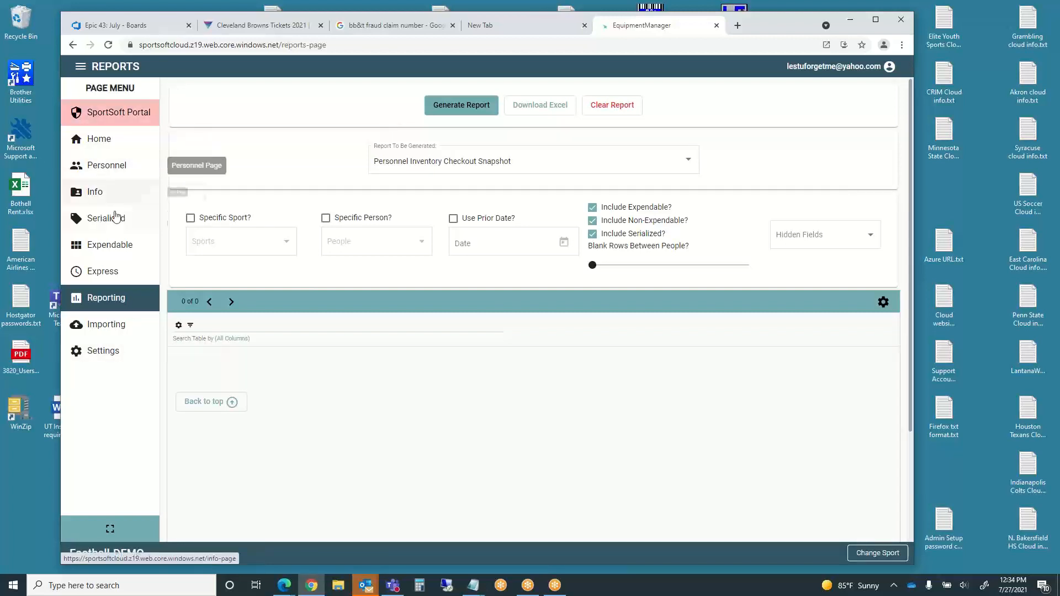
# - On the Serialized page, start a new item category named Speed Helmets
pyautogui.click(114, 218)
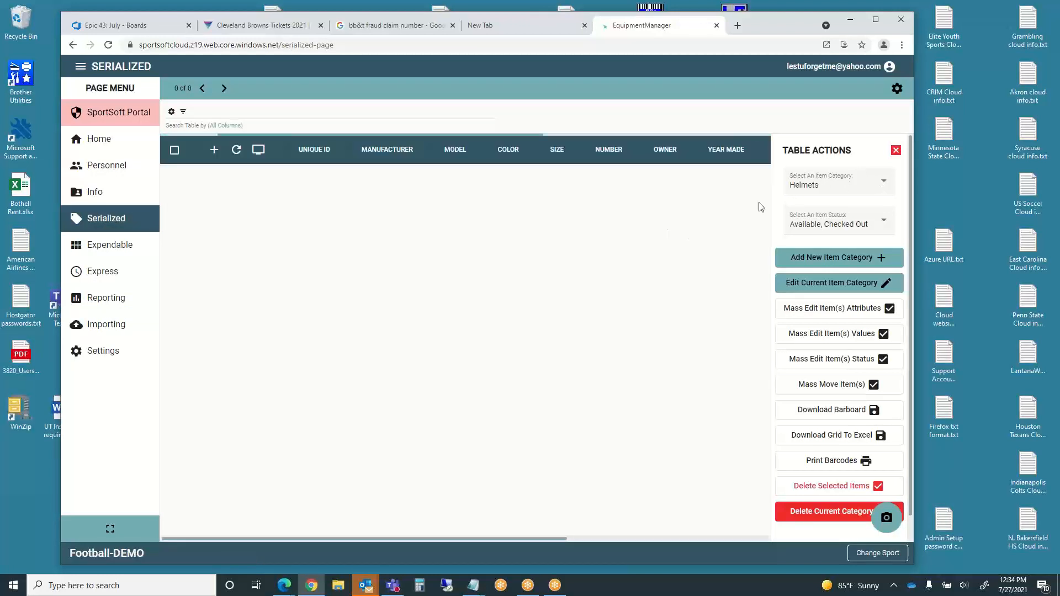
pyautogui.click(826, 260)
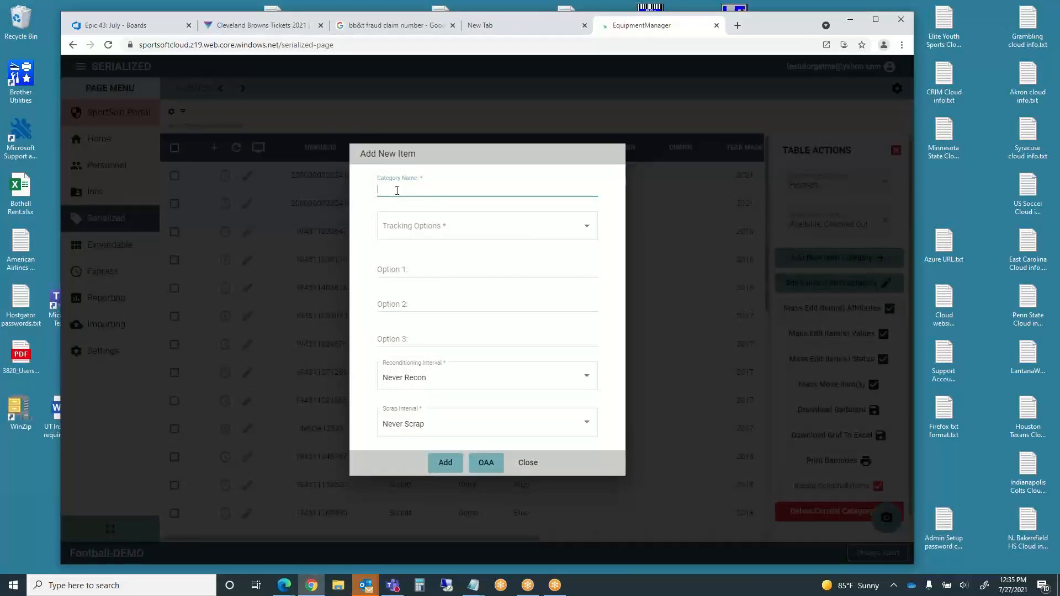
pyautogui.write('Speed Helmets')
# - Track Manufacturer, Model, Size and Color for the category and add it
pyautogui.click(391, 229)
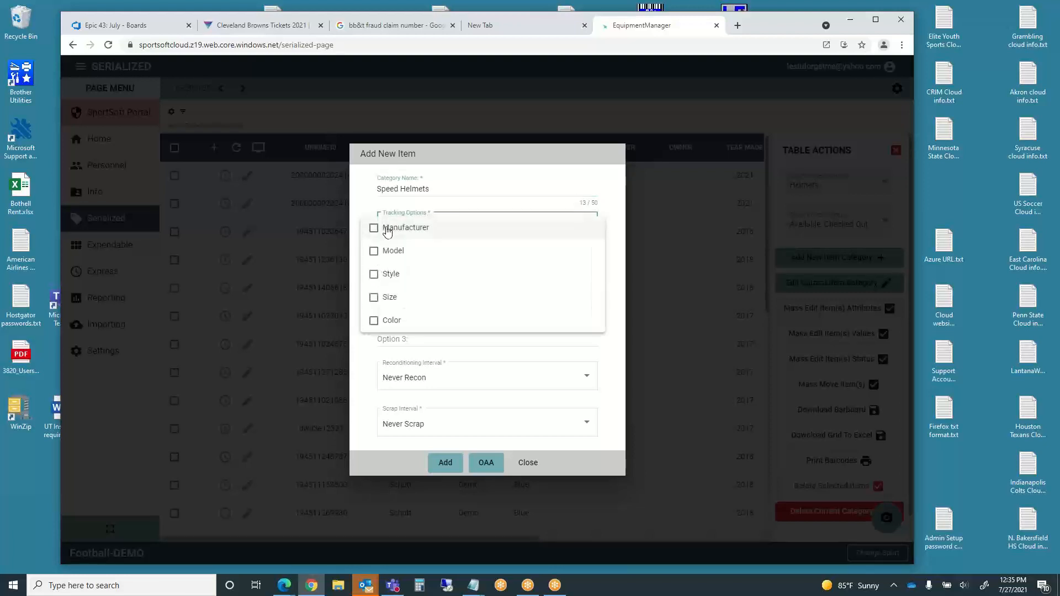
pyautogui.click(373, 228)
pyautogui.click(374, 253)
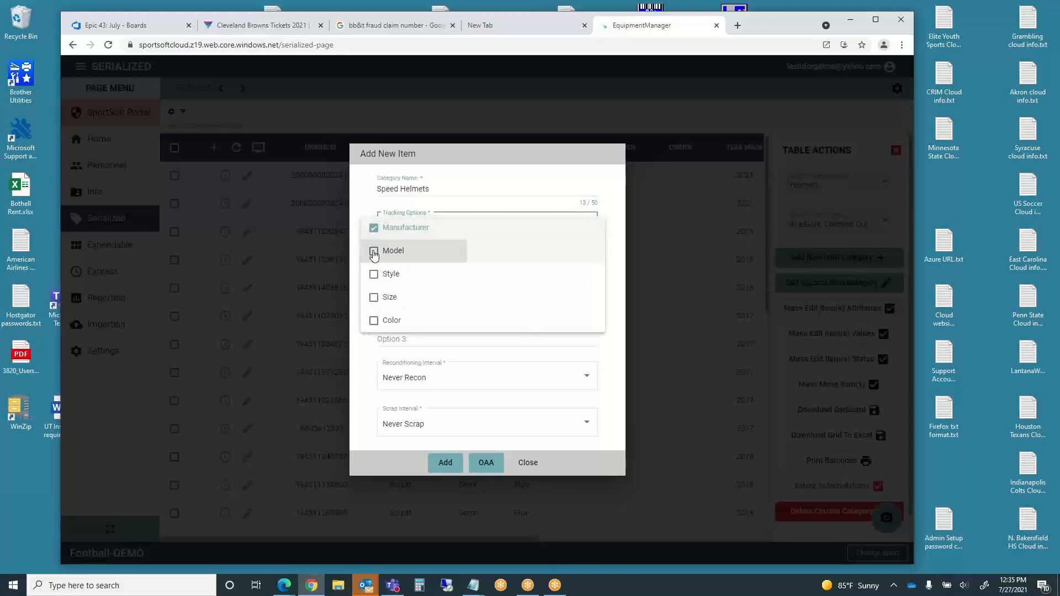
pyautogui.click(373, 299)
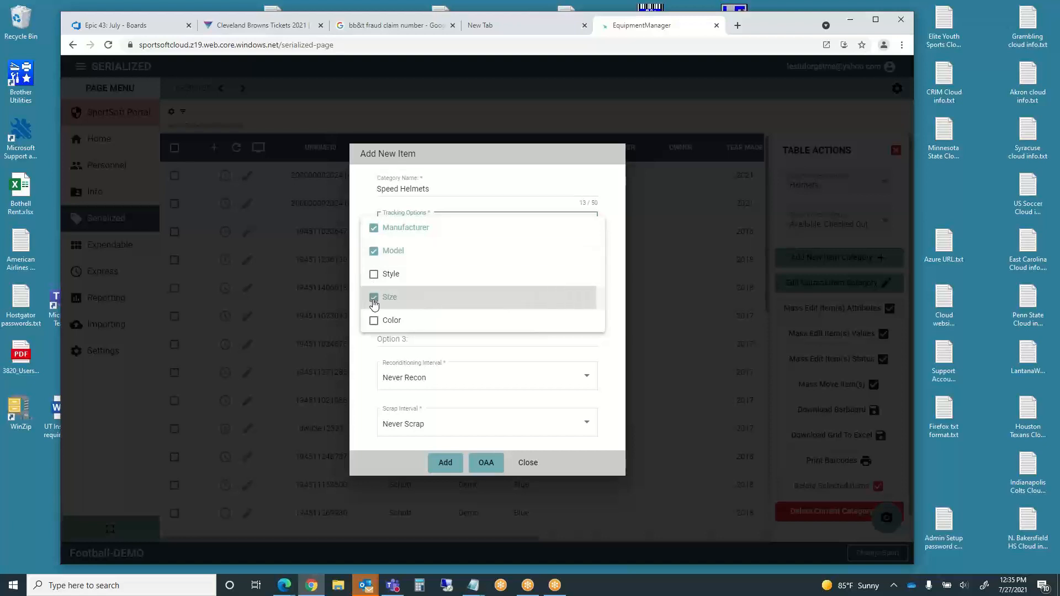
pyautogui.click(375, 322)
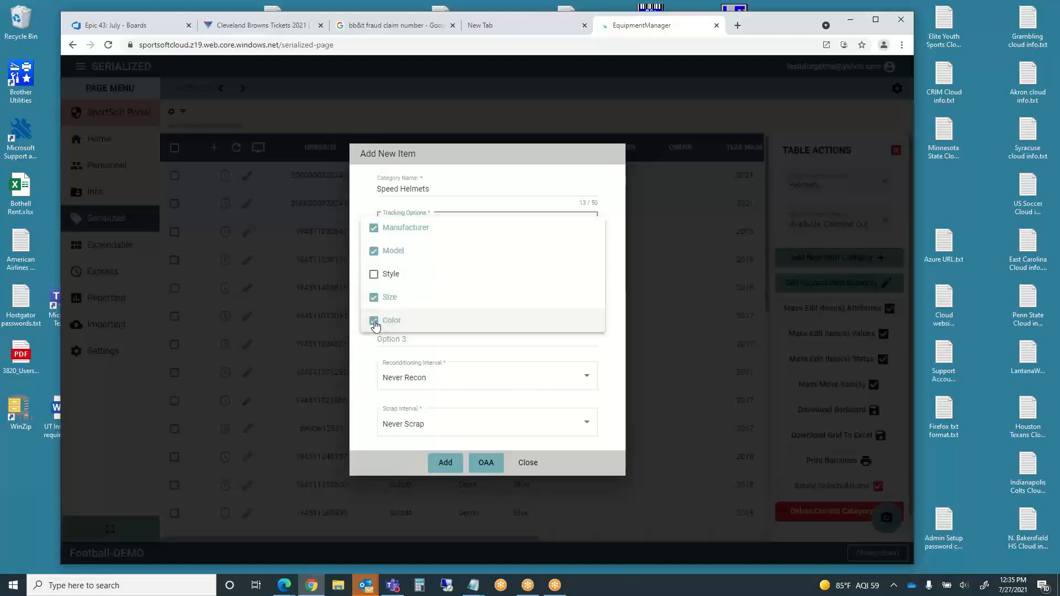
pyautogui.click(365, 362)
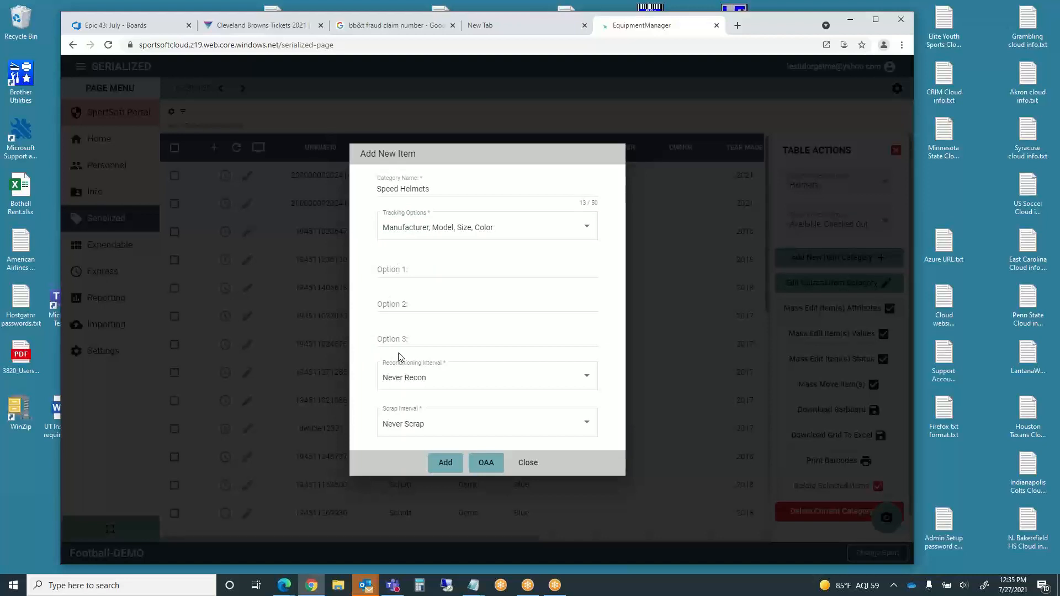
pyautogui.click(451, 465)
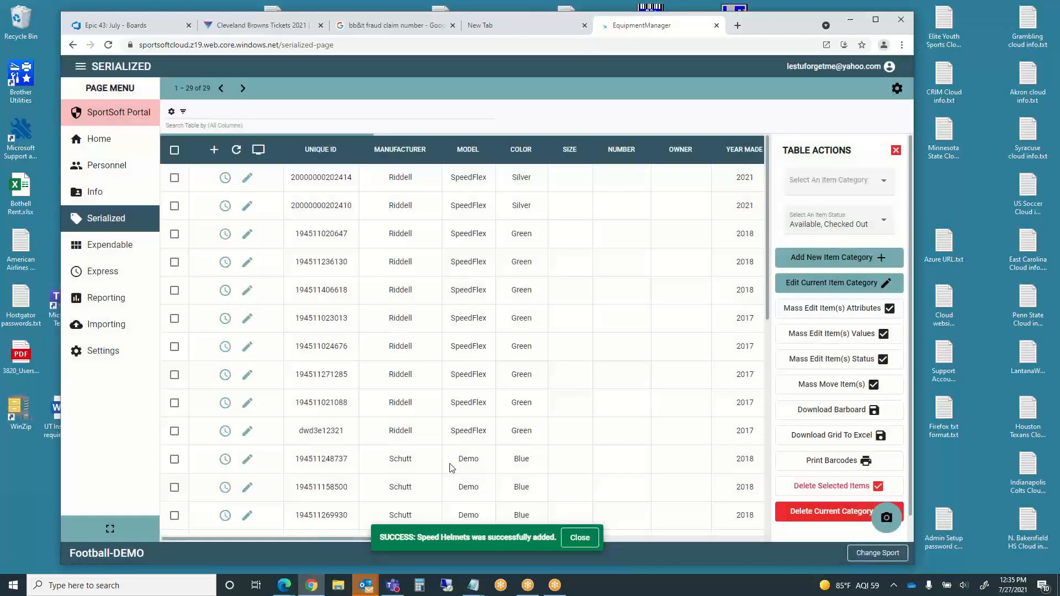
# - Dismiss the Speed Helmets success message and open a blank Add New Item Category form
pyautogui.click(586, 541)
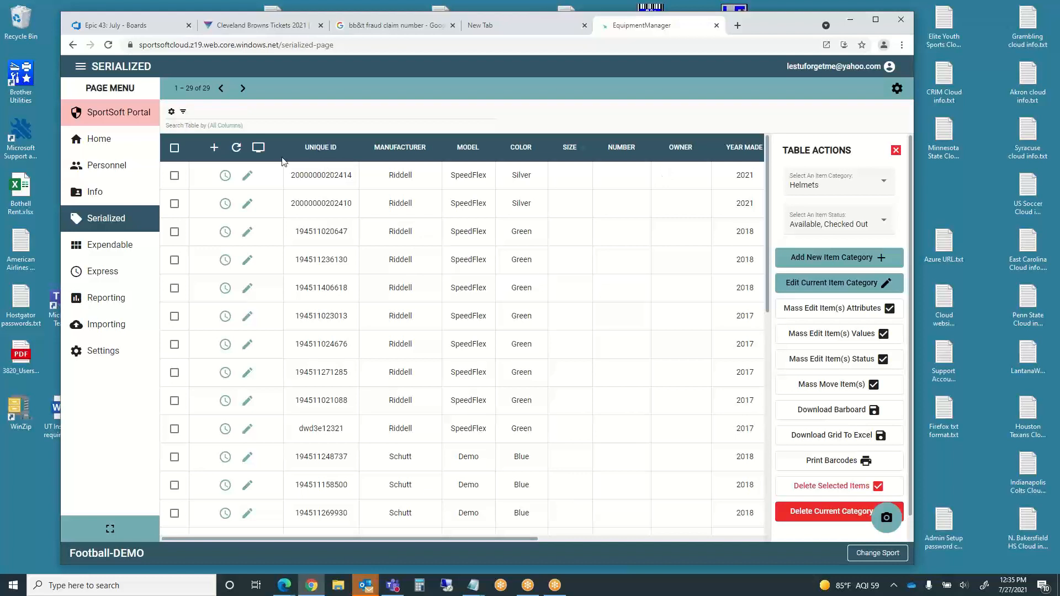
pyautogui.click(835, 258)
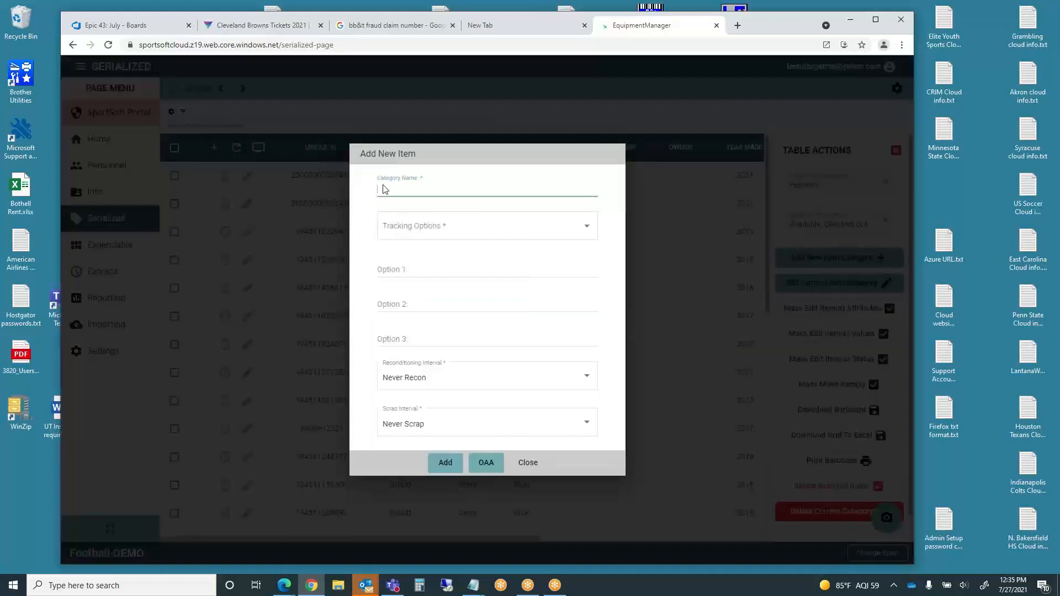
# - Re-enter Speed Helmets tracking Manufacturer, Model, Size and Color, then close the form back to the Serialized table
pyautogui.click(383, 191)
pyautogui.write('Speed Helmets')
pyautogui.click(400, 225)
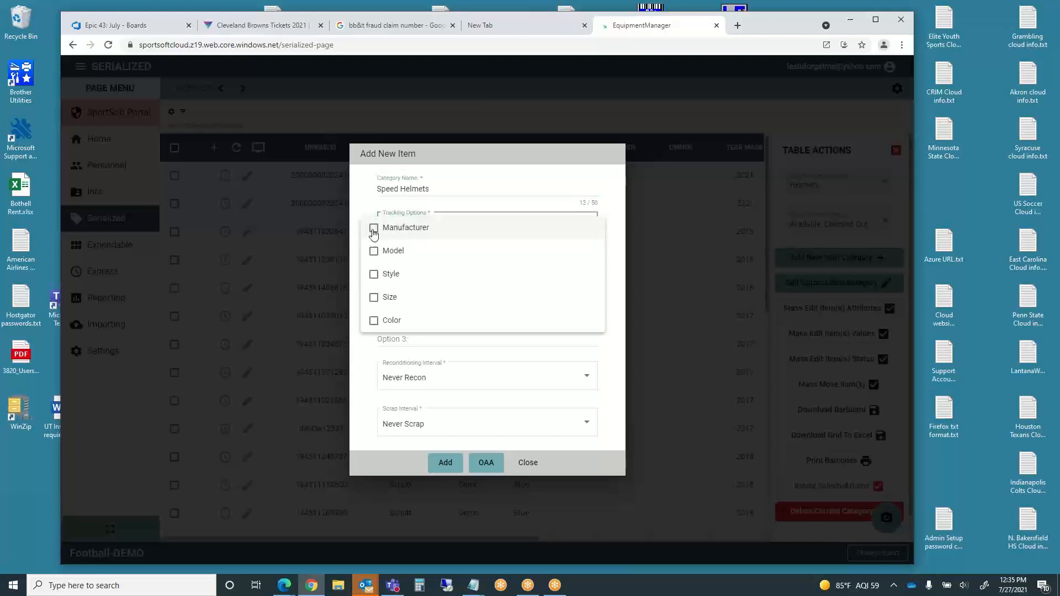
pyautogui.click(374, 234)
pyautogui.click(373, 252)
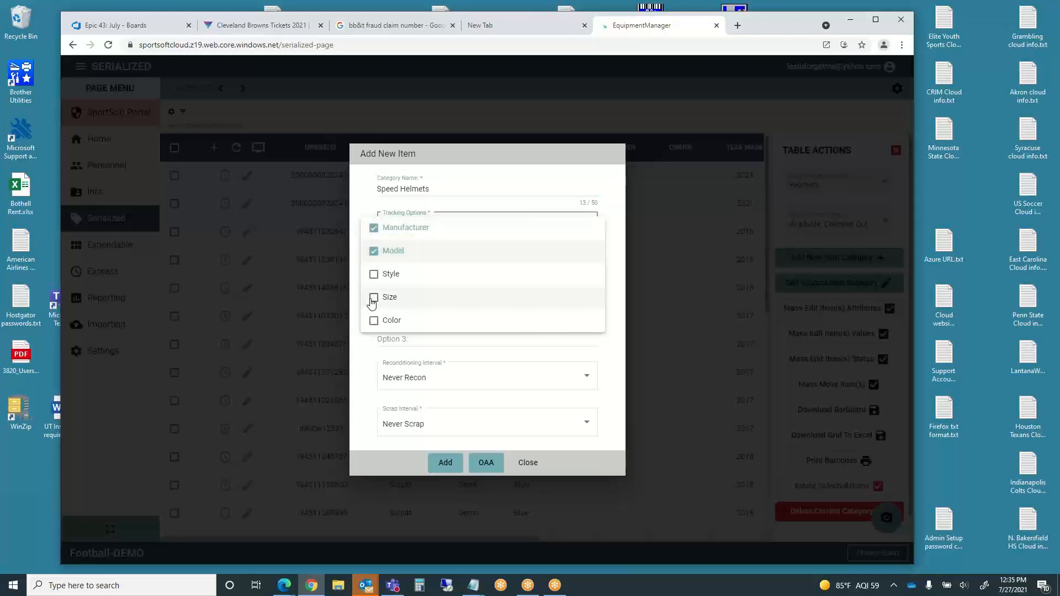
pyautogui.click(373, 298)
pyautogui.click(375, 323)
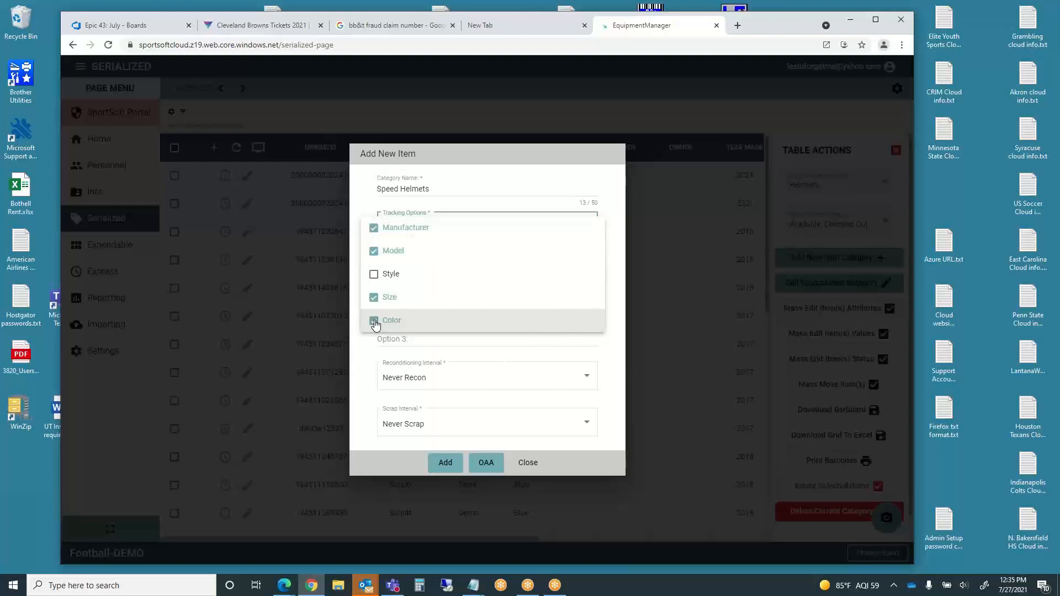
pyautogui.click(363, 374)
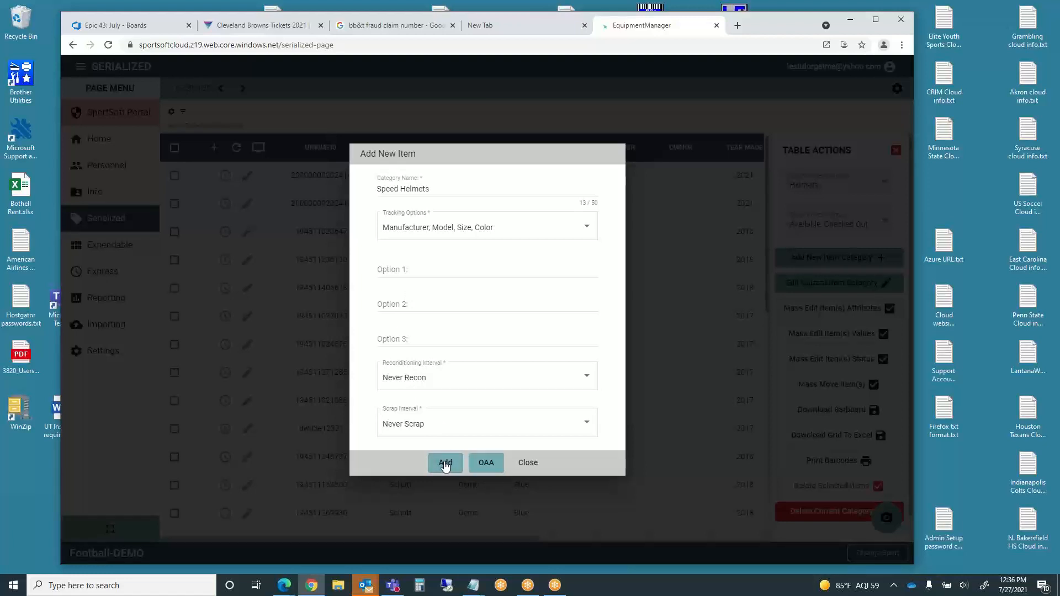
pyautogui.click(527, 464)
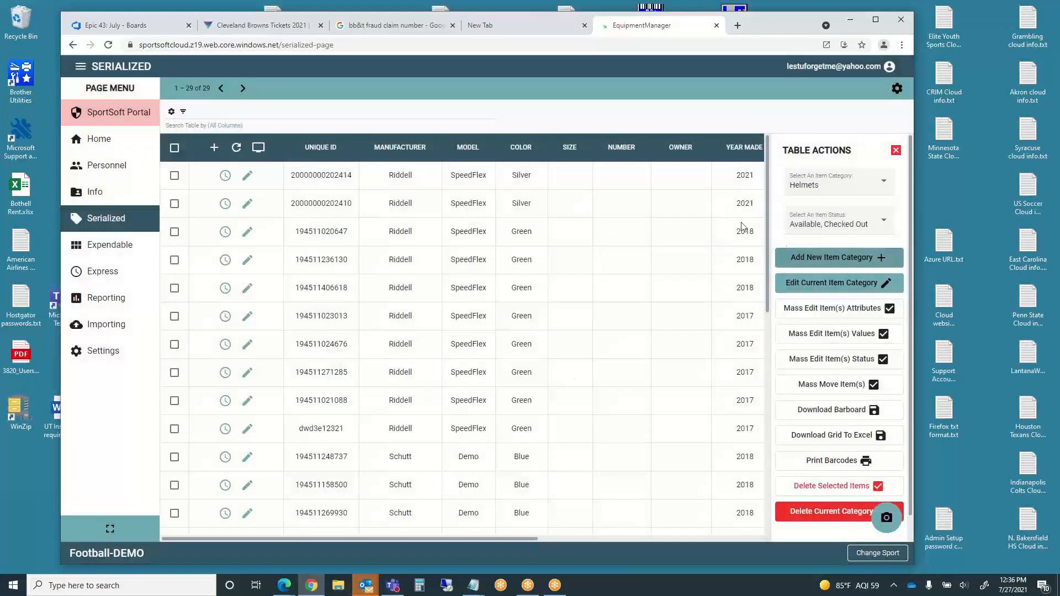
# - Show the empty Speed Helmets category in the table and begin adding a Speed Helmets item
pyautogui.click(882, 187)
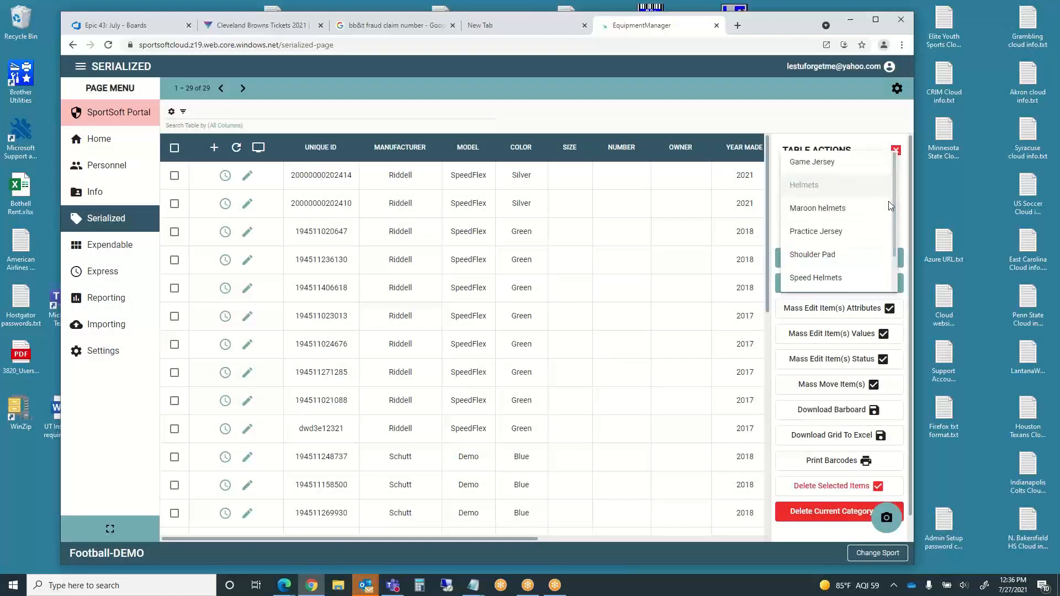
pyautogui.click(823, 279)
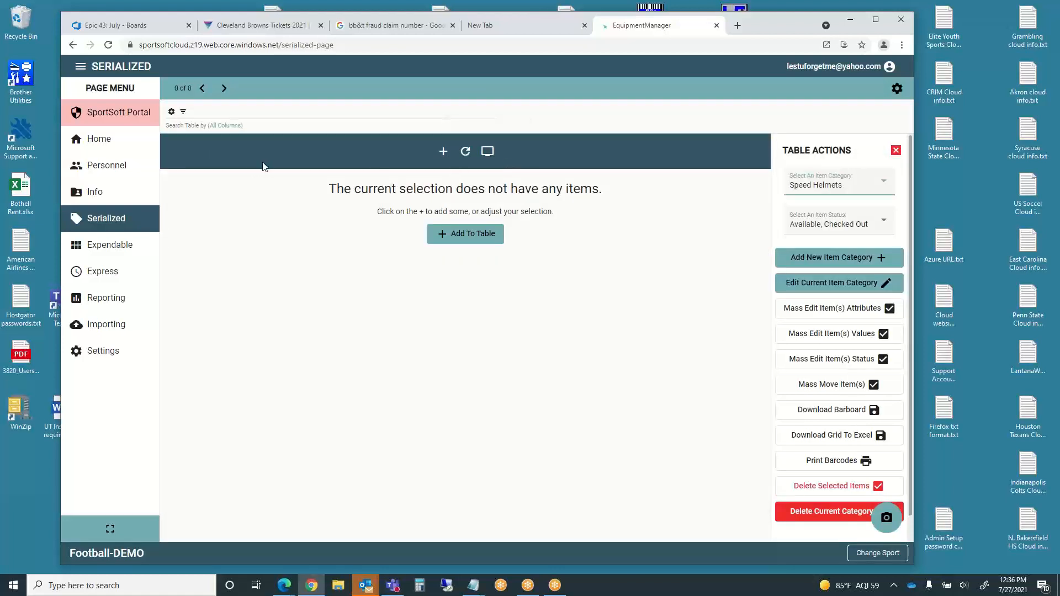
pyautogui.click(443, 152)
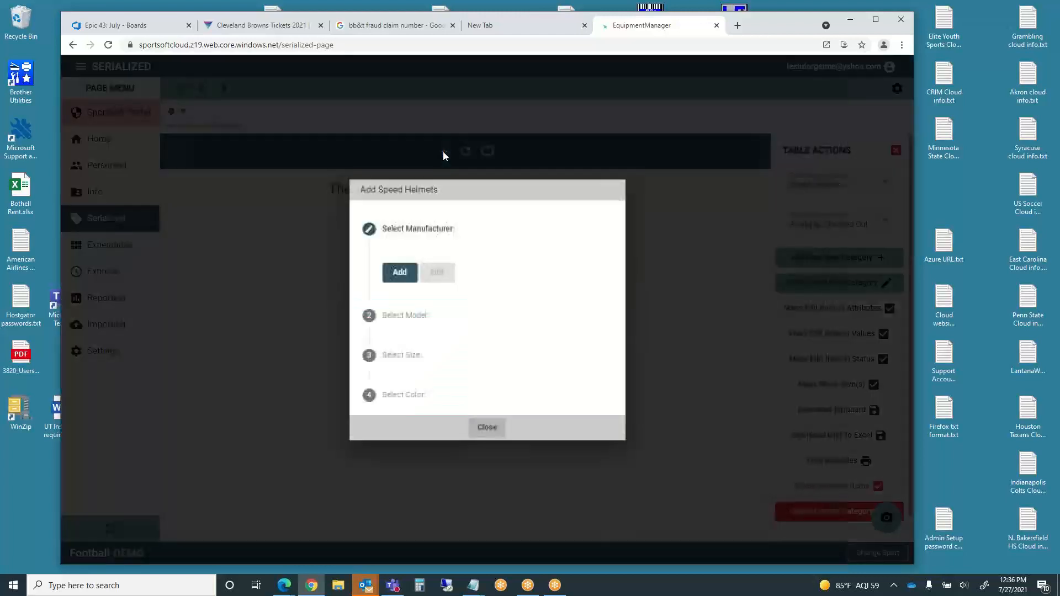
# - Create a new helmet description: manufacturer Riddell, model Speed Flex, size M, color Yellow
pyautogui.click(398, 273)
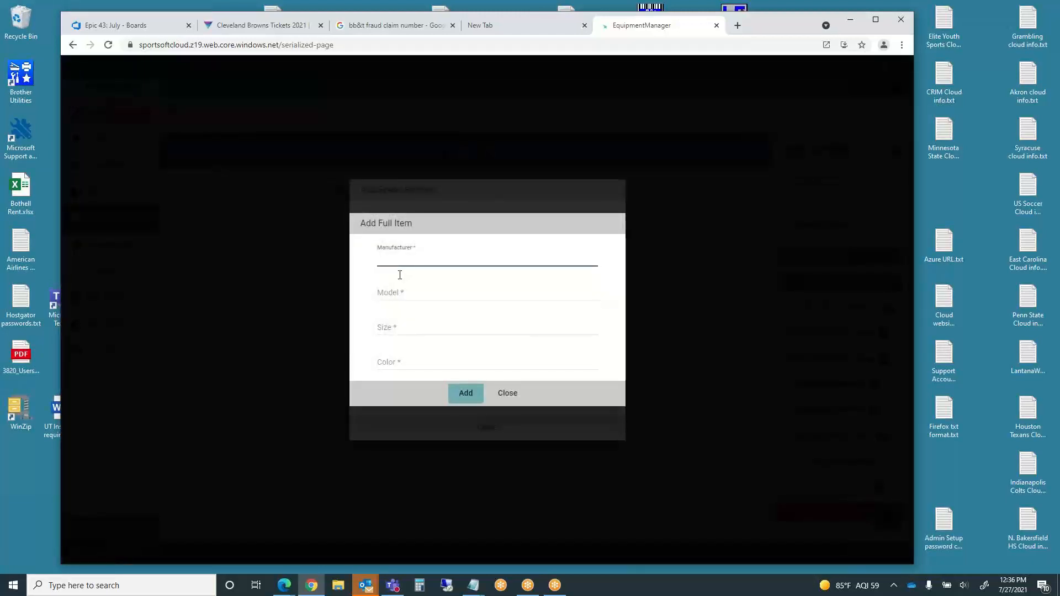
pyautogui.write('Riddell')
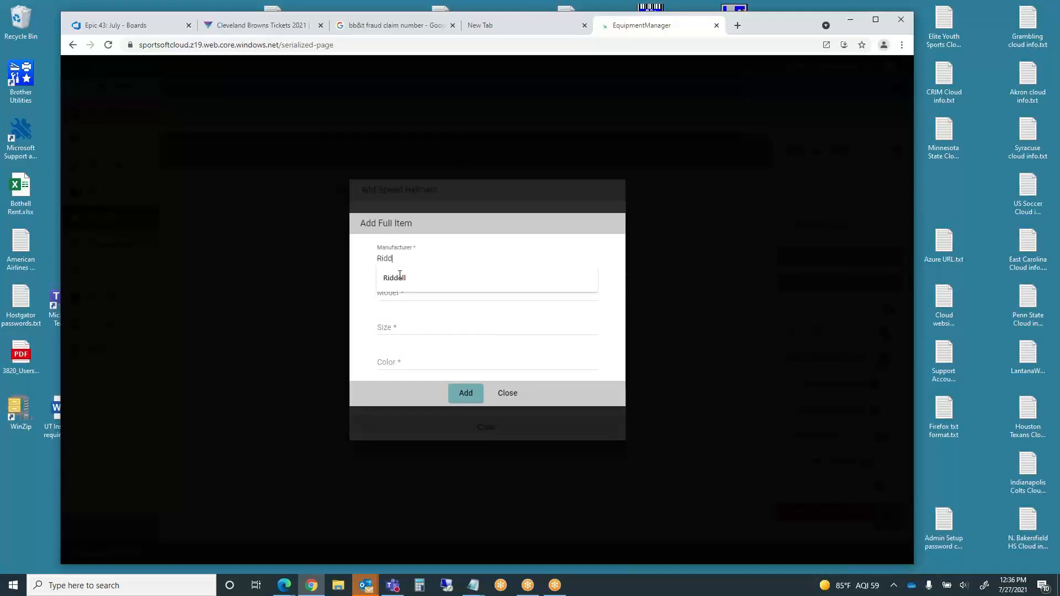
pyautogui.click(394, 278)
pyautogui.click(398, 291)
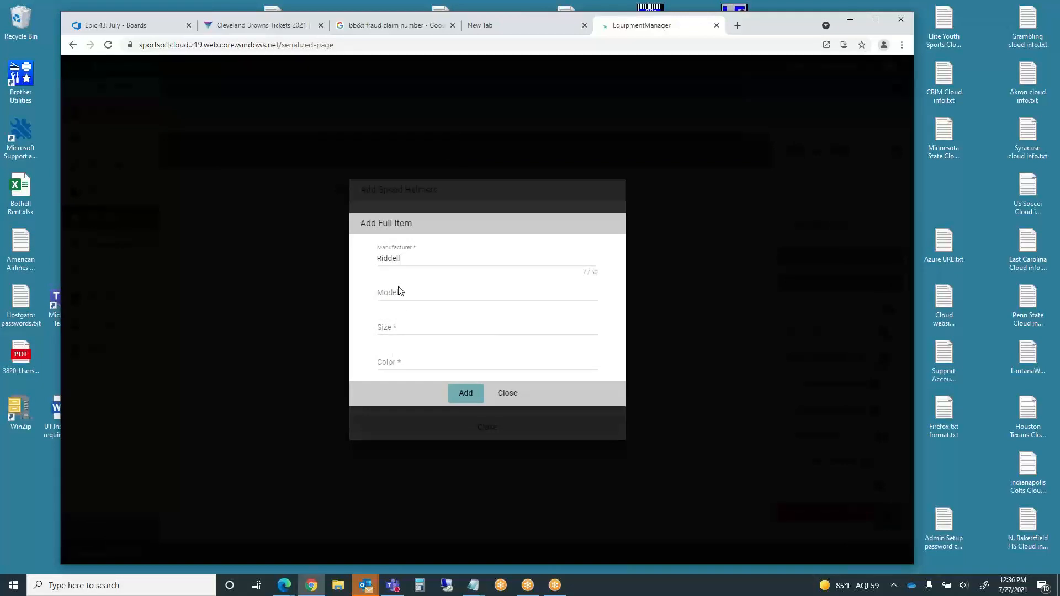
pyautogui.write('Speed Flex')
pyautogui.click(401, 324)
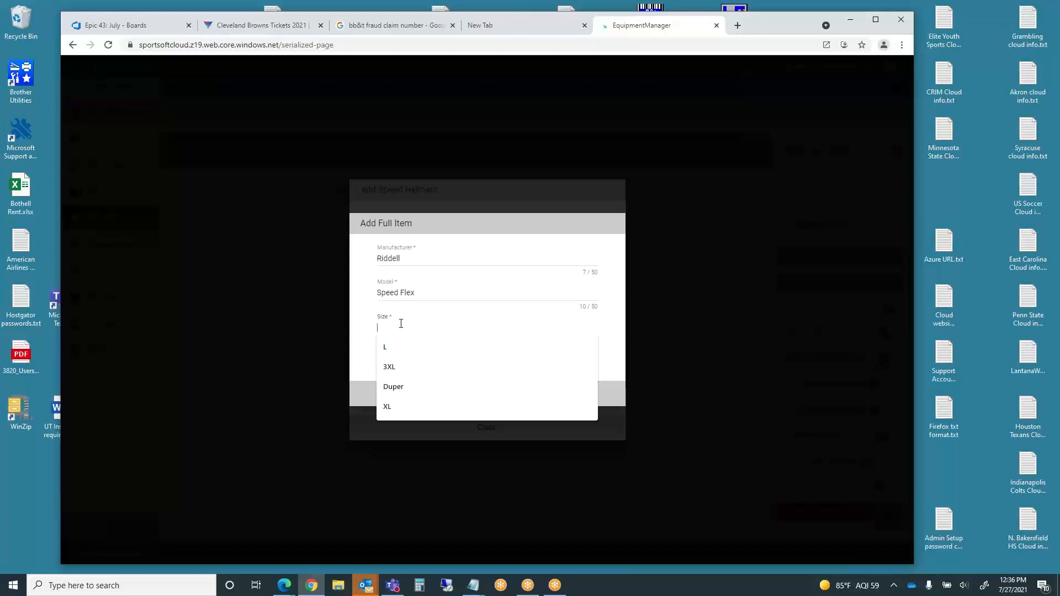
pyautogui.write('M')
pyautogui.click(390, 365)
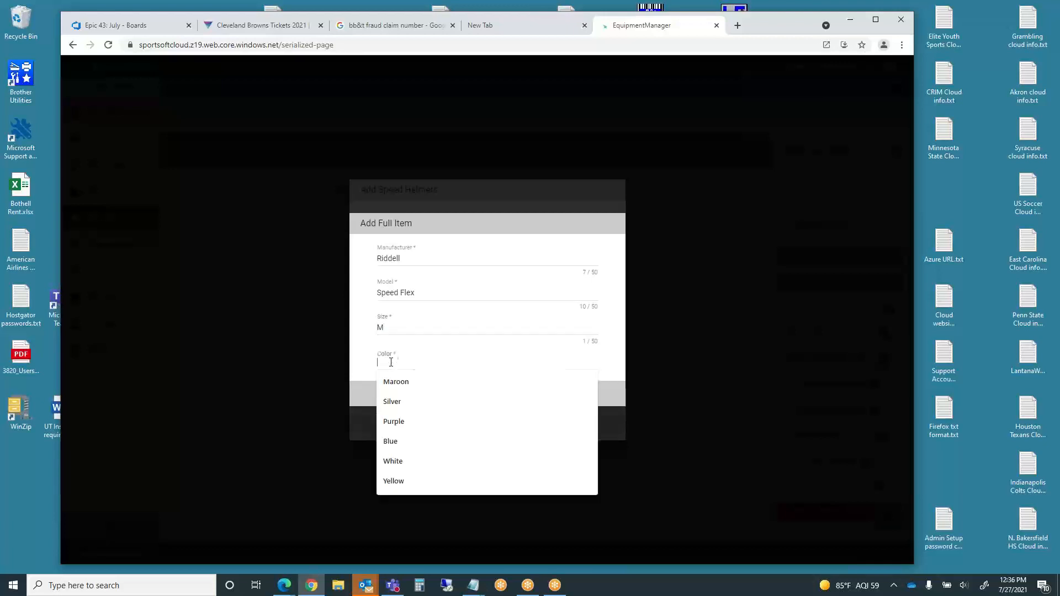
pyautogui.click(399, 479)
pyautogui.click(463, 402)
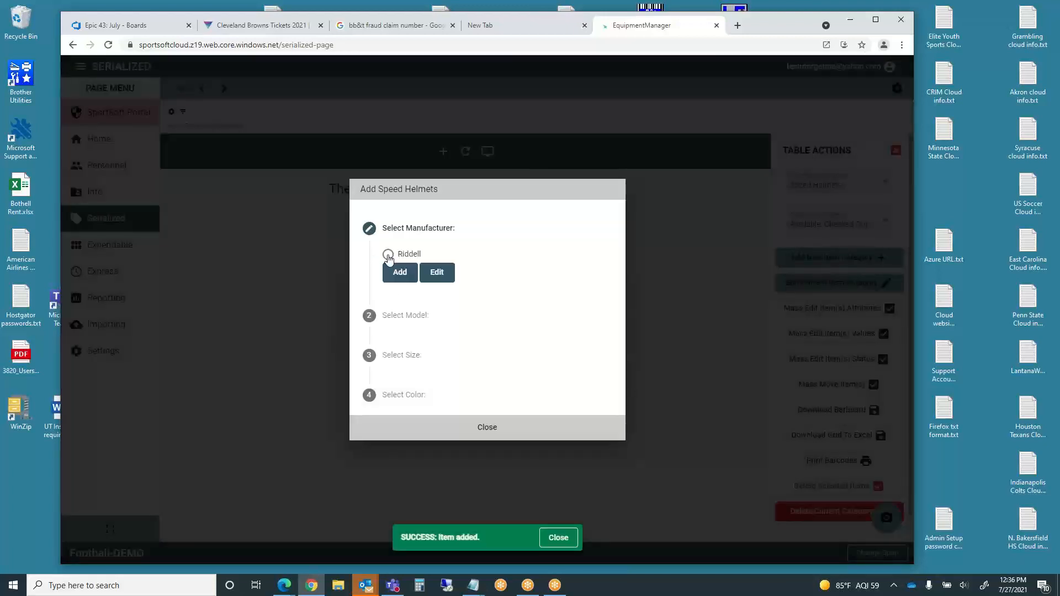
# - Pick Riddell, Speed Flex, size M and Yellow in the item wizard
pyautogui.click(388, 254)
pyautogui.click(388, 294)
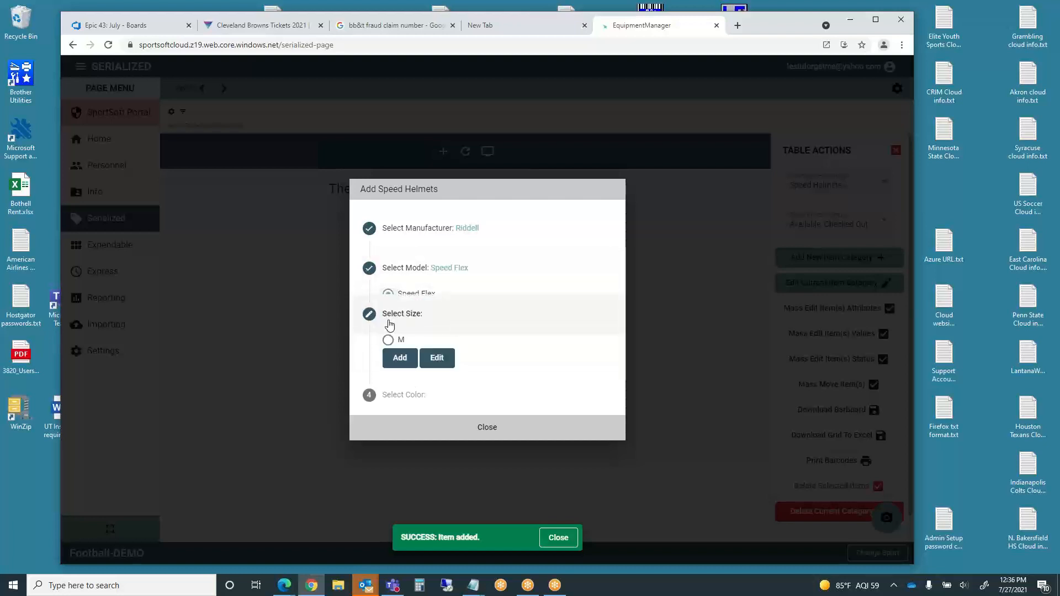
pyautogui.click(389, 335)
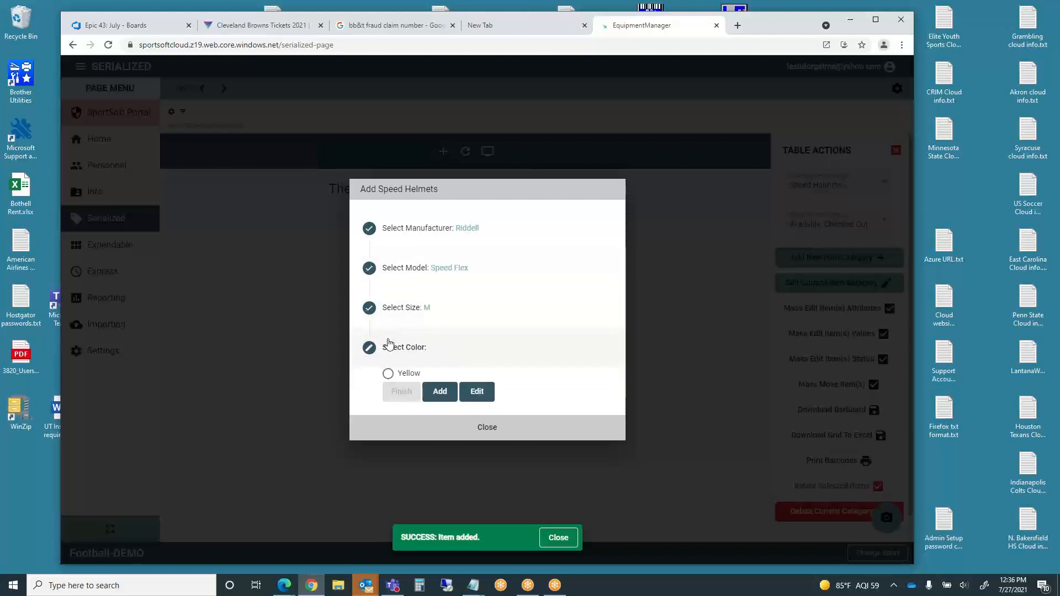
pyautogui.click(388, 374)
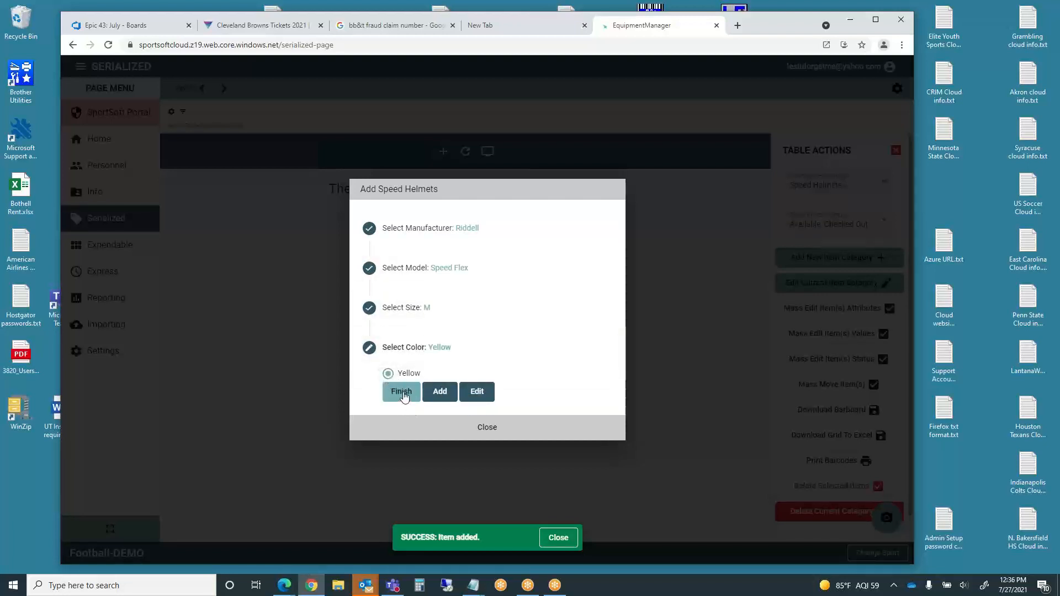
pyautogui.click(401, 391)
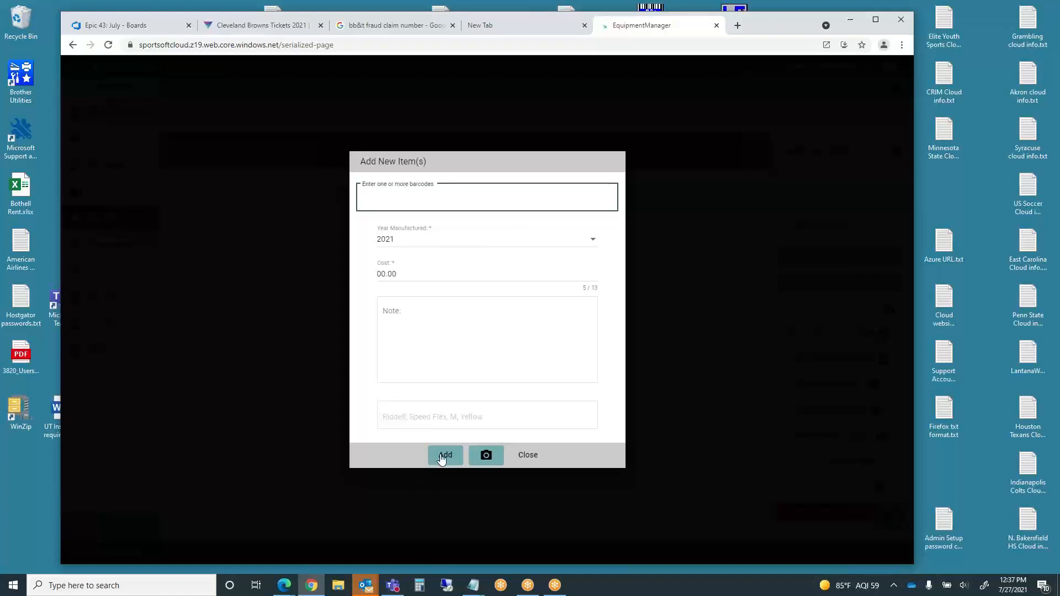
pyautogui.click(528, 455)
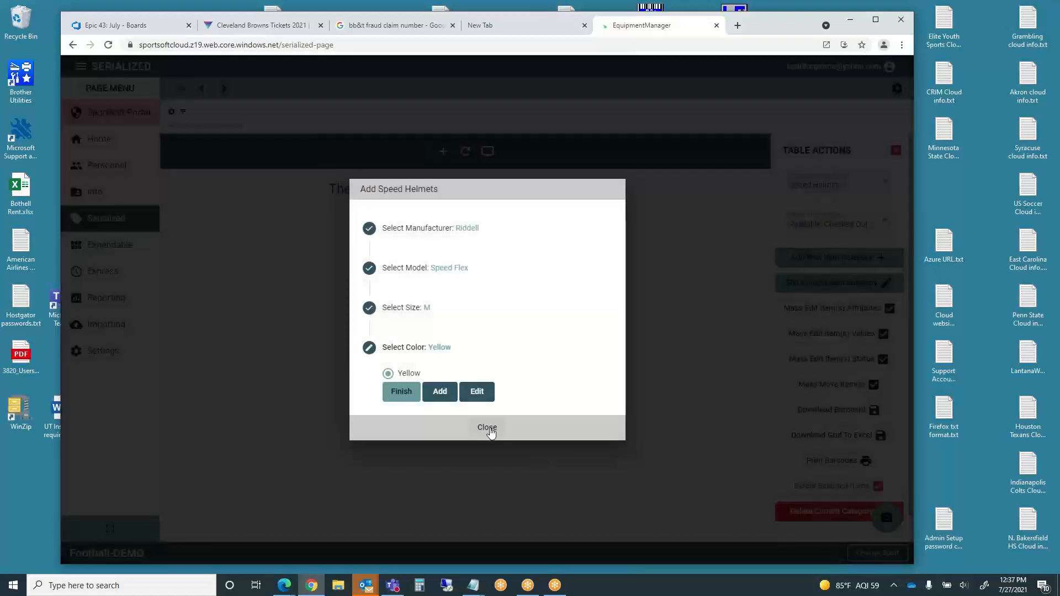
# - Close the Add Speed Helmets wizard and view the Football-DEMO Personnel page
pyautogui.click(488, 428)
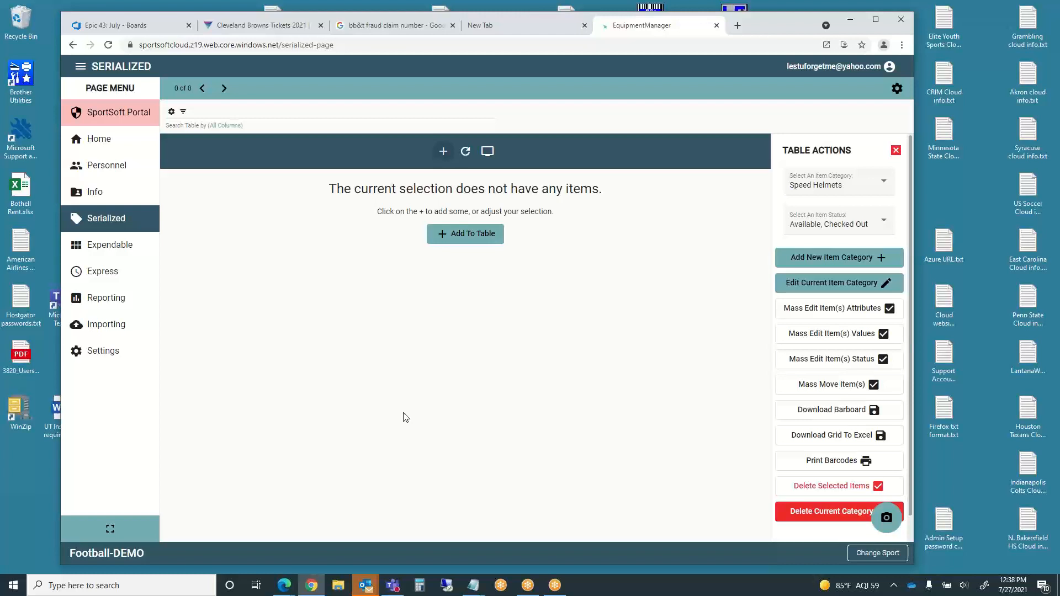
pyautogui.click(111, 172)
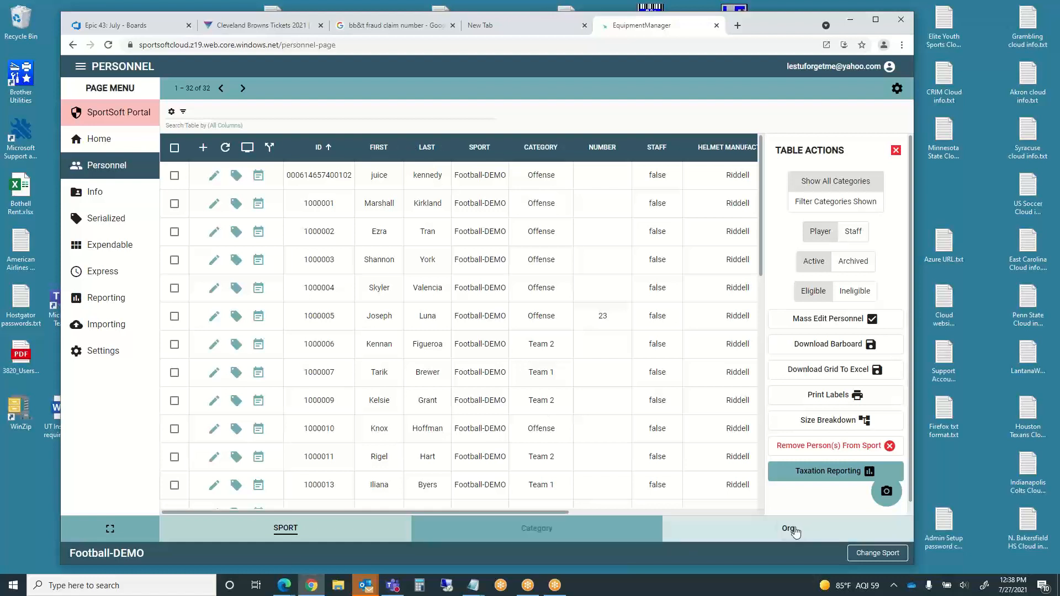
# - Switch Personnel to the ORG view of all 312 people and bring up Change Current Sport
pyautogui.click(795, 531)
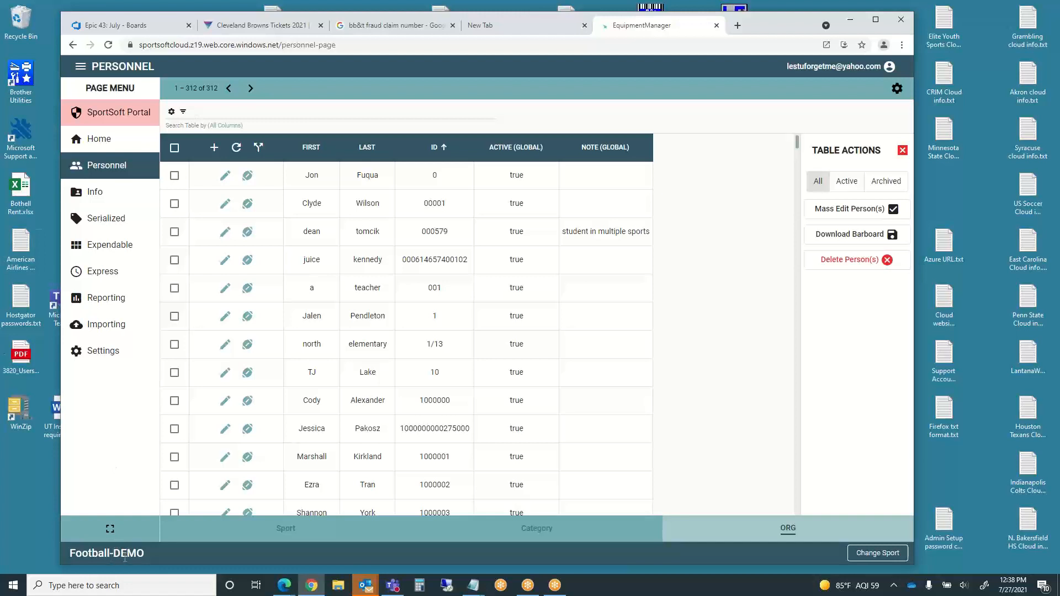
pyautogui.click(876, 554)
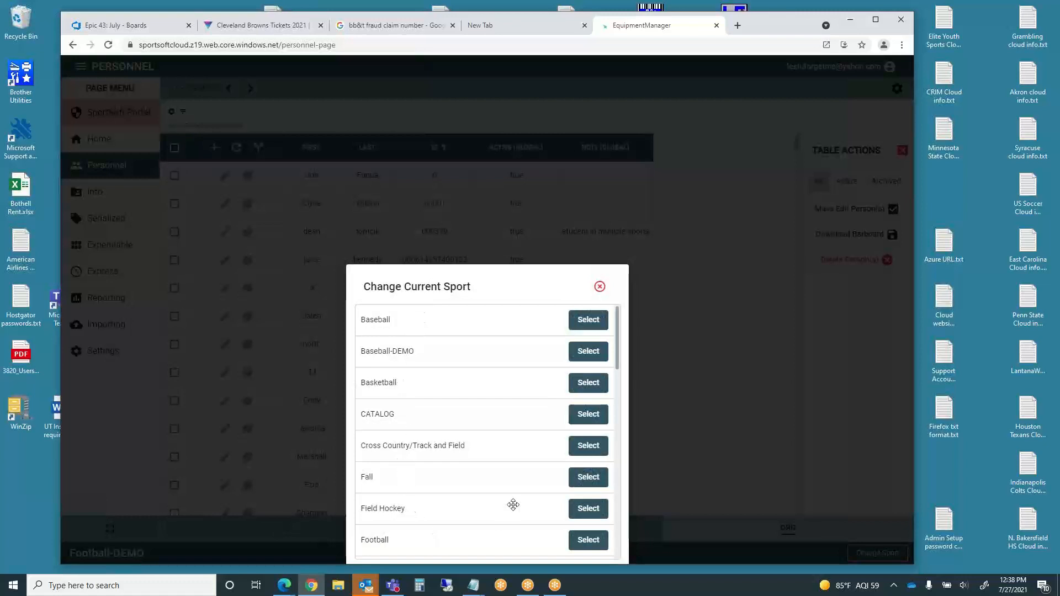
# - Browse the sports list from Baseball to Soccer, then close it keeping Football-DEMO current
pyautogui.scroll(-8, 513, 506)
pyautogui.scroll(7, 514, 506)
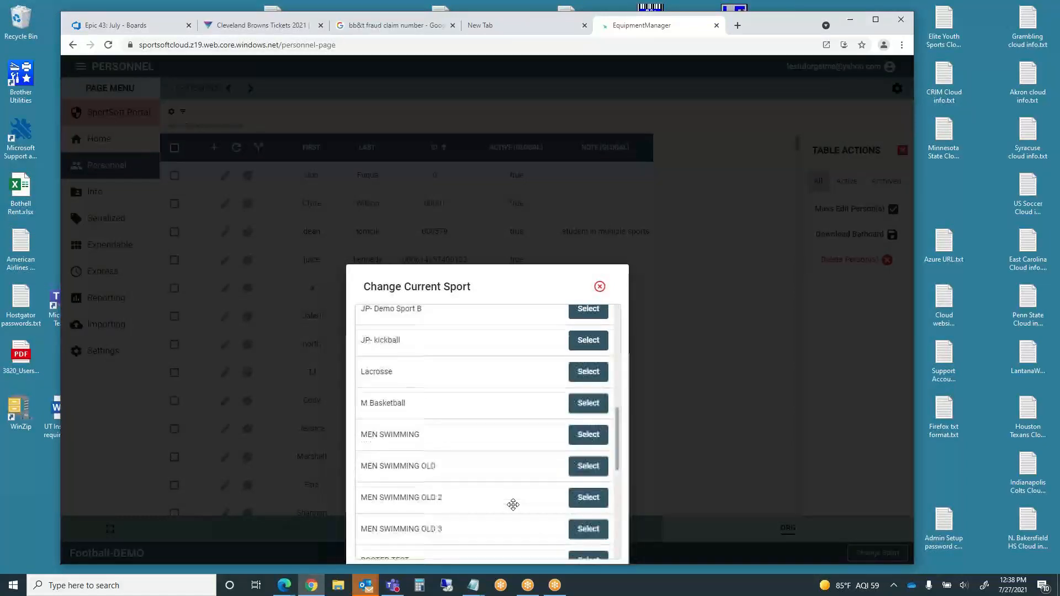
pyautogui.scroll(-6, 514, 505)
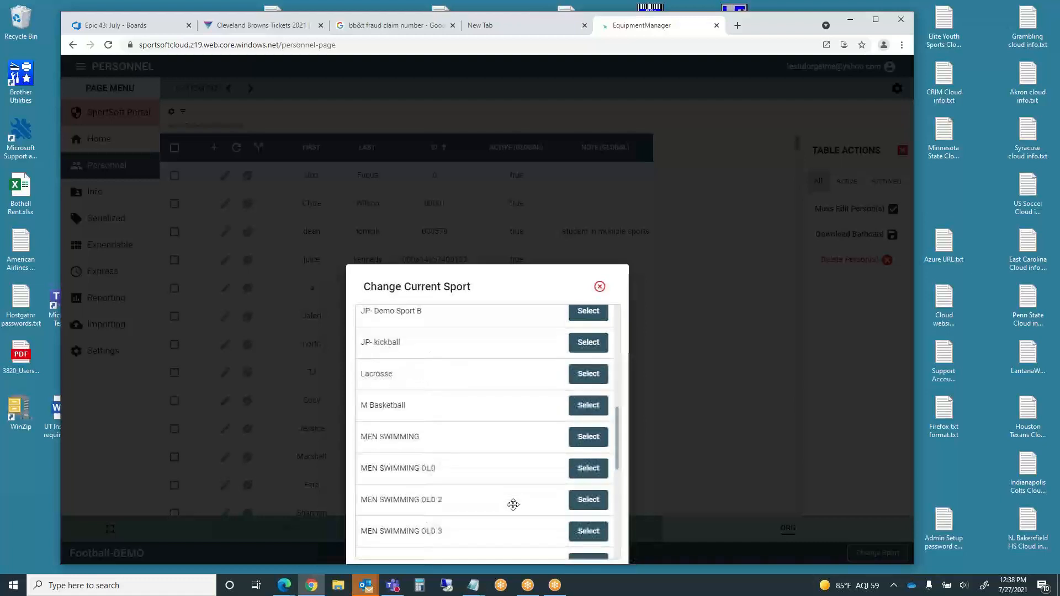
pyautogui.click(600, 286)
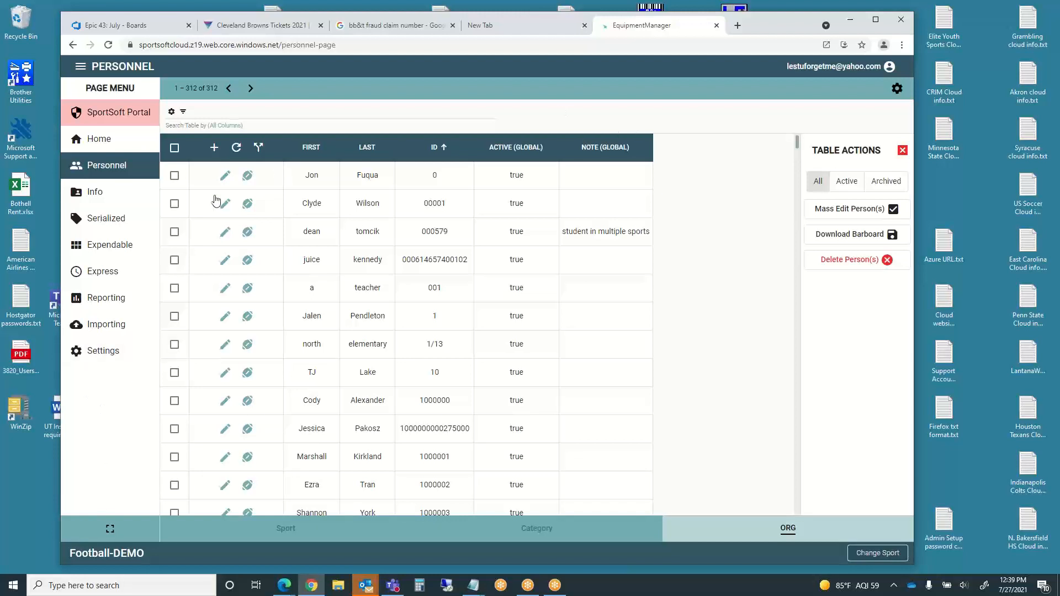
pyautogui.click(100, 356)
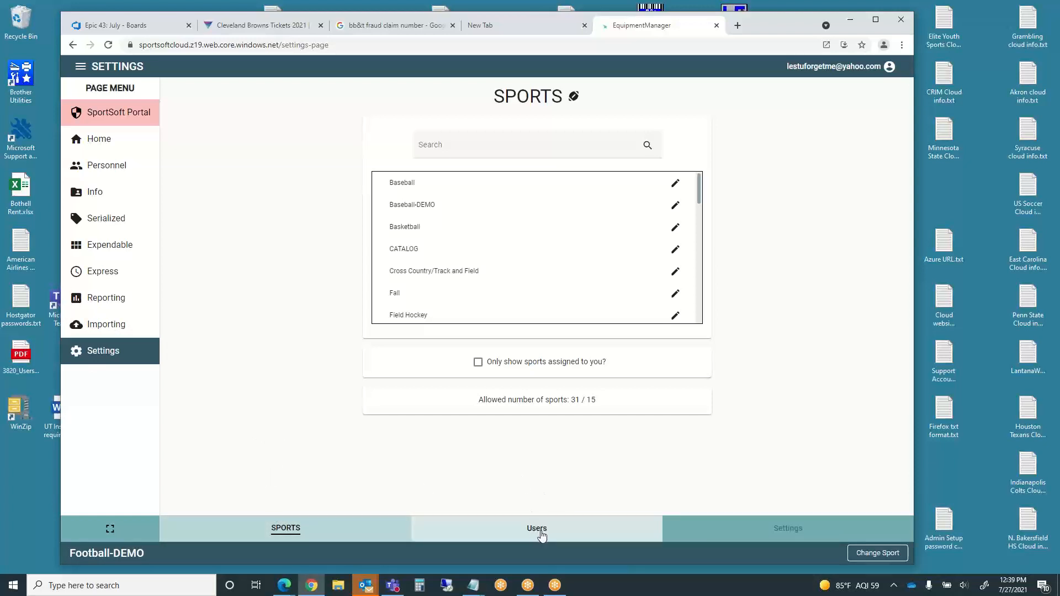
pyautogui.click(541, 534)
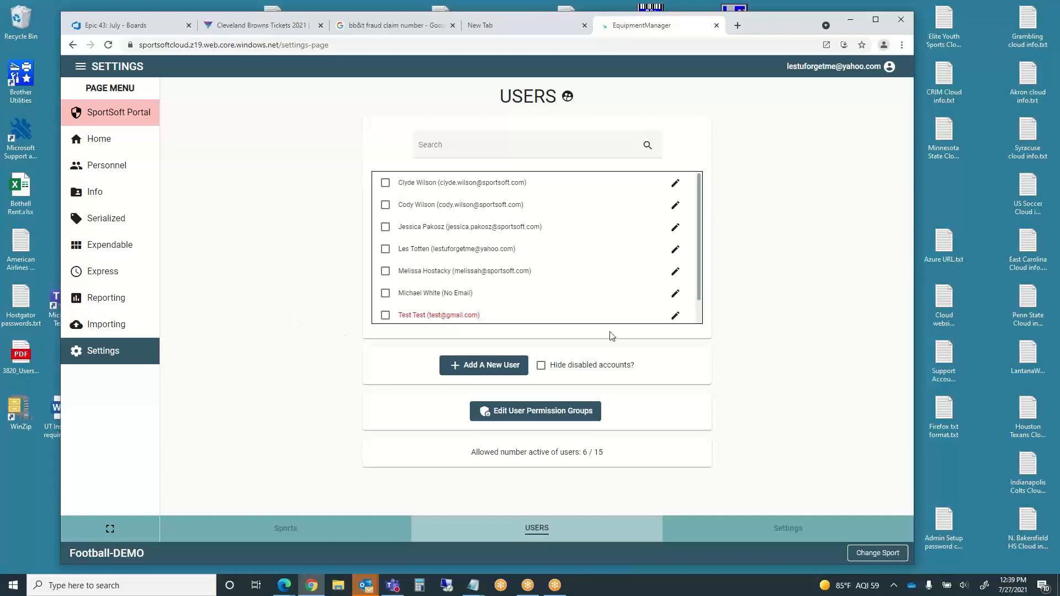
pyautogui.moveTo(699, 289); pyautogui.dragTo(700, 322)
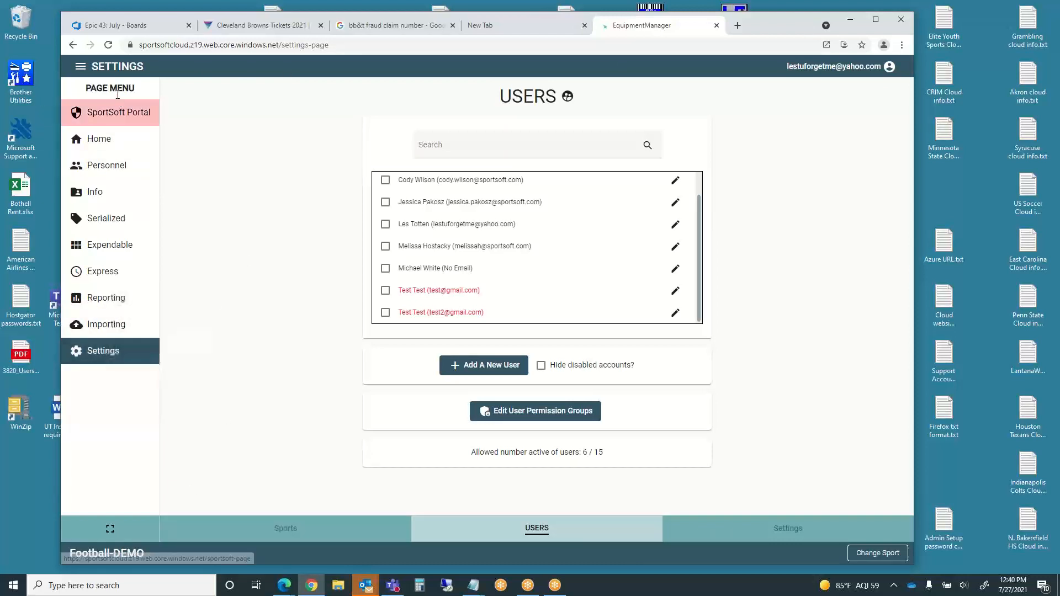
pyautogui.click(72, 45)
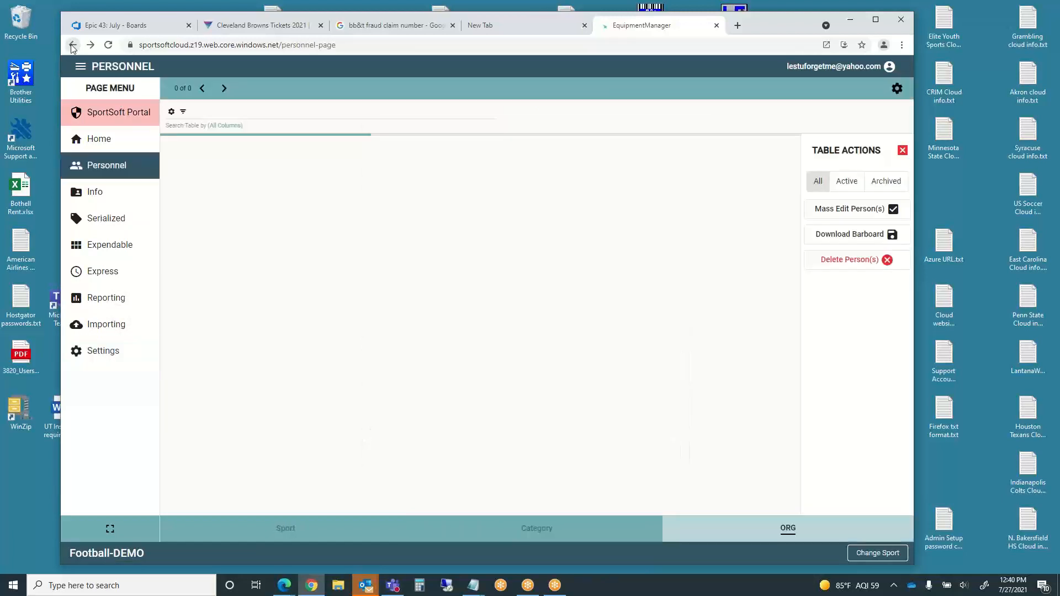